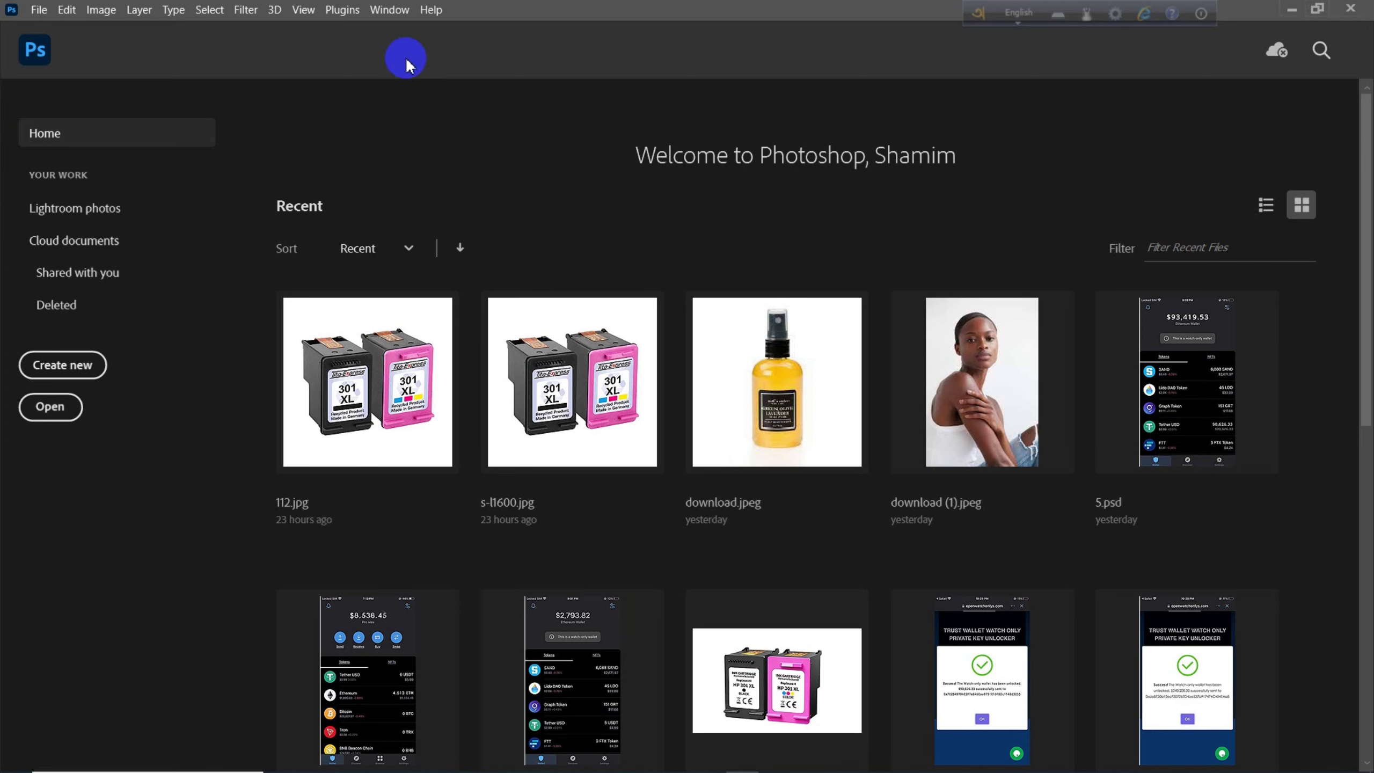
Step: Create a new blank document with width and height of 2000 pixels (Untitled-1, 300 ppi)
left_click(39, 10)
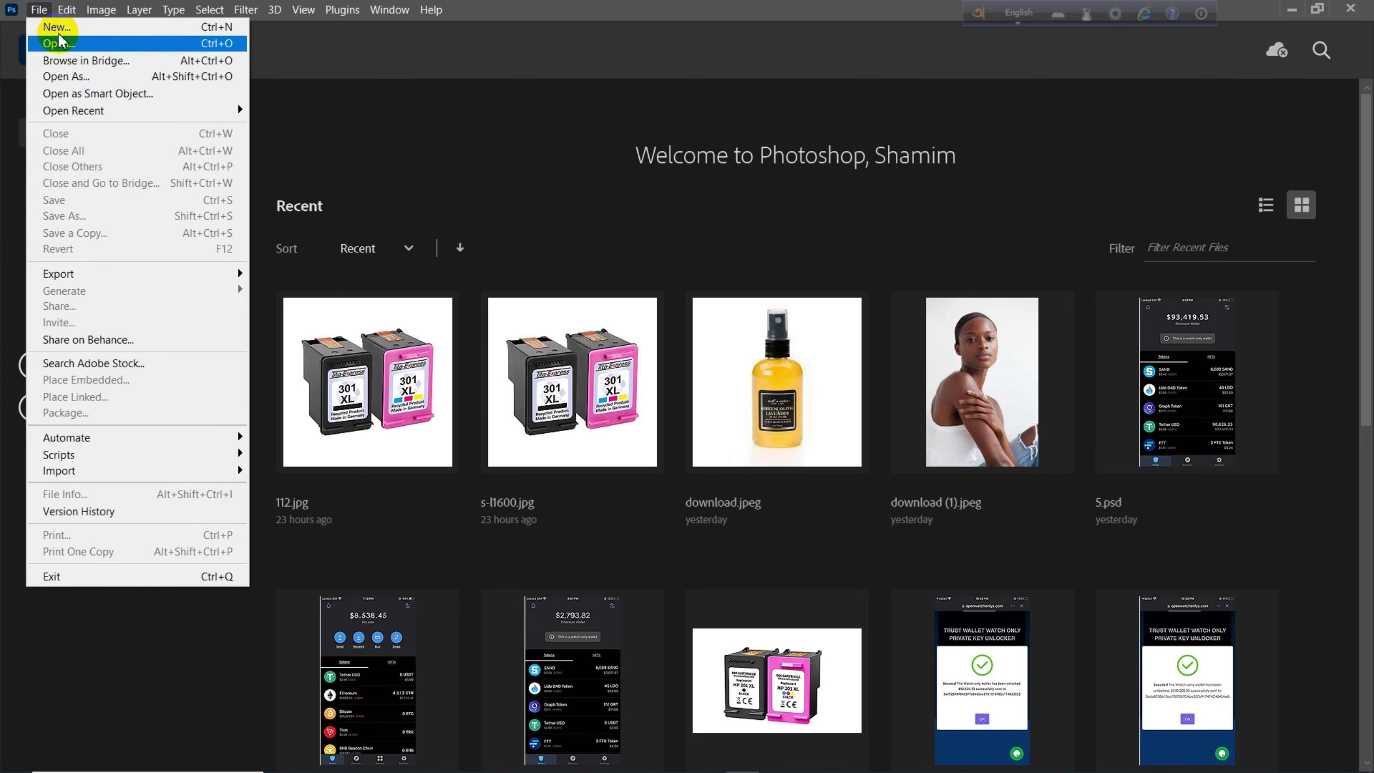
key("Escape")
key("ctrl+n")
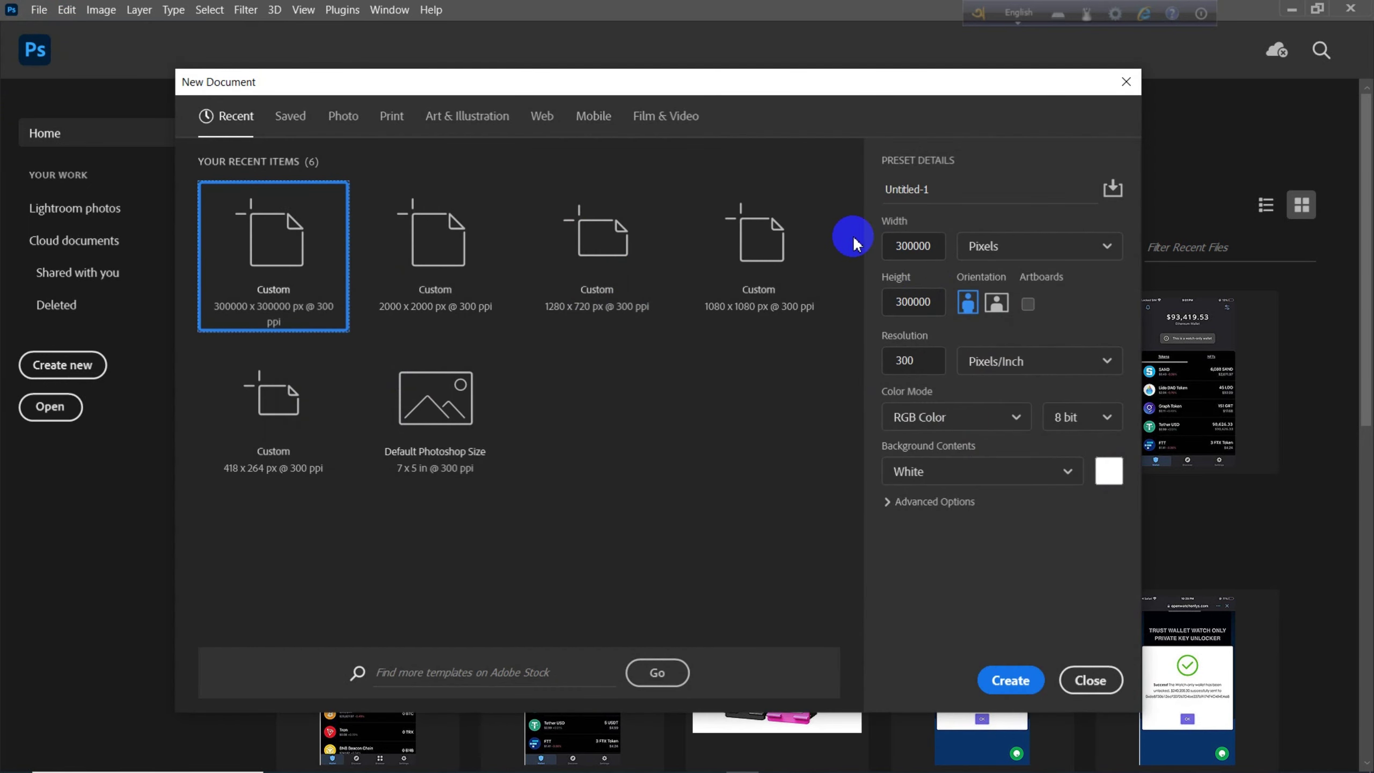
left_click_drag(933, 245, 873, 249)
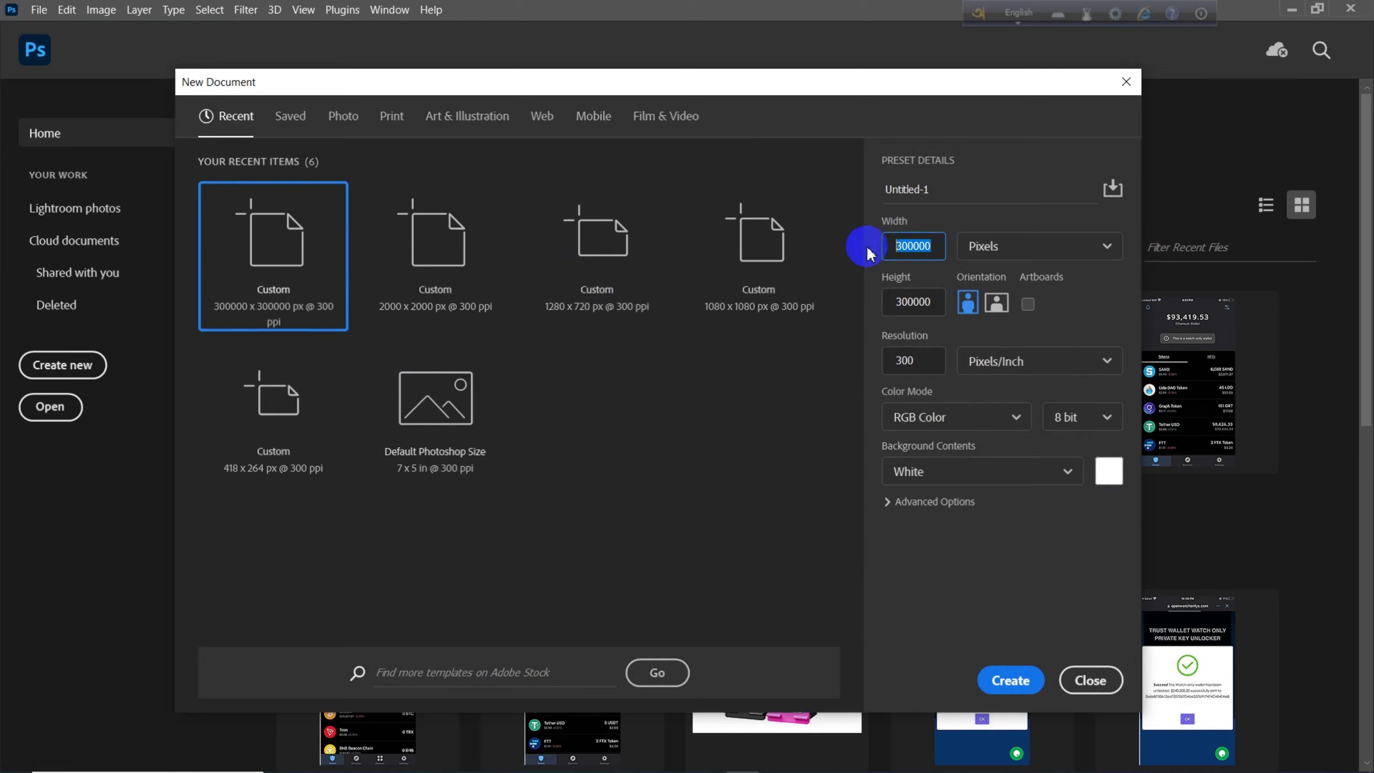
type("2")
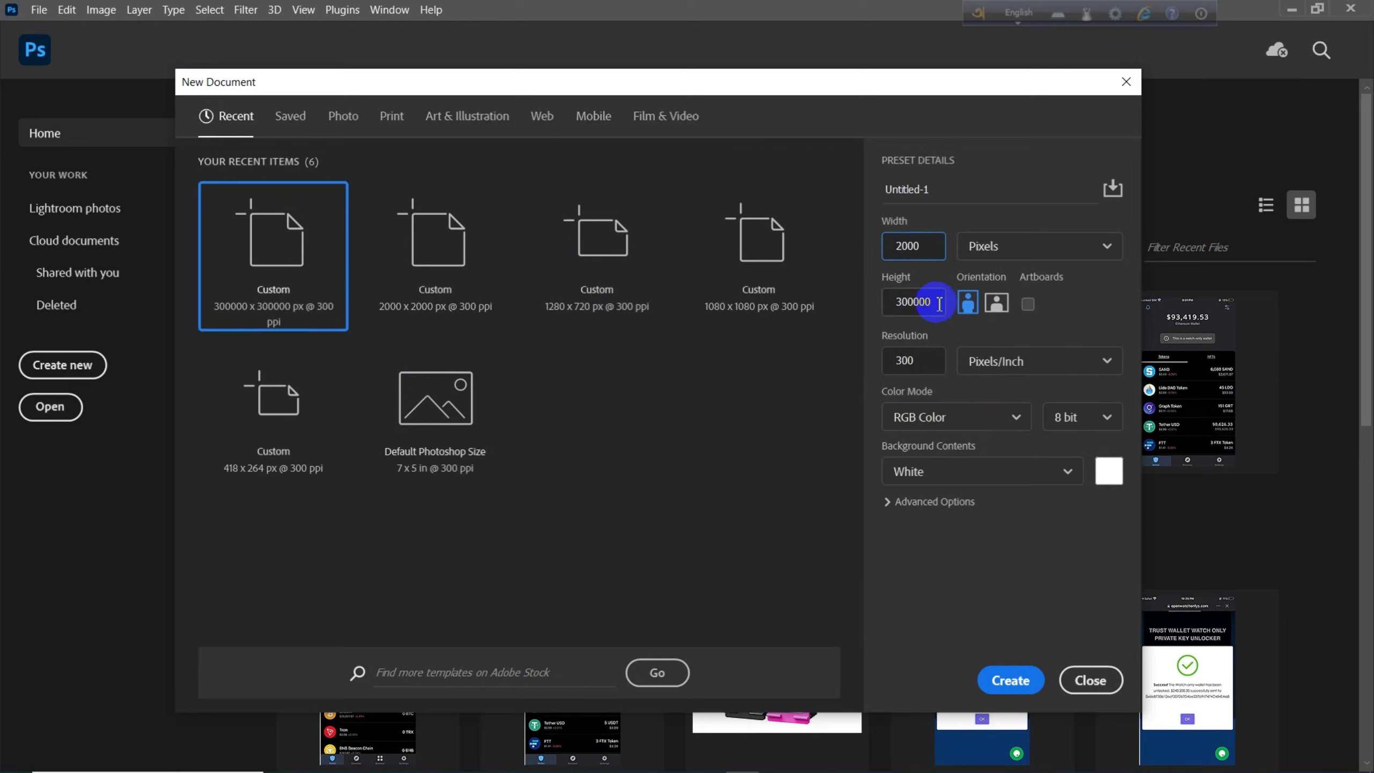
left_click_drag(944, 301, 861, 299)
type("2000")
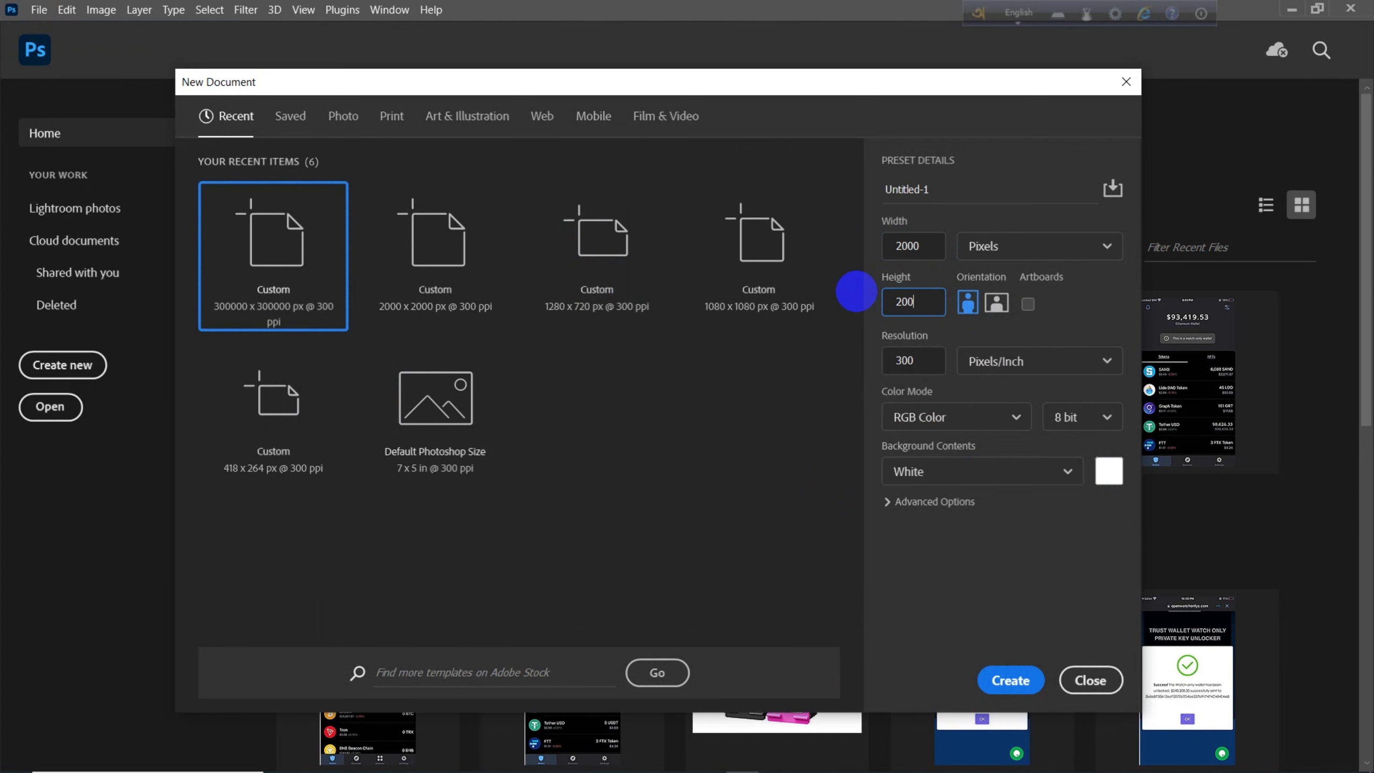
left_click(1012, 681)
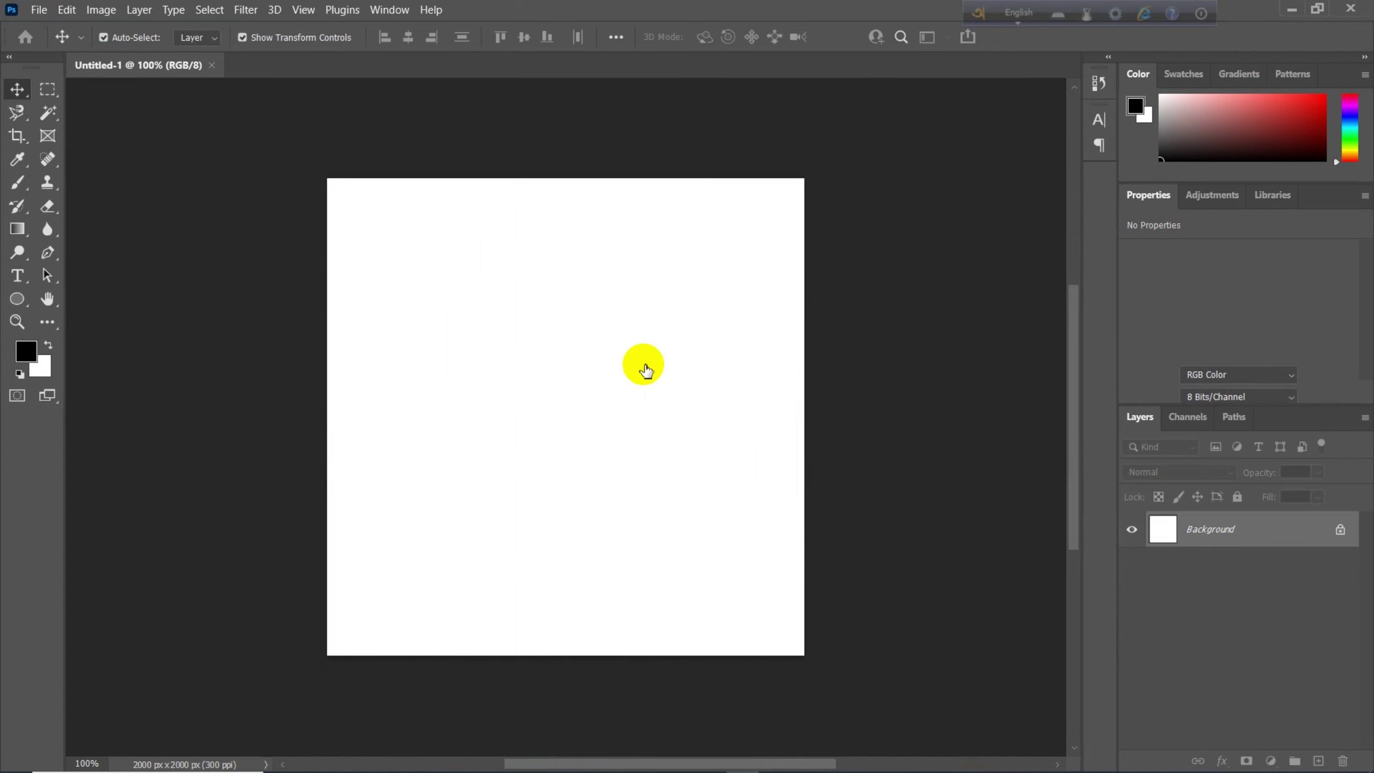
left_click(294, 267)
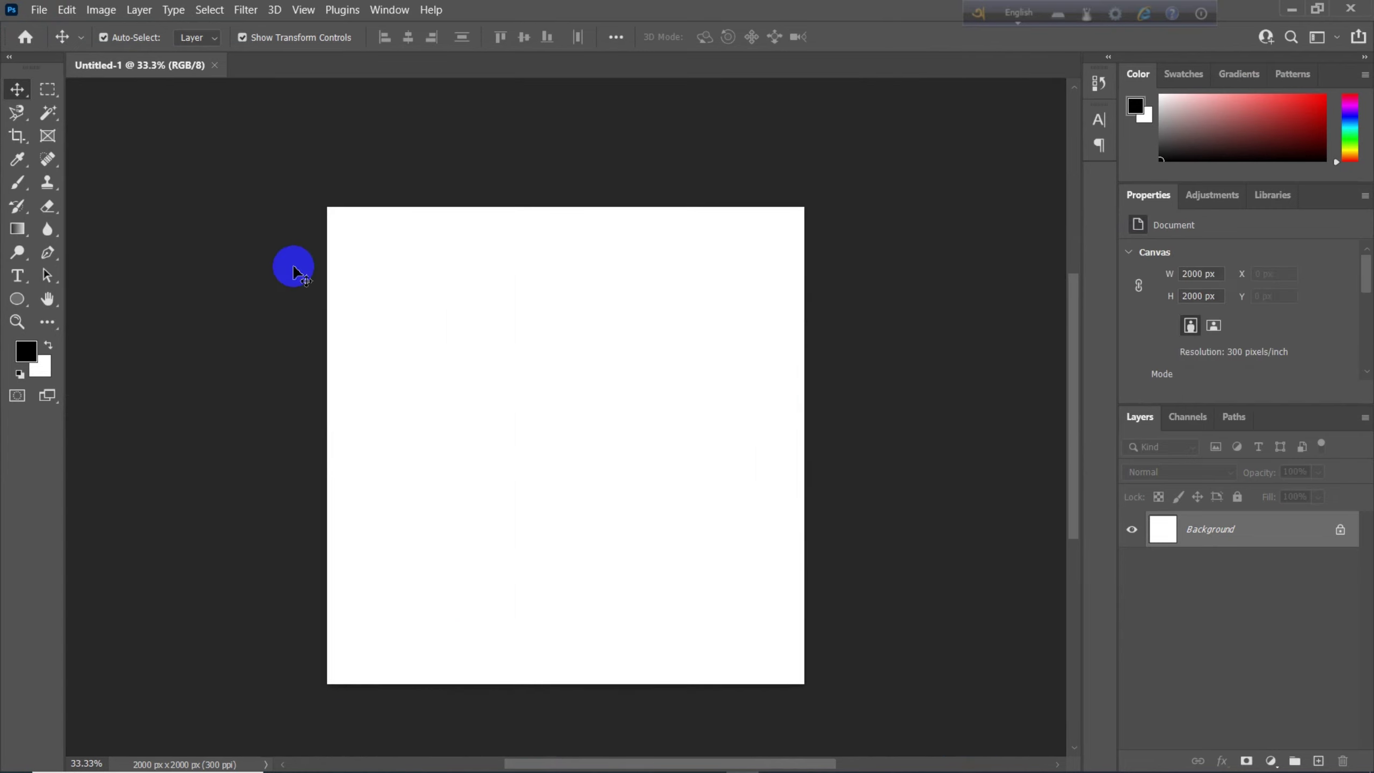
left_click(17, 89)
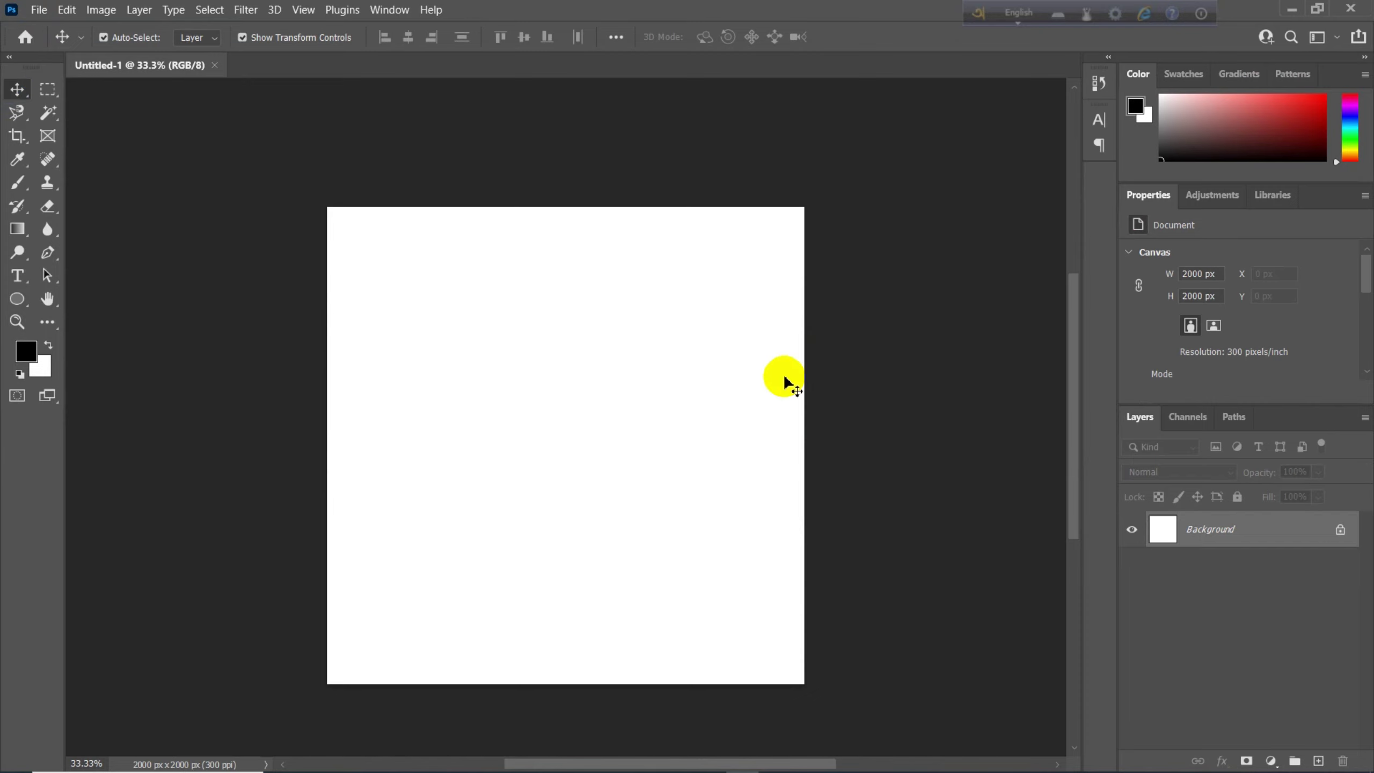
left_click_drag(764, 487, 601, 408)
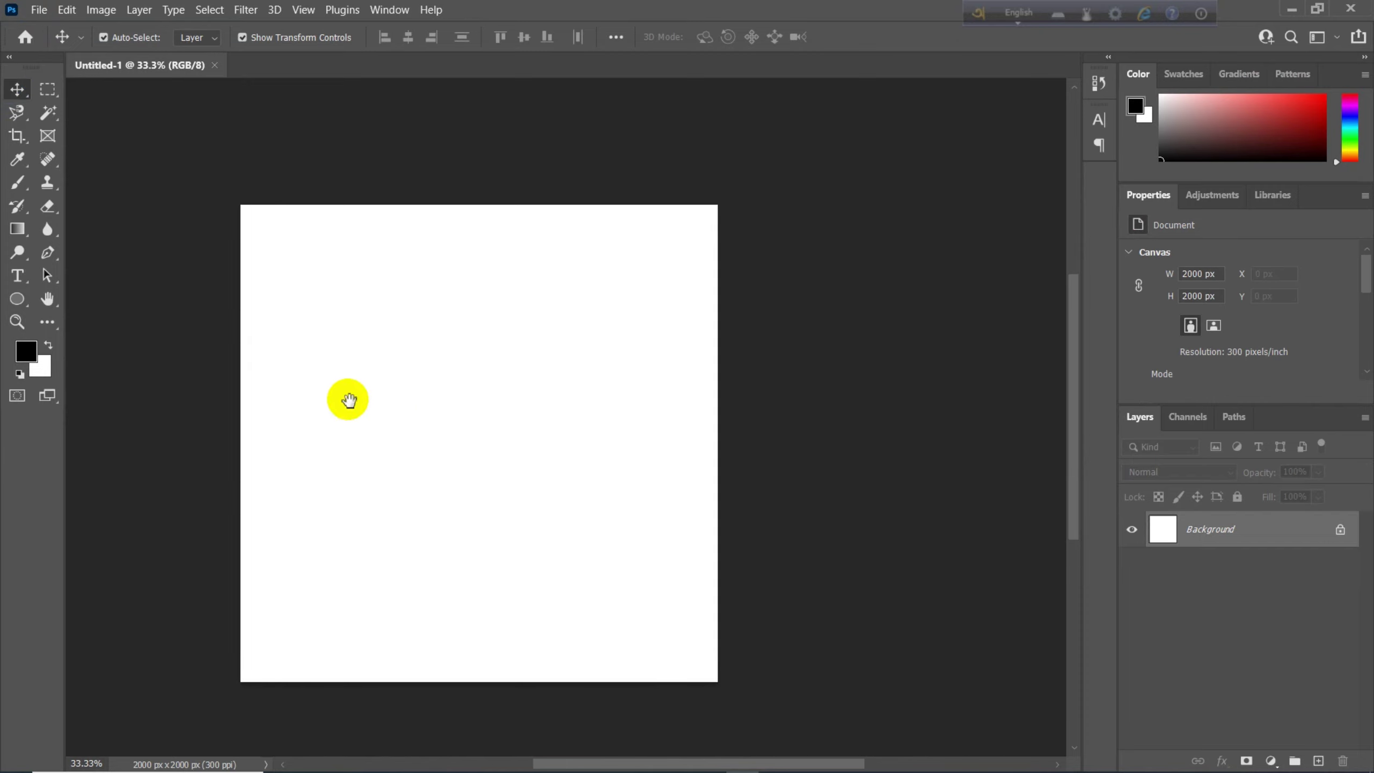
left_click_drag(349, 399, 499, 387)
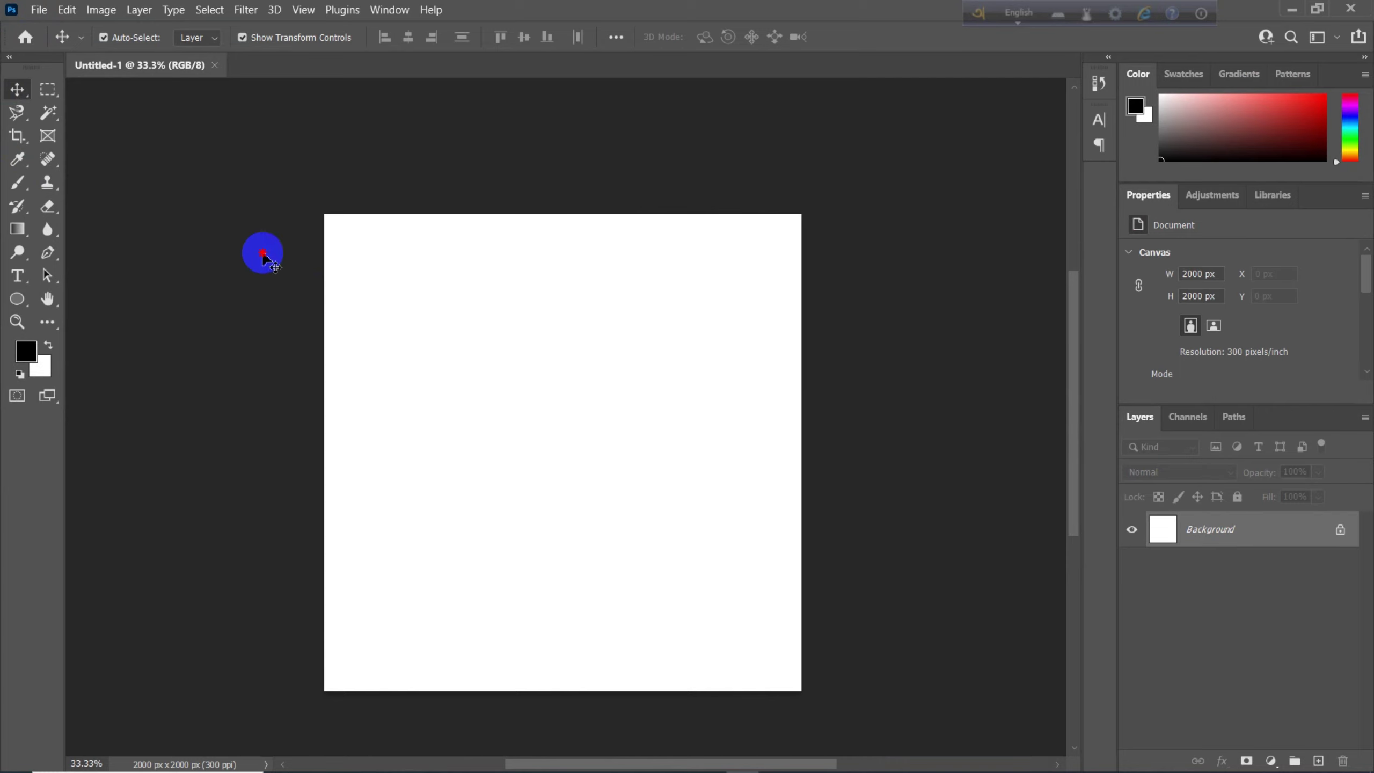
left_click_drag(419, 320, 439, 307)
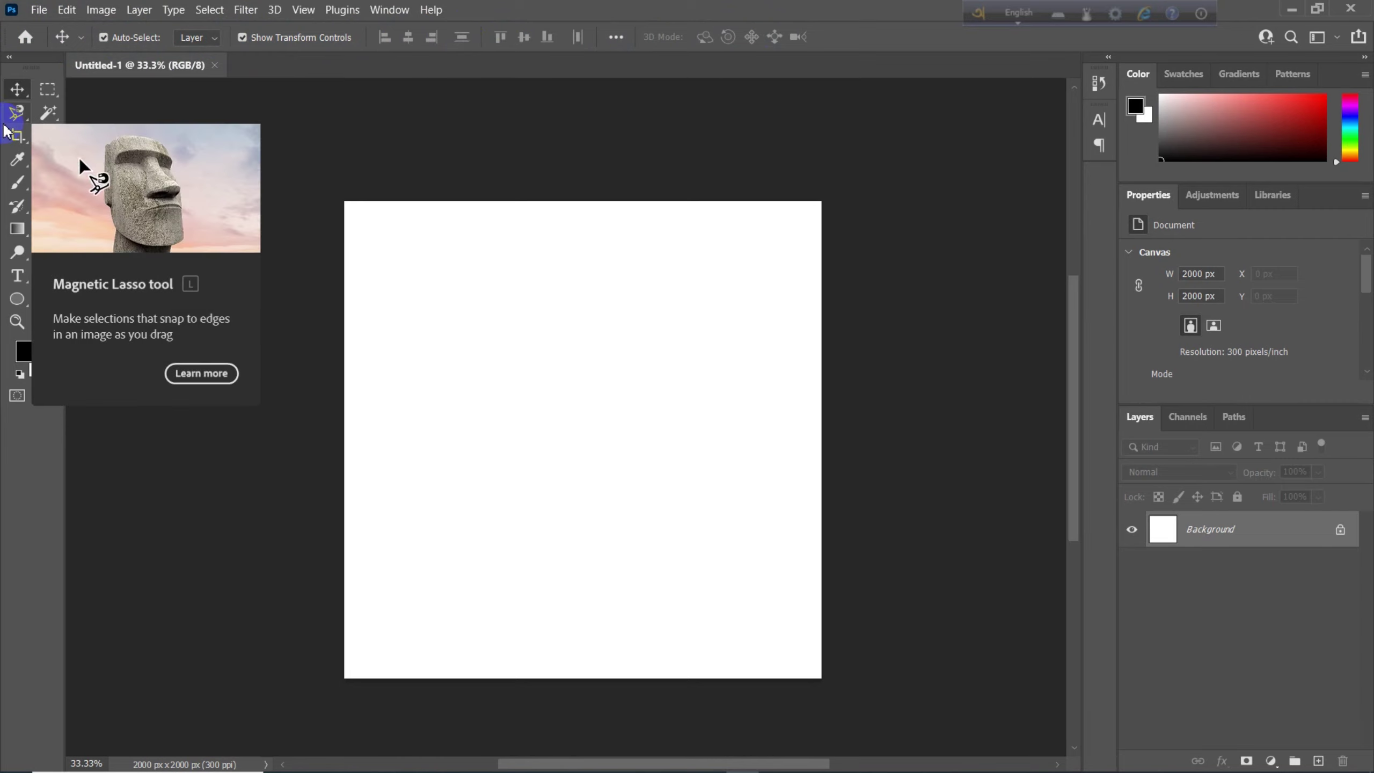
left_click(22, 355)
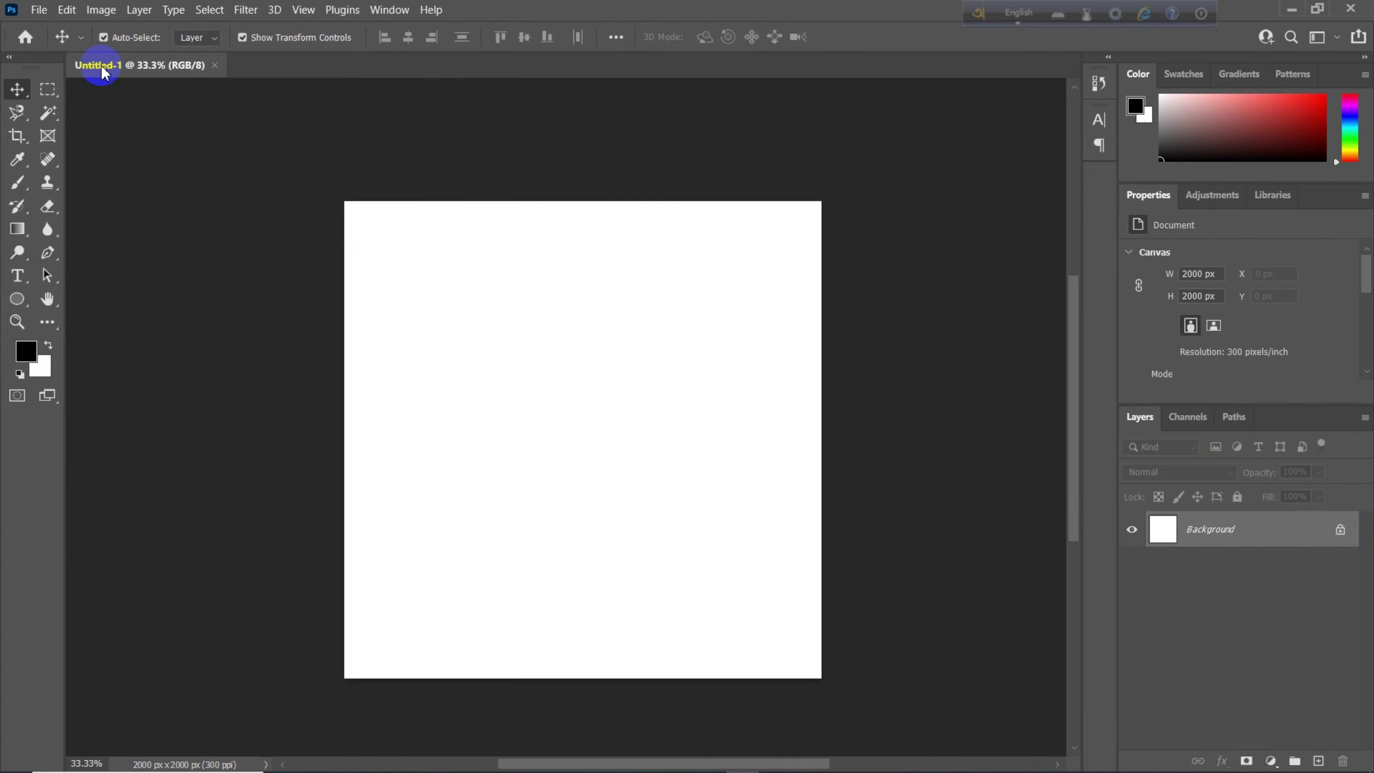
left_click(155, 82)
mouse_move(155, 82)
left_mouse_down()
mouse_move(136, 83)
mouse_move(261, 61)
mouse_move(199, 64)
mouse_move(397, 103)
mouse_move(270, 108)
mouse_move(328, 175)
mouse_move(144, 41)
mouse_move(133, 75)
left_mouse_up()
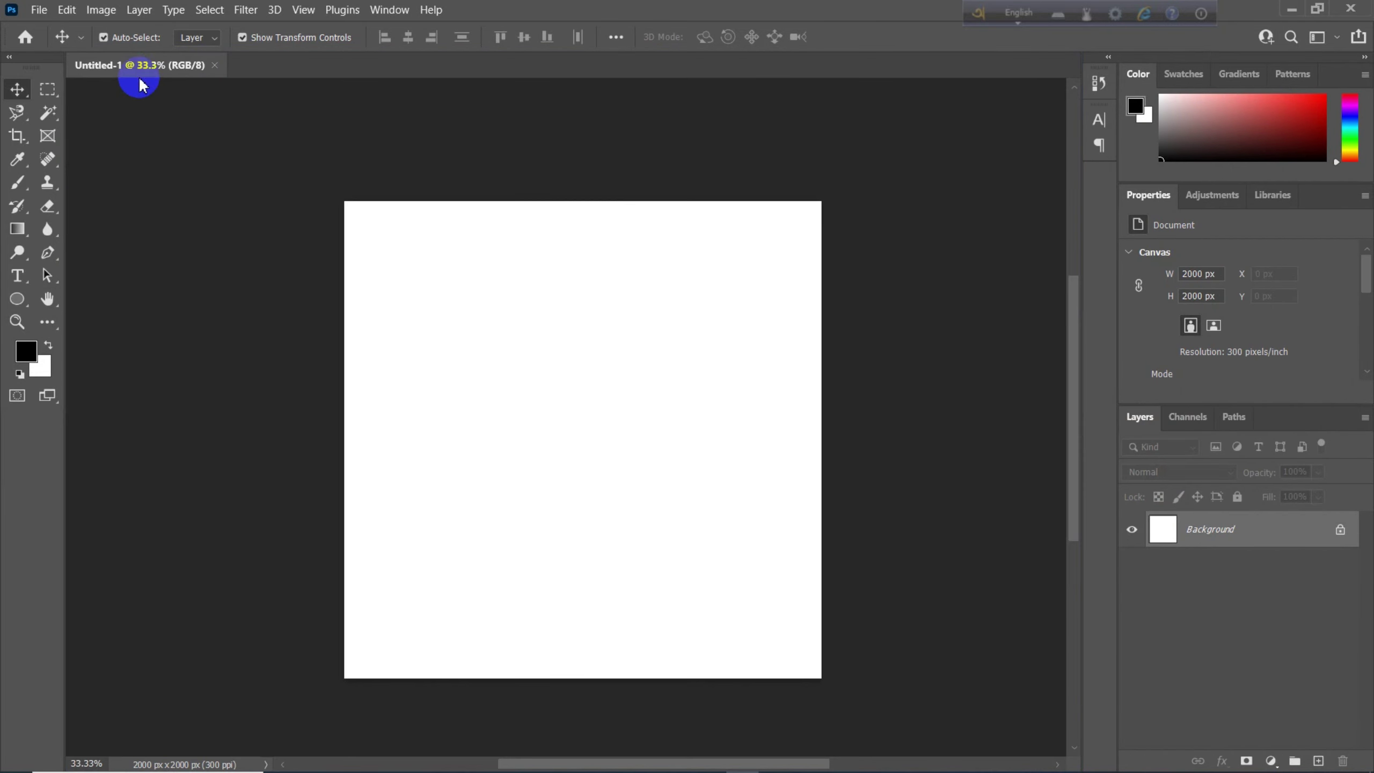
left_click(39, 10)
left_click(44, 25)
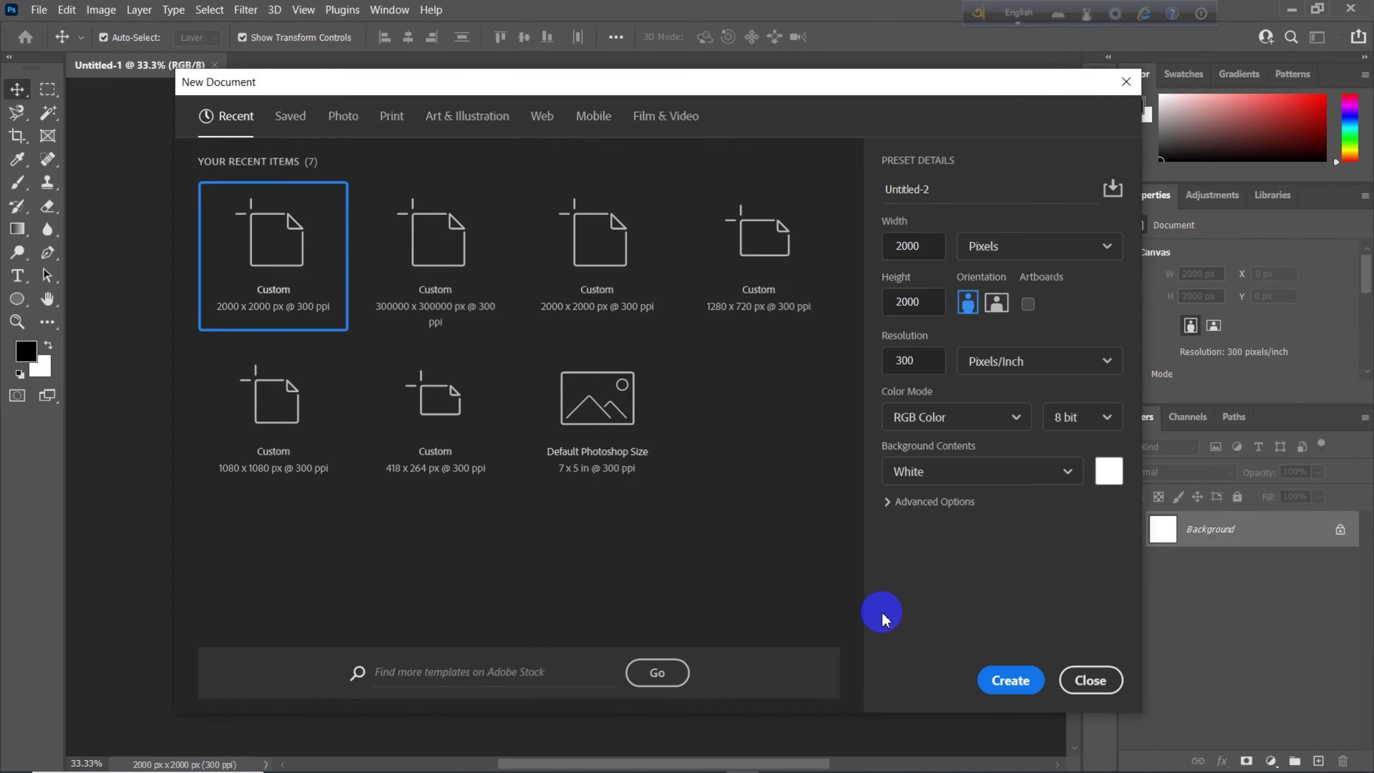
left_click(1009, 681)
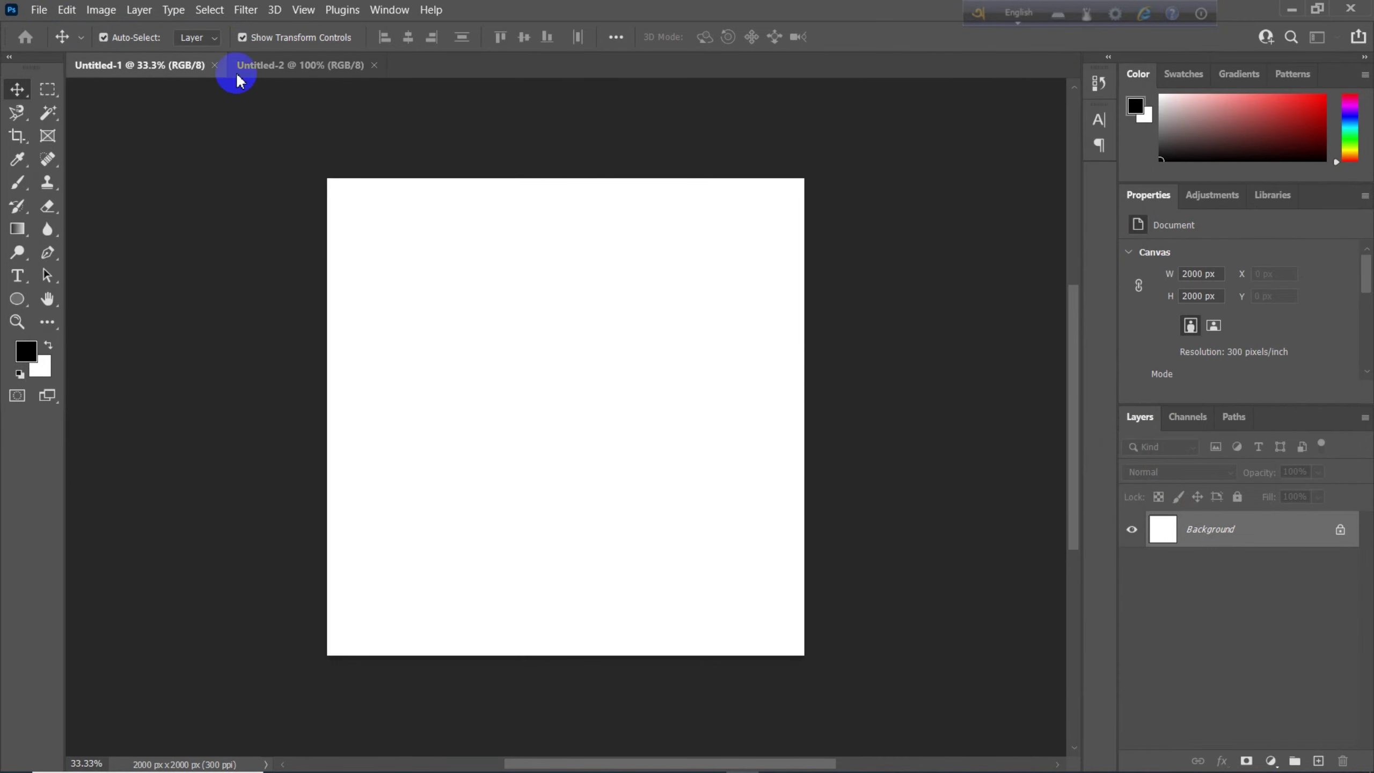
left_click(239, 76)
left_click(191, 68)
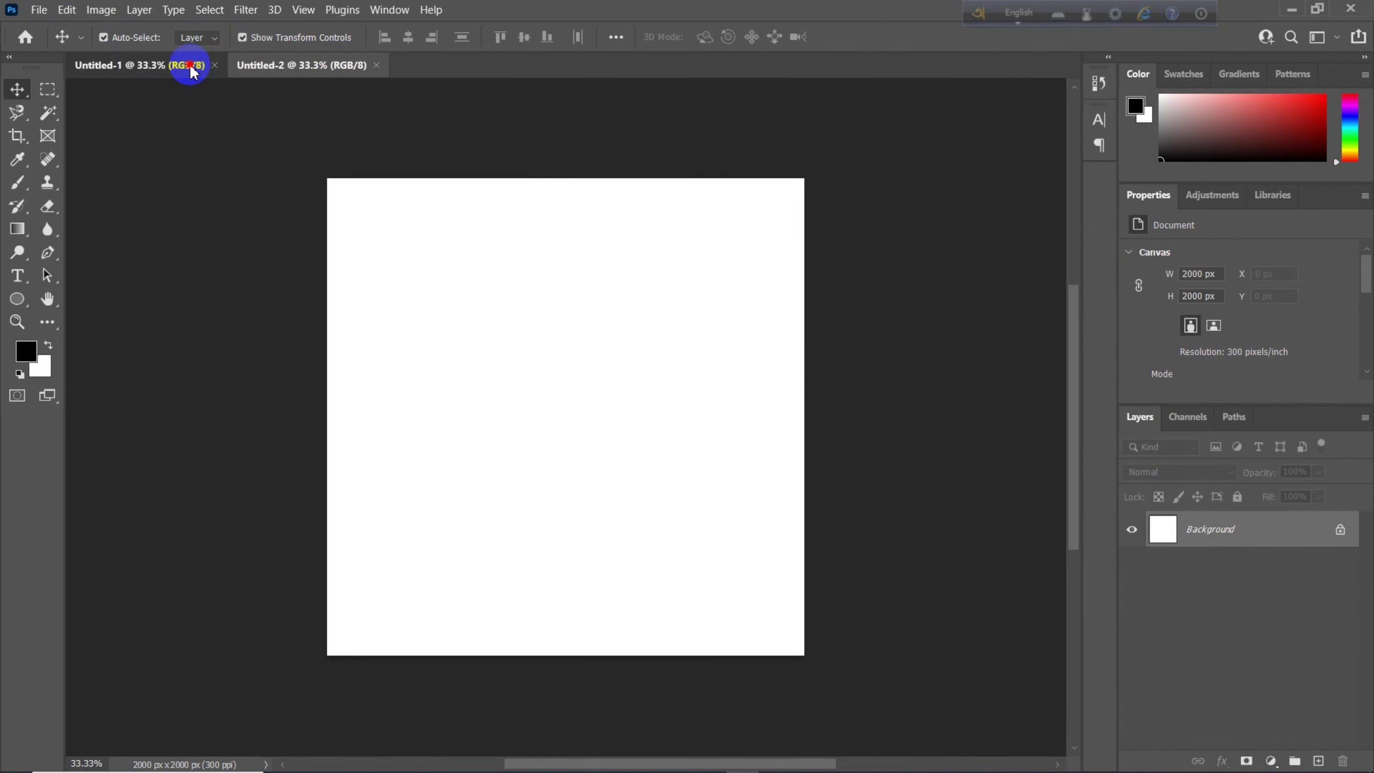
left_click(287, 74)
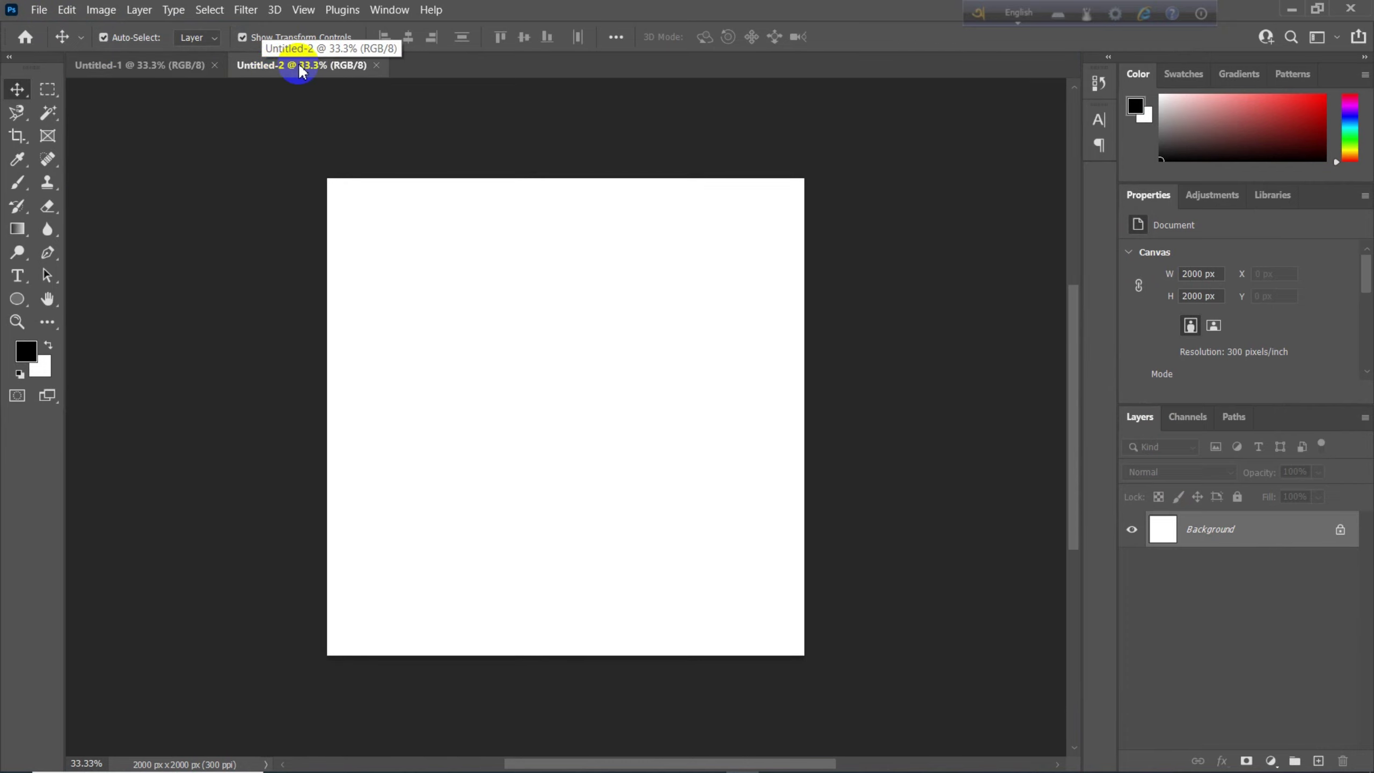
left_click(157, 66)
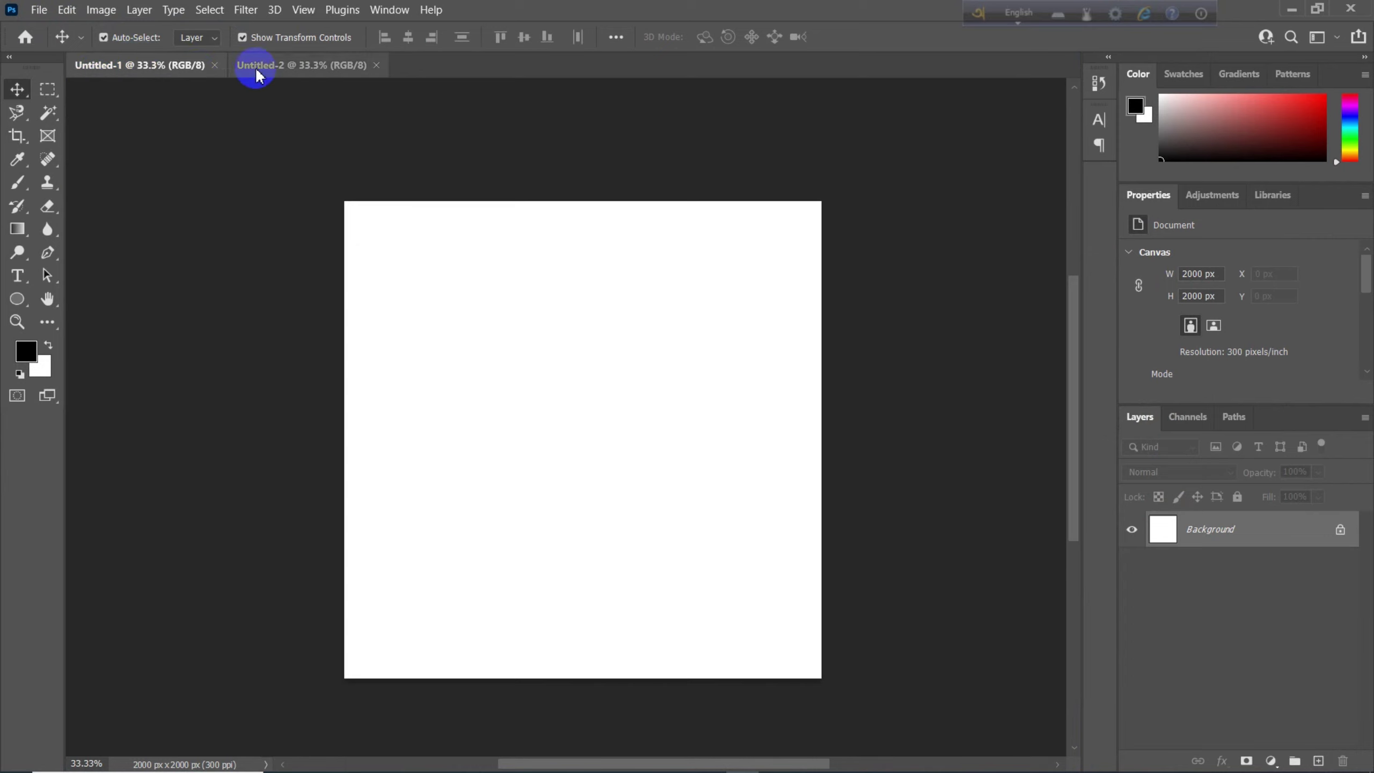
left_click(336, 65)
left_click(377, 65)
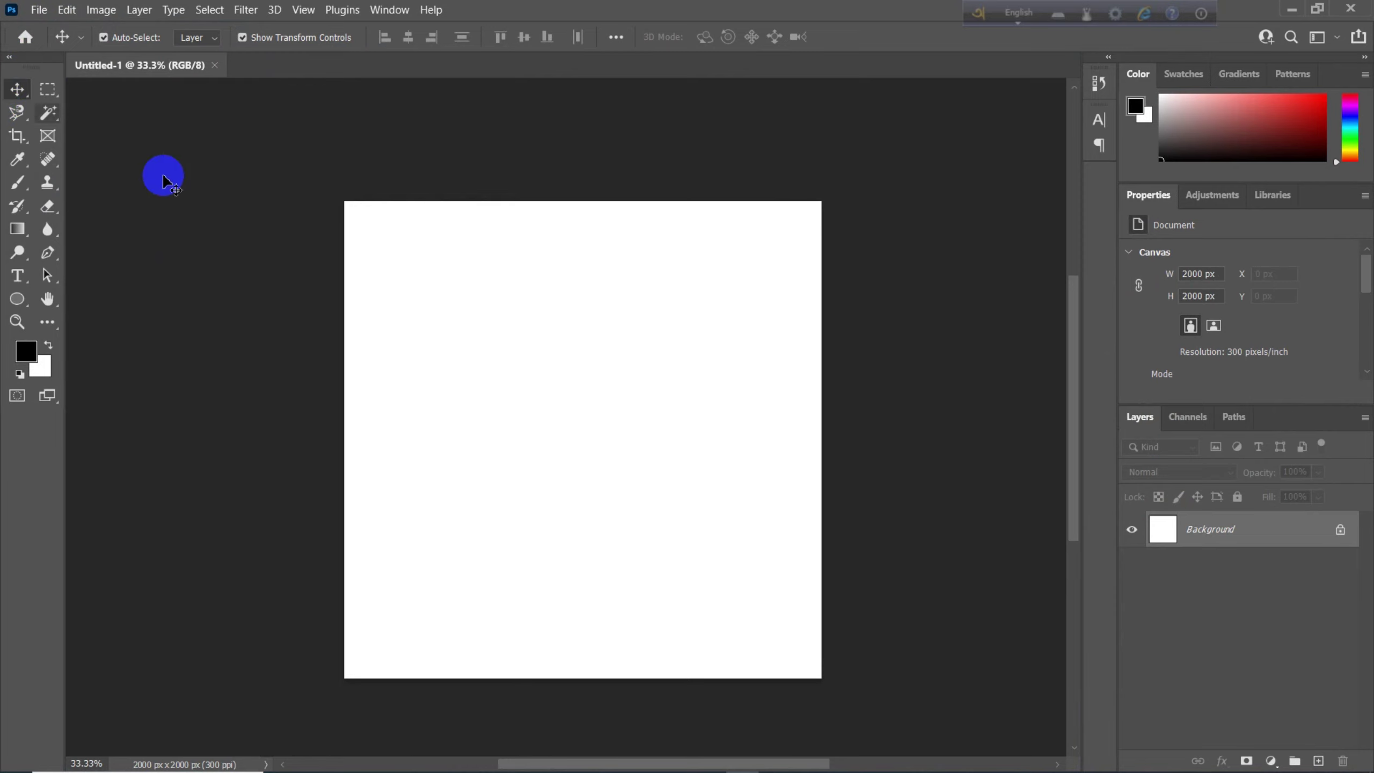
scroll(169, 191, "up", 3)
scroll(168, 191, "down", 2)
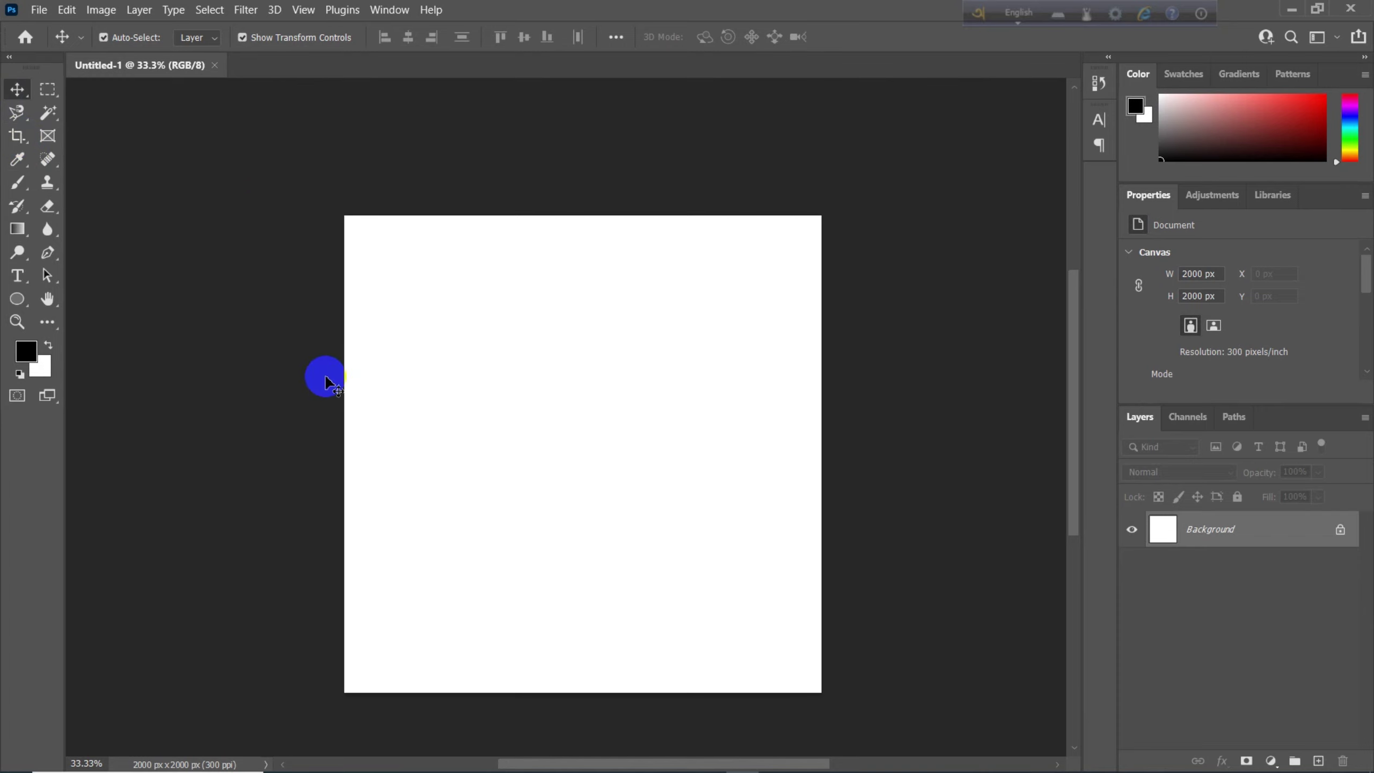
scroll(419, 303, "up", 1)
scroll(418, 303, "down", 2)
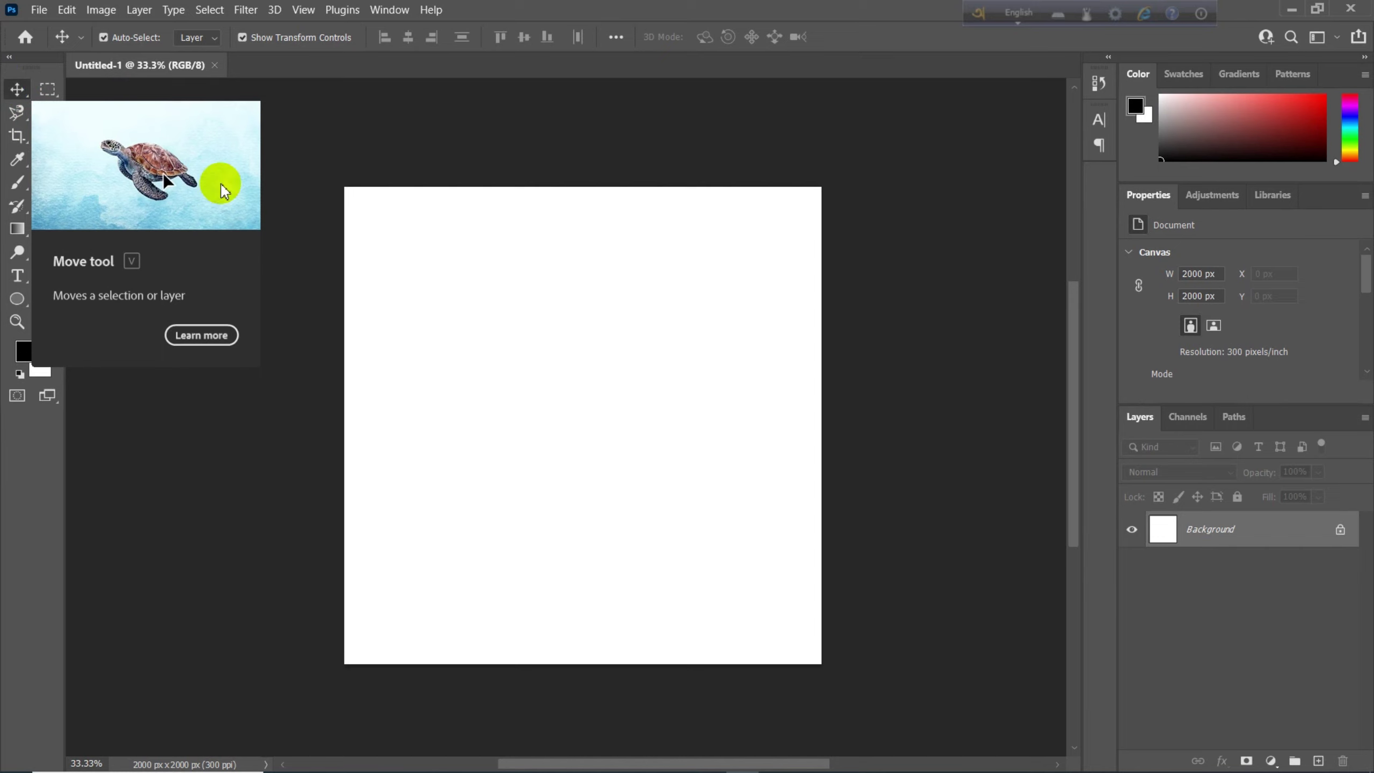
left_click(16, 93)
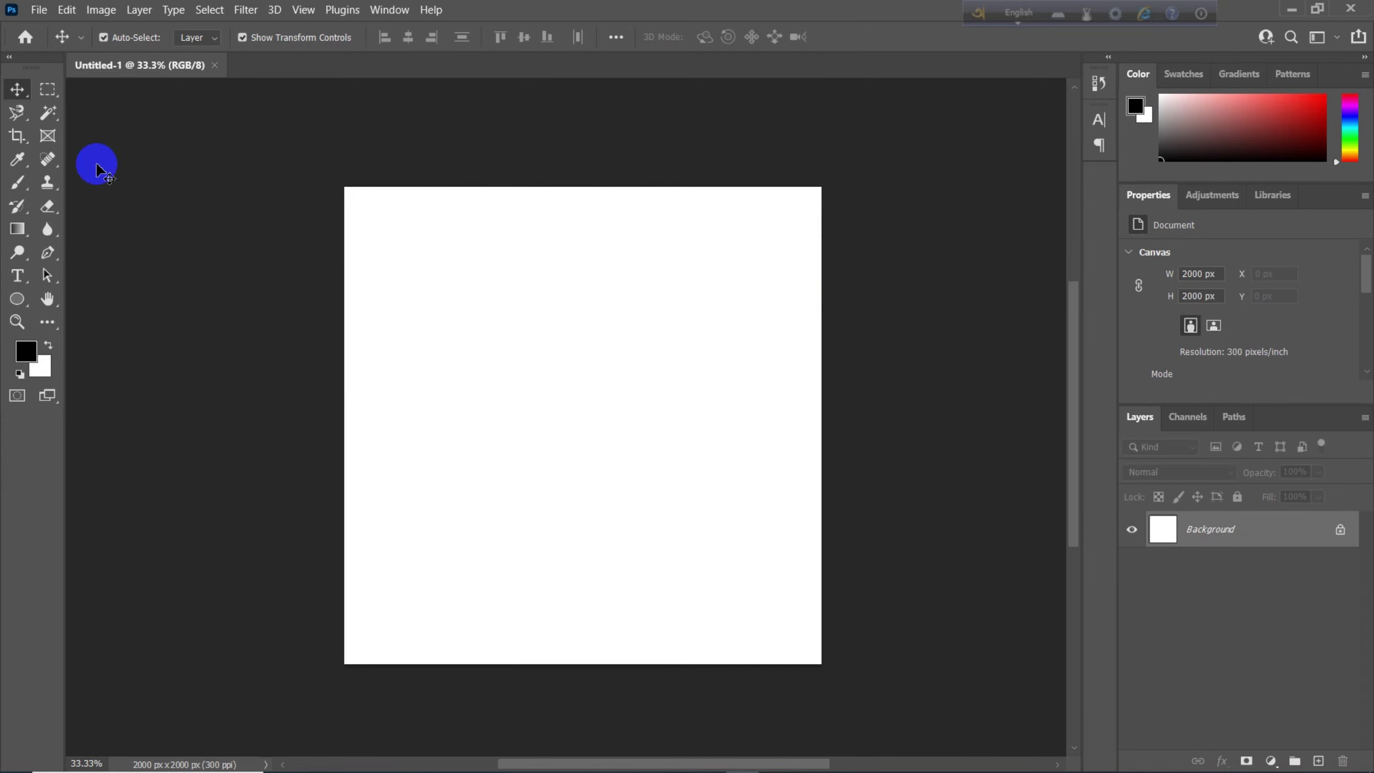
Step: Make the Rectangular Marquee Tool active after briefly trying the Single Column Marquee
right_click(17, 90)
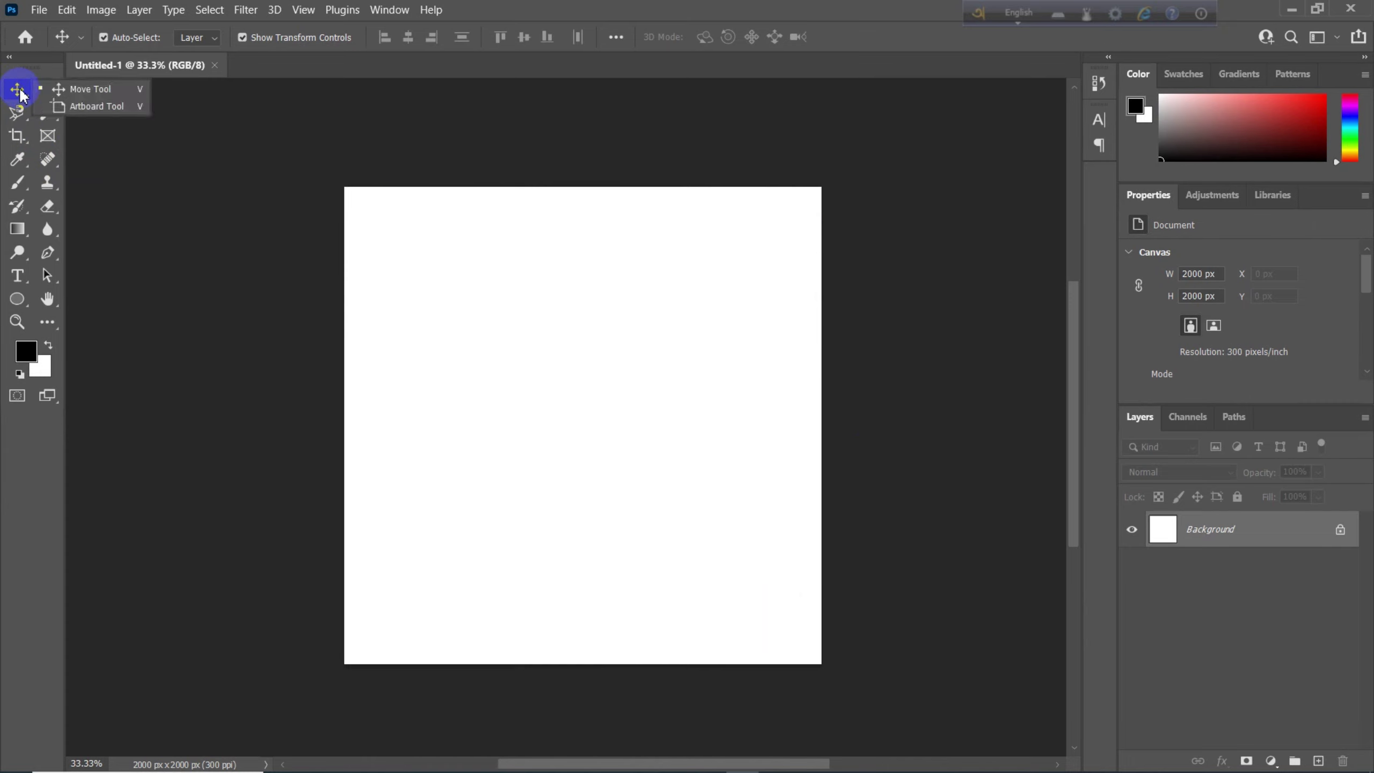
left_click(16, 88)
left_click(47, 92)
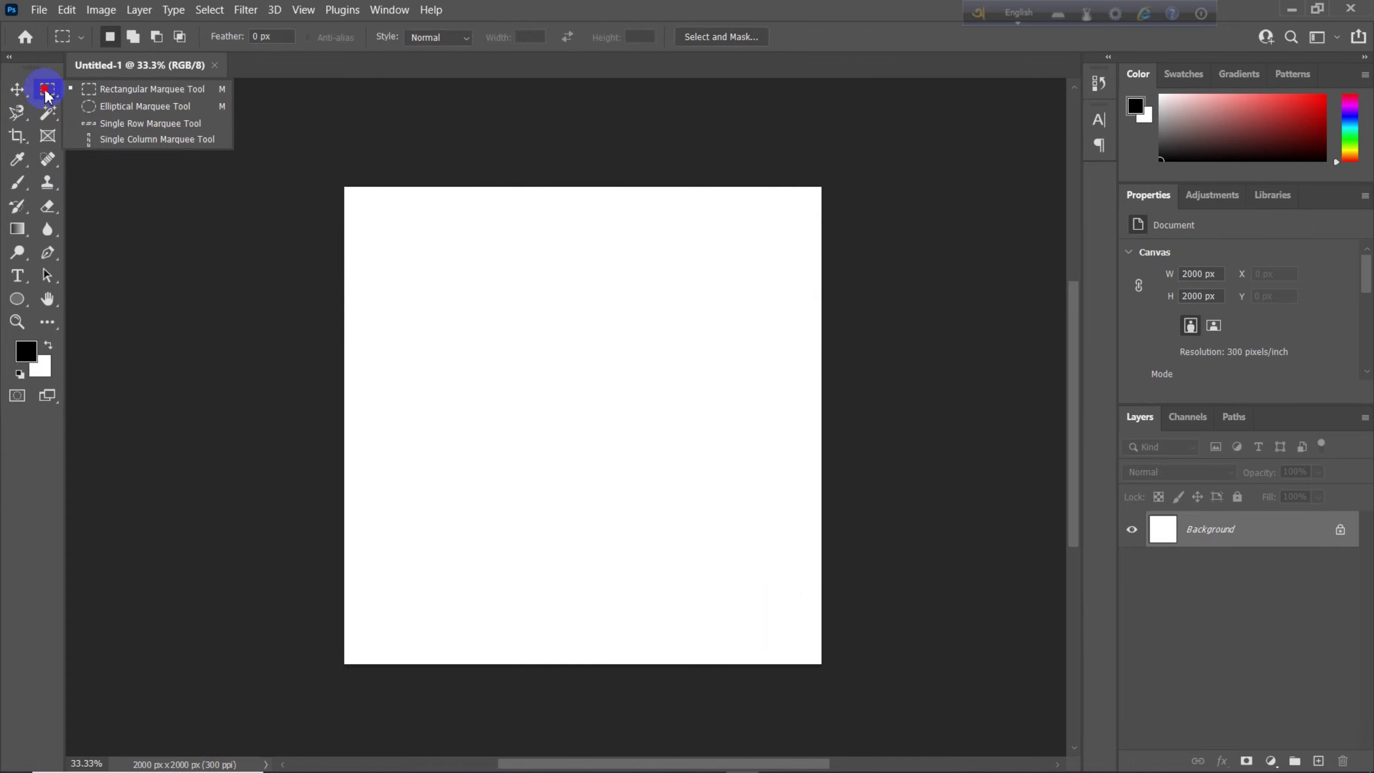
left_click(47, 93)
left_click(47, 93)
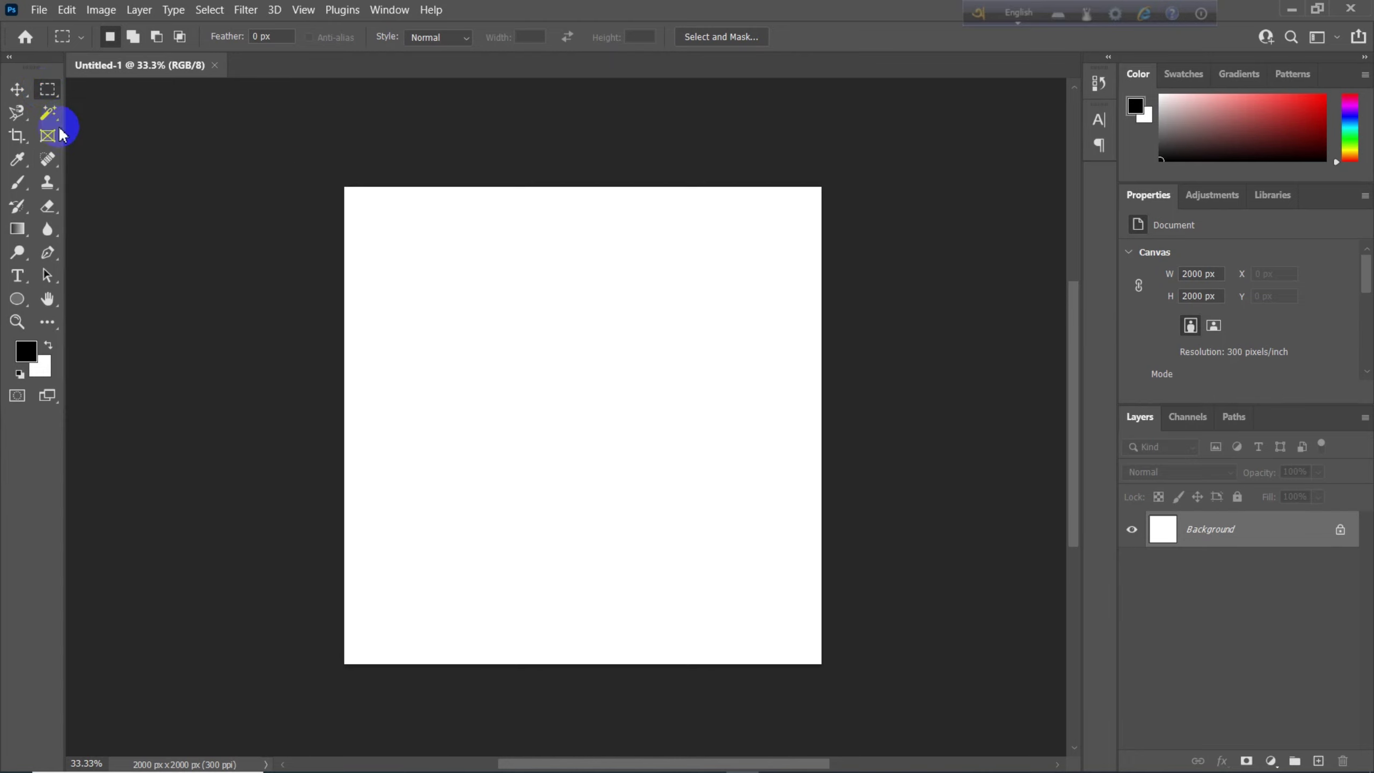
right_click(47, 91)
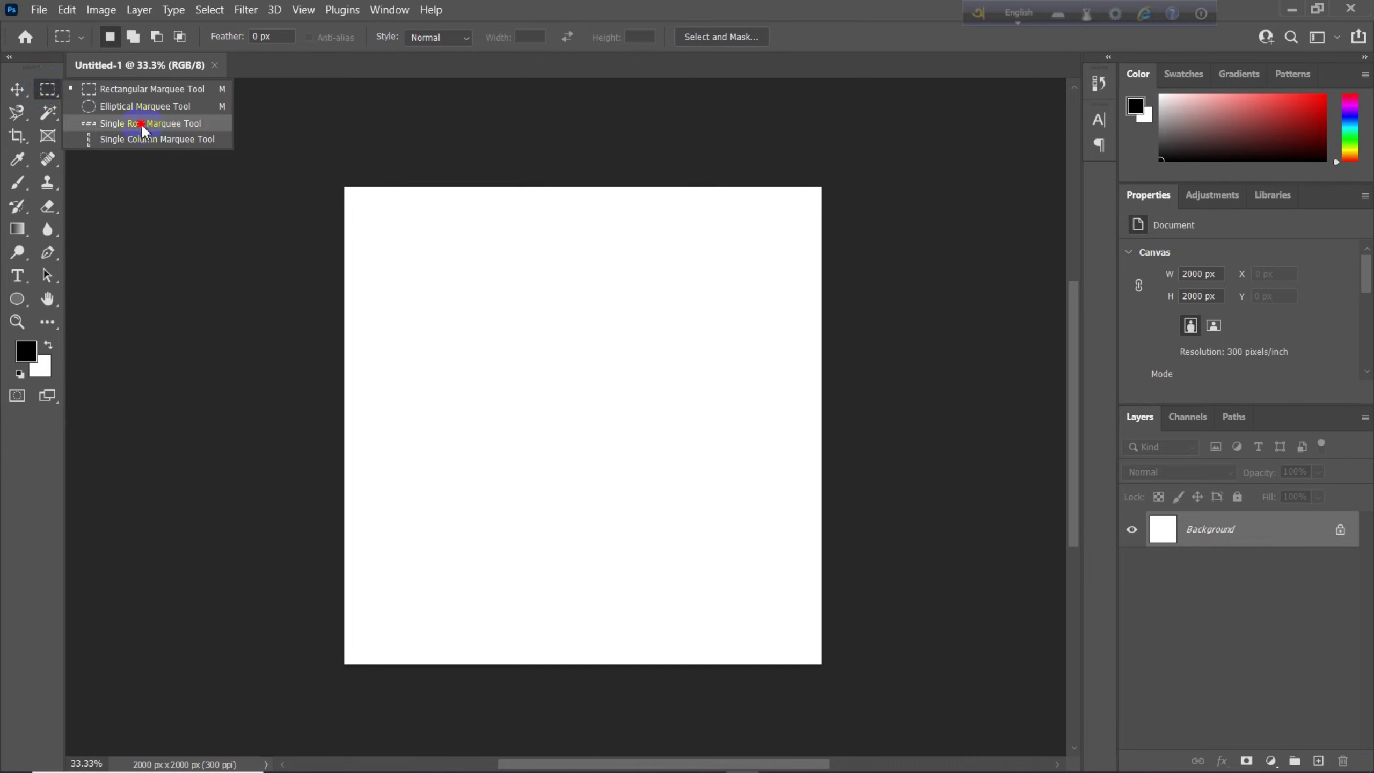
left_click(188, 142)
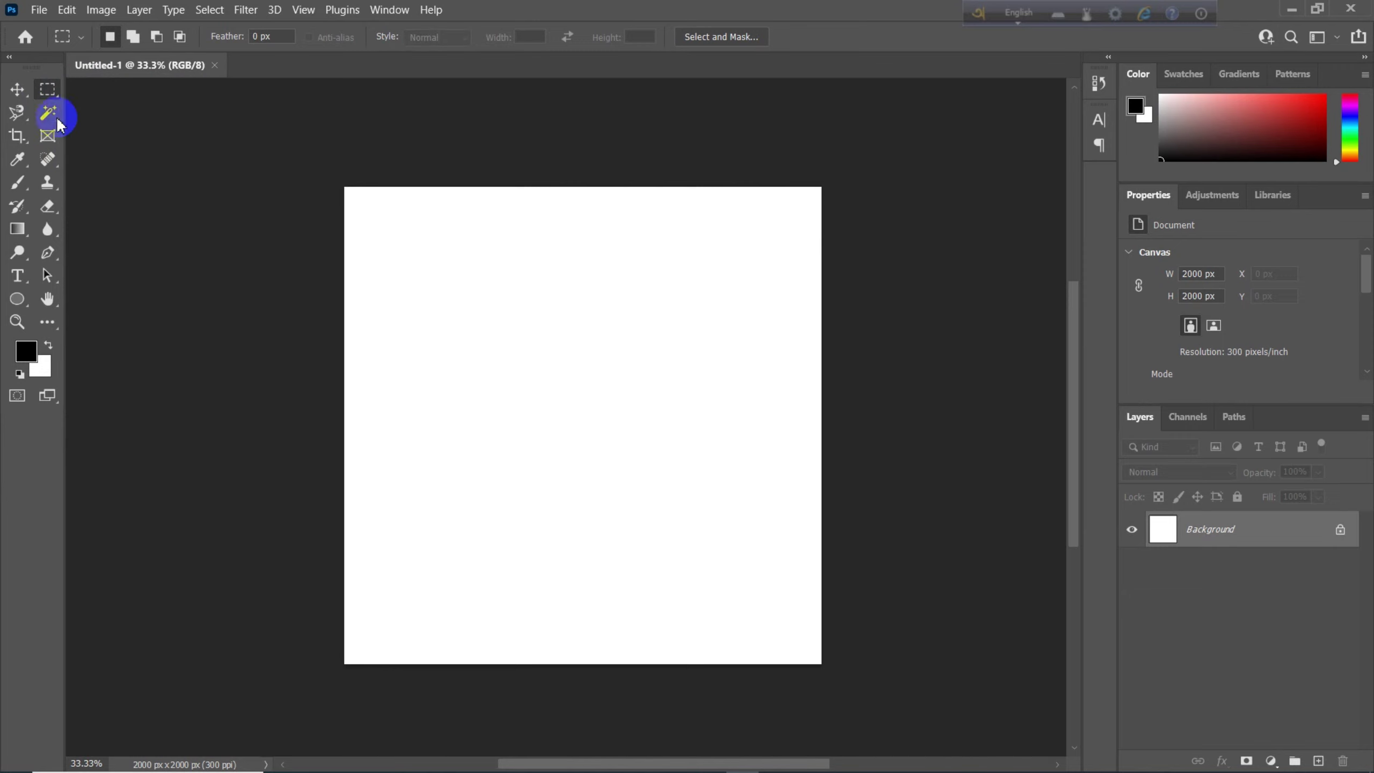
left_click(47, 91)
left_click(109, 92)
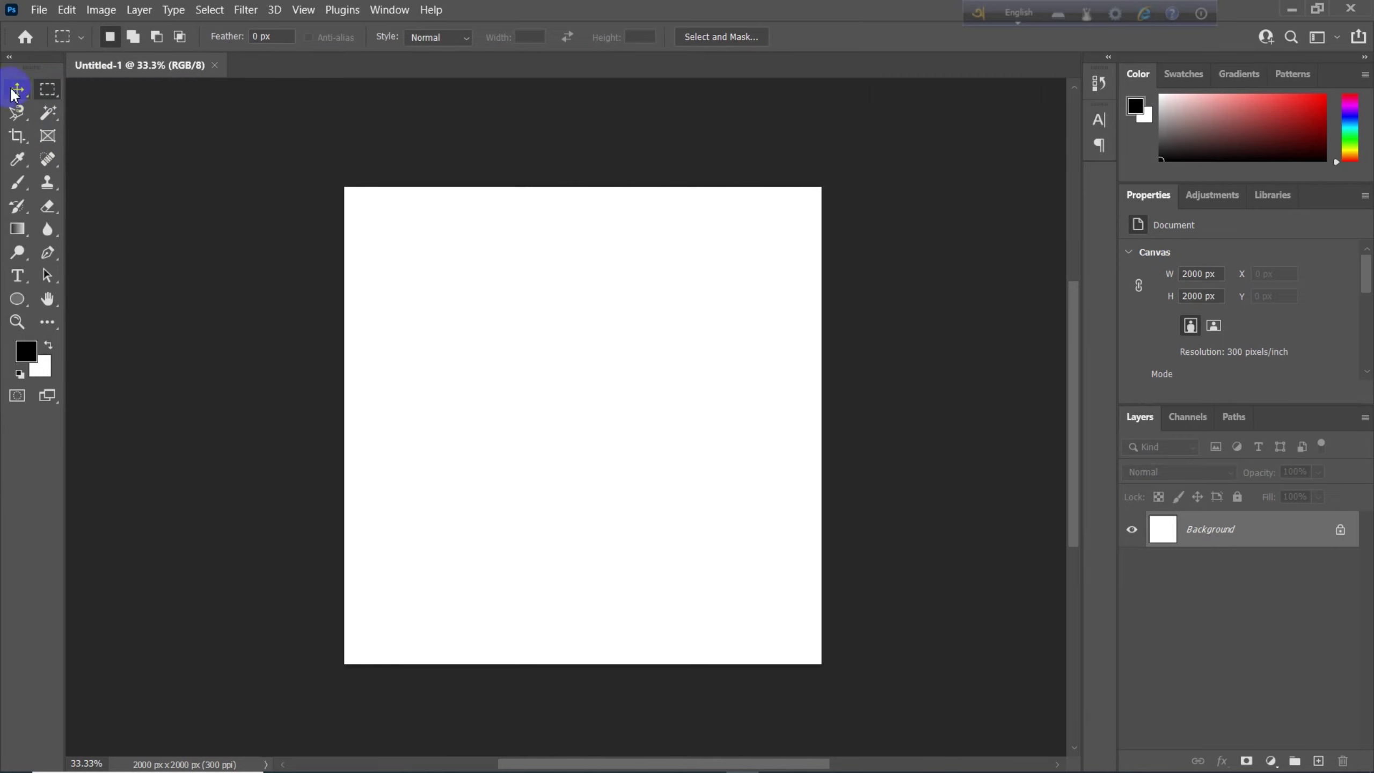
left_click(48, 92)
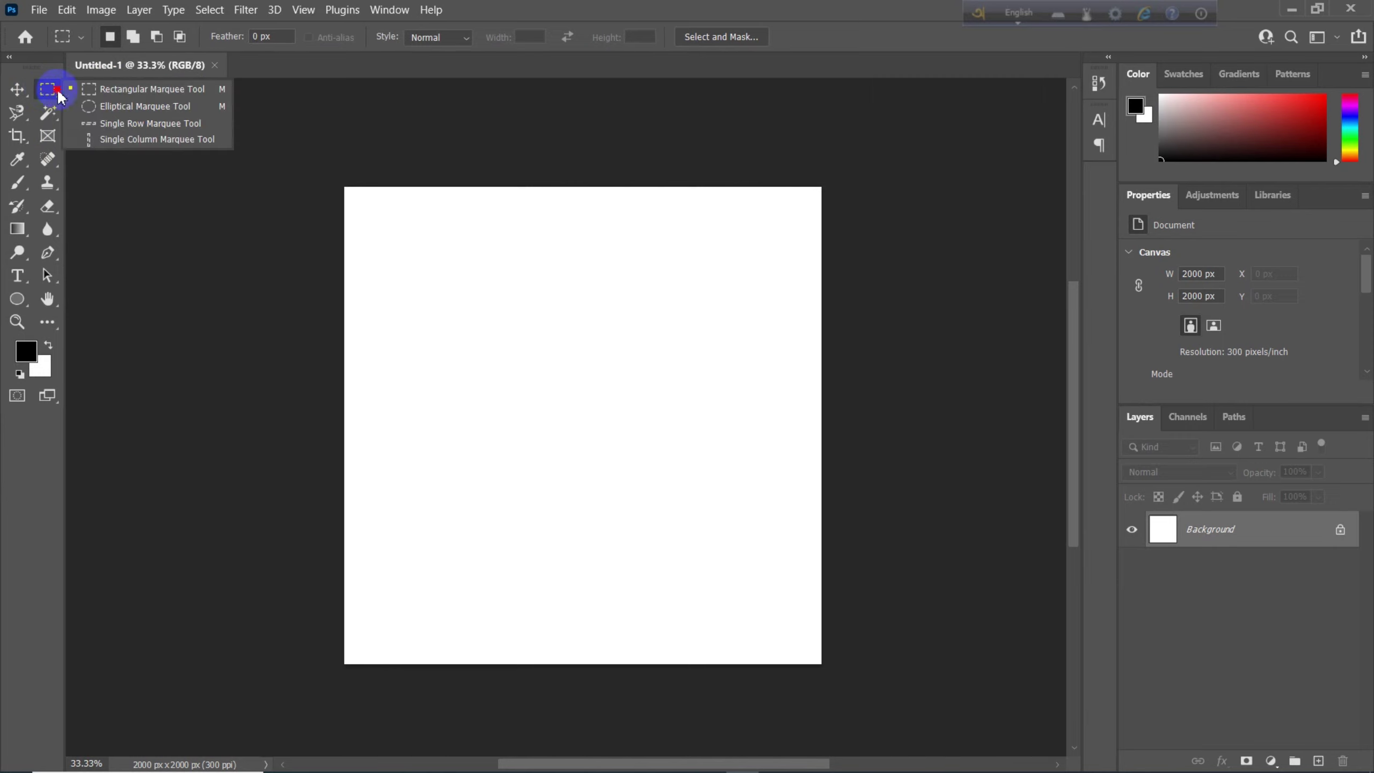
left_click(123, 92)
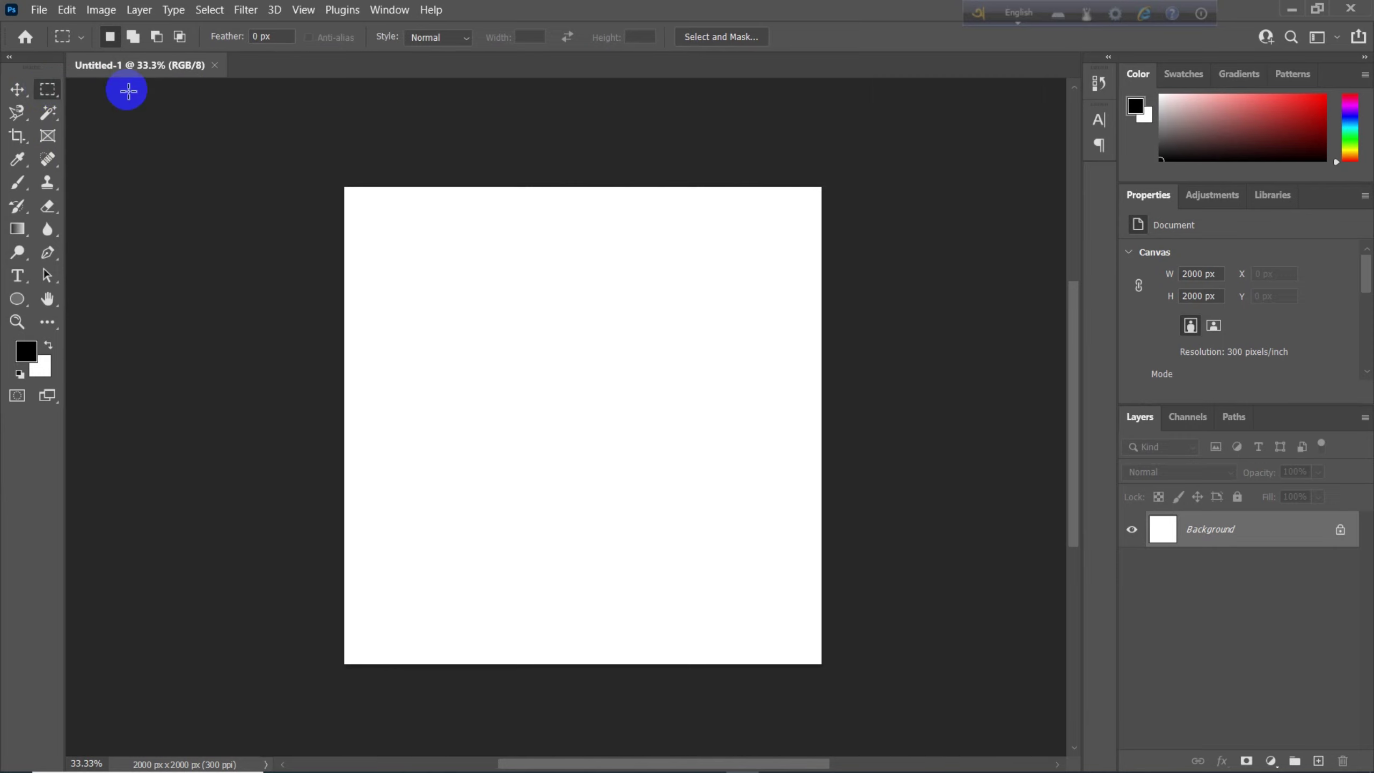
Step: Open the badge sheet 2023-07-22_163741.png from the Downloads folder
left_click(38, 10)
left_click(72, 44)
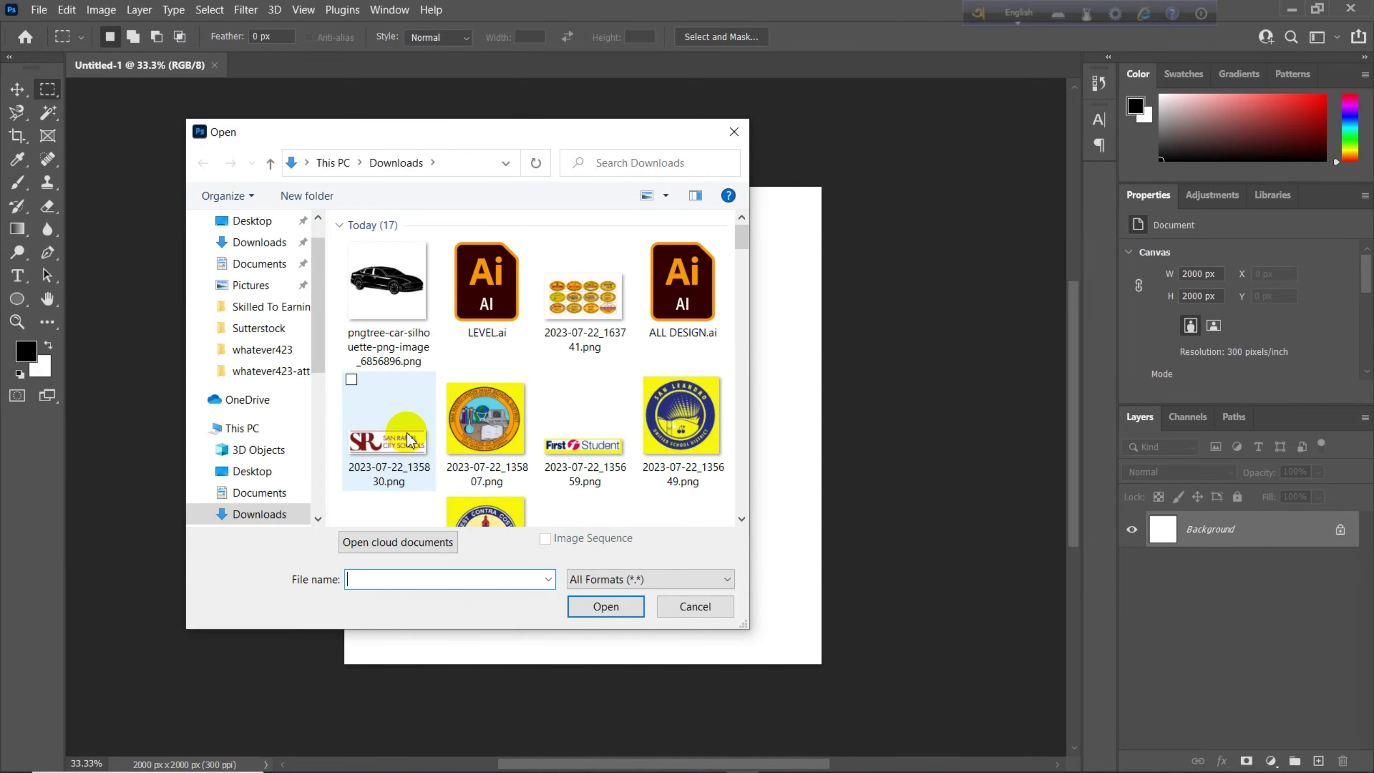
left_click(401, 297)
left_click(589, 303)
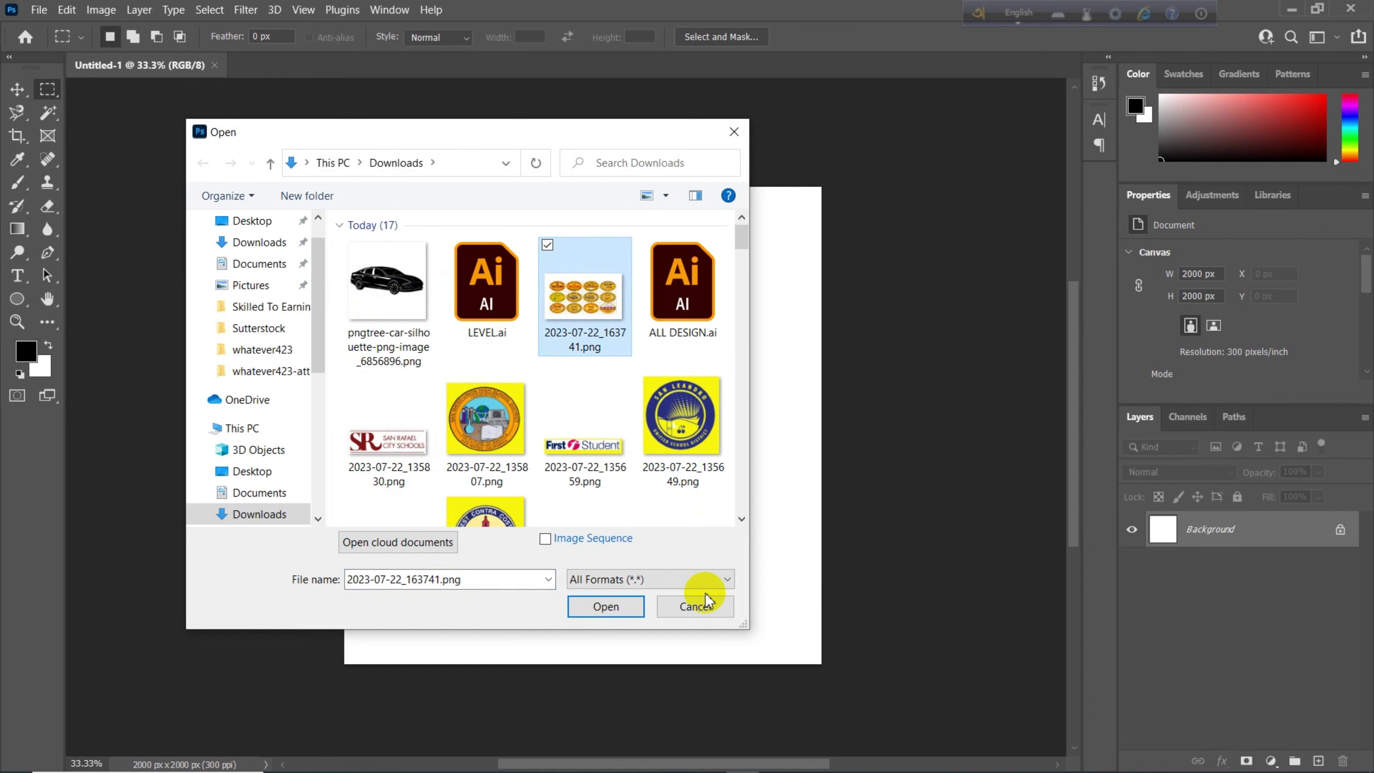
left_click(636, 611)
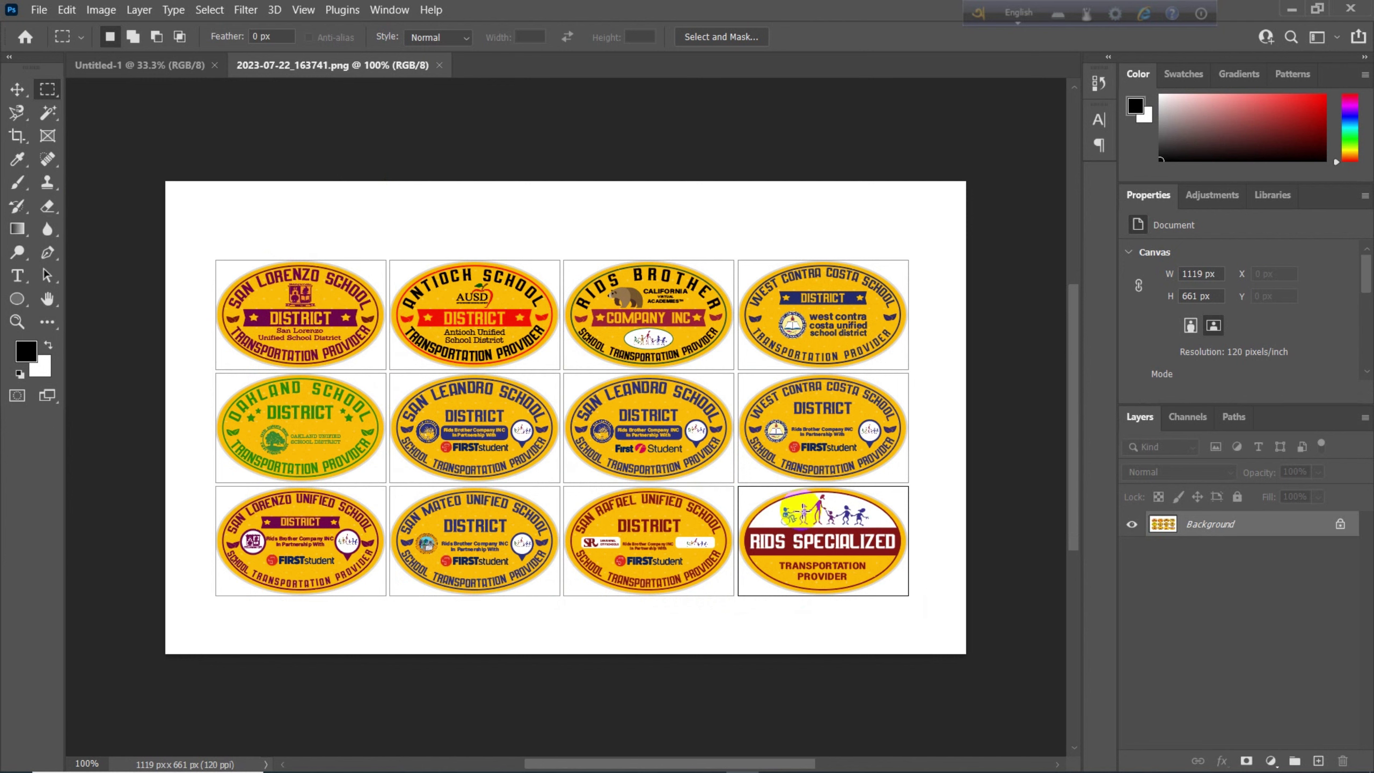
scroll(817, 514, "down", 1)
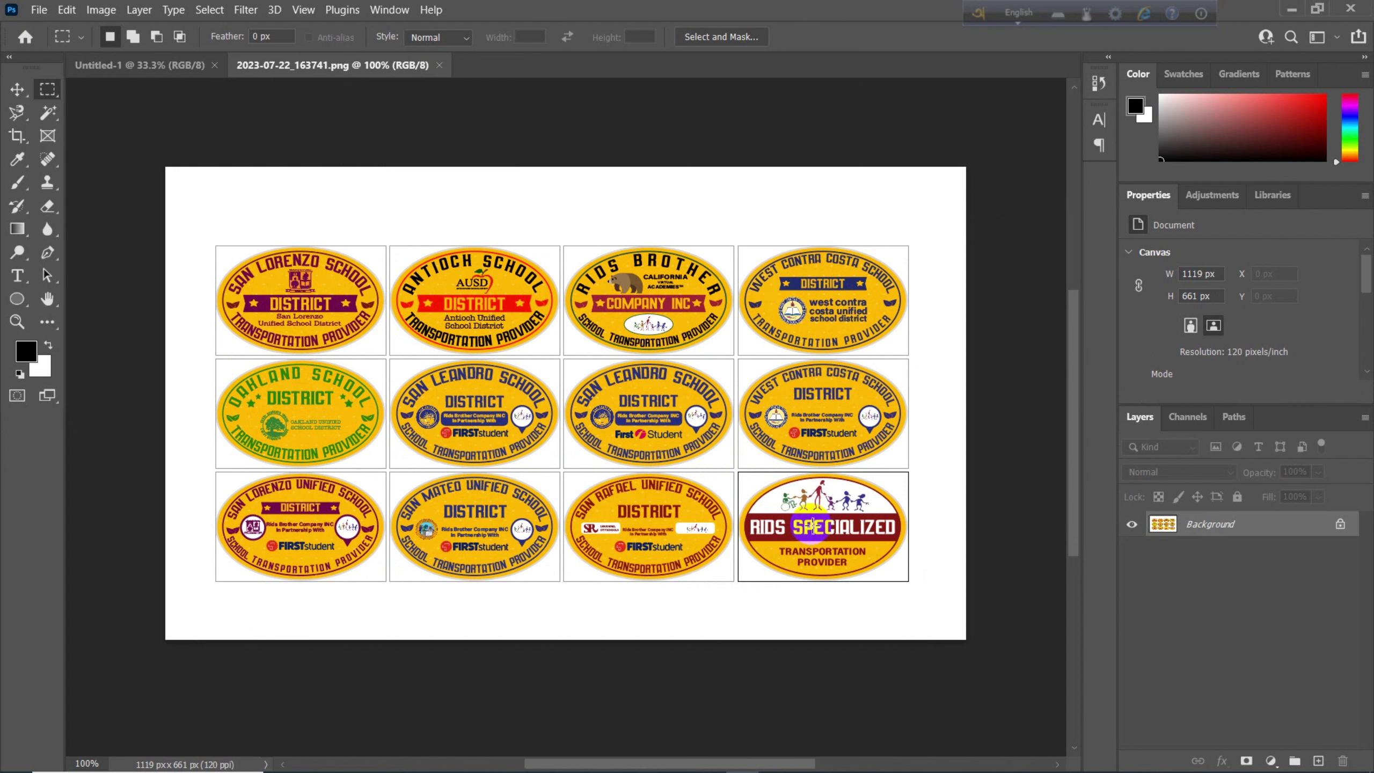
mouse_move(598, 766)
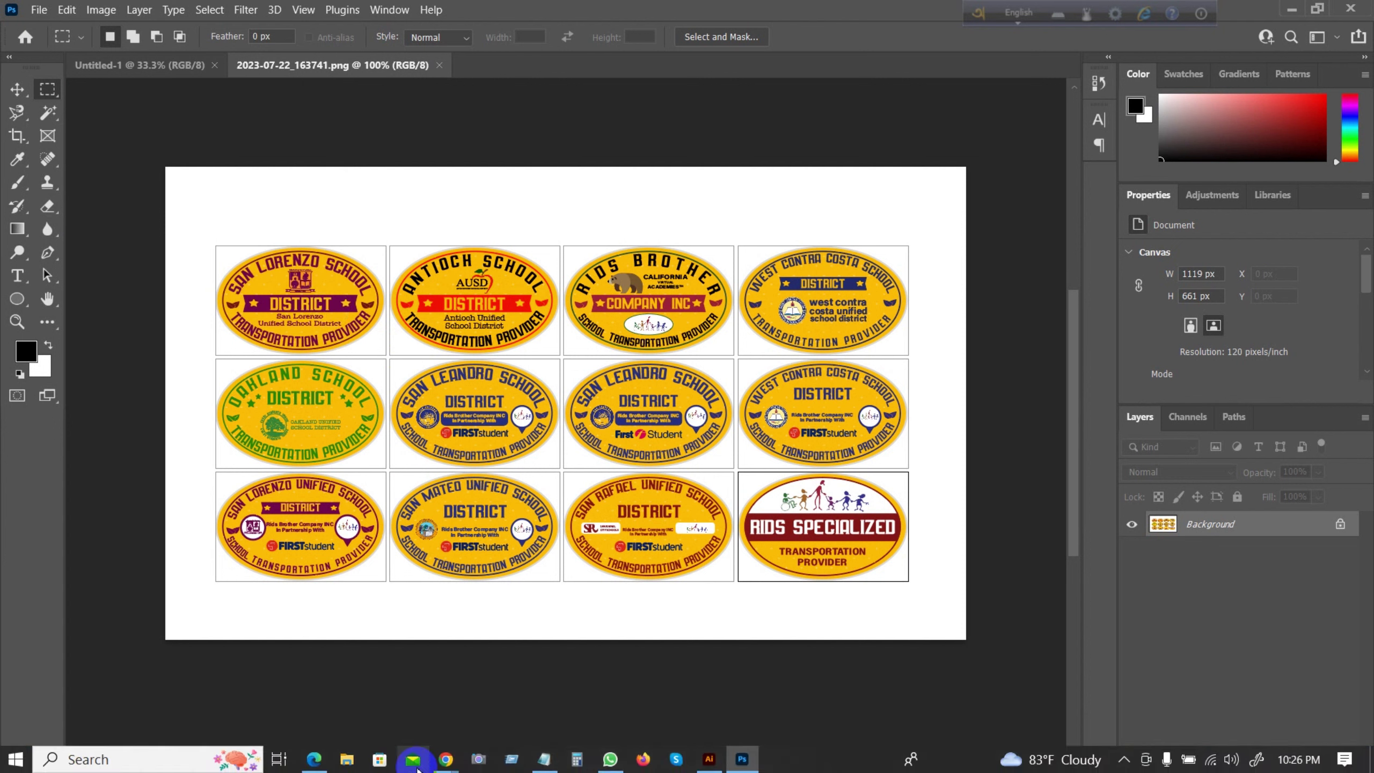
Step: Switch to Chrome's Fiverr seller dashboard and open the $150 order's details
left_click(445, 759)
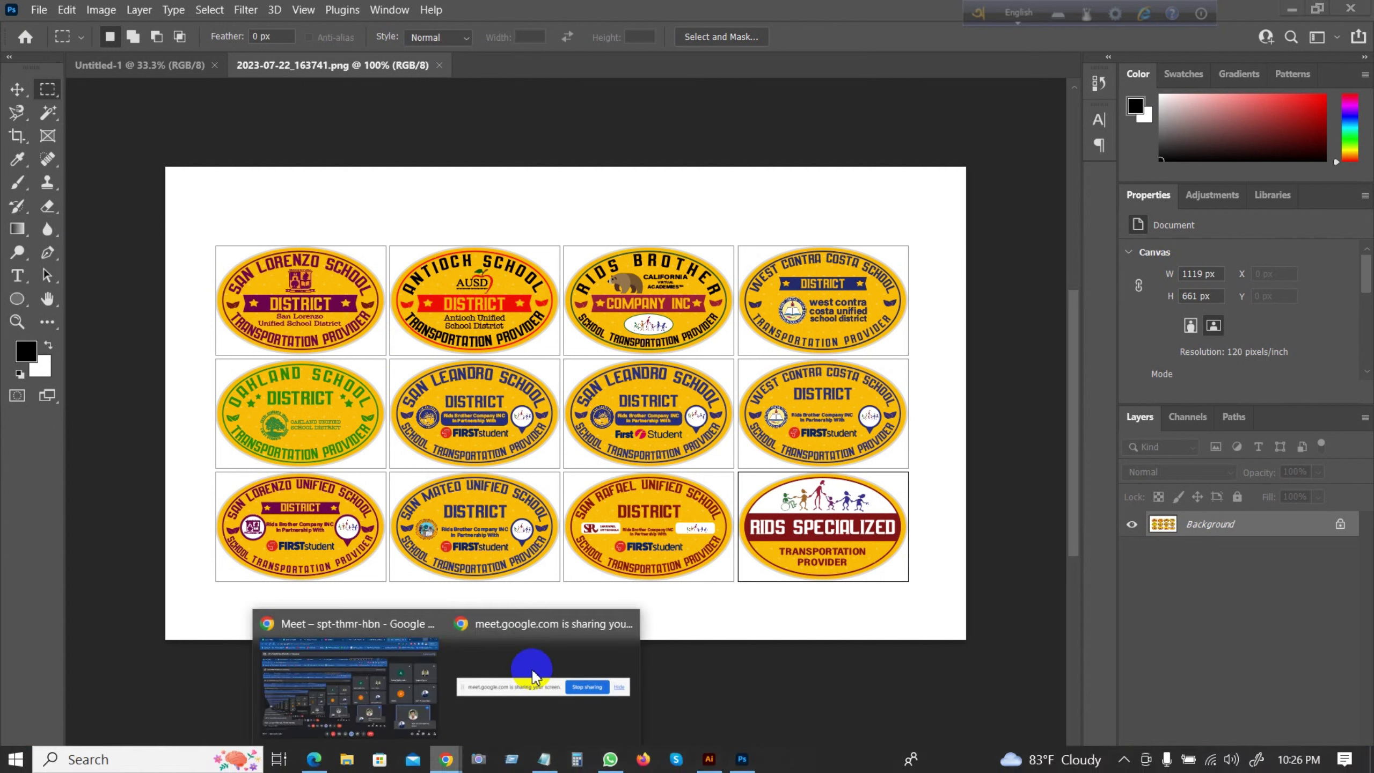
left_click(280, 634)
left_click(290, 25)
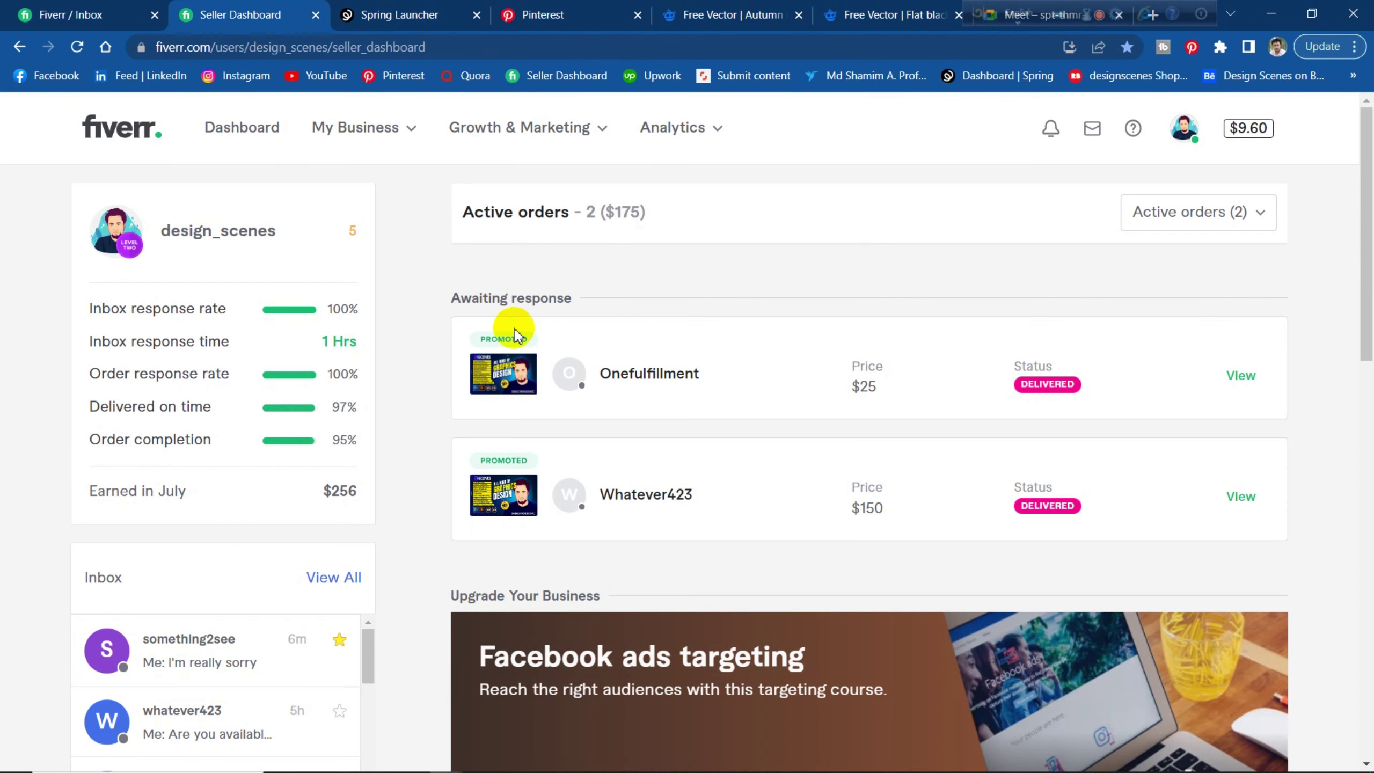
scroll(1153, 422, "down", 1)
scroll(1153, 422, "down", 3)
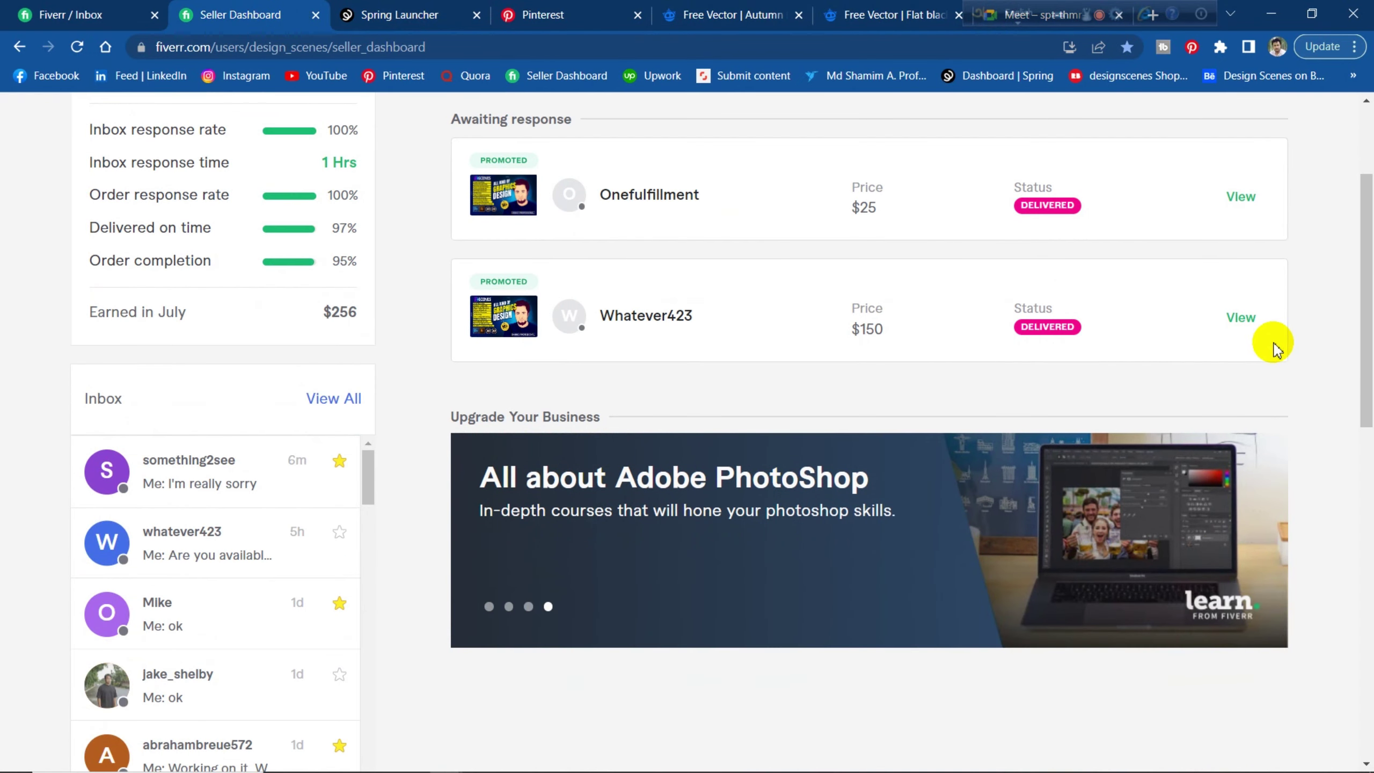
left_click_drag(898, 330, 812, 325)
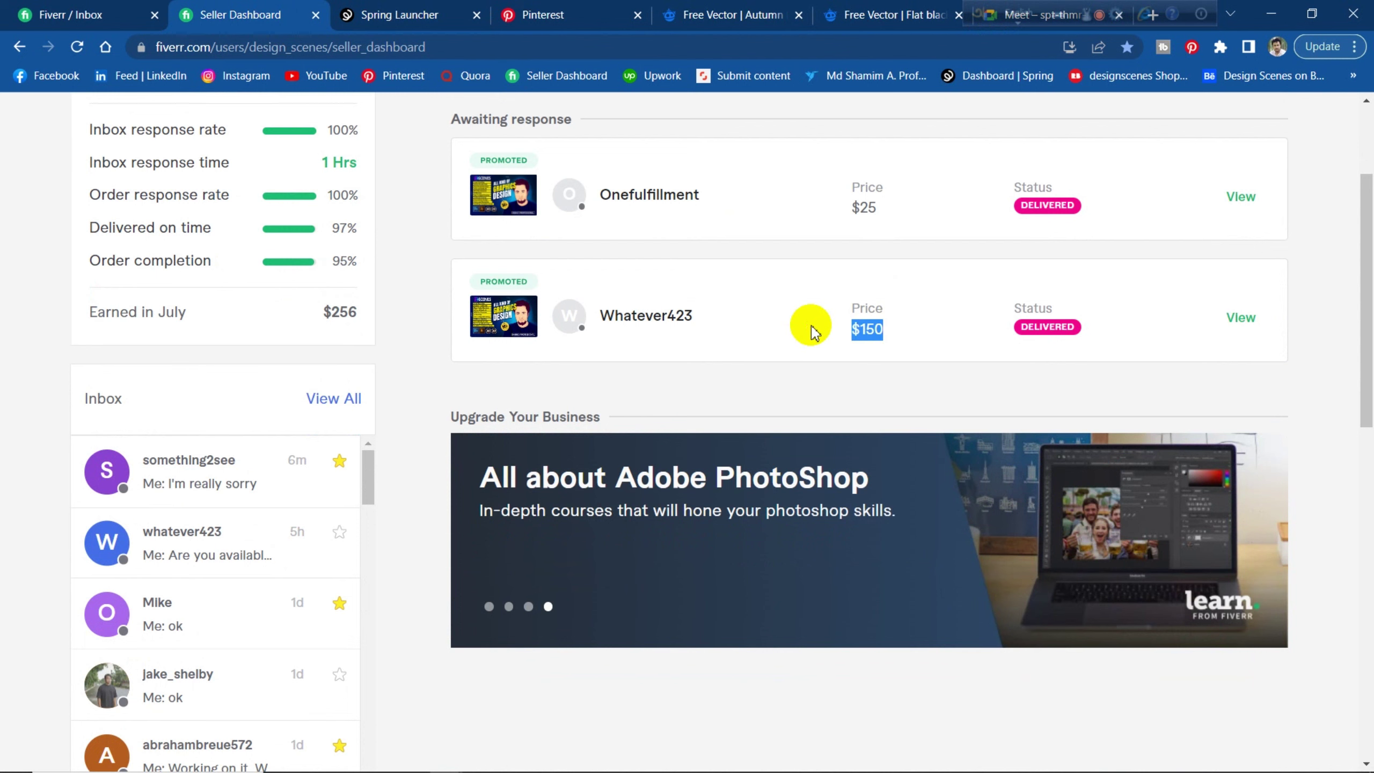
left_click(973, 333)
left_click(1241, 318)
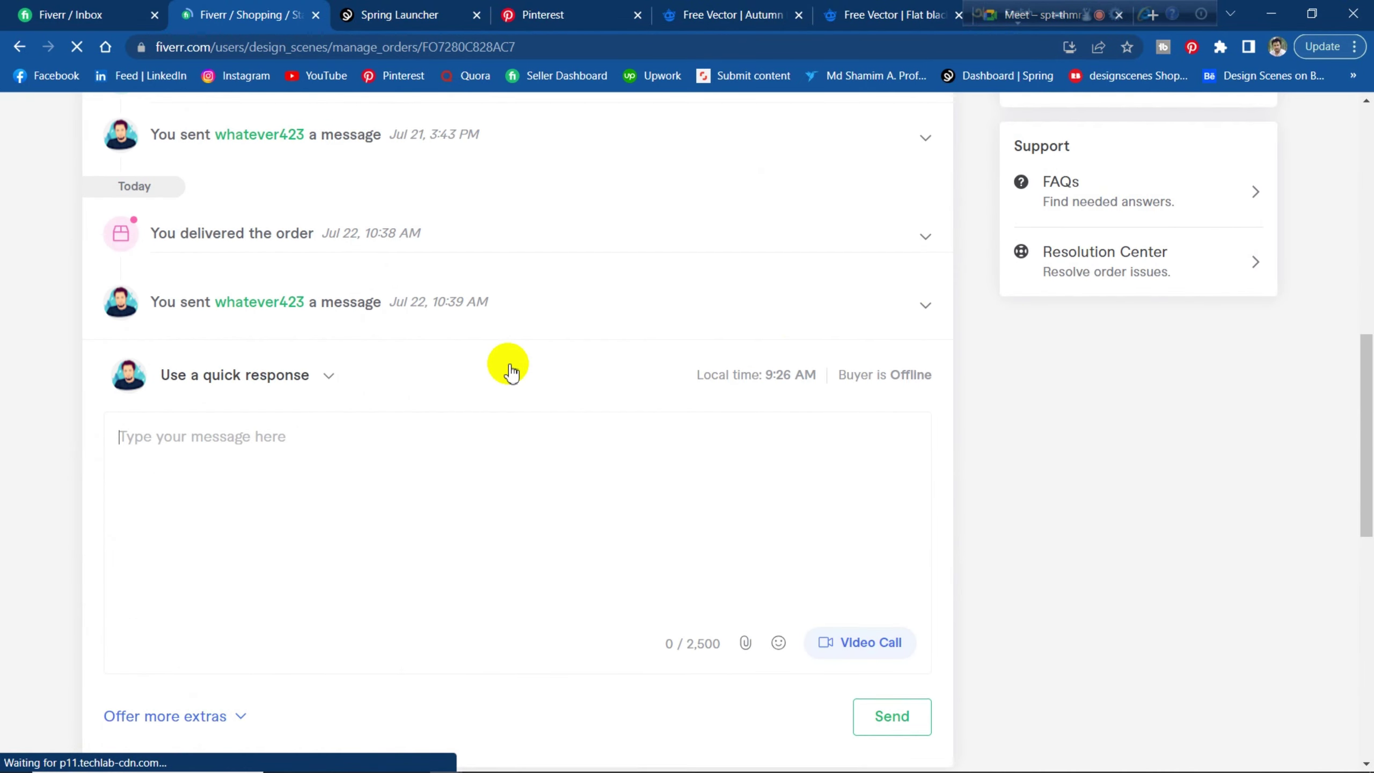
Step: Scroll the order activity page to the delivery message with the badge-sheet attachment
scroll(508, 368, "up", 3)
scroll(541, 367, "up", 10)
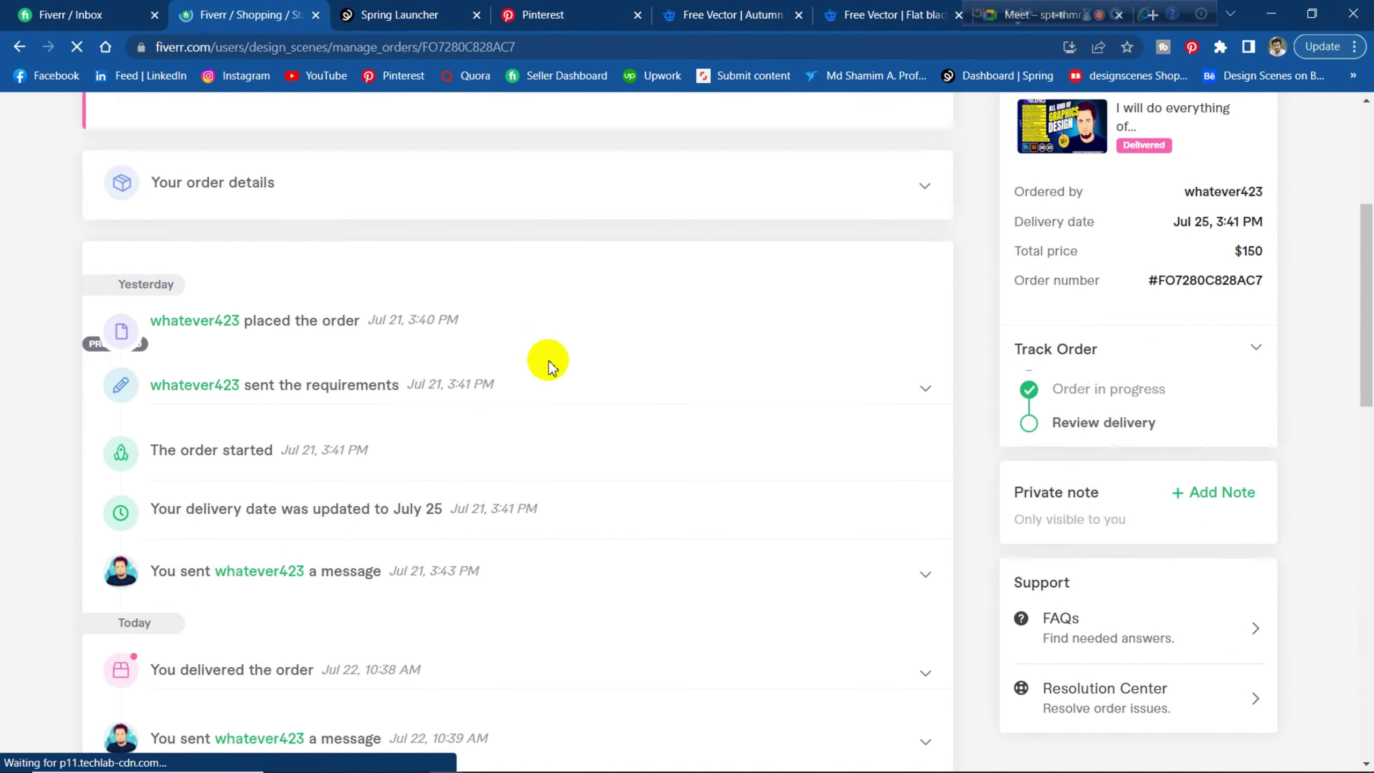
scroll(547, 367, "down", 15)
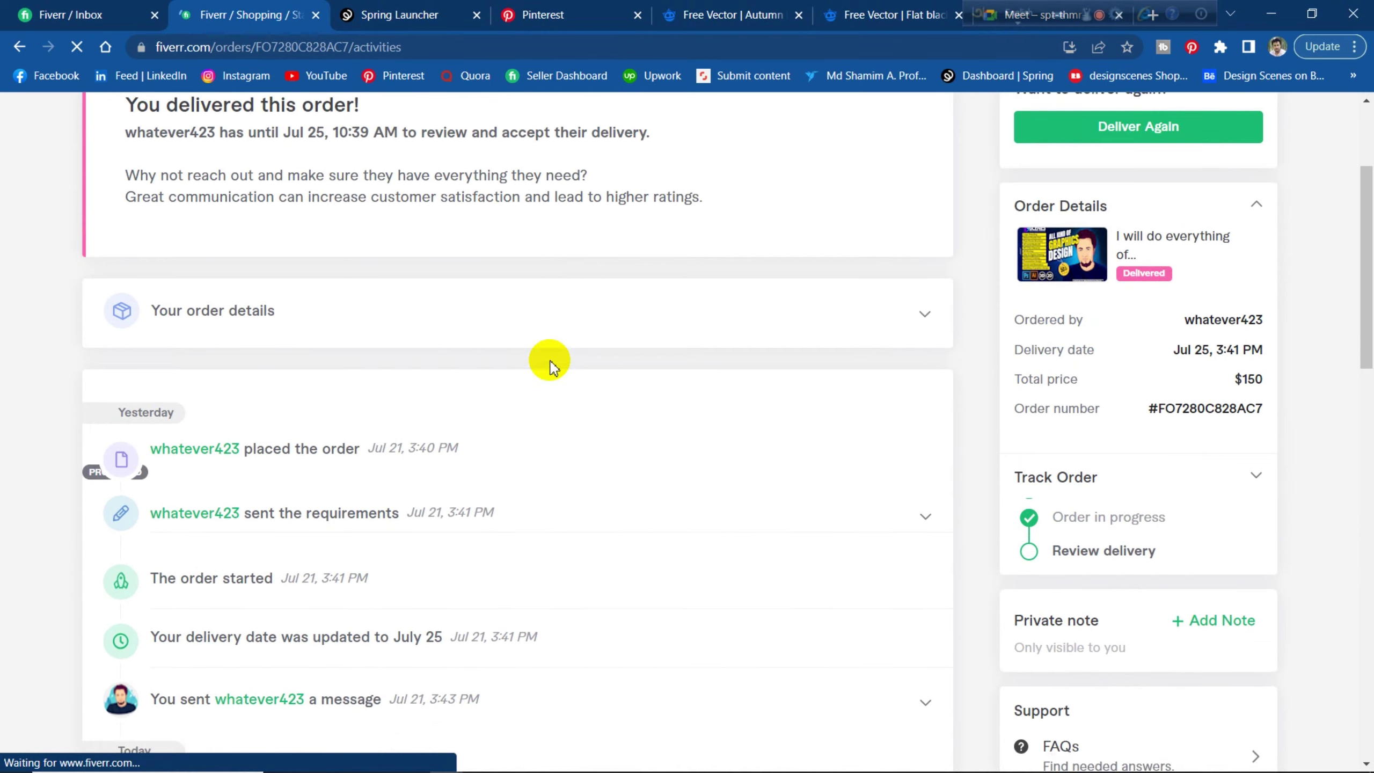
scroll(511, 458, "up", 9)
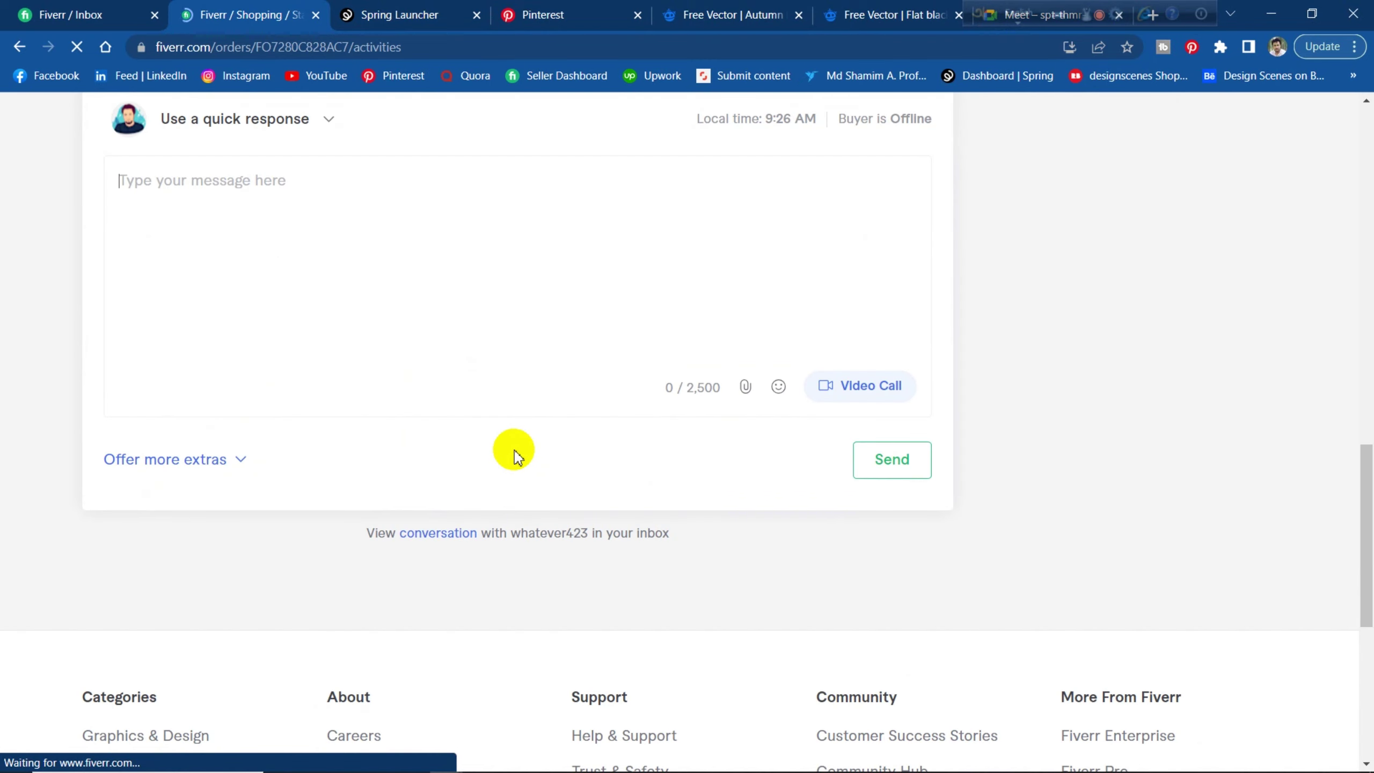
scroll(779, 406, "up", 2)
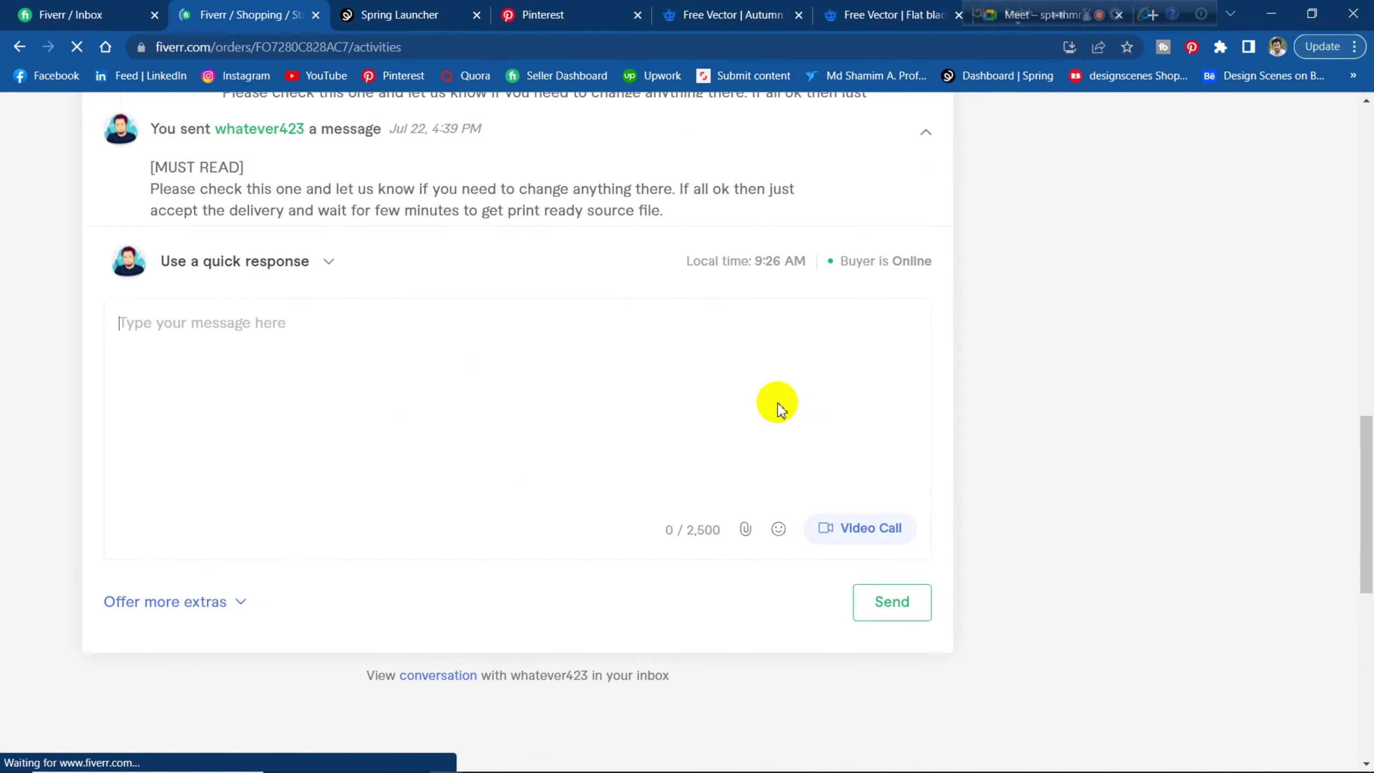
scroll(777, 407, "up", 4)
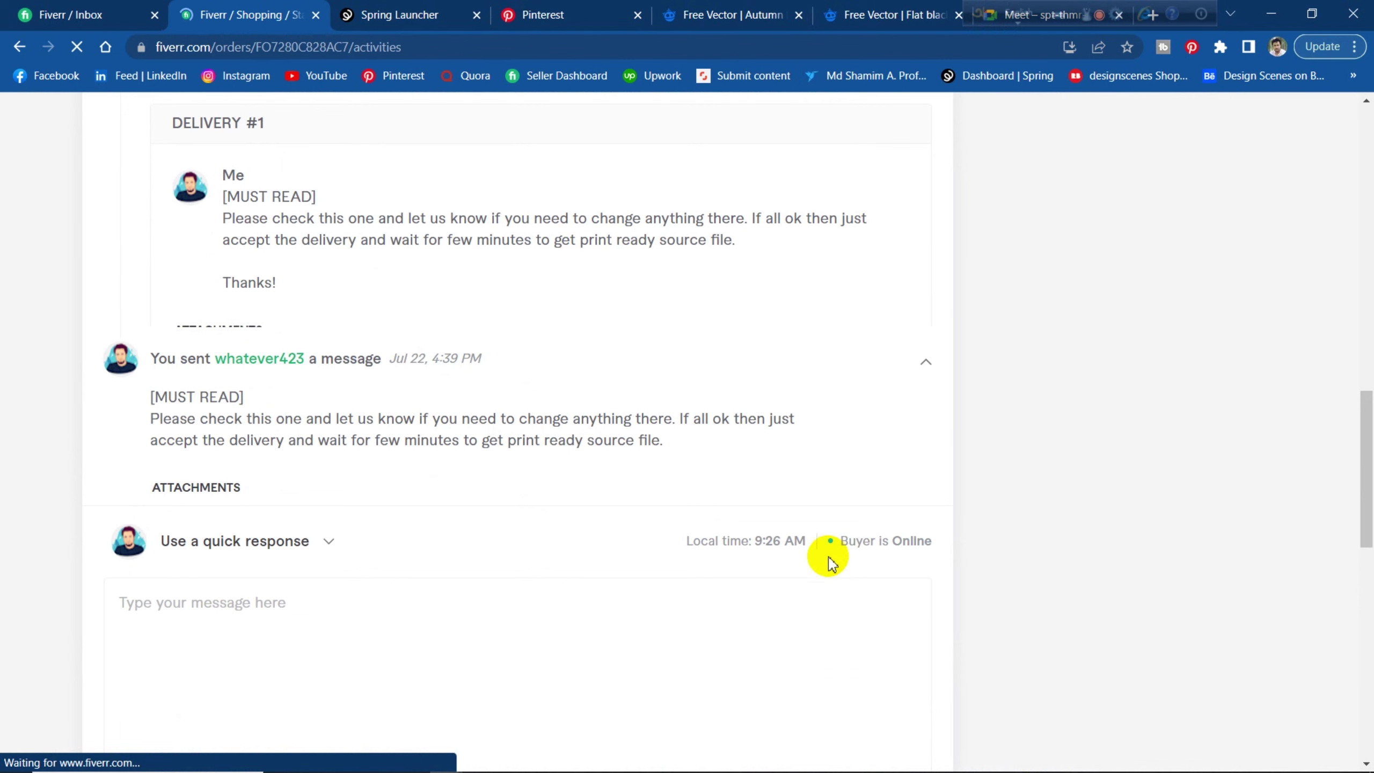
scroll(831, 563, "down", 3)
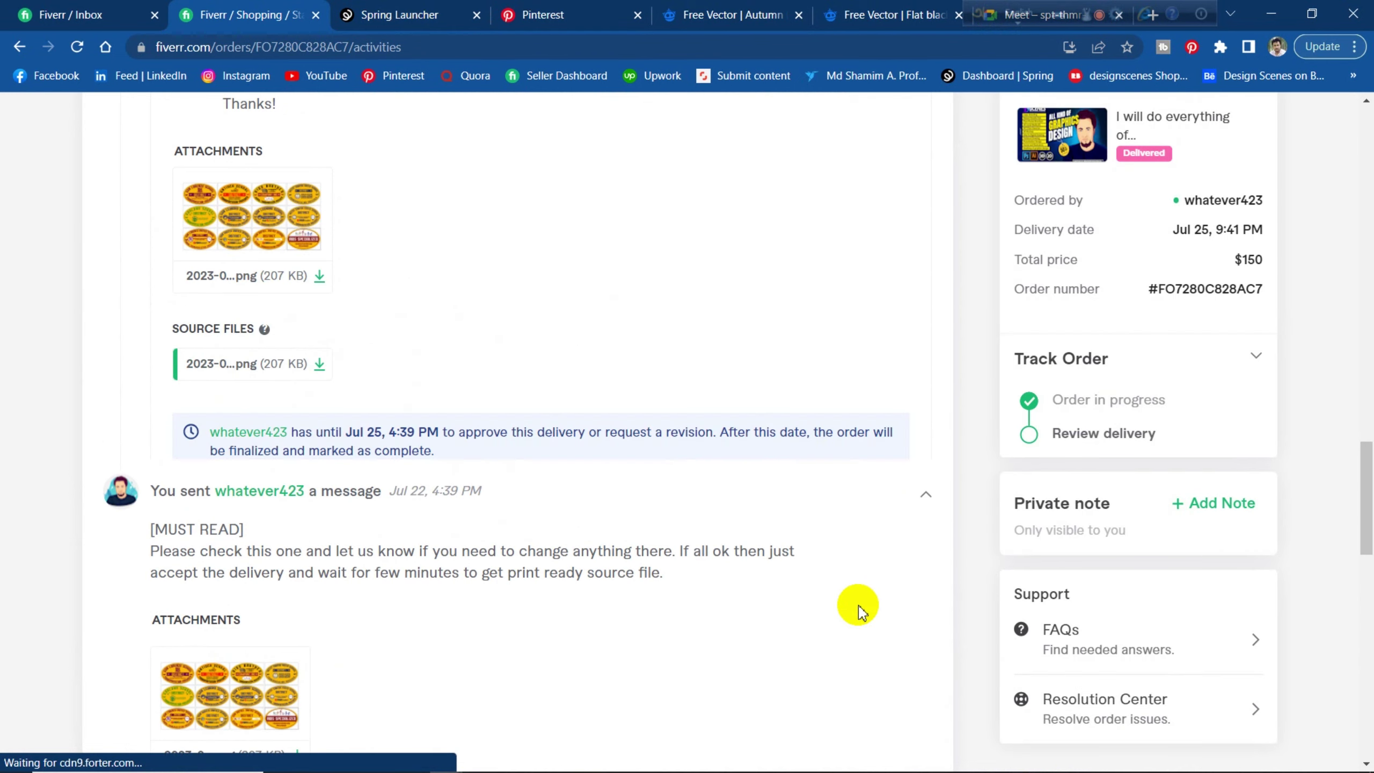
scroll(854, 569, "down", 8)
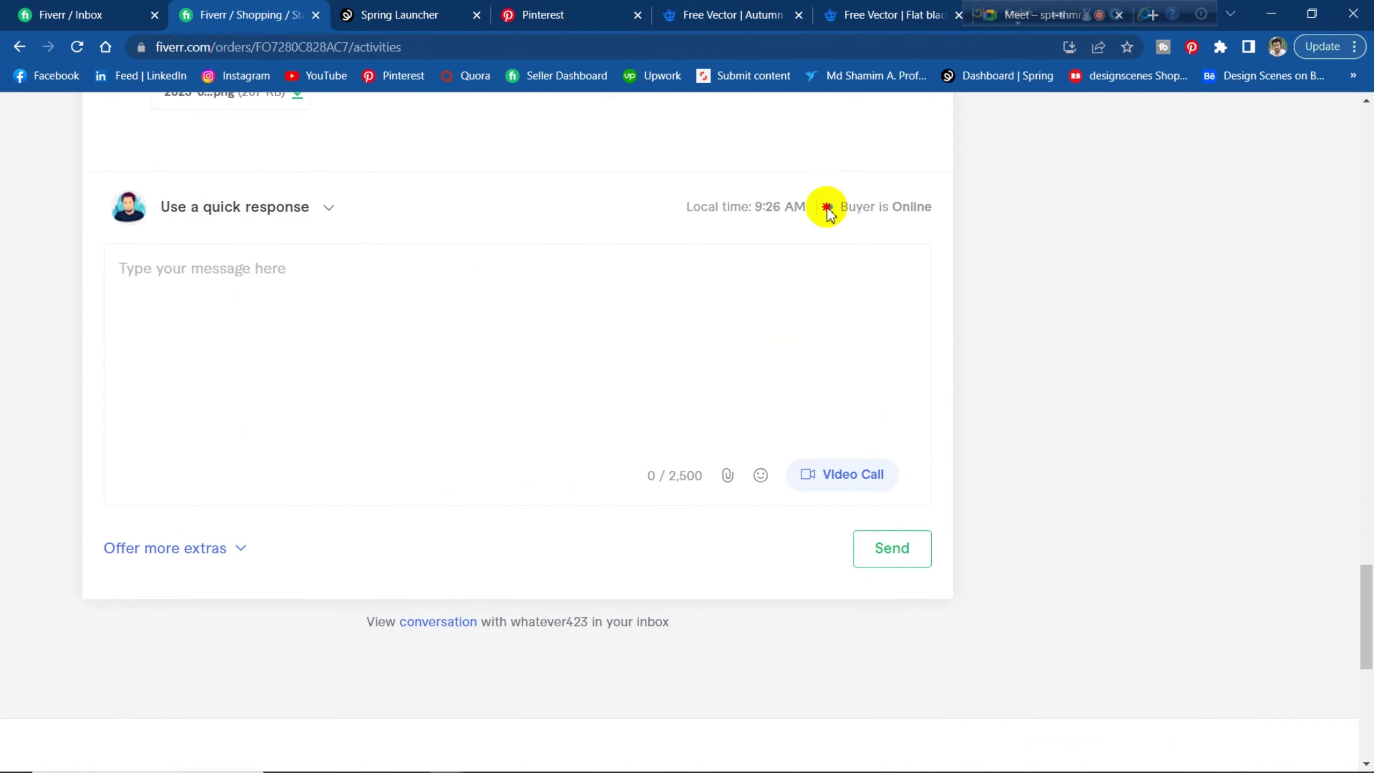
scroll(687, 399, "up", 10)
scroll(347, 433, "down", 3)
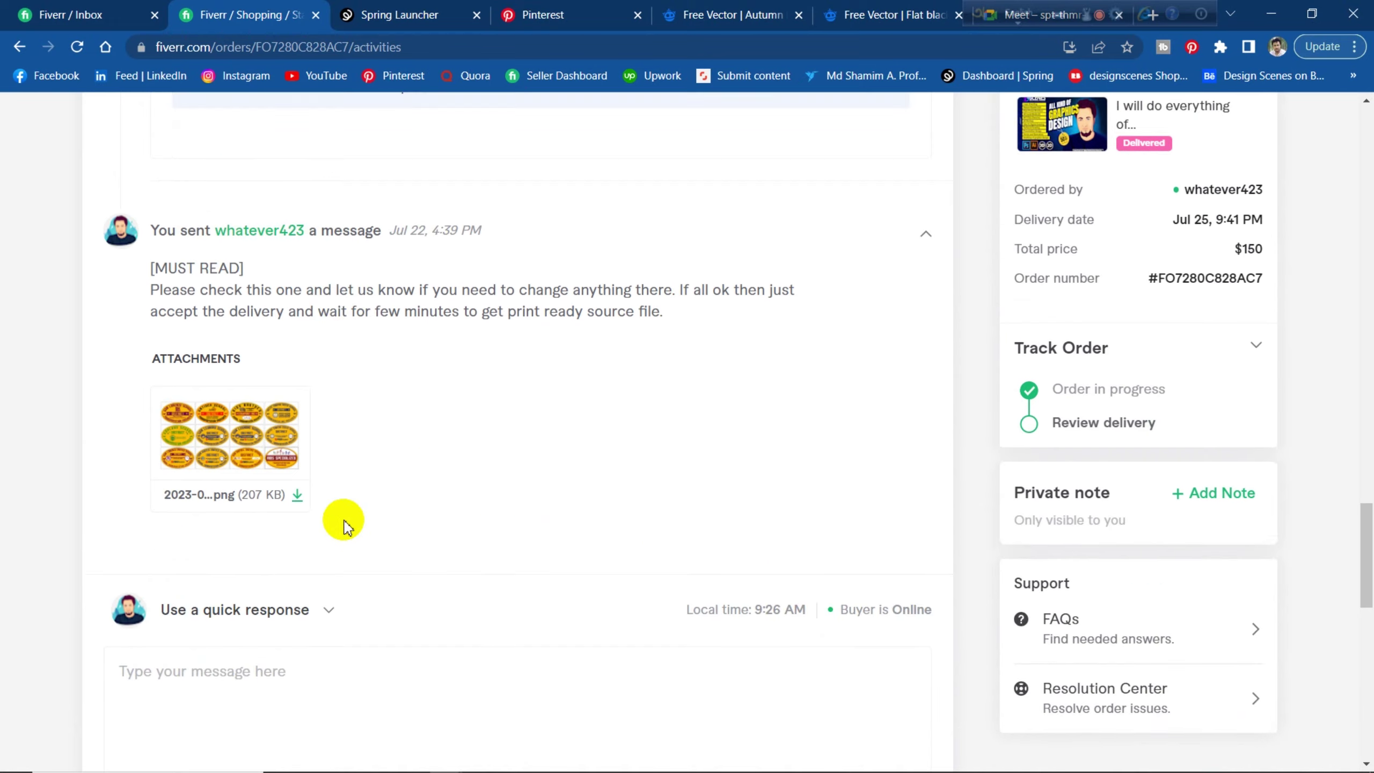
Step: Preview the badge-sheet attachment, return to the dashboard, and minimize Chrome back to Photoshop
left_click(243, 395)
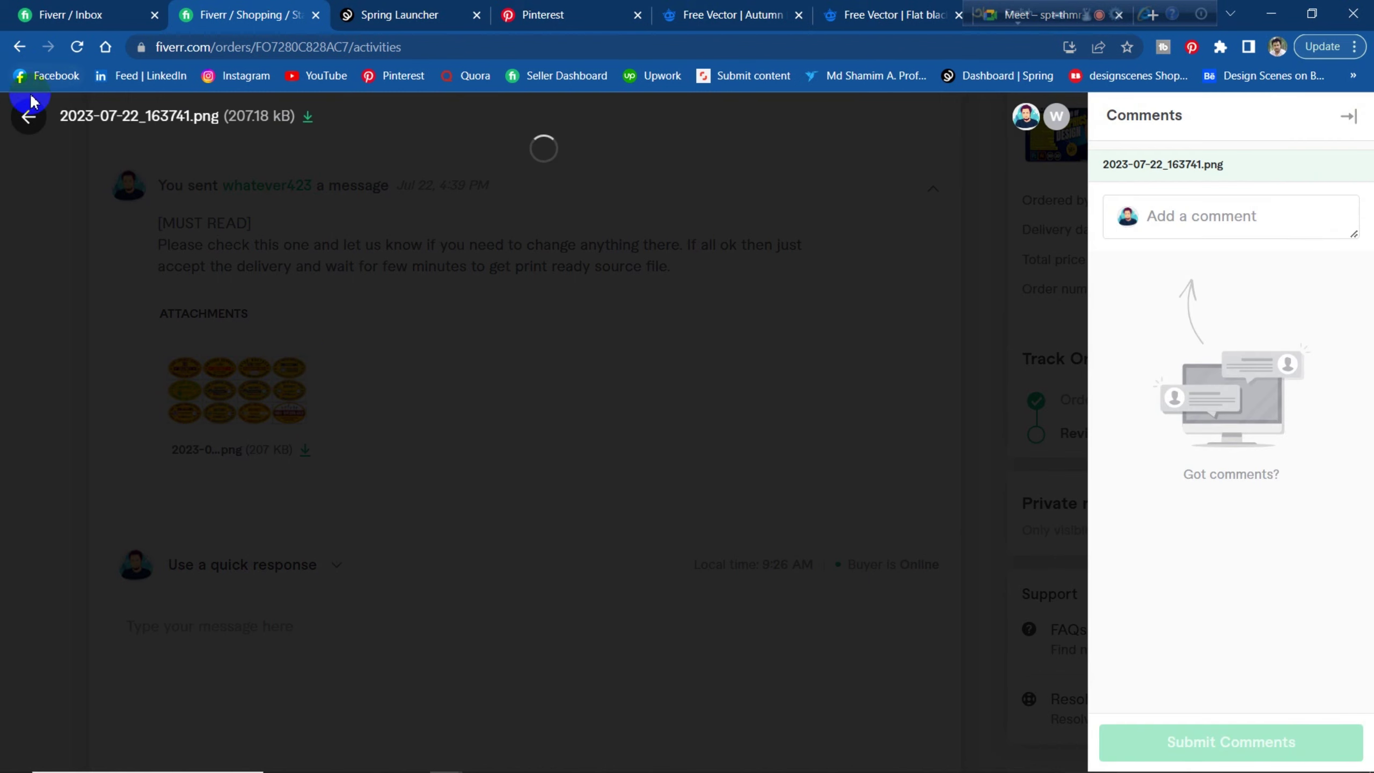
left_click(20, 47)
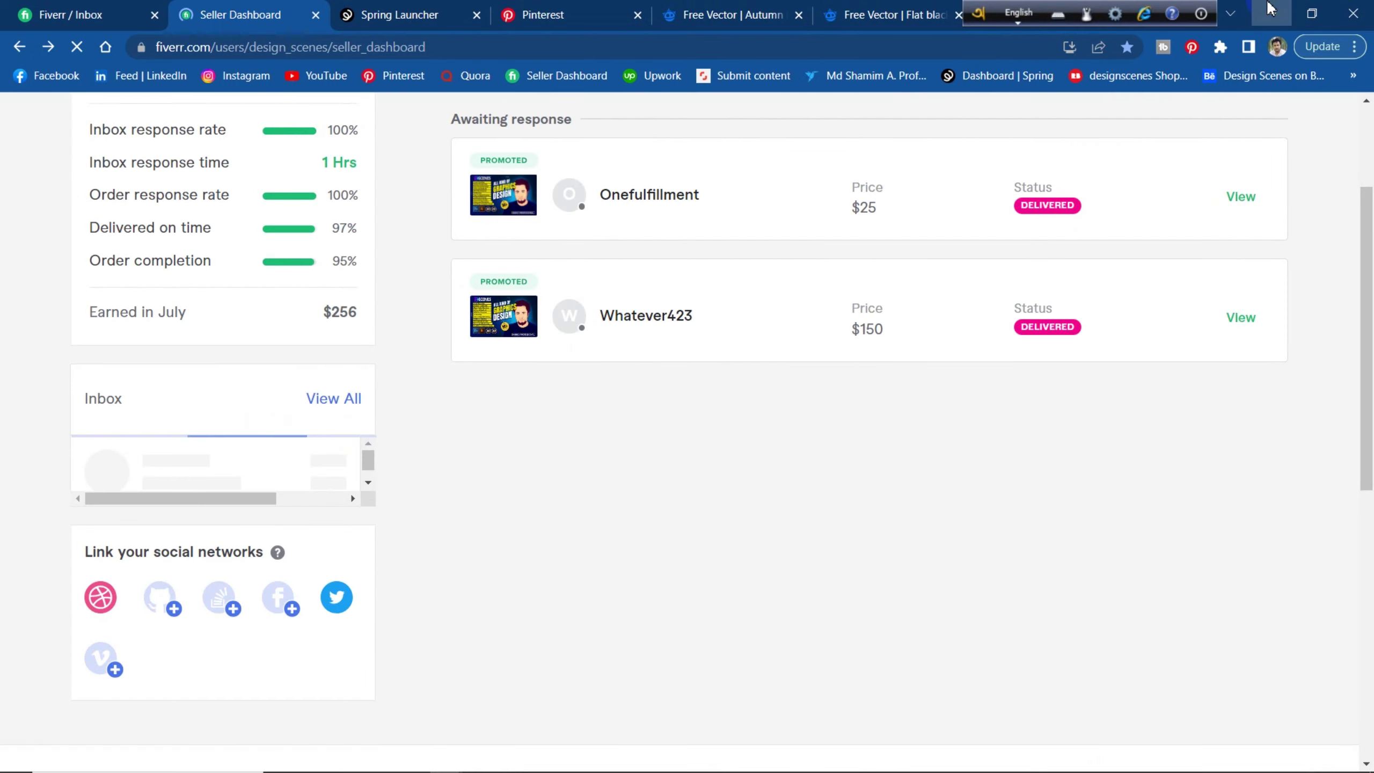
left_click(1270, 13)
scroll(524, 267, "up", 2)
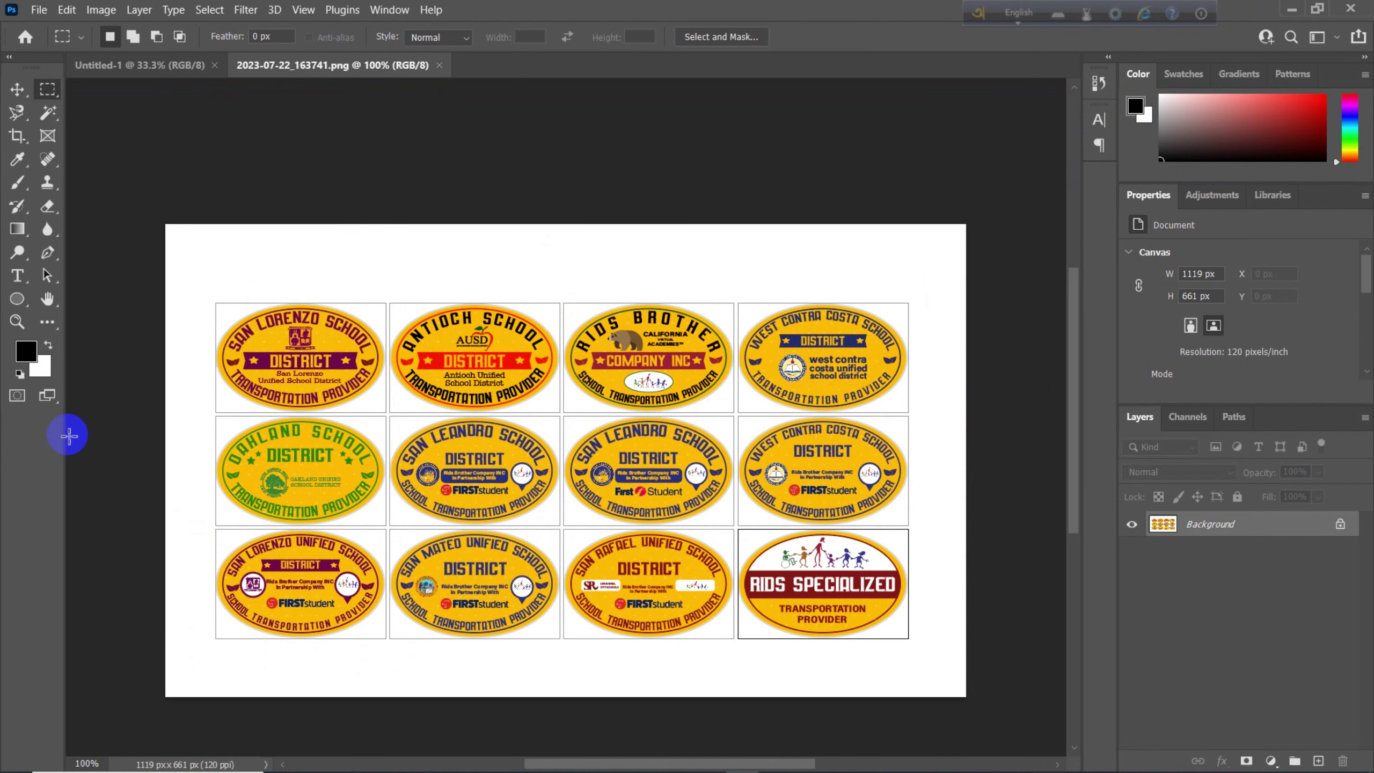
key("ctrl+plus")
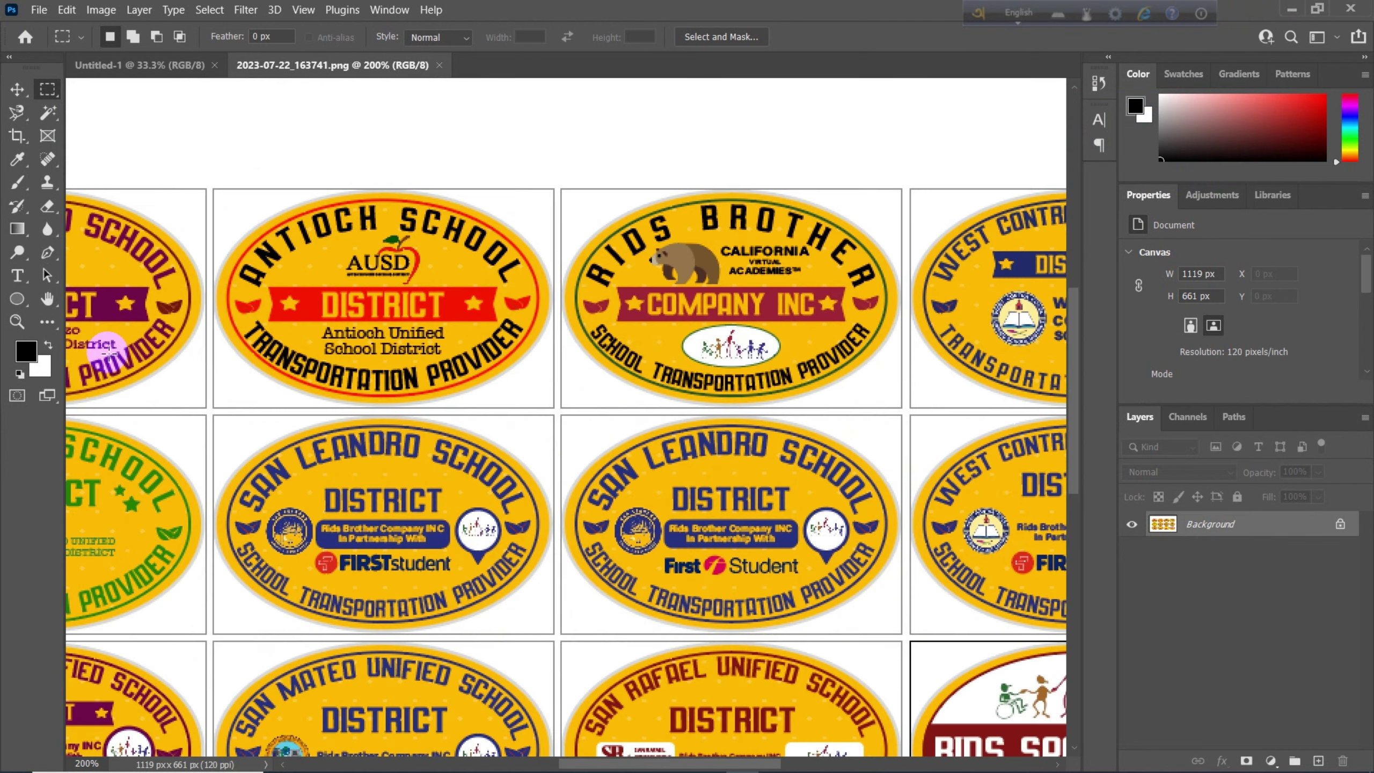
scroll(451, 390, "left", 5)
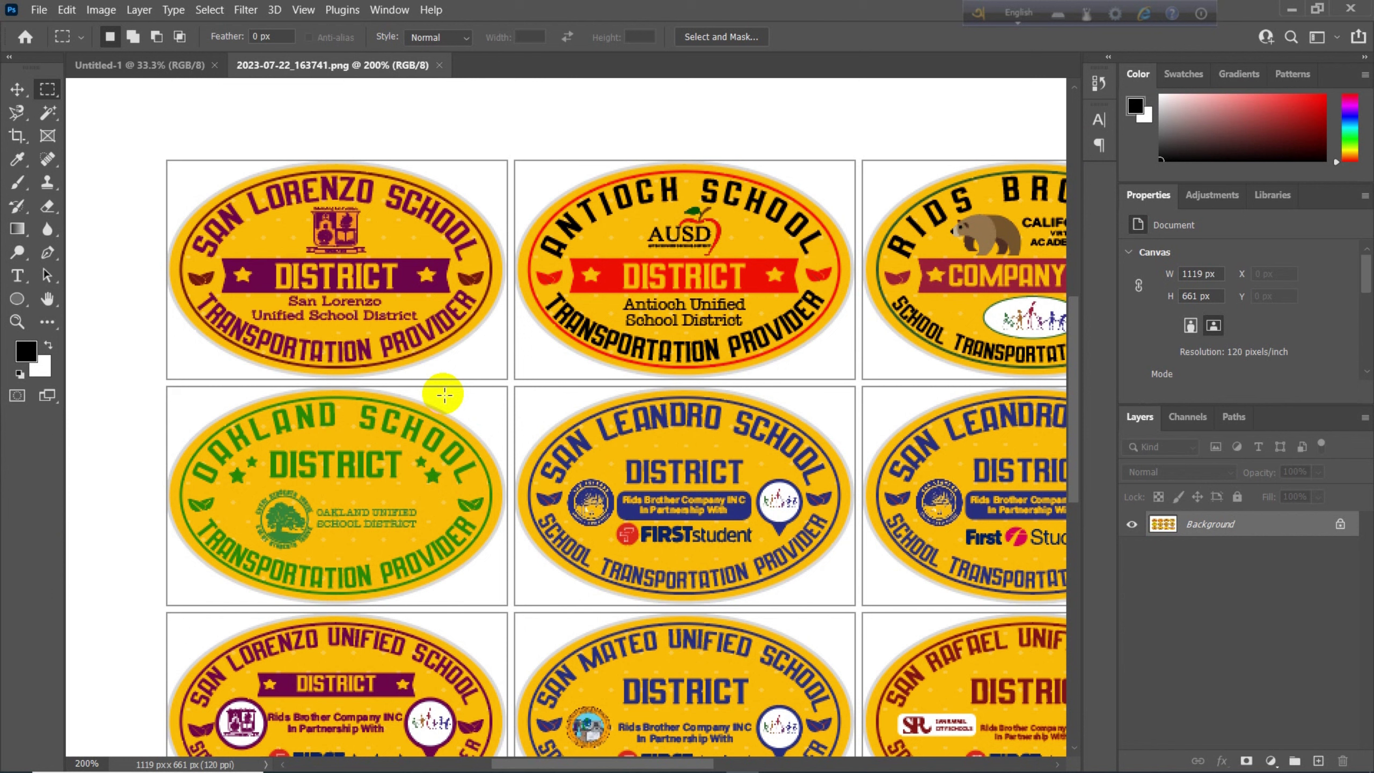
left_click(442, 248)
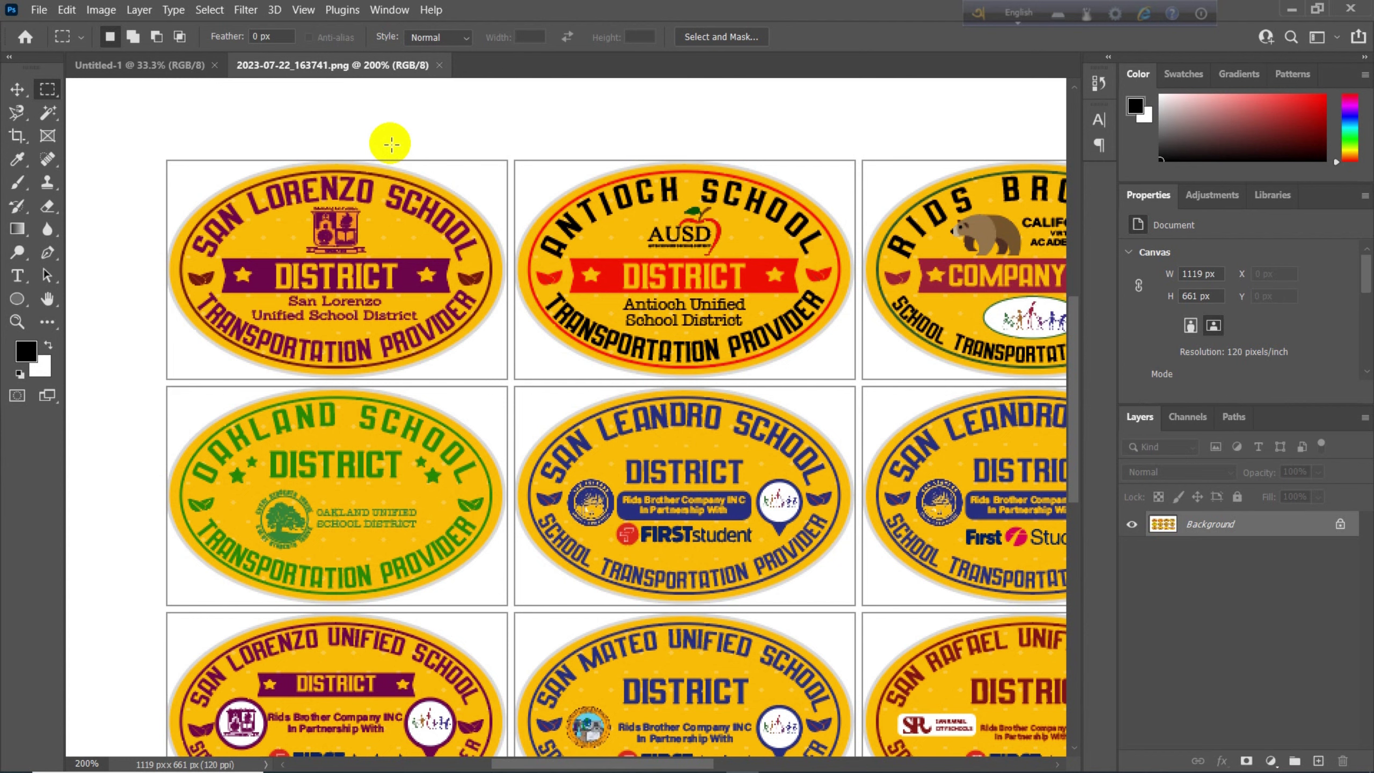
key("ctrl+plus")
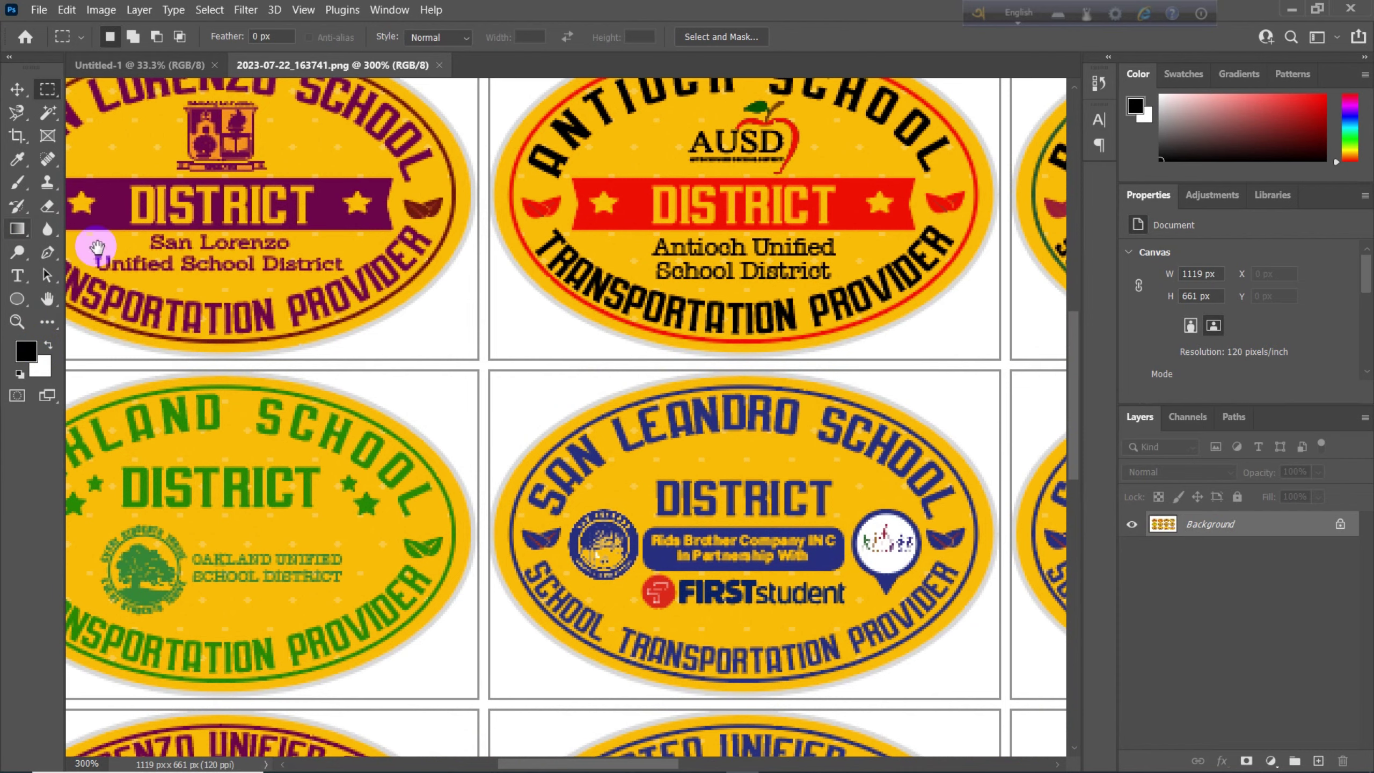
left_click_drag(266, 355, 444, 355)
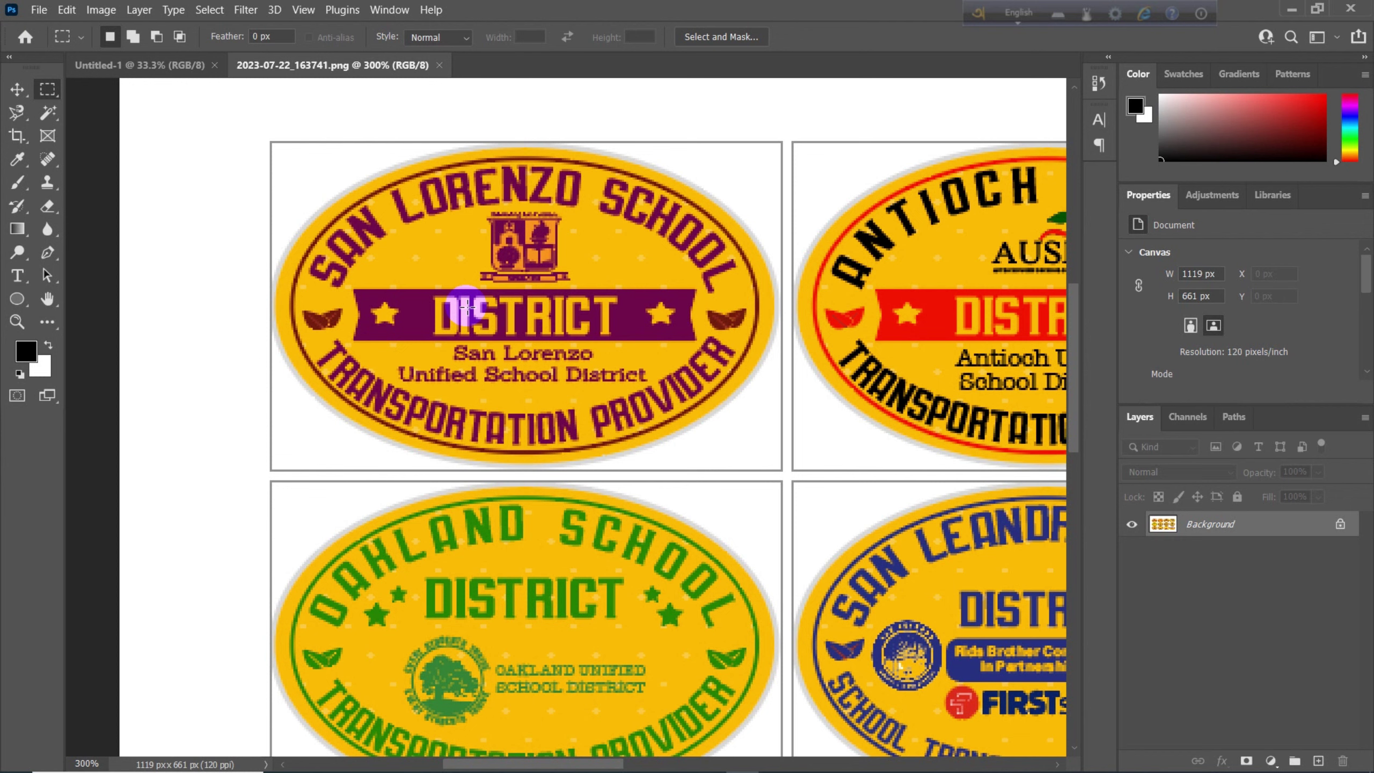
key("ctrl+minus")
key("ctrl+minus")
key("ctrl+minus")
key("ctrl+minus")
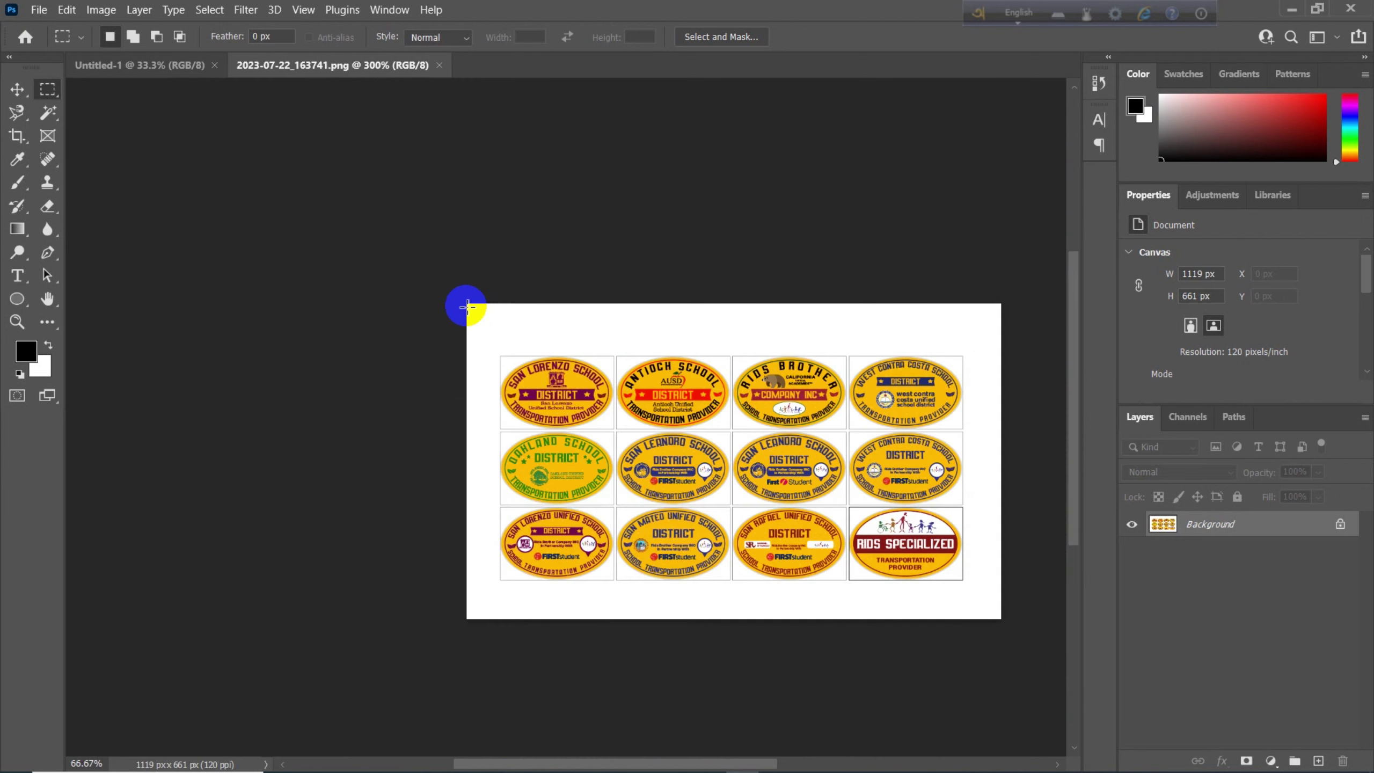
left_click_drag(731, 436, 616, 453)
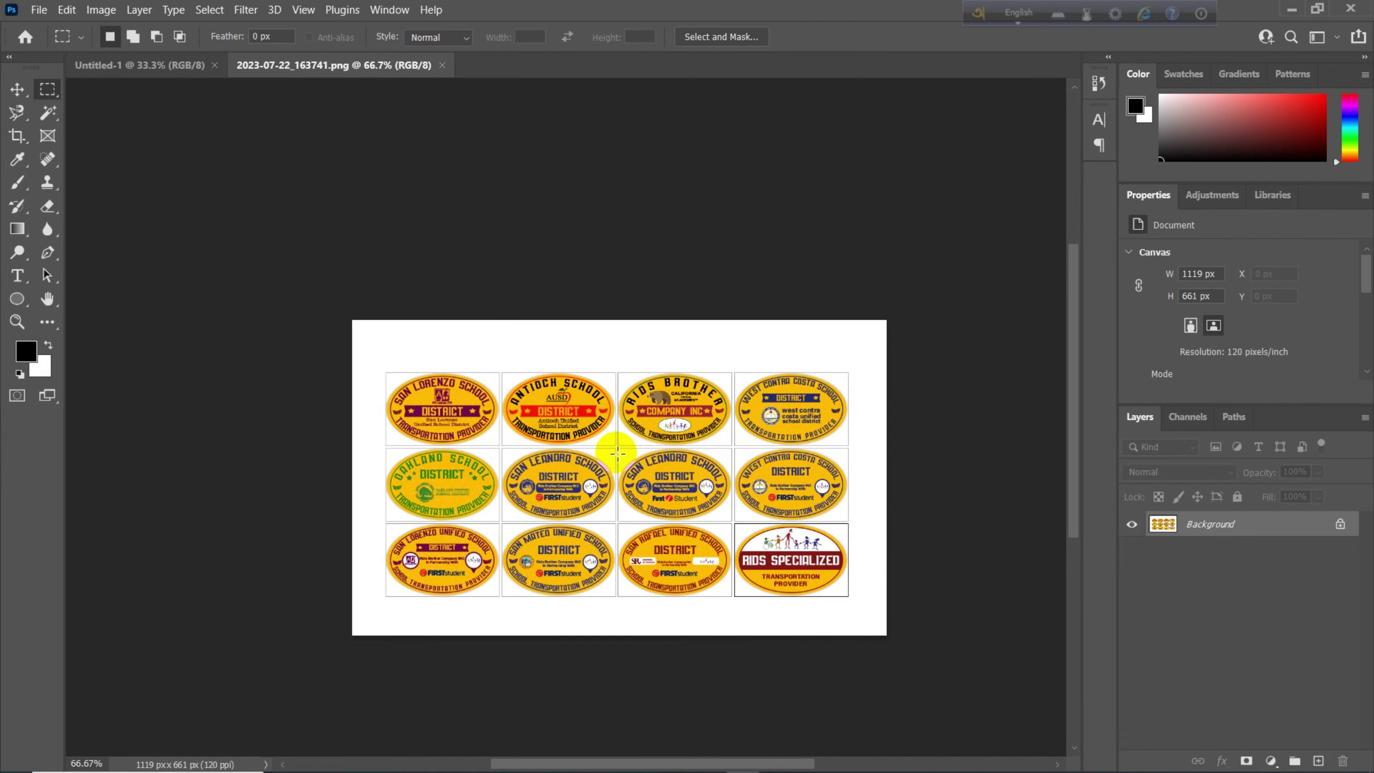
key("ctrl+plus")
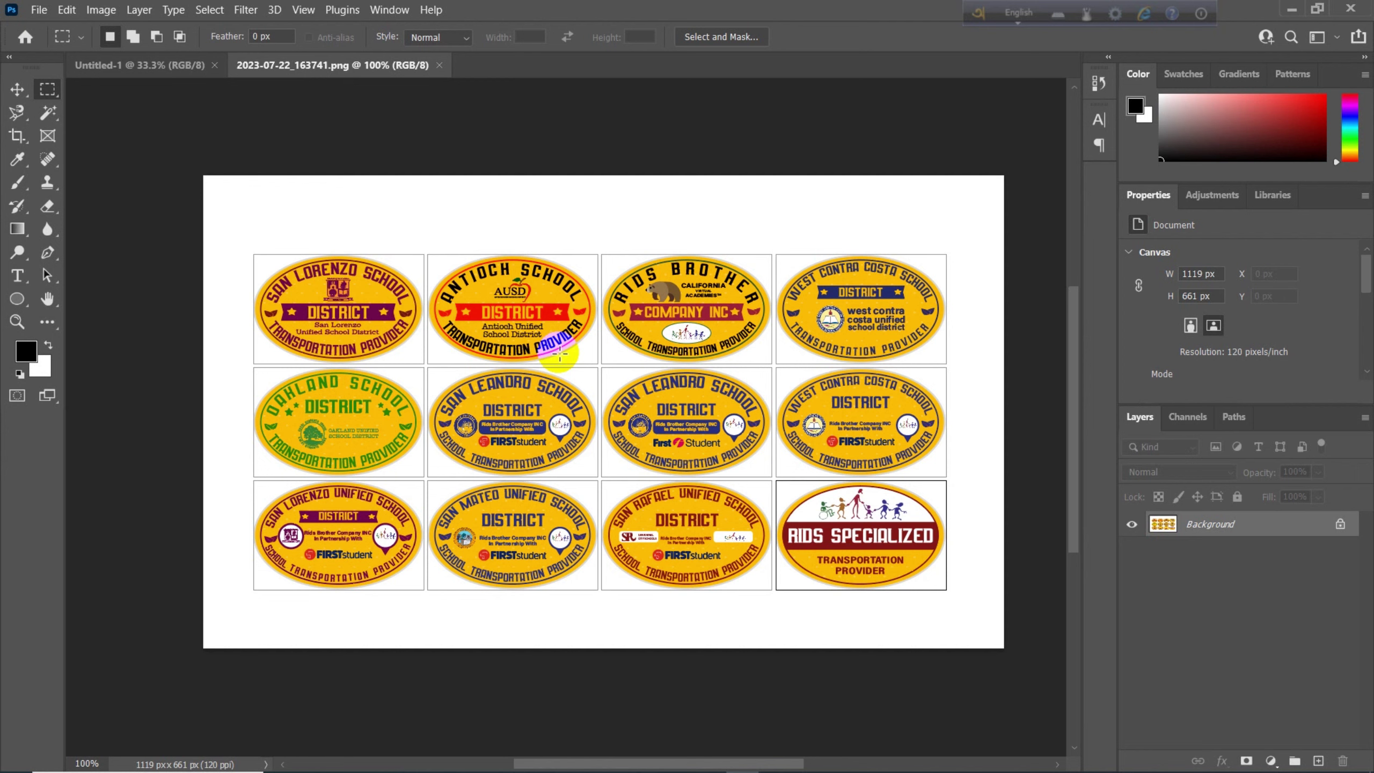
Step: Return to the browser inbox and open the roll-up banner client's conversation
key("alt+Tab")
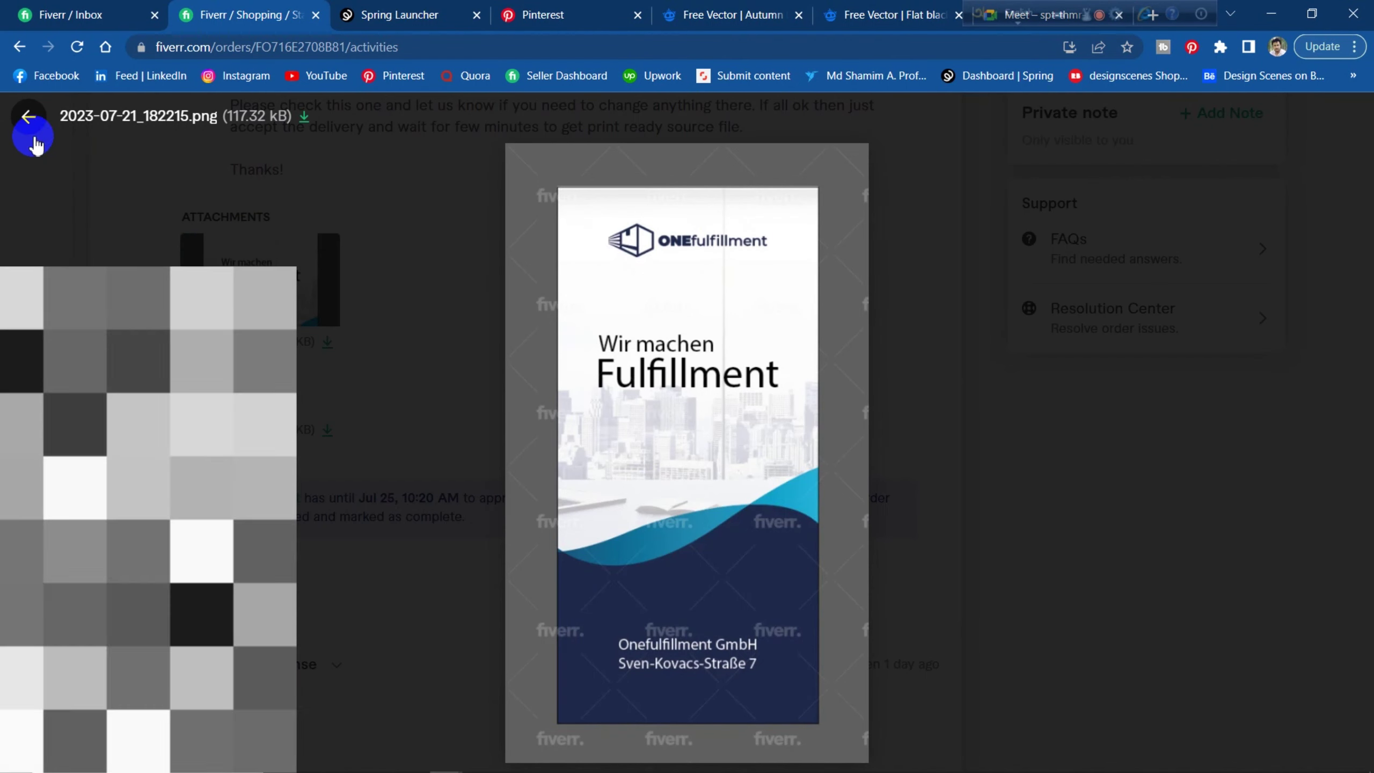
left_click(27, 130)
key("ctrl+shift+Tab")
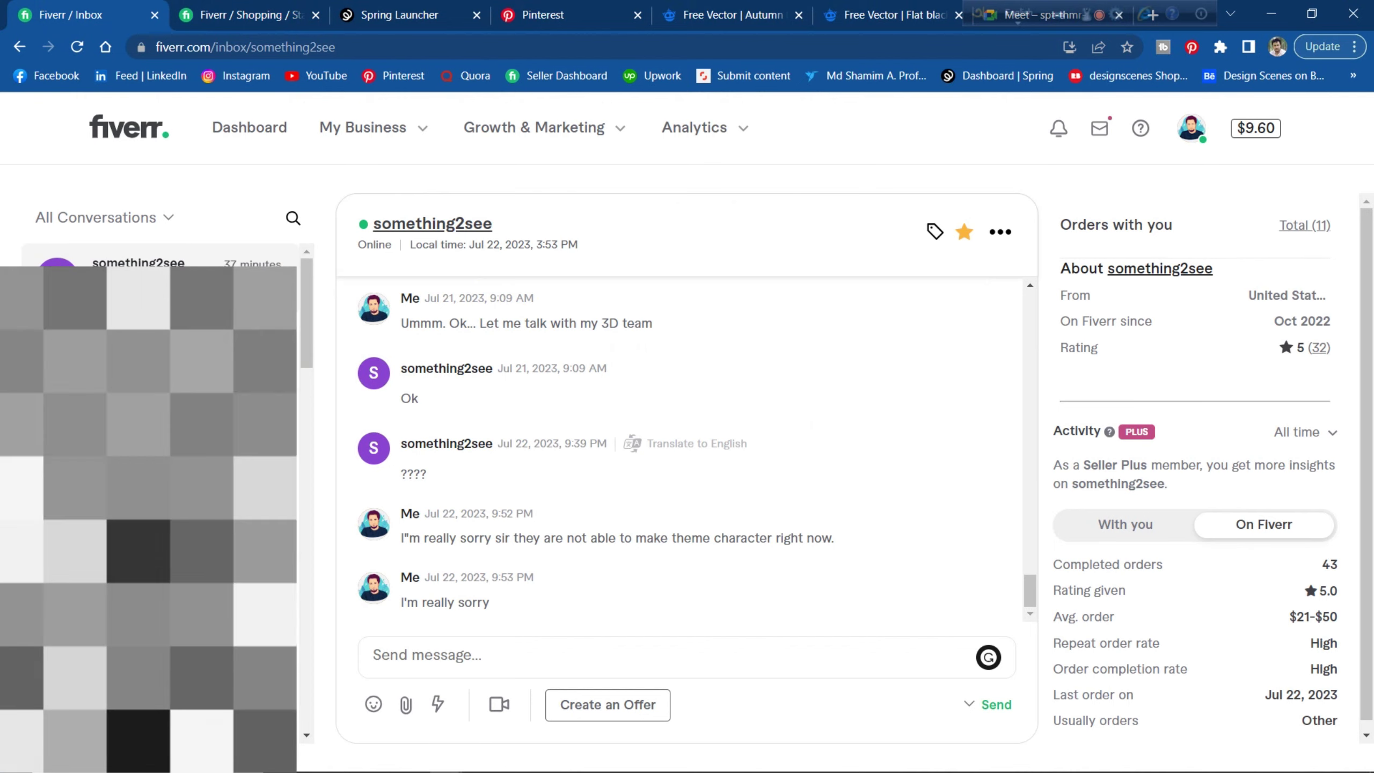
left_click(151, 335)
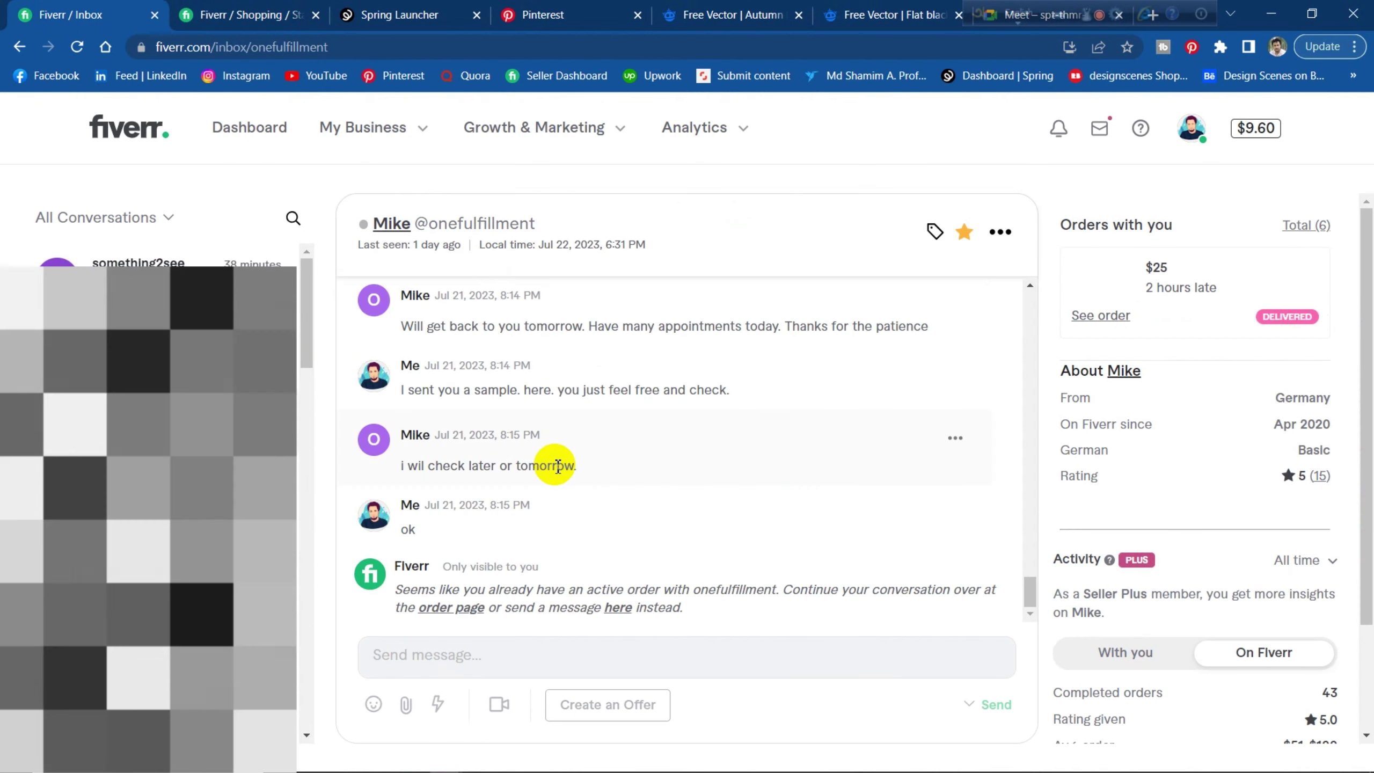
scroll(582, 457, "up", 5)
scroll(587, 457, "up", 8)
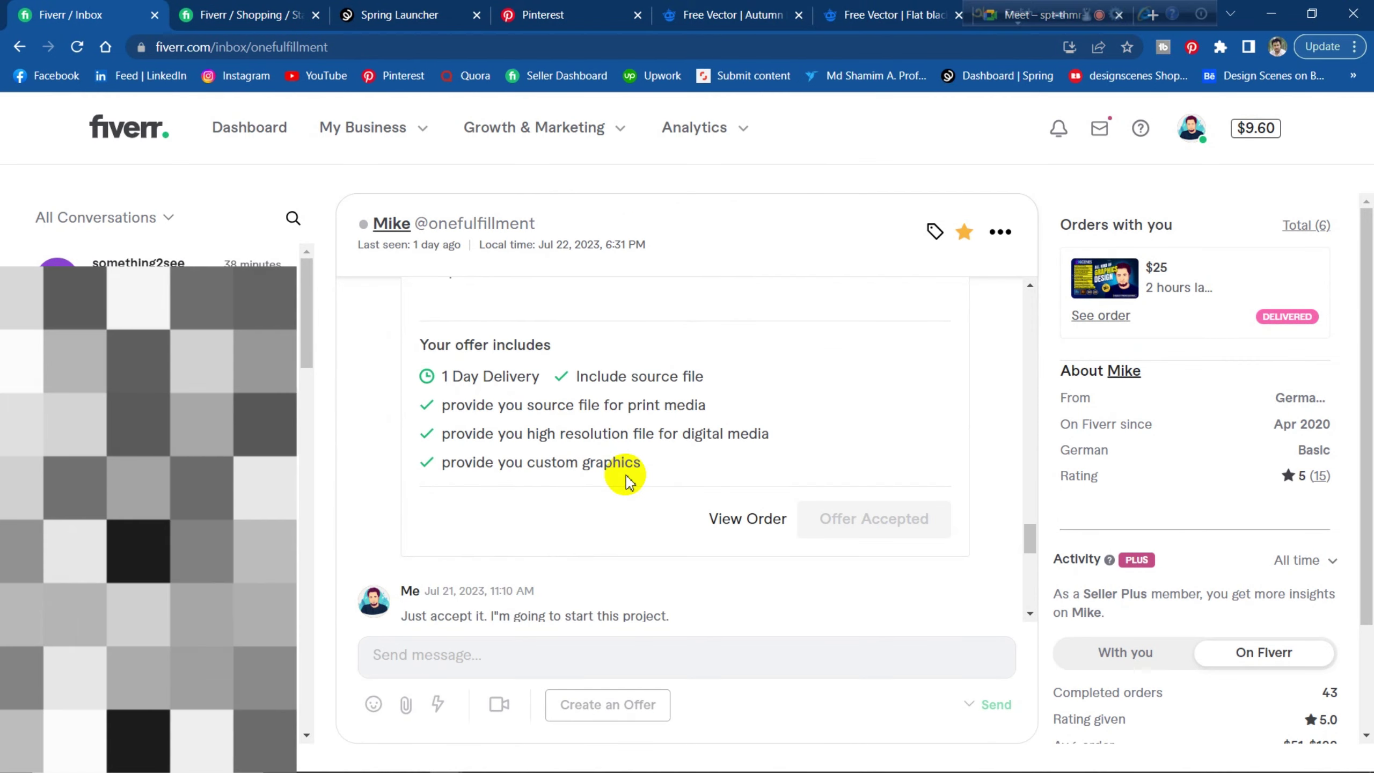
scroll(627, 482, "up", 10)
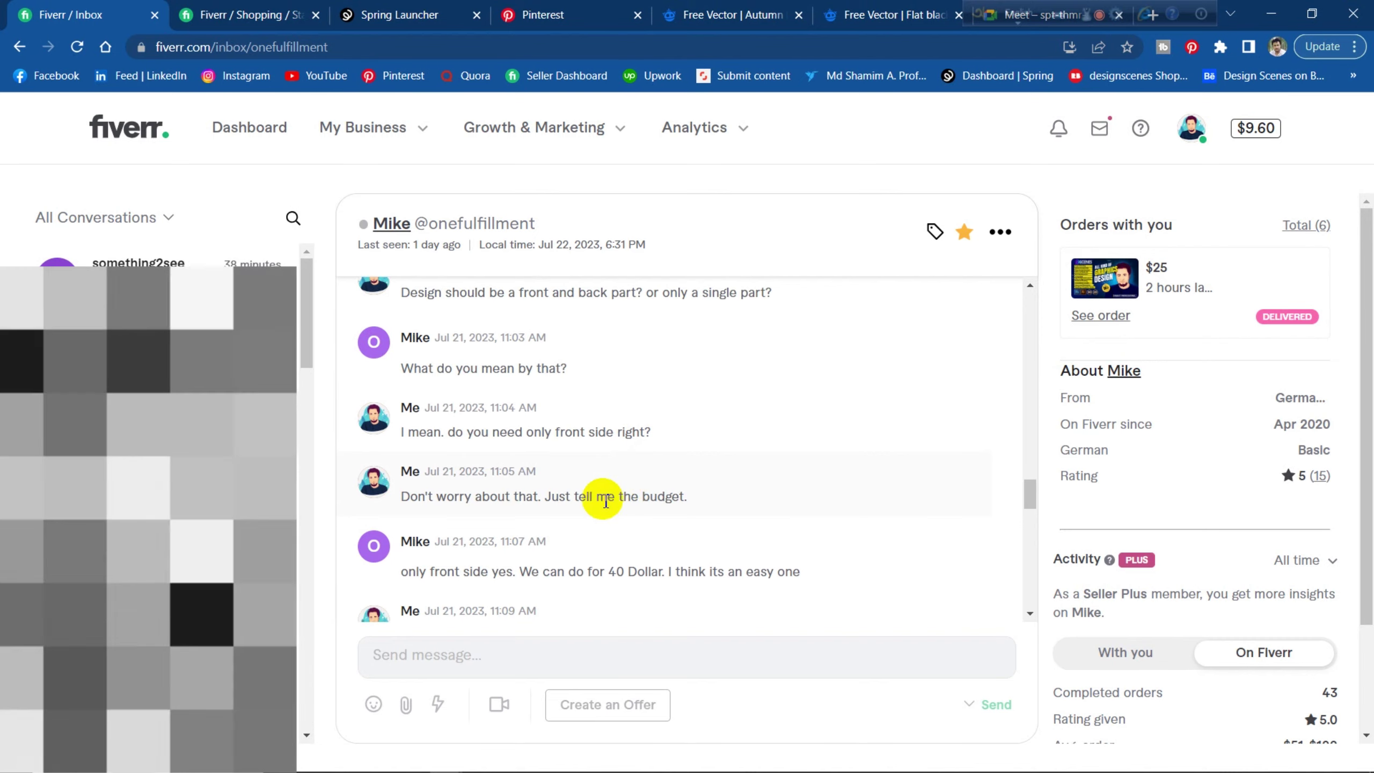
scroll(541, 519, "down", 2)
Step: Highlight the client's front-side-only, 40 Dollar request and the $25 counter-offer amount
left_click_drag(404, 490, 551, 490)
left_click(477, 497)
left_click_drag(431, 484, 601, 484)
left_click(601, 484)
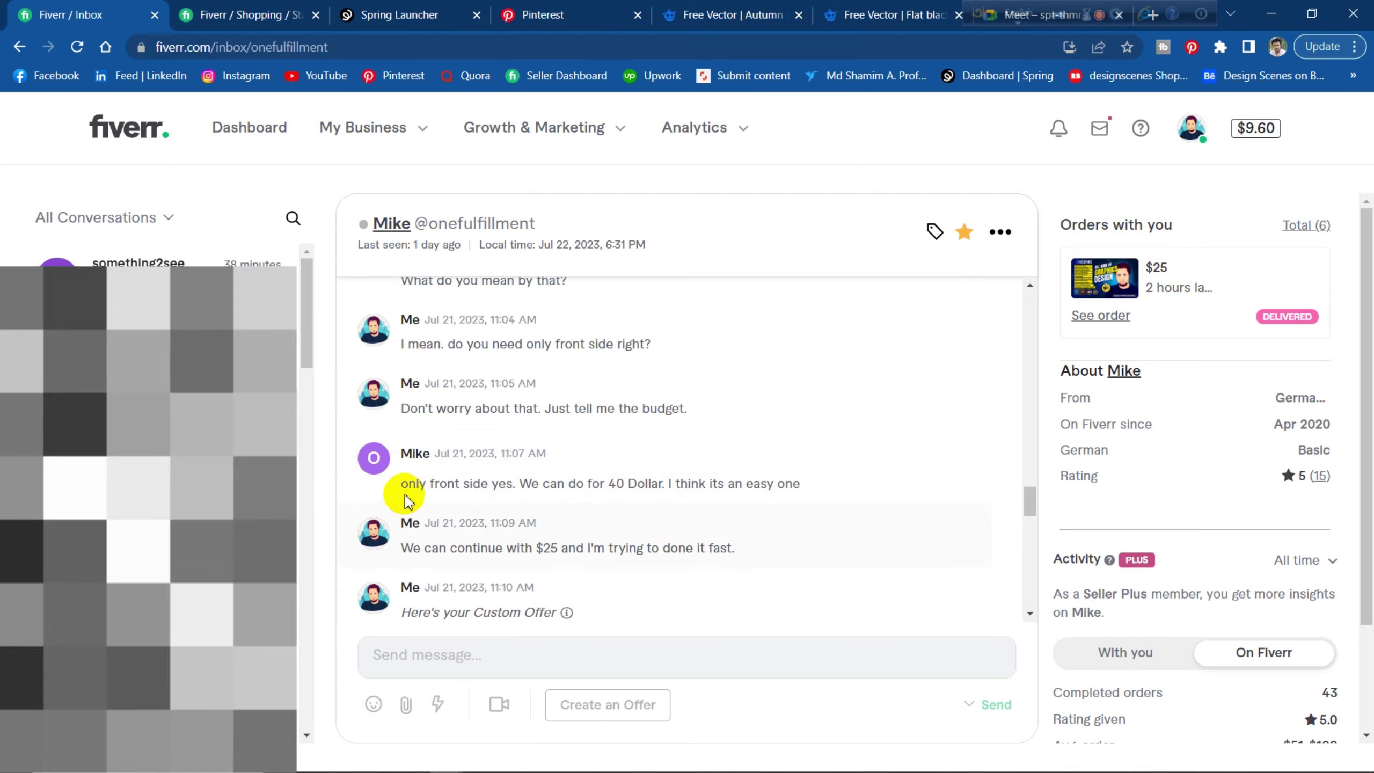
left_click_drag(464, 487, 656, 486)
left_click(551, 489)
left_click(708, 485)
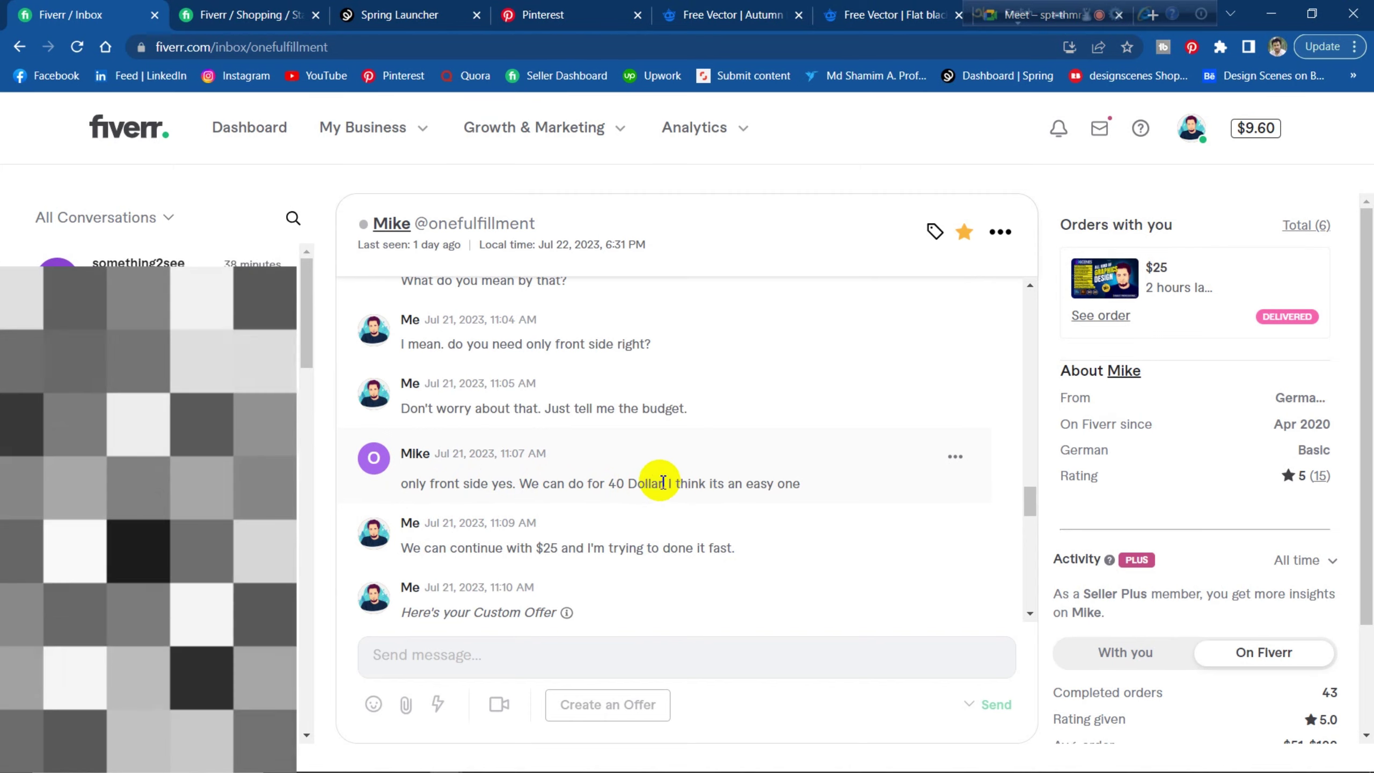
left_click_drag(625, 484, 692, 484)
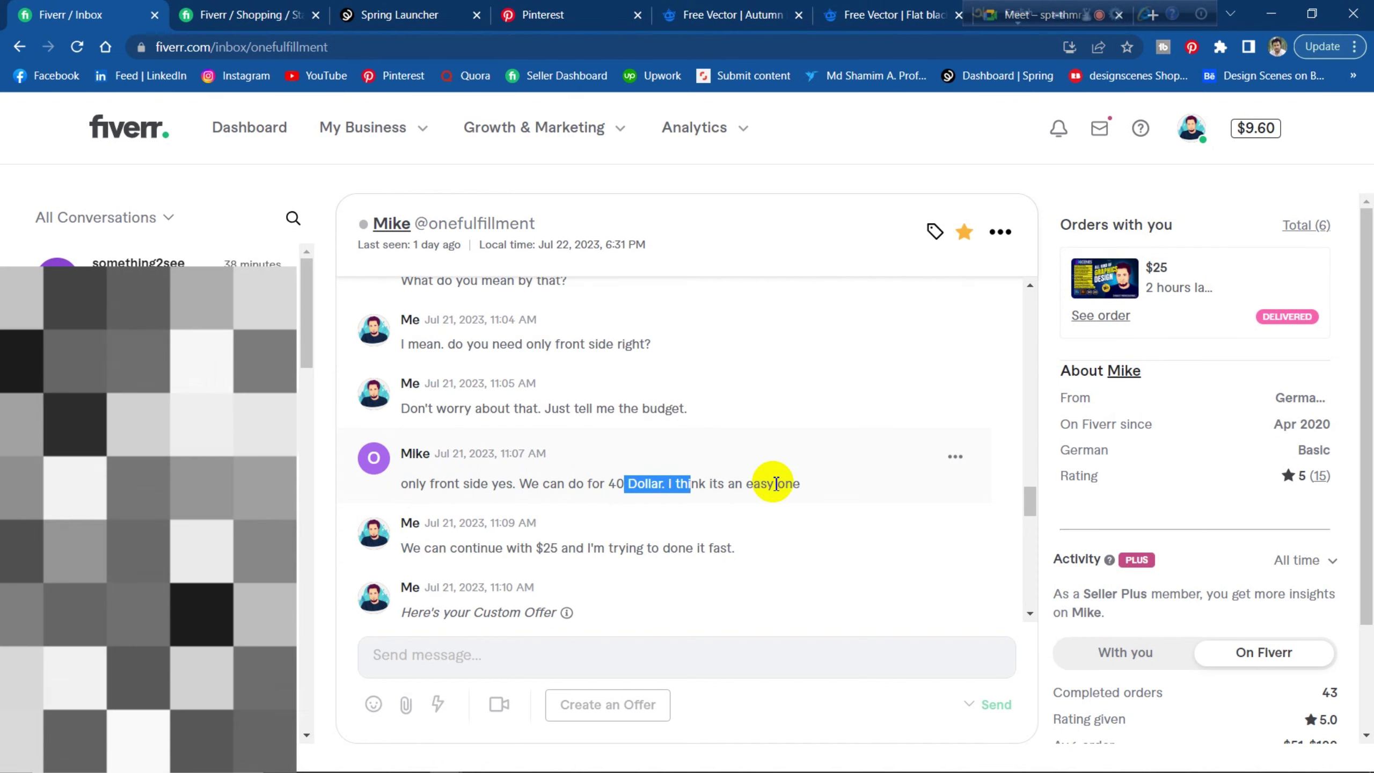
left_click_drag(810, 484, 629, 483)
left_click(630, 485)
left_click_drag(456, 552, 558, 548)
double_click(539, 548)
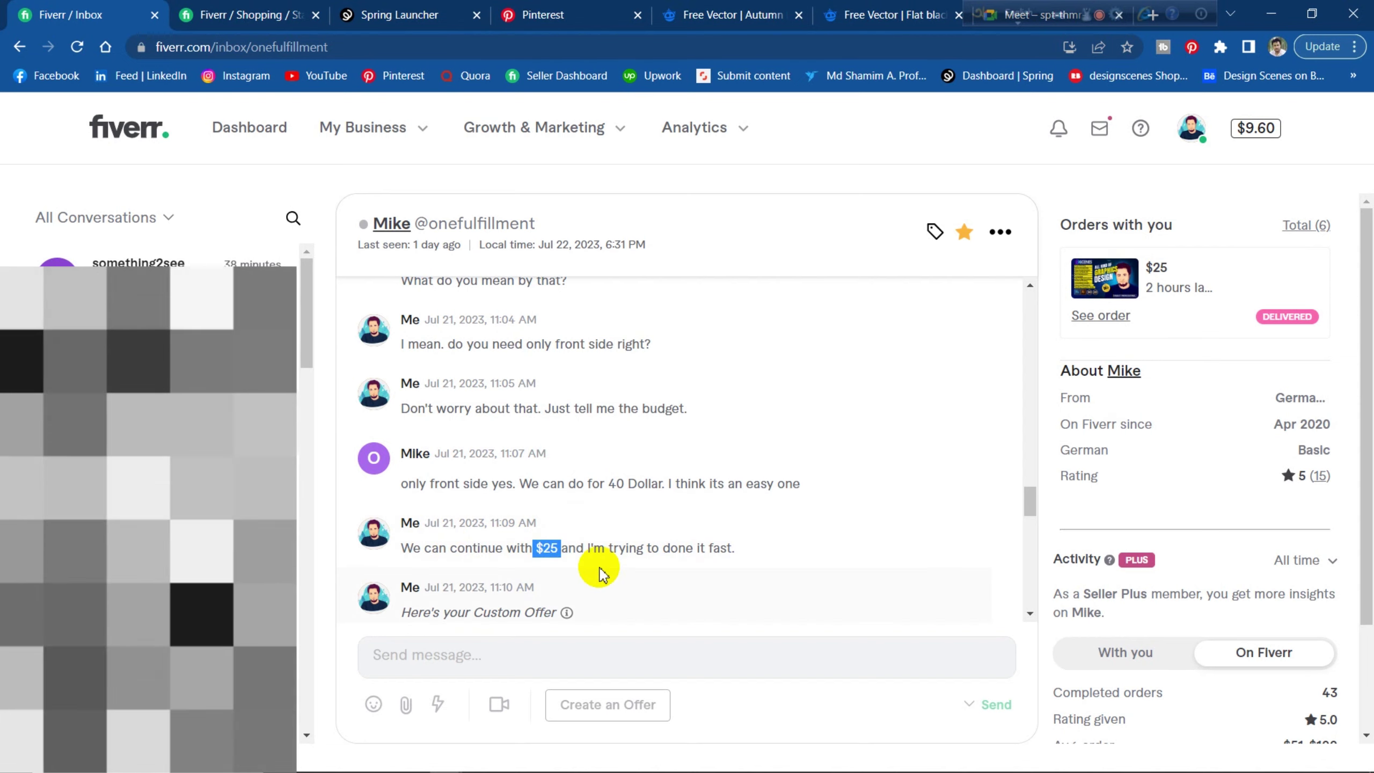
left_click(573, 551)
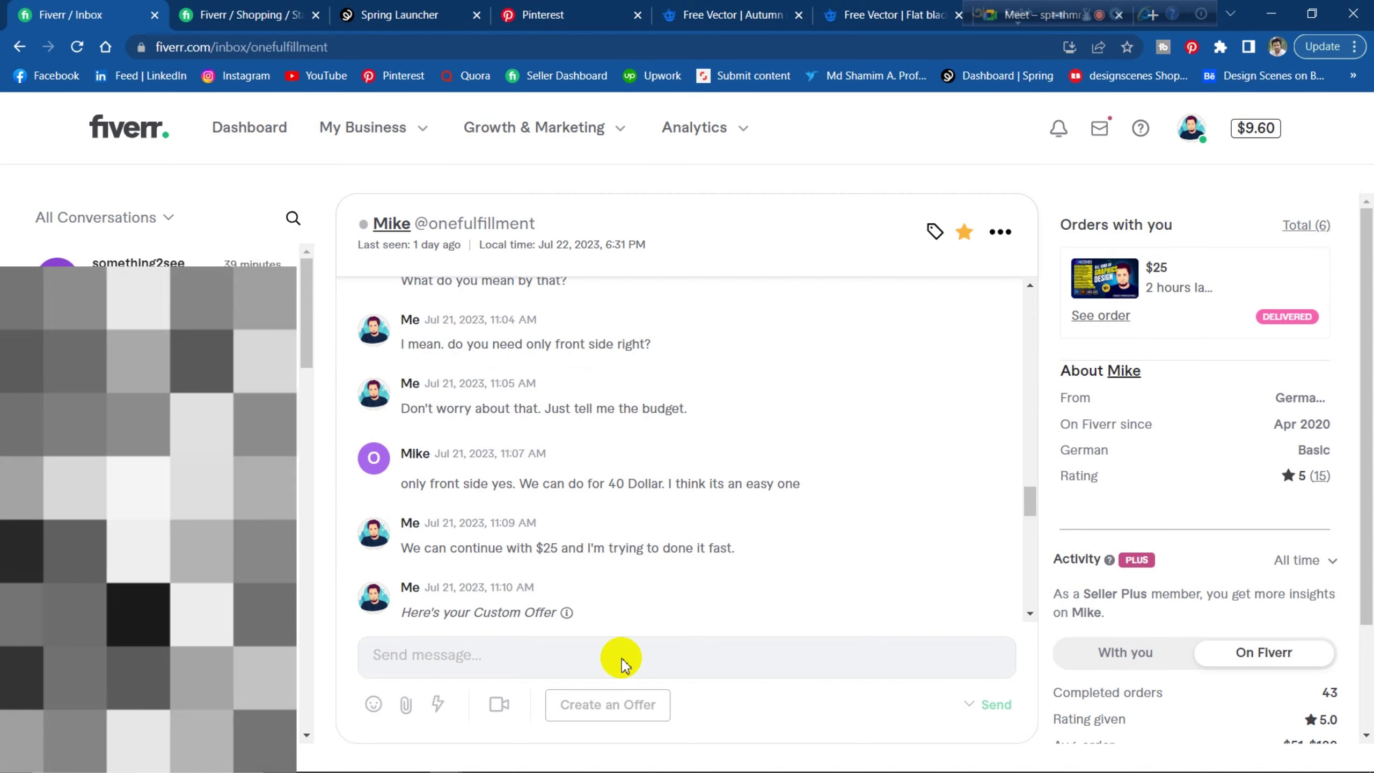
scroll(693, 466, "up", 5)
scroll(693, 465, "up", 5)
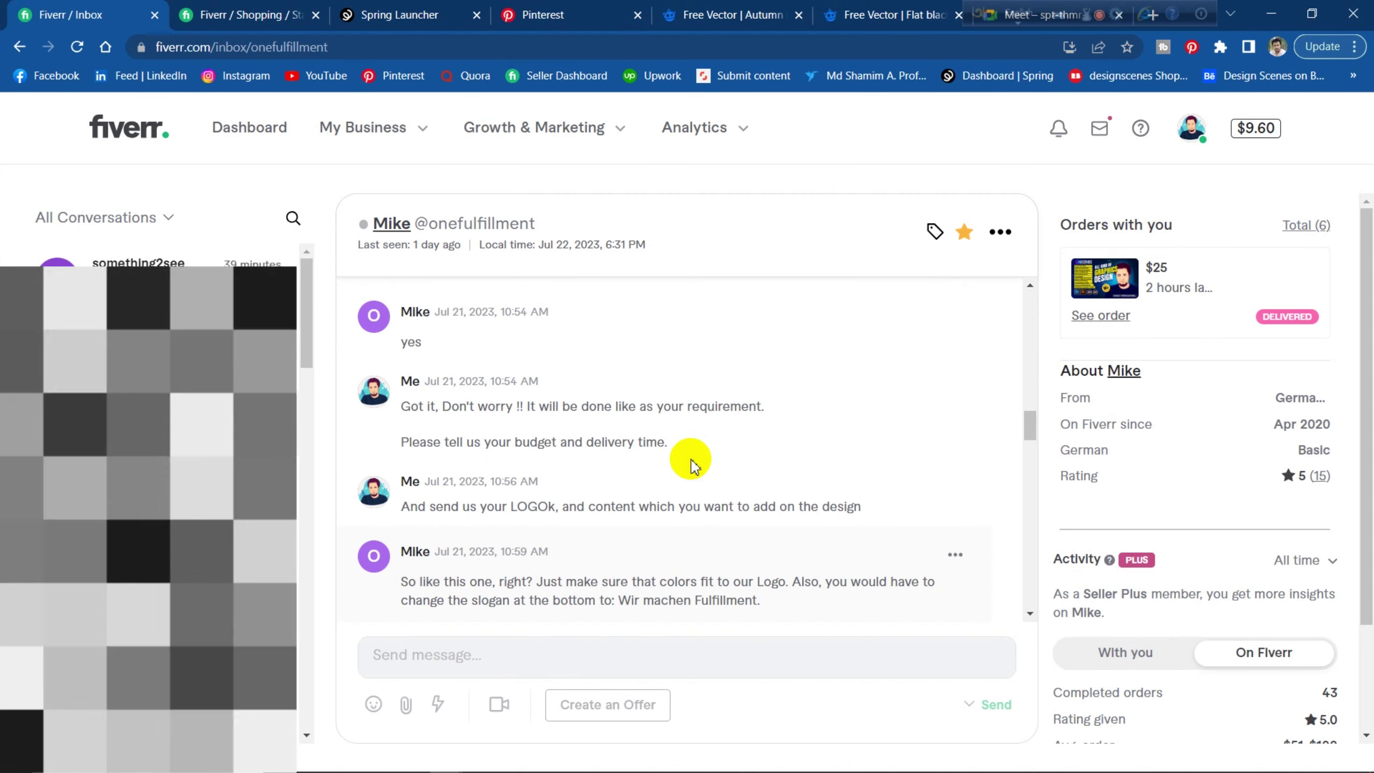
scroll(693, 465, "up", 5)
scroll(706, 527, "up", 5)
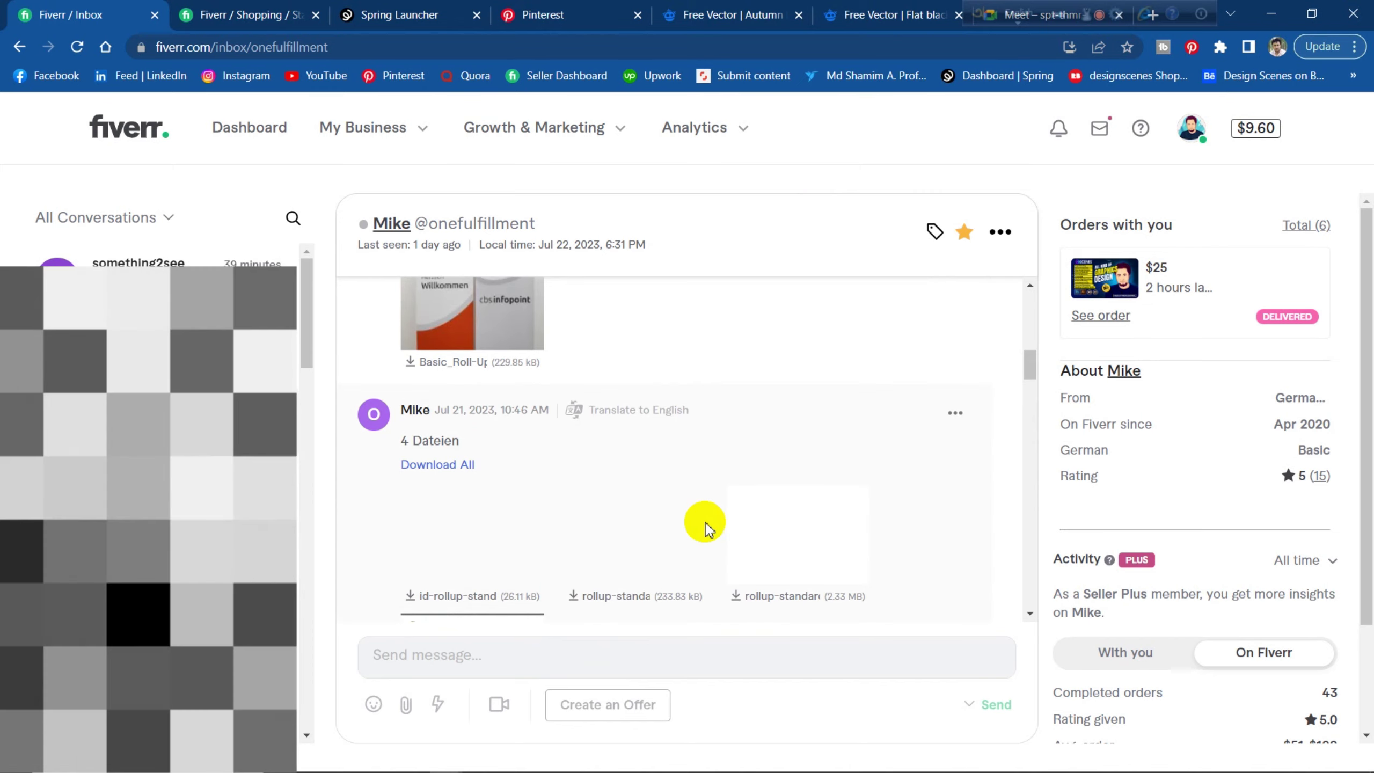
scroll(706, 525, "up", 10)
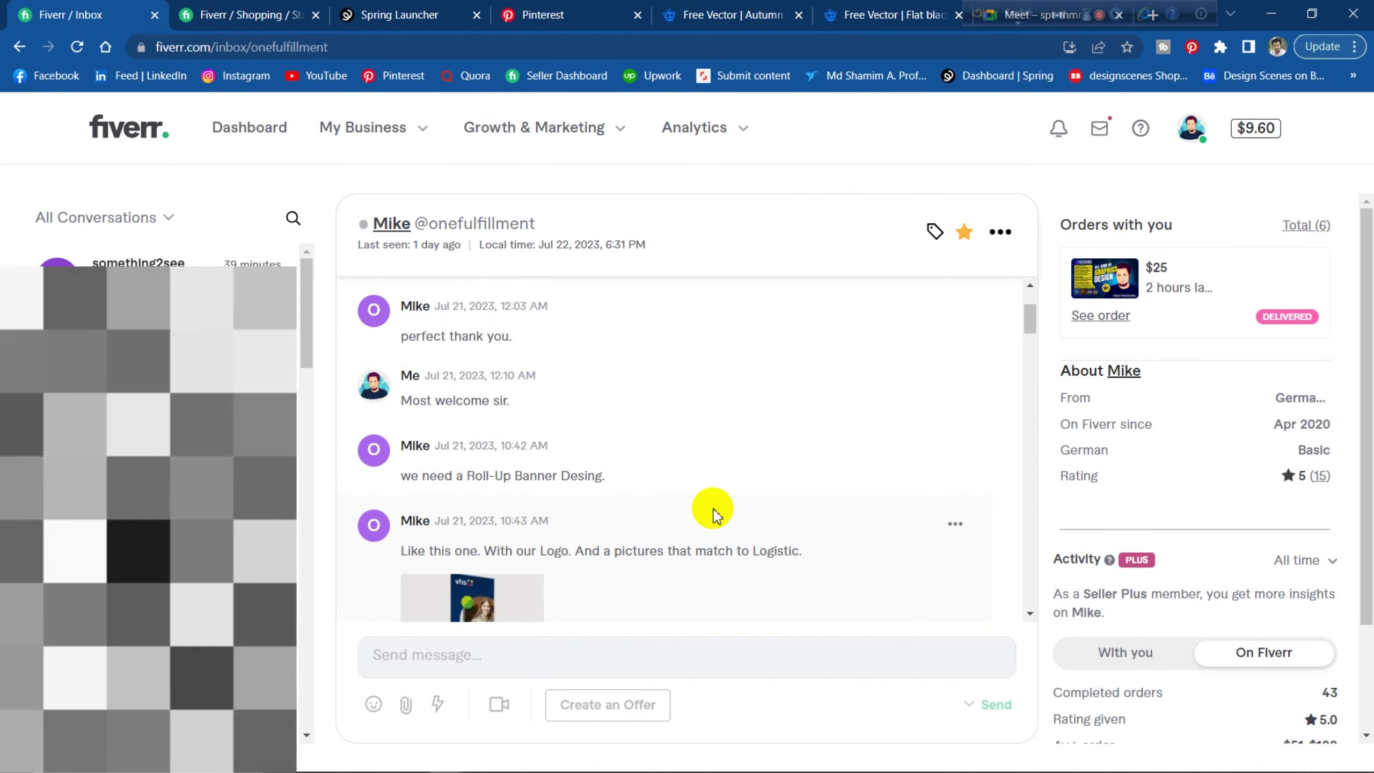
scroll(713, 514, "up", 3)
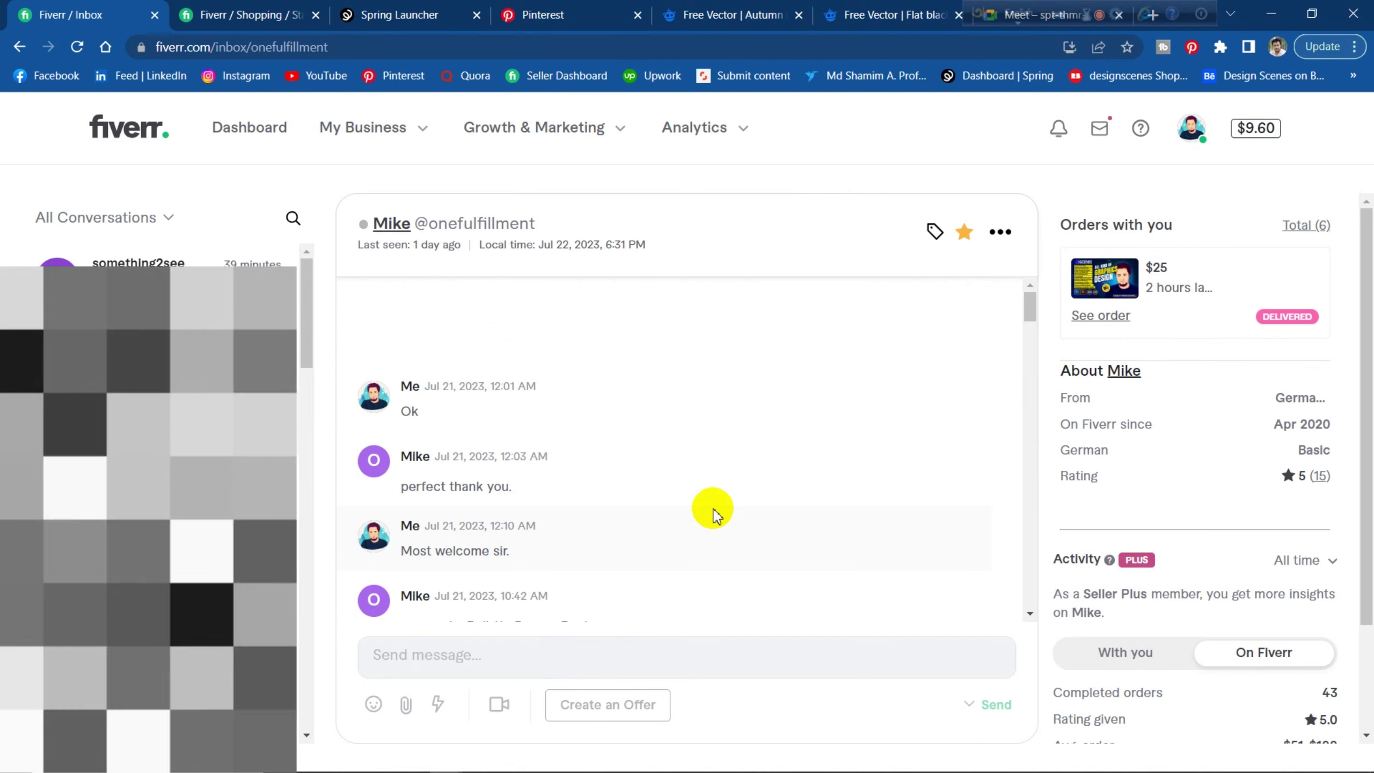
scroll(698, 455, "down", 5)
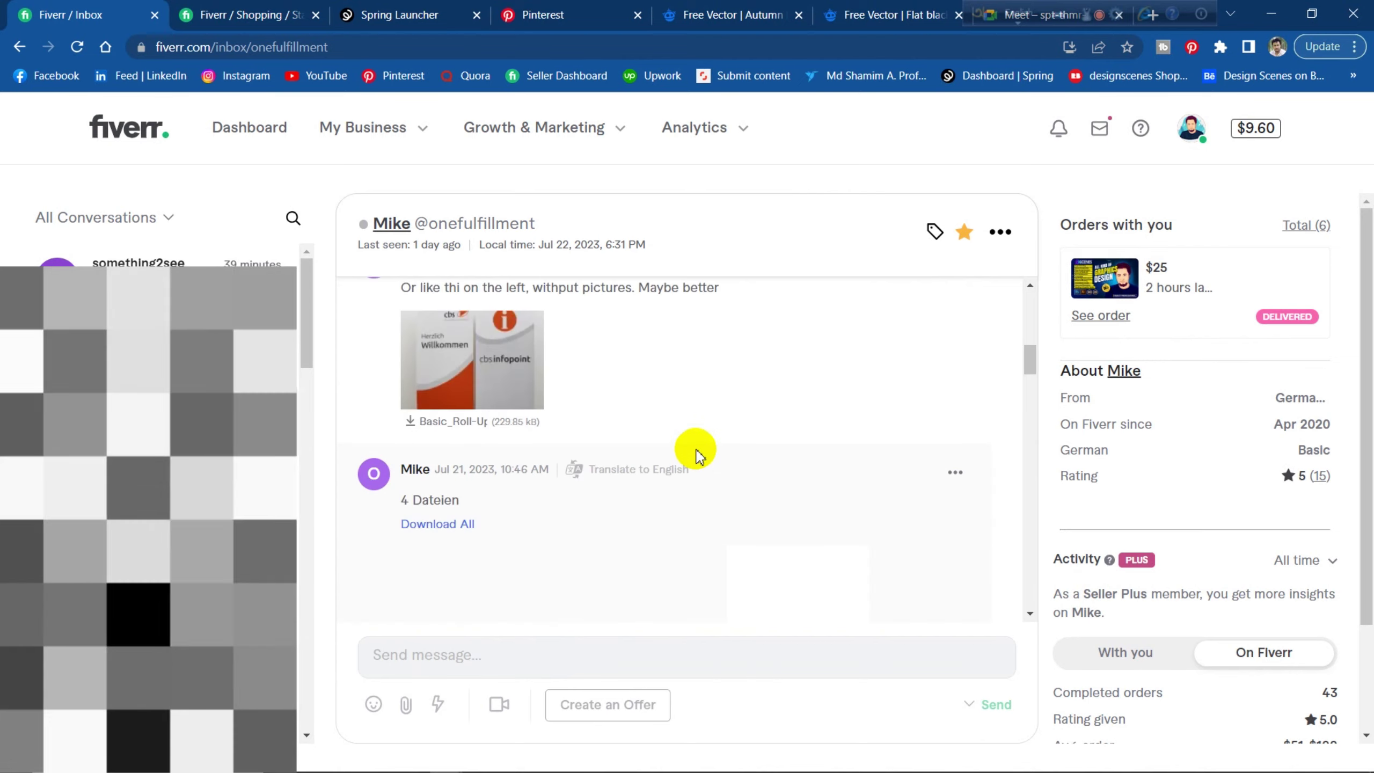
scroll(698, 454, "down", 10)
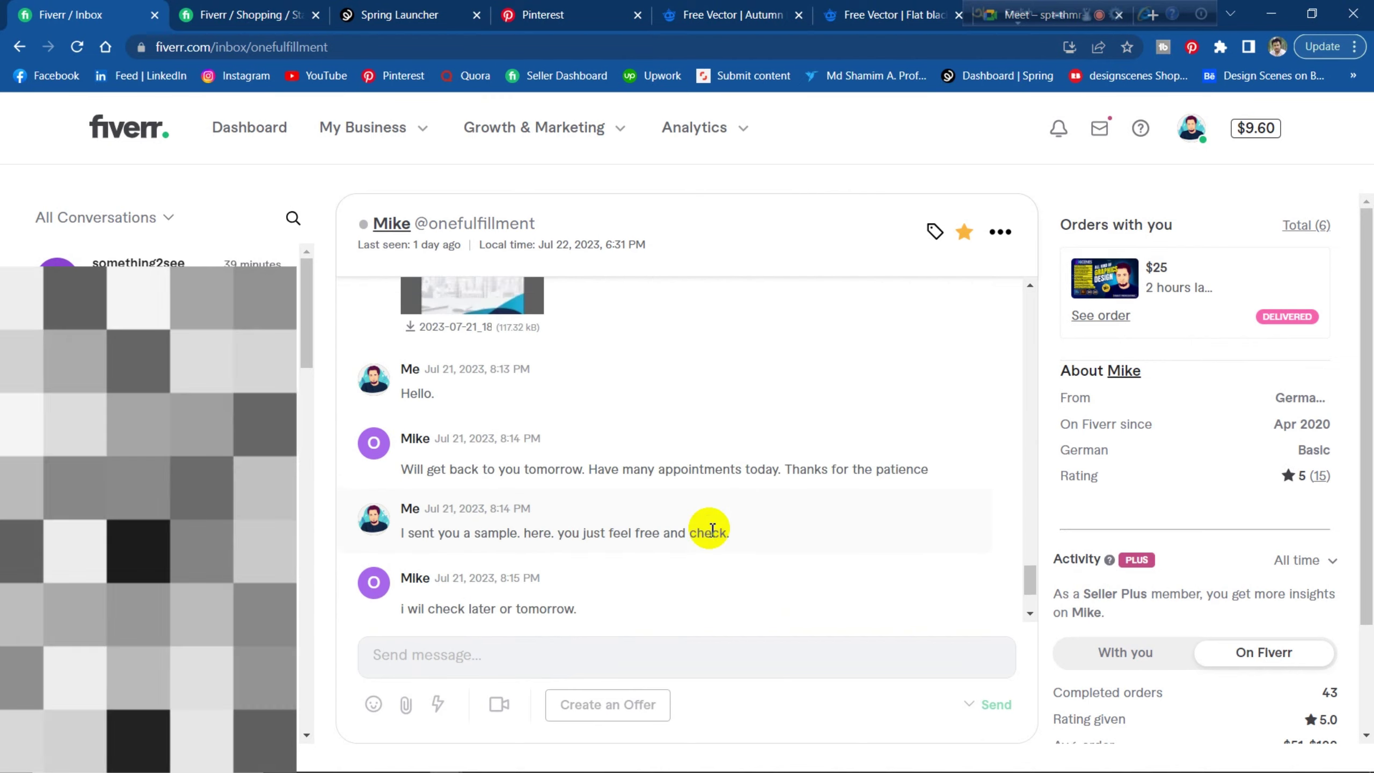
scroll(712, 530, "down", 3)
scroll(708, 530, "up", 5)
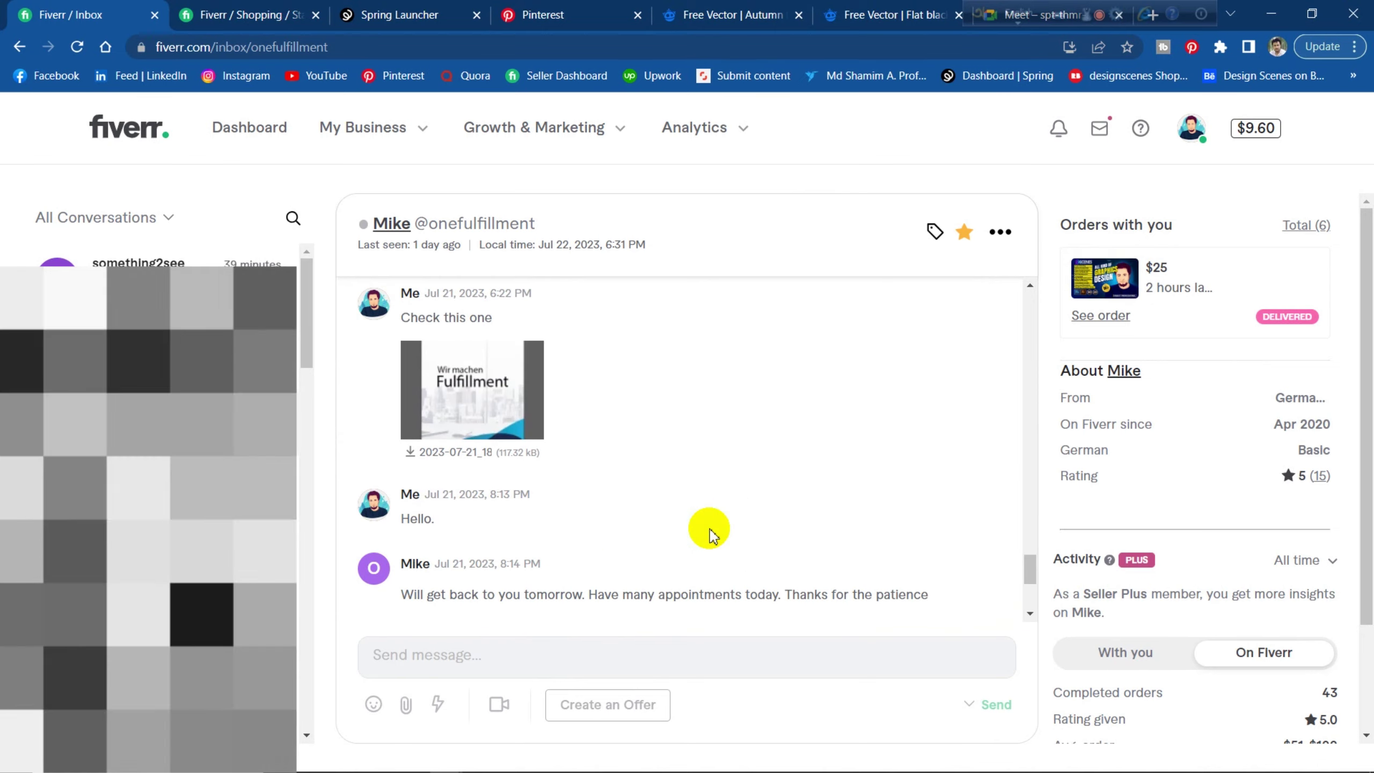
scroll(711, 534, "up", 3)
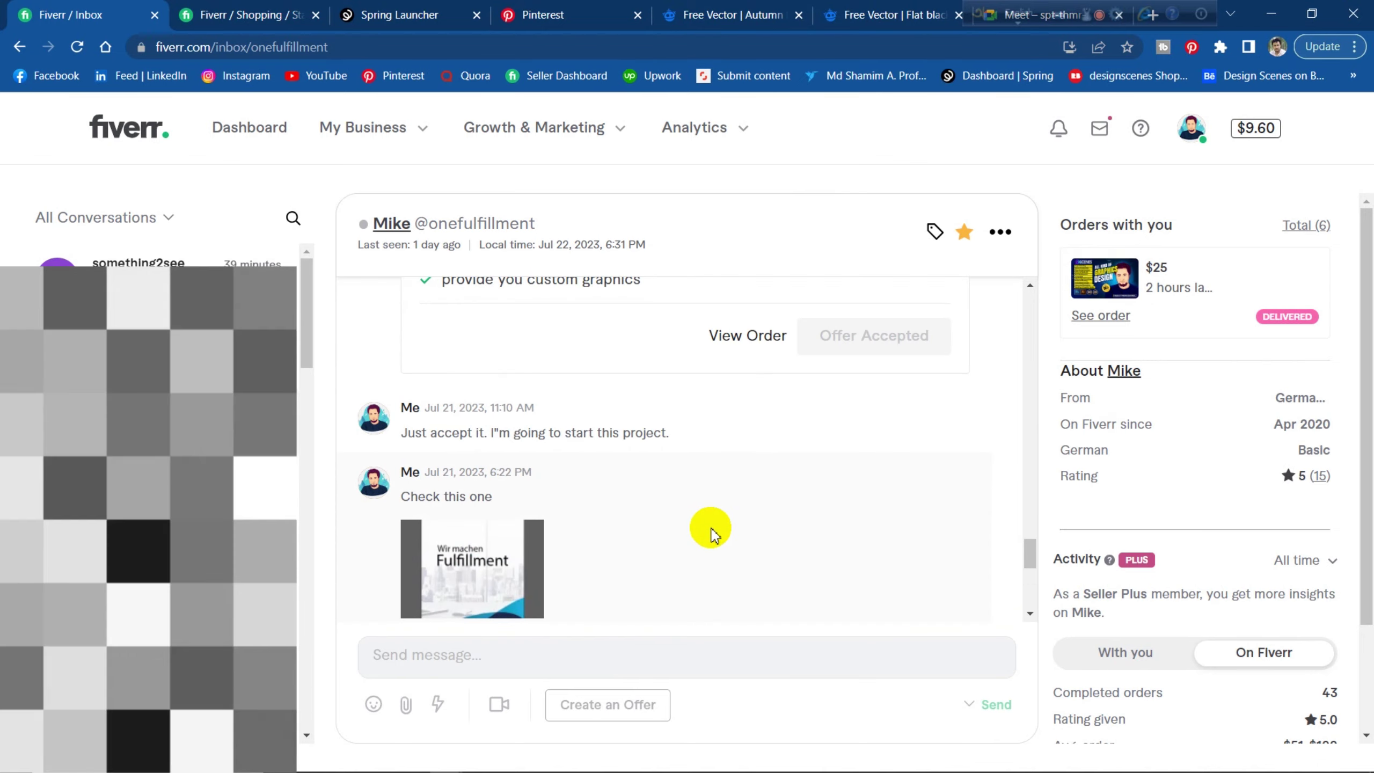
scroll(712, 536, "up", 3)
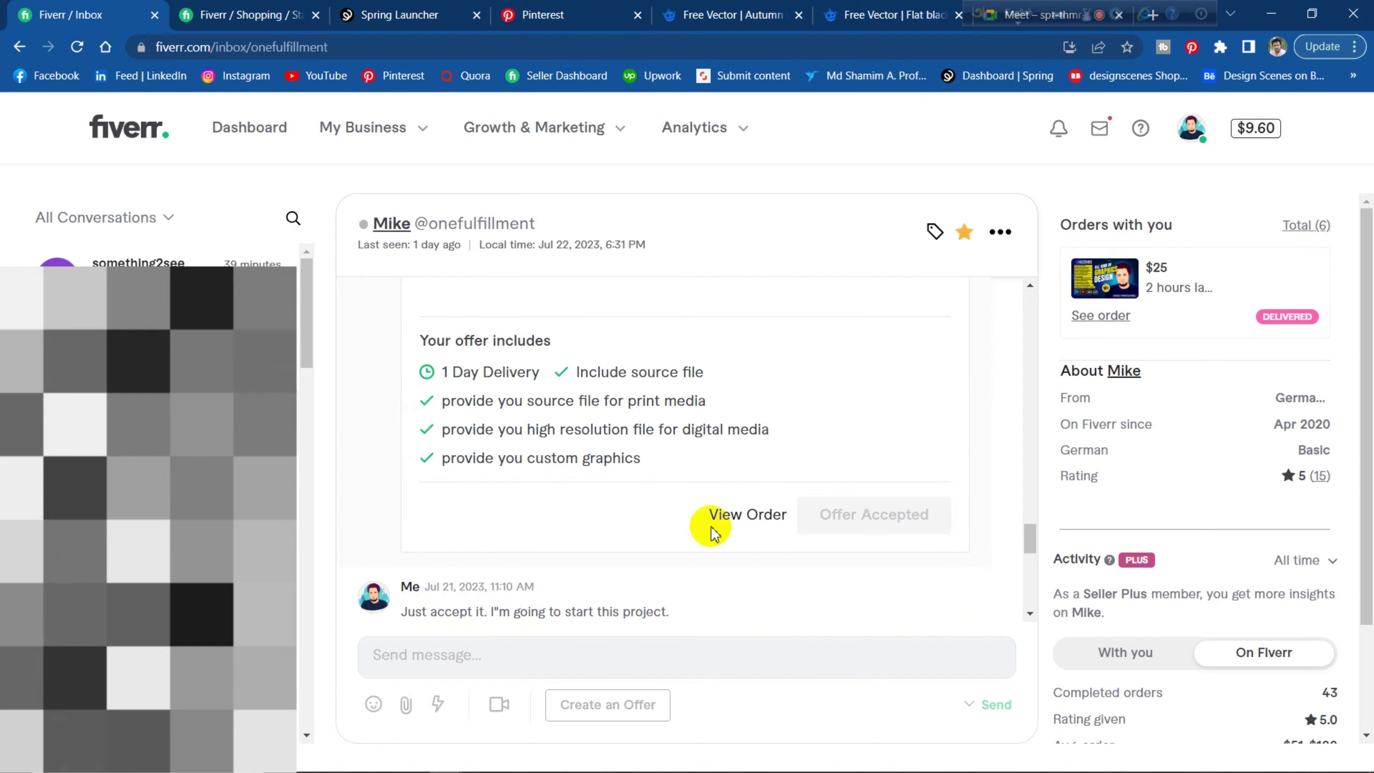
scroll(712, 533, "up", 3)
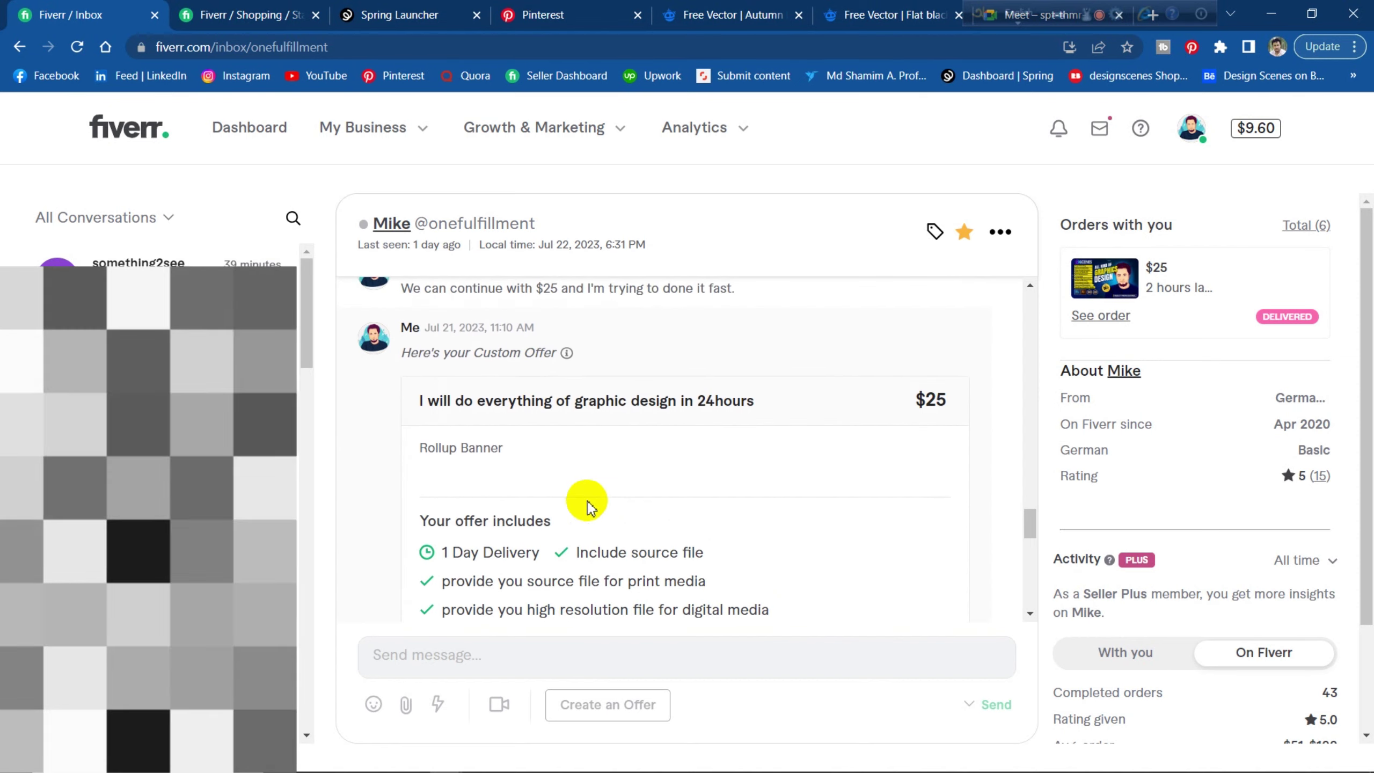
scroll(582, 501, "up", 2)
left_click_drag(511, 377, 728, 377)
left_click(590, 375)
left_click_drag(457, 380, 736, 379)
left_click(635, 372)
left_click(757, 387)
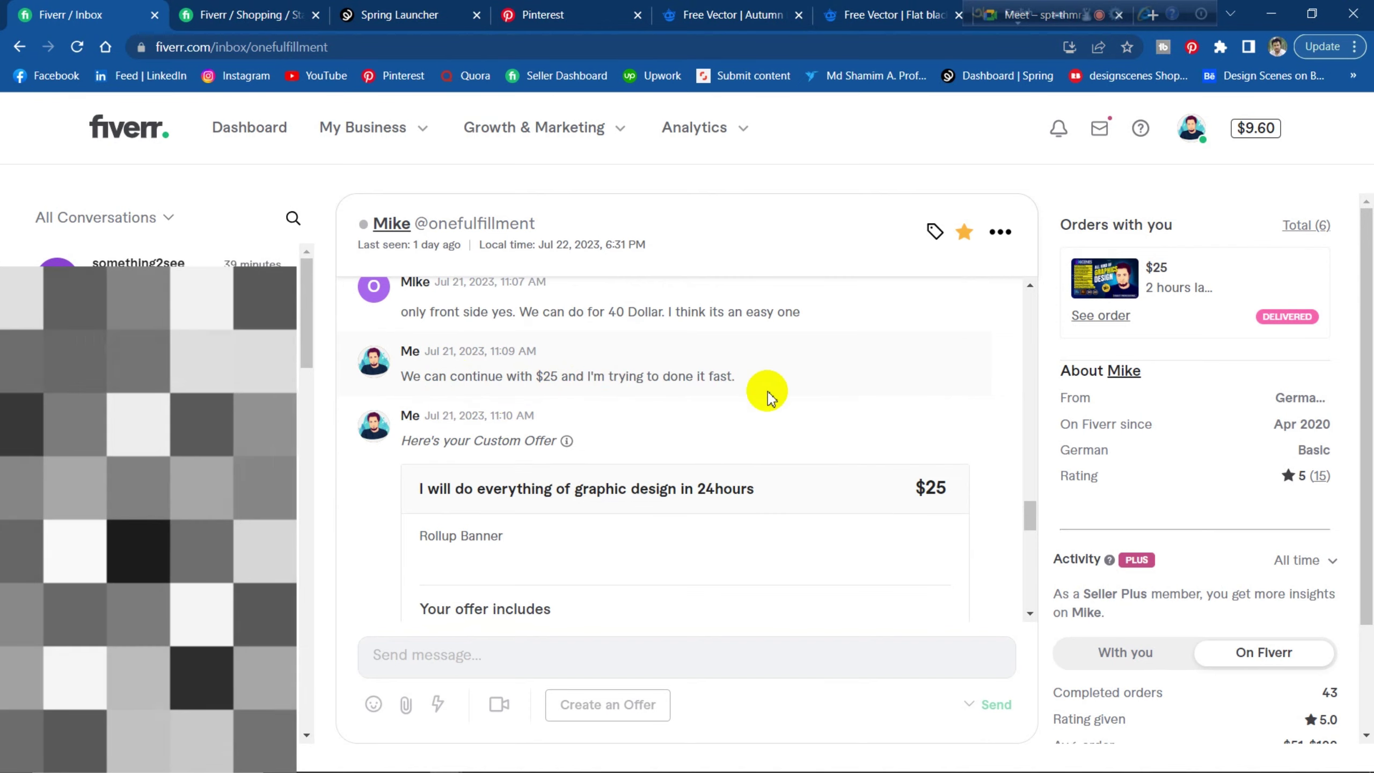
left_click_drag(588, 375, 696, 372)
left_click(730, 371)
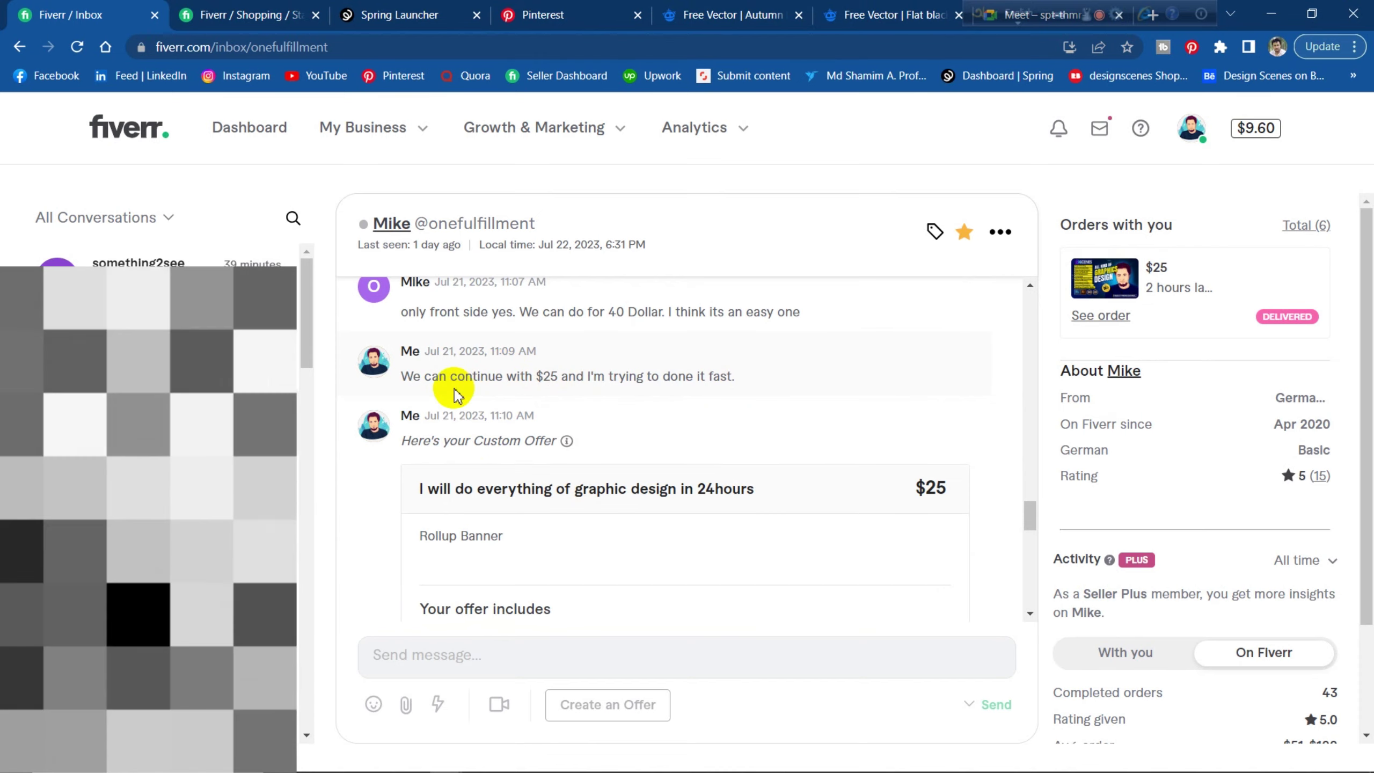
left_click_drag(476, 378, 629, 375)
left_click(736, 383)
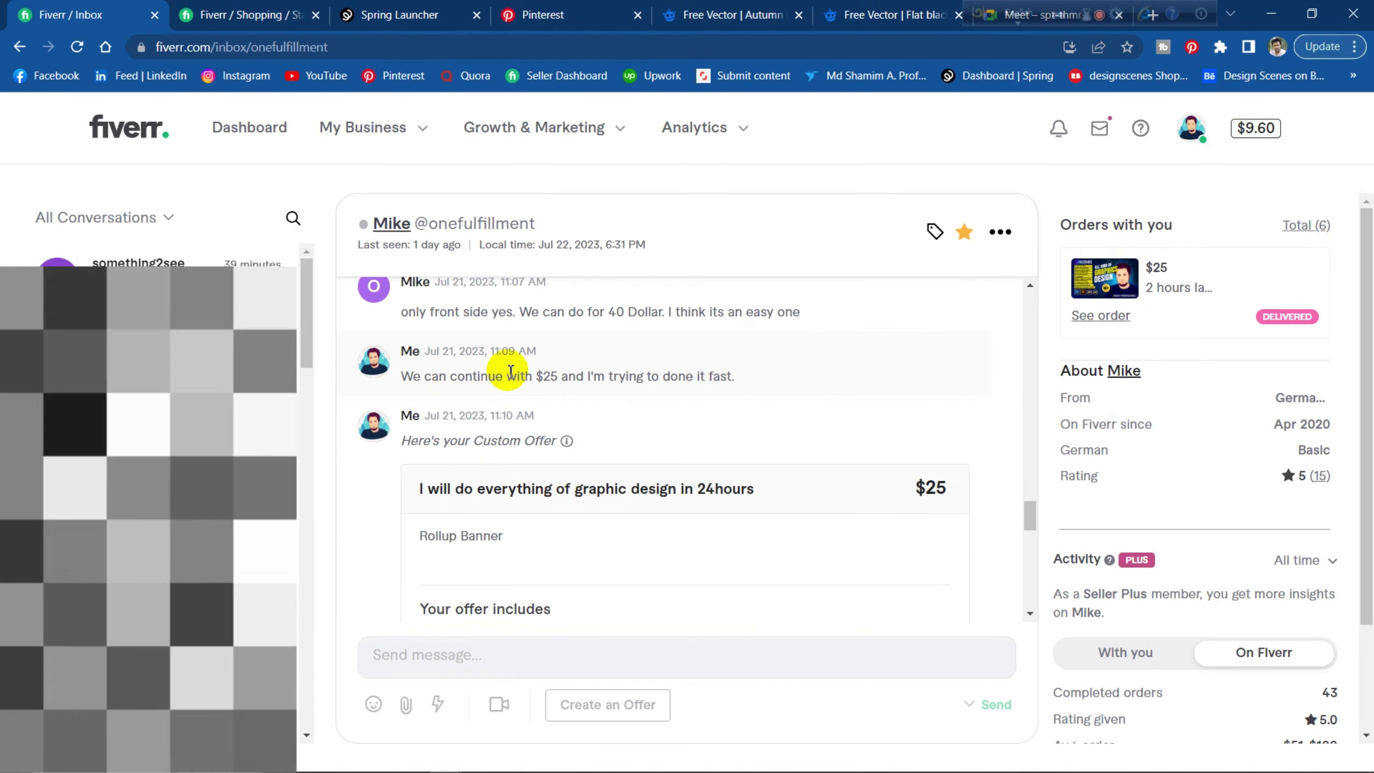
left_click(533, 377)
left_click_drag(533, 377, 727, 383)
left_click(787, 390)
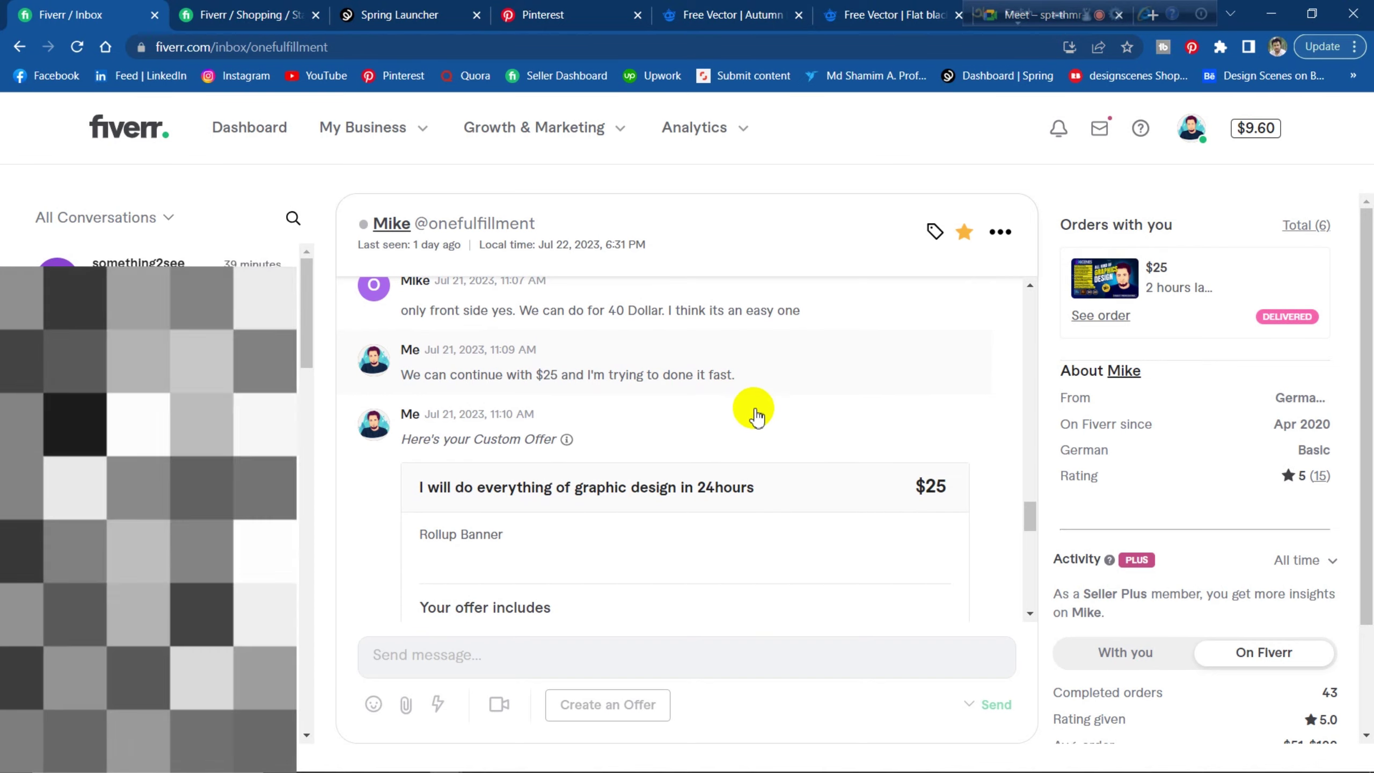
scroll(756, 417, "down", 15)
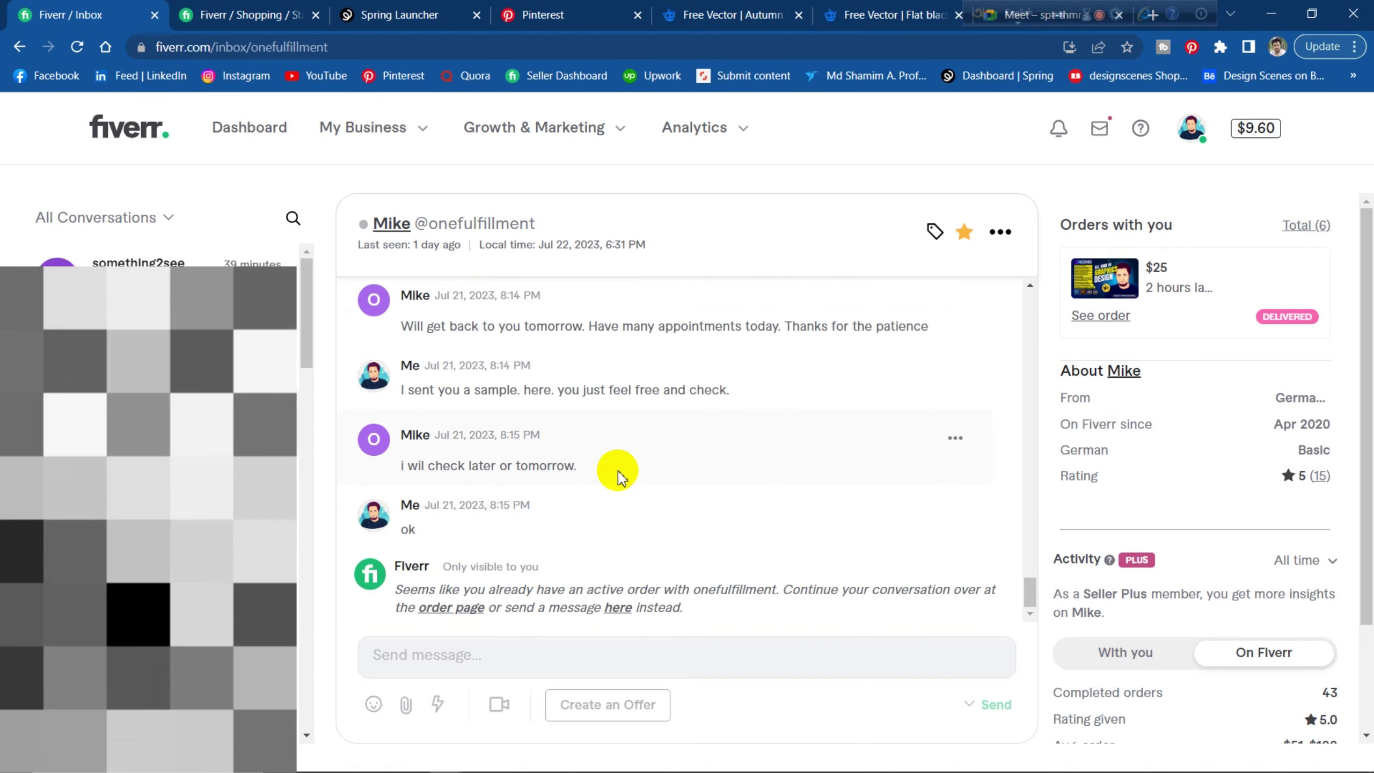
scroll(613, 466, "up", 3)
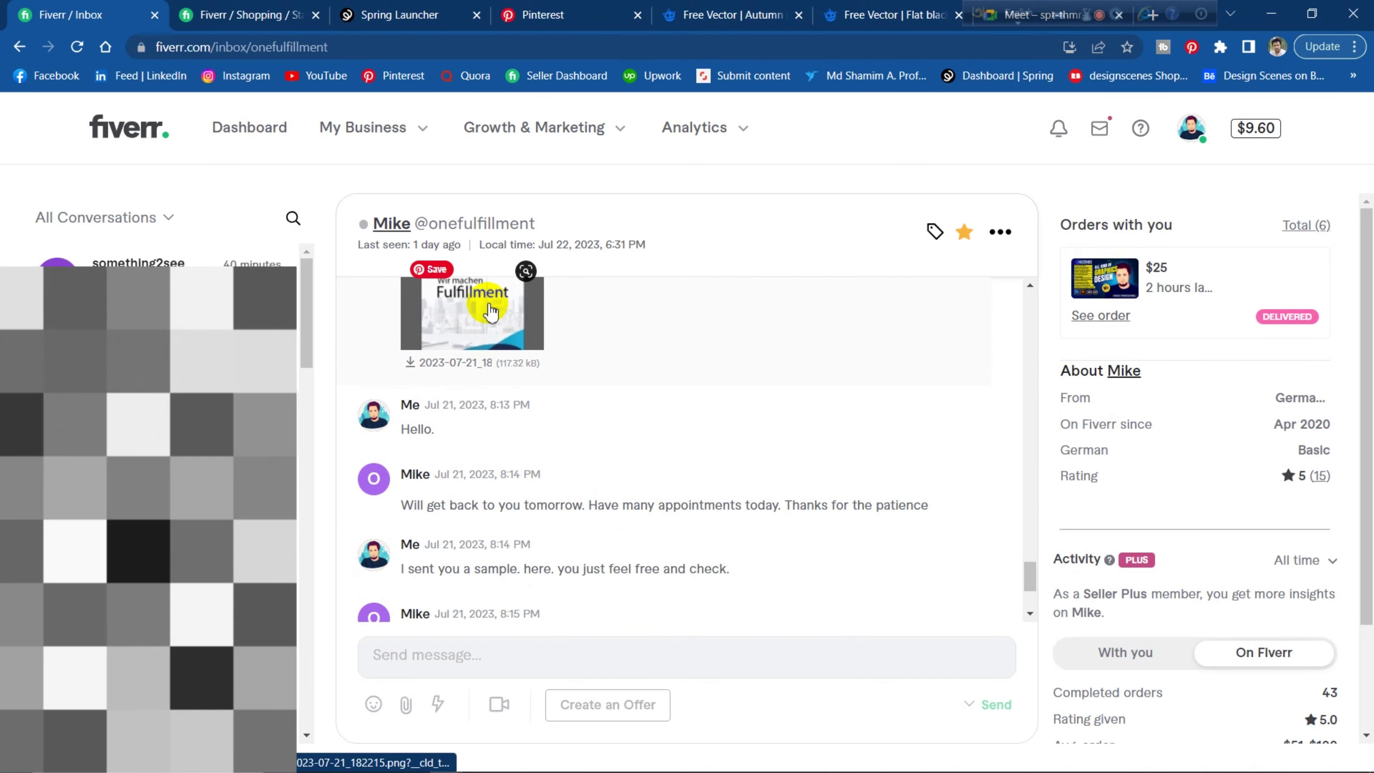
Step: Open the delivered flyer full-size, admit the waiting Meet participant, and return to the order page
left_click(490, 312)
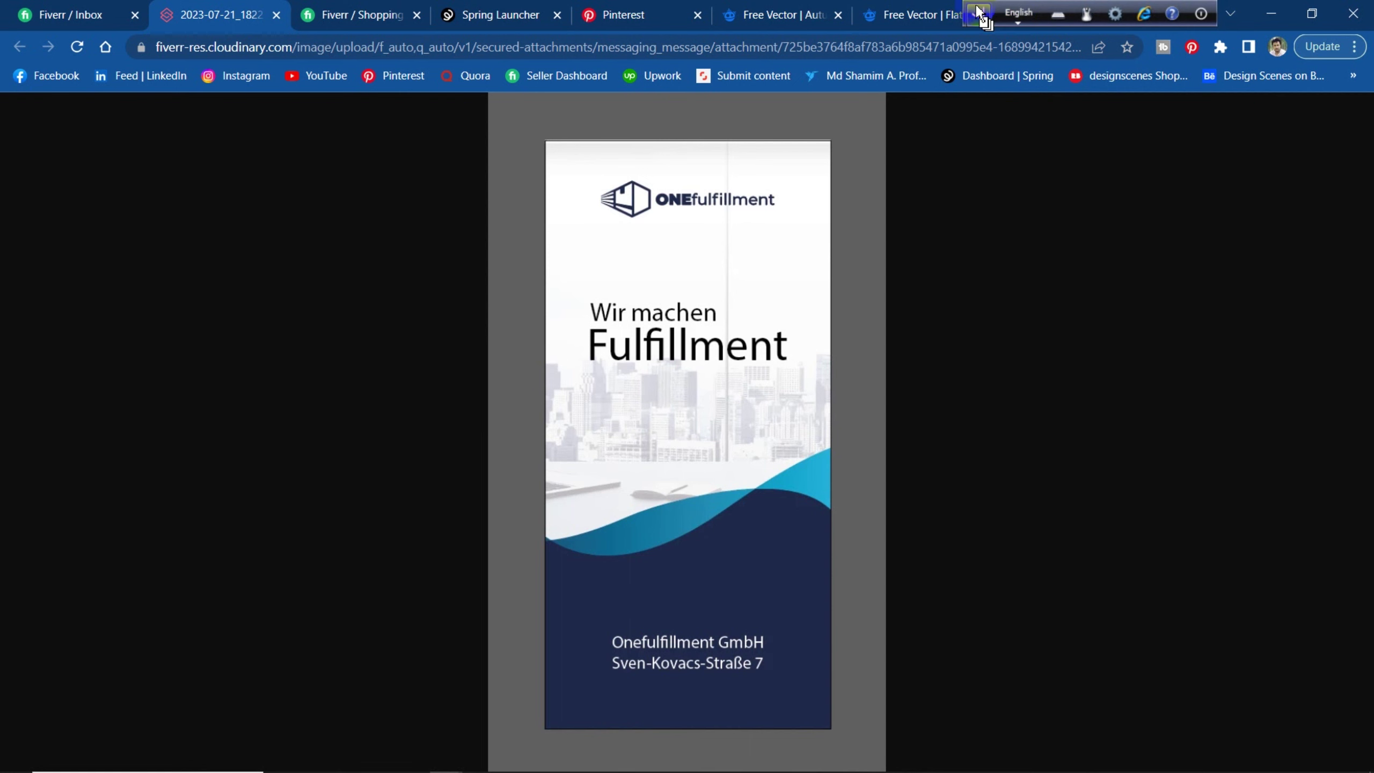
left_click_drag(978, 9, 1012, 194)
left_click(1039, 7)
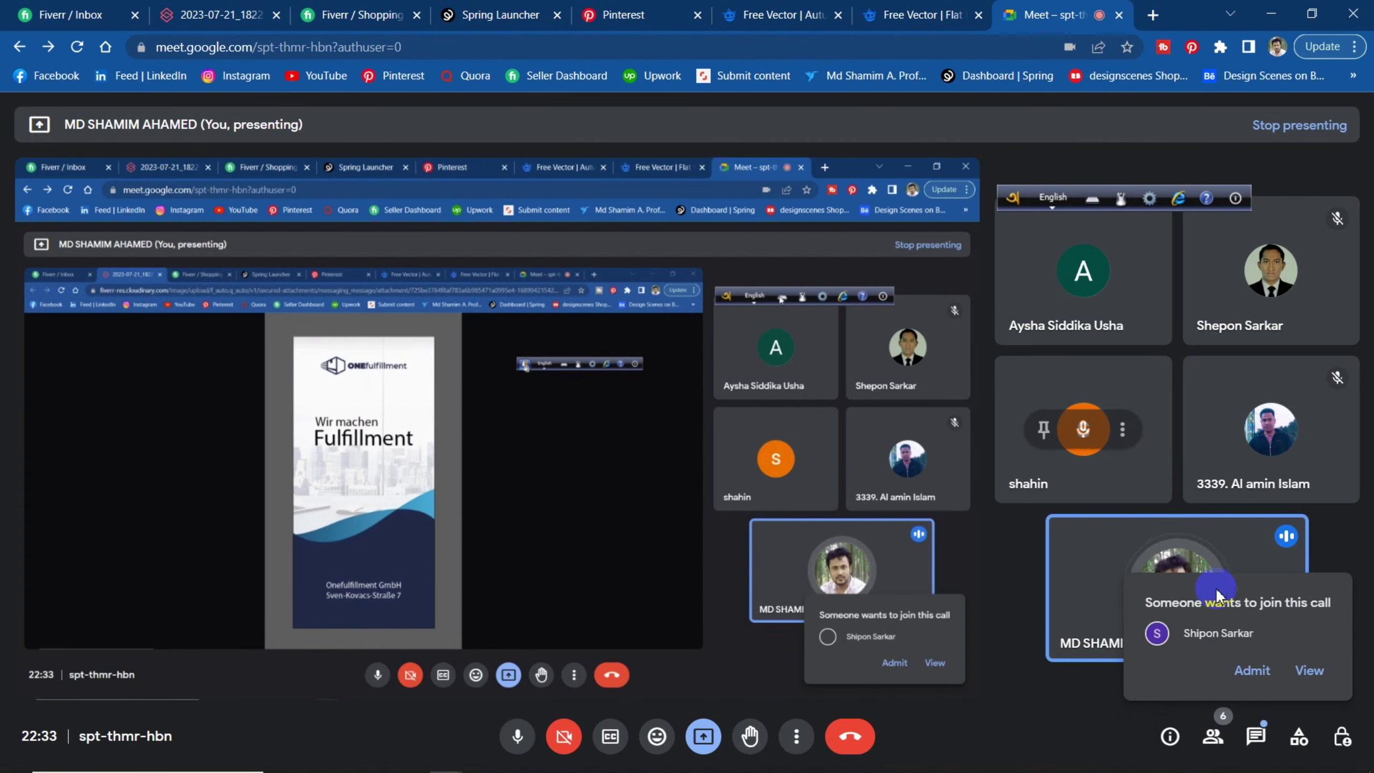
left_click(1249, 676)
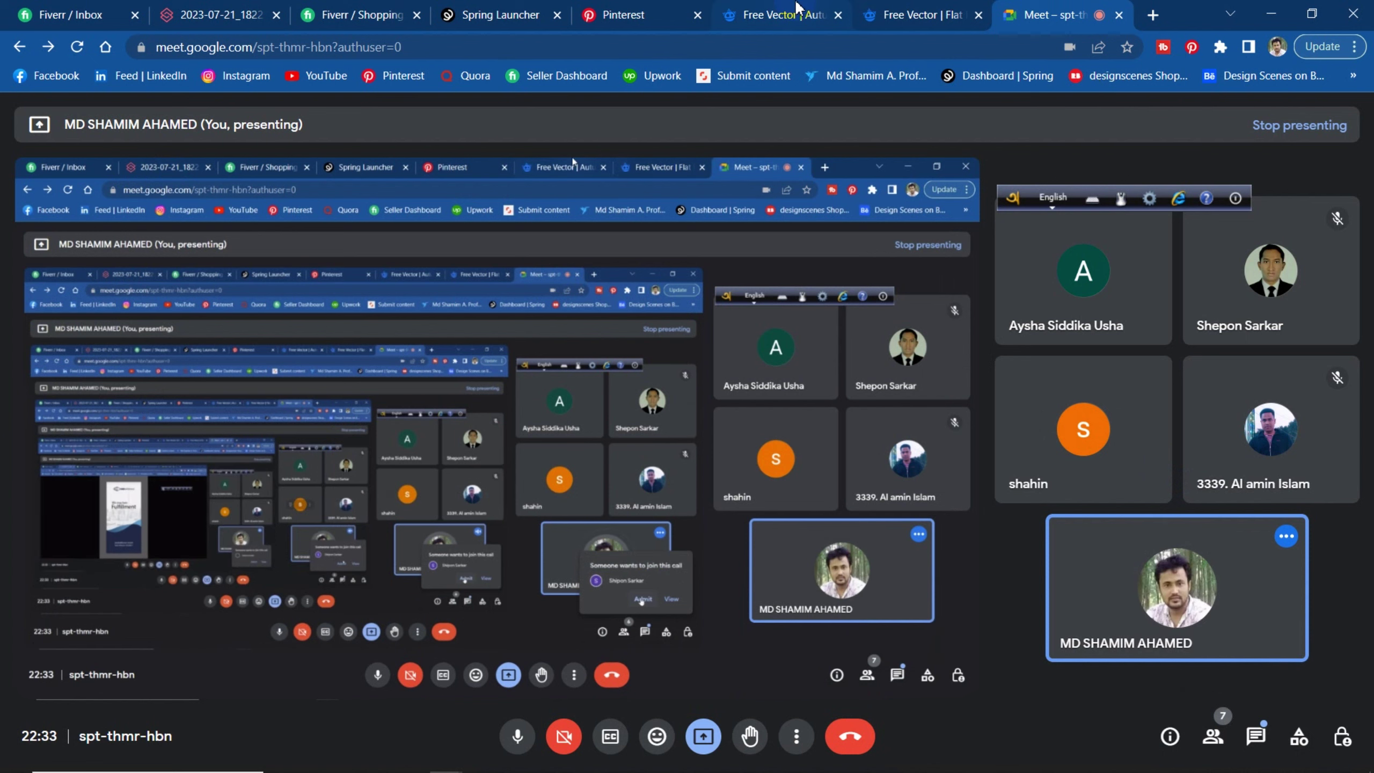
left_click(370, 7)
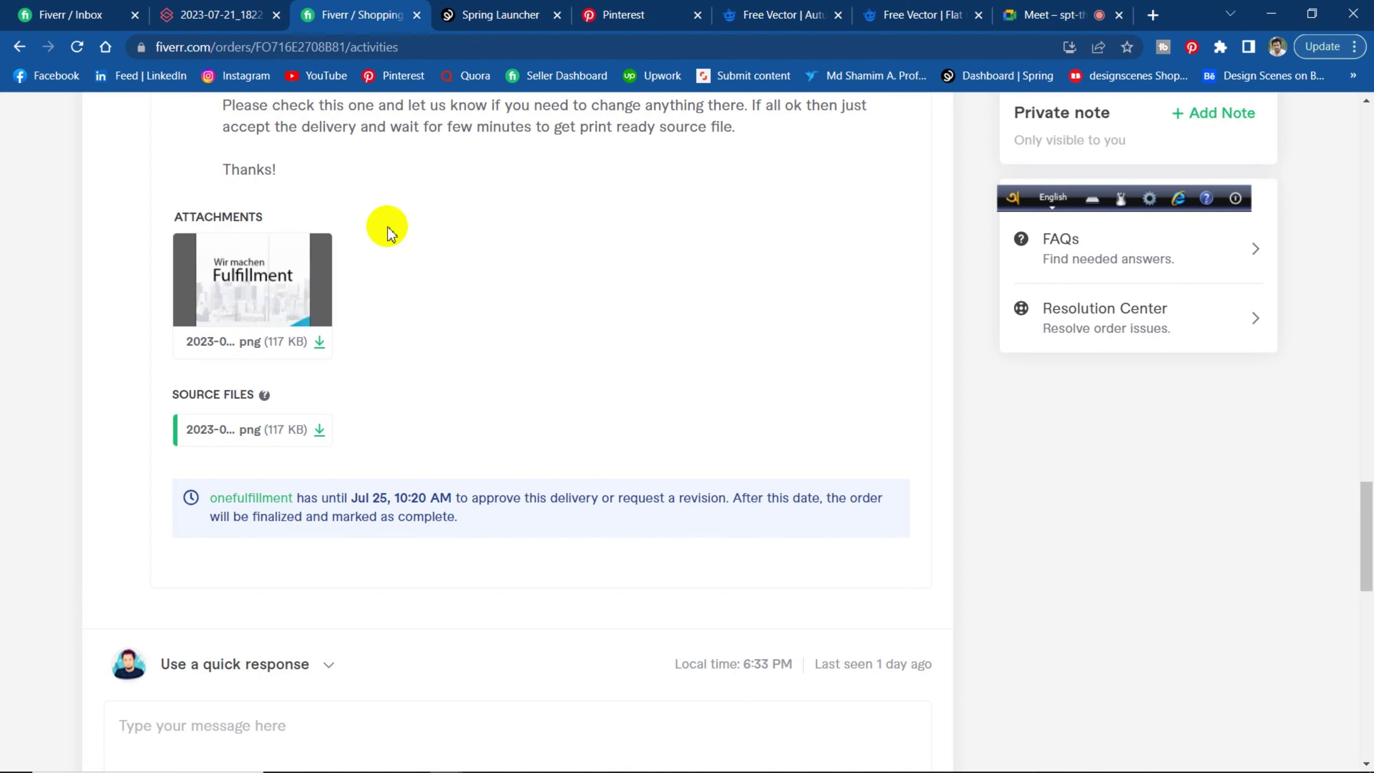
Step: Check the inbox and Google Meet tabs, then return to the full-size flyer image tab
left_click(81, 7)
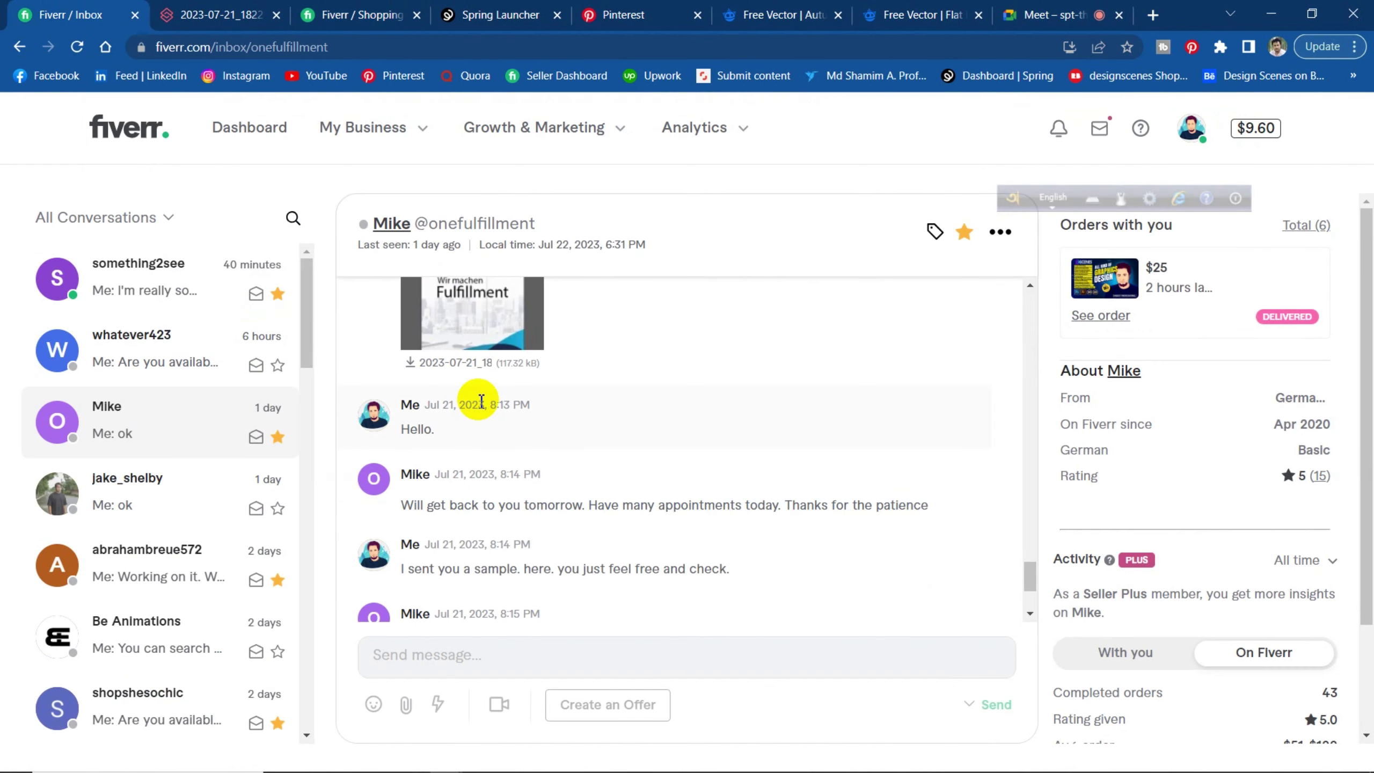
left_click(224, 13)
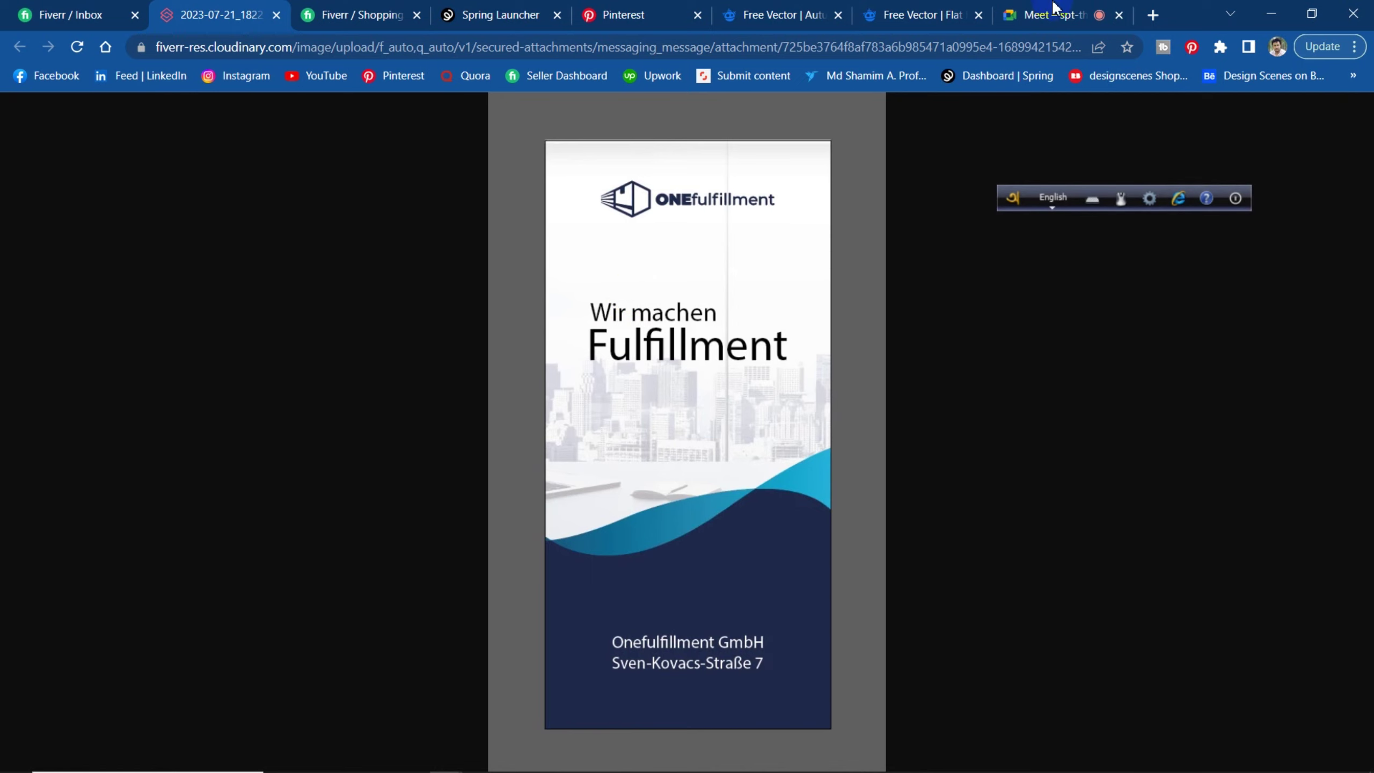
left_click(1046, 9)
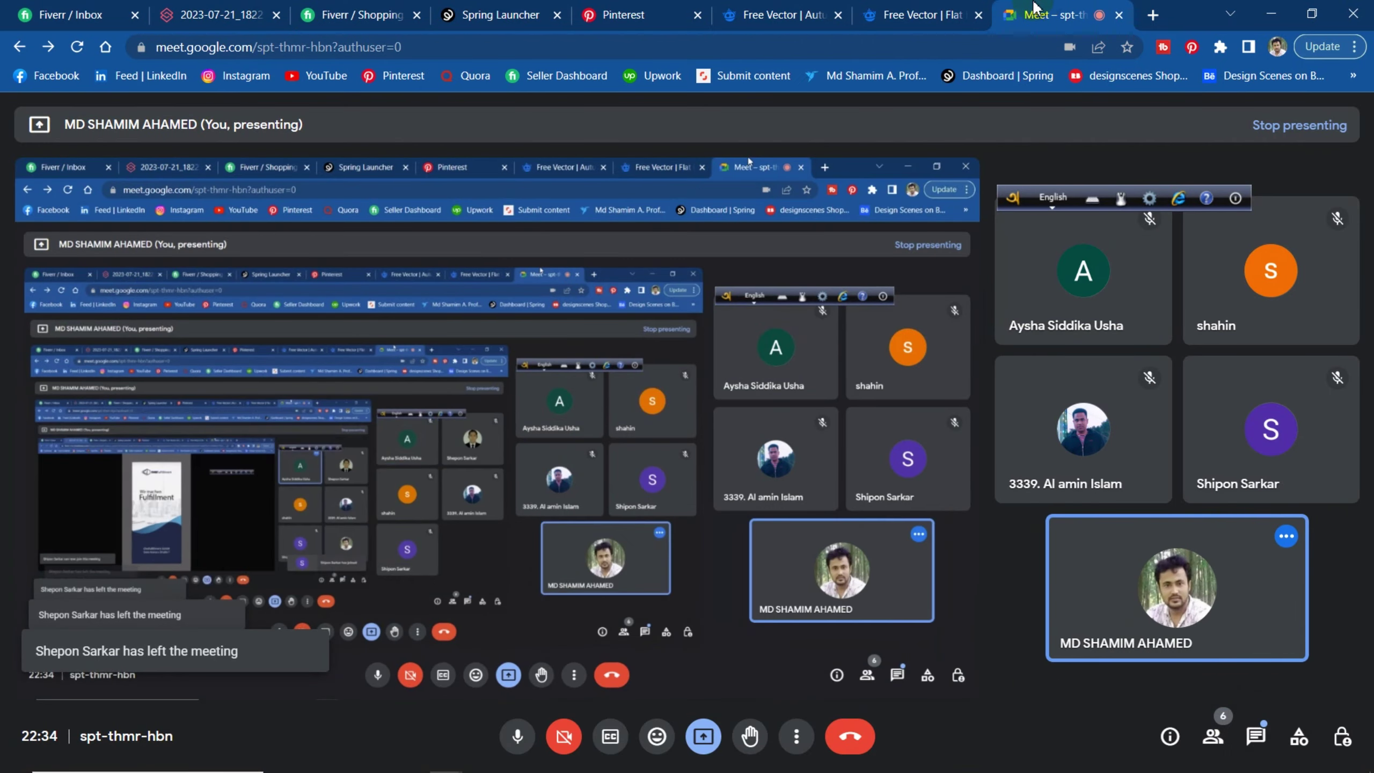
left_click(249, 10)
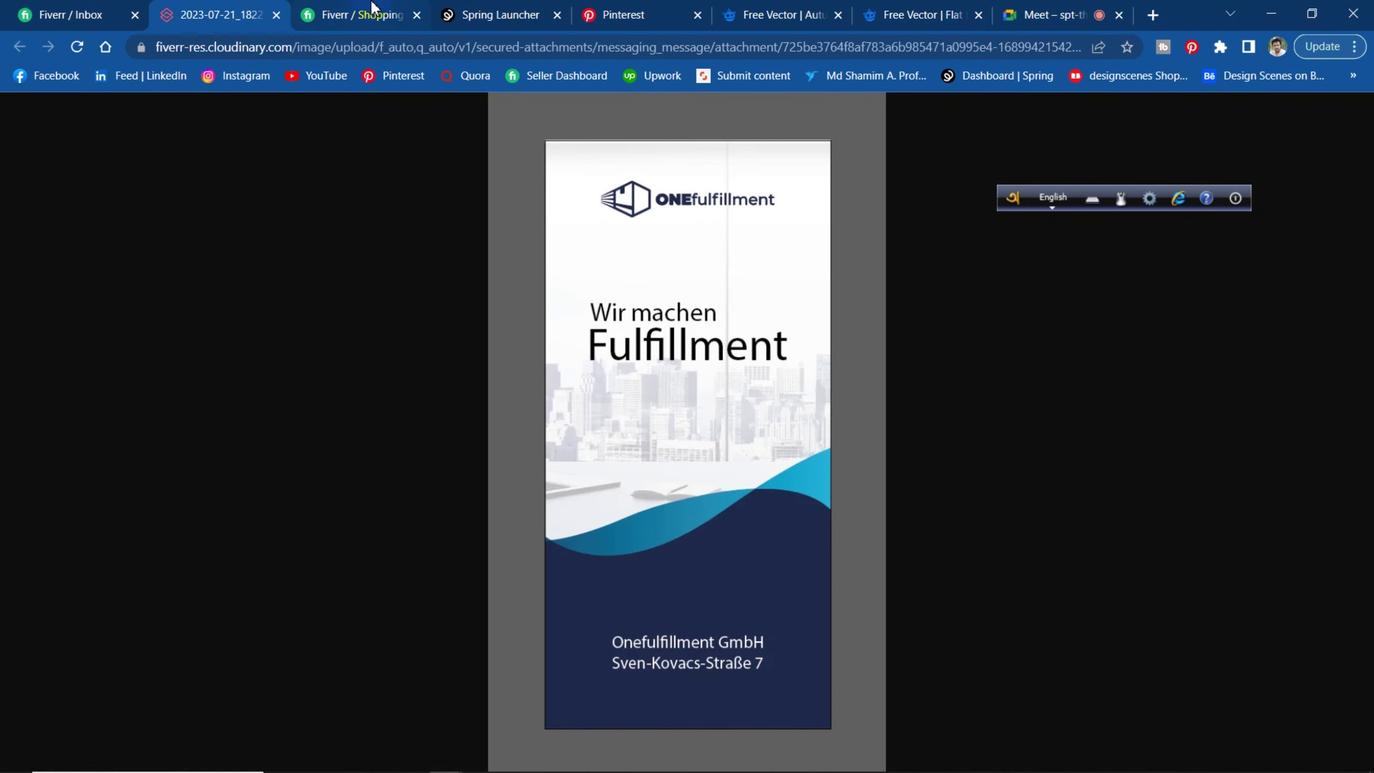
left_click(1271, 13)
left_click(549, 560)
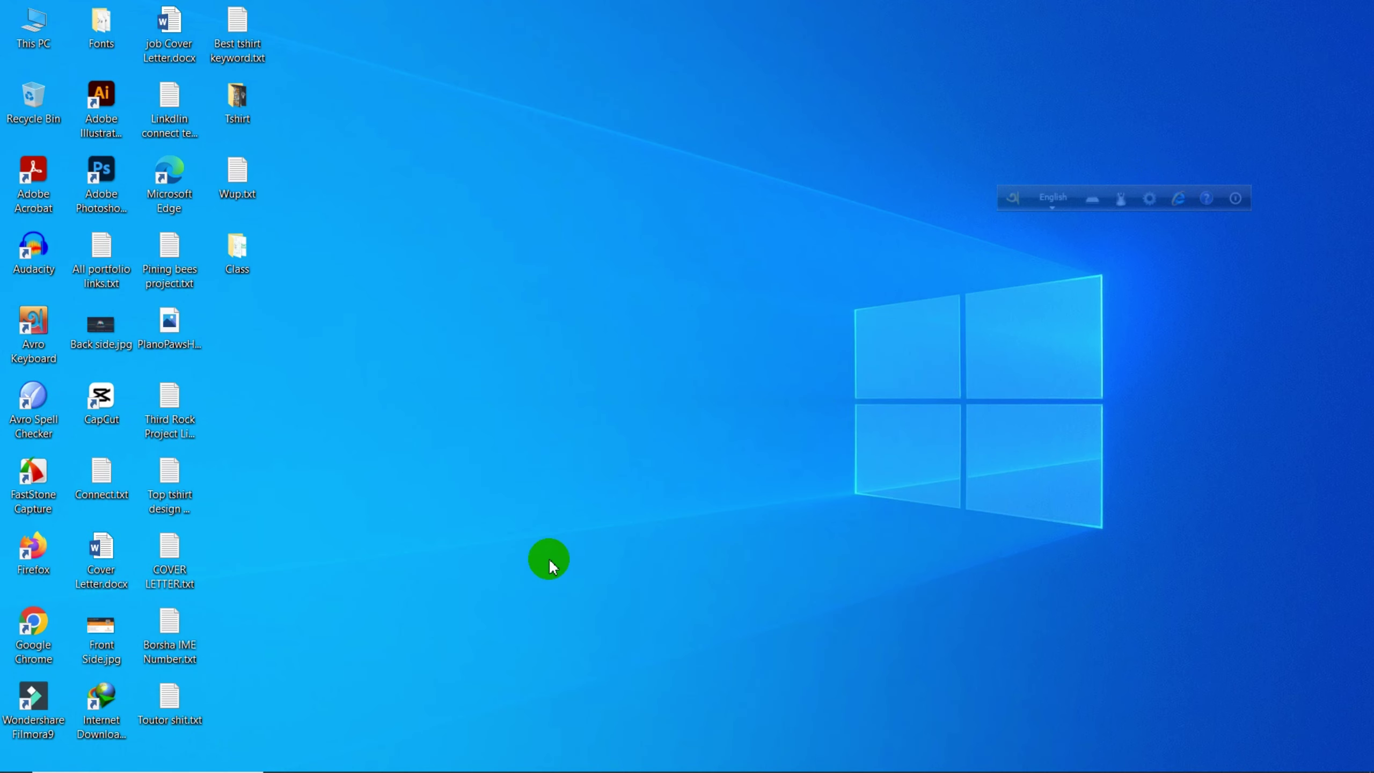
left_click(710, 760)
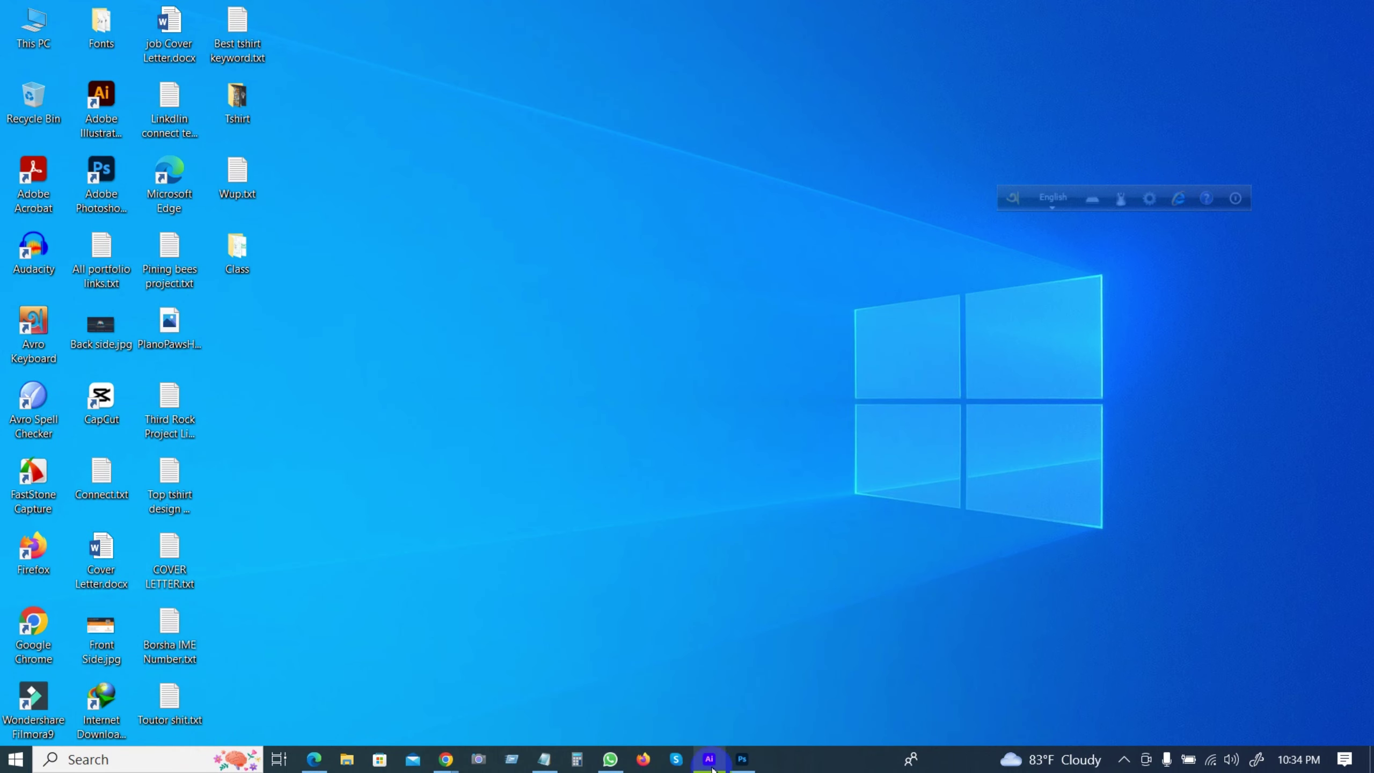
left_click(714, 759)
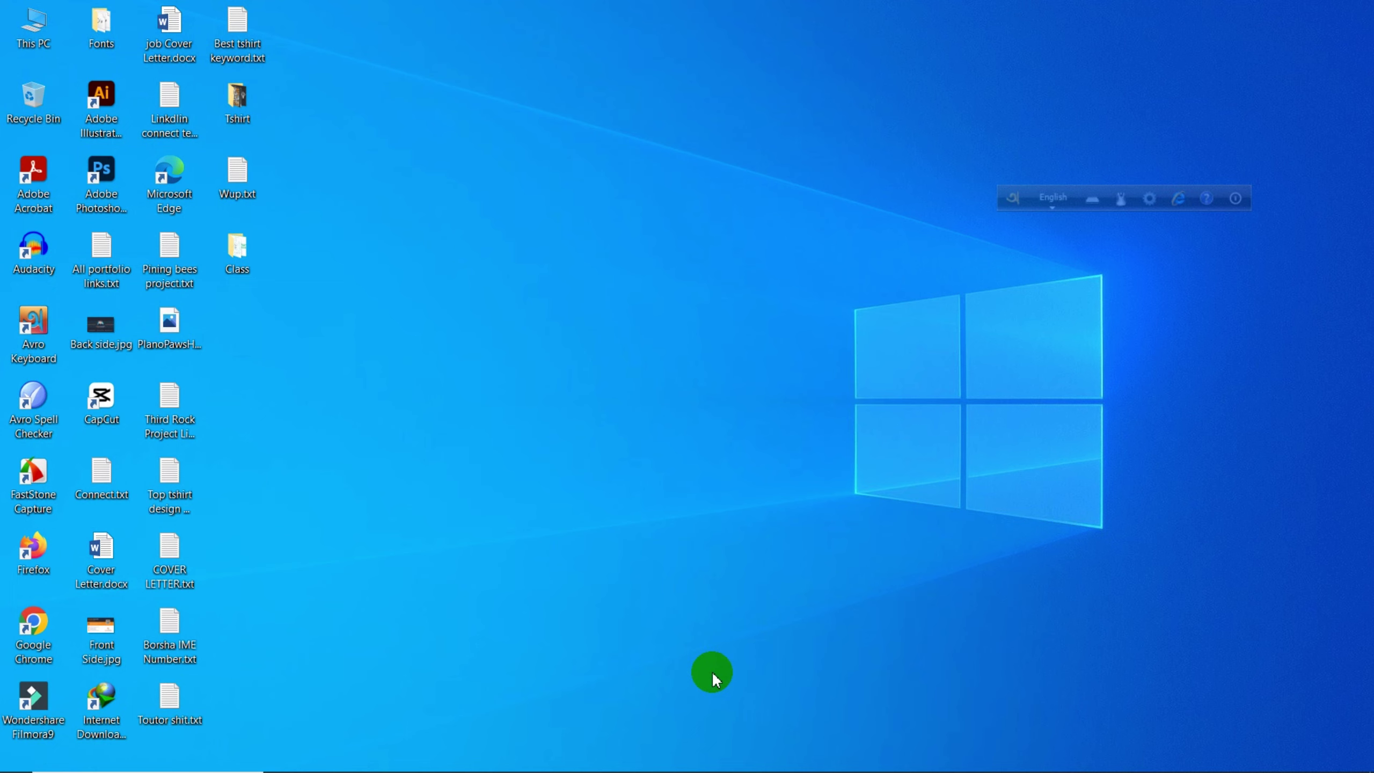
mouse_move(652, 769)
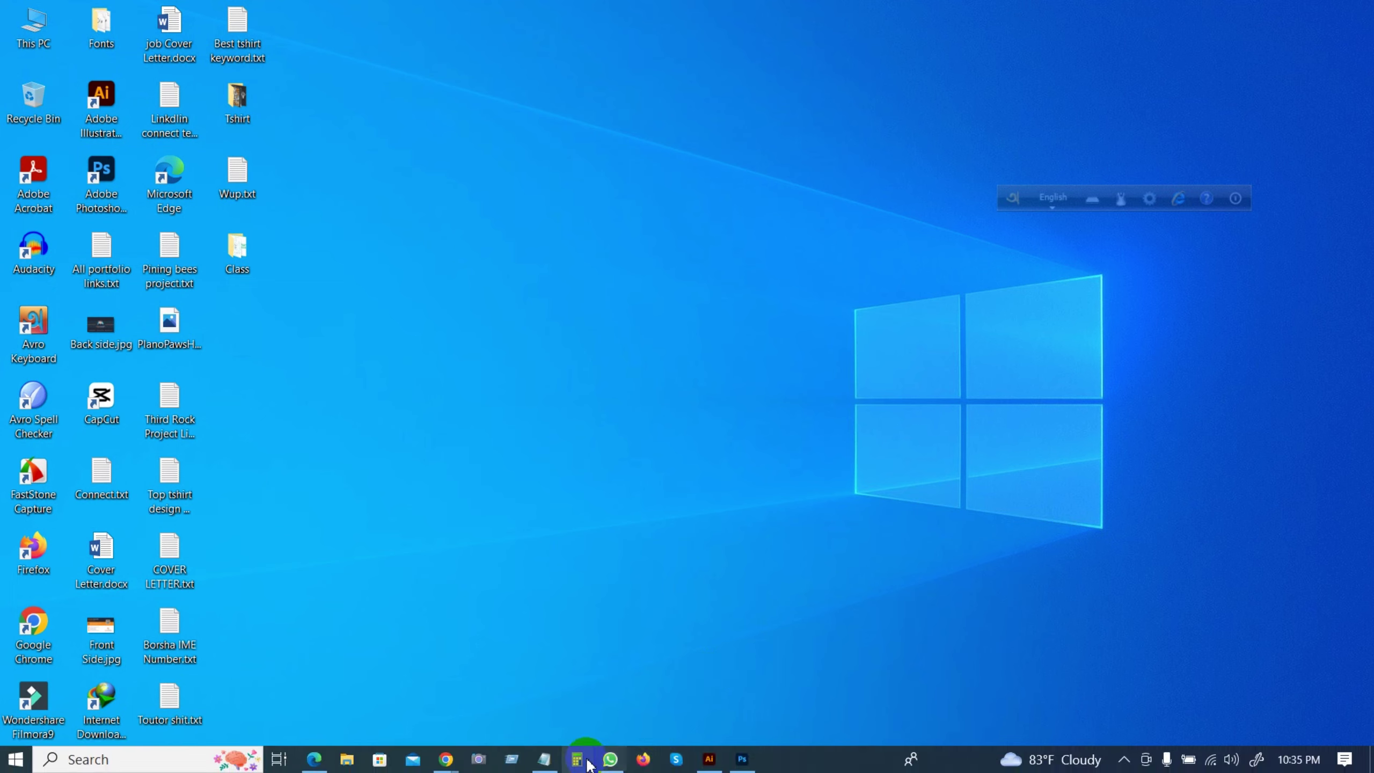
Step: Bring Photoshop forward, switch to the badge sheet document and zoom it to 200%
left_click(742, 759)
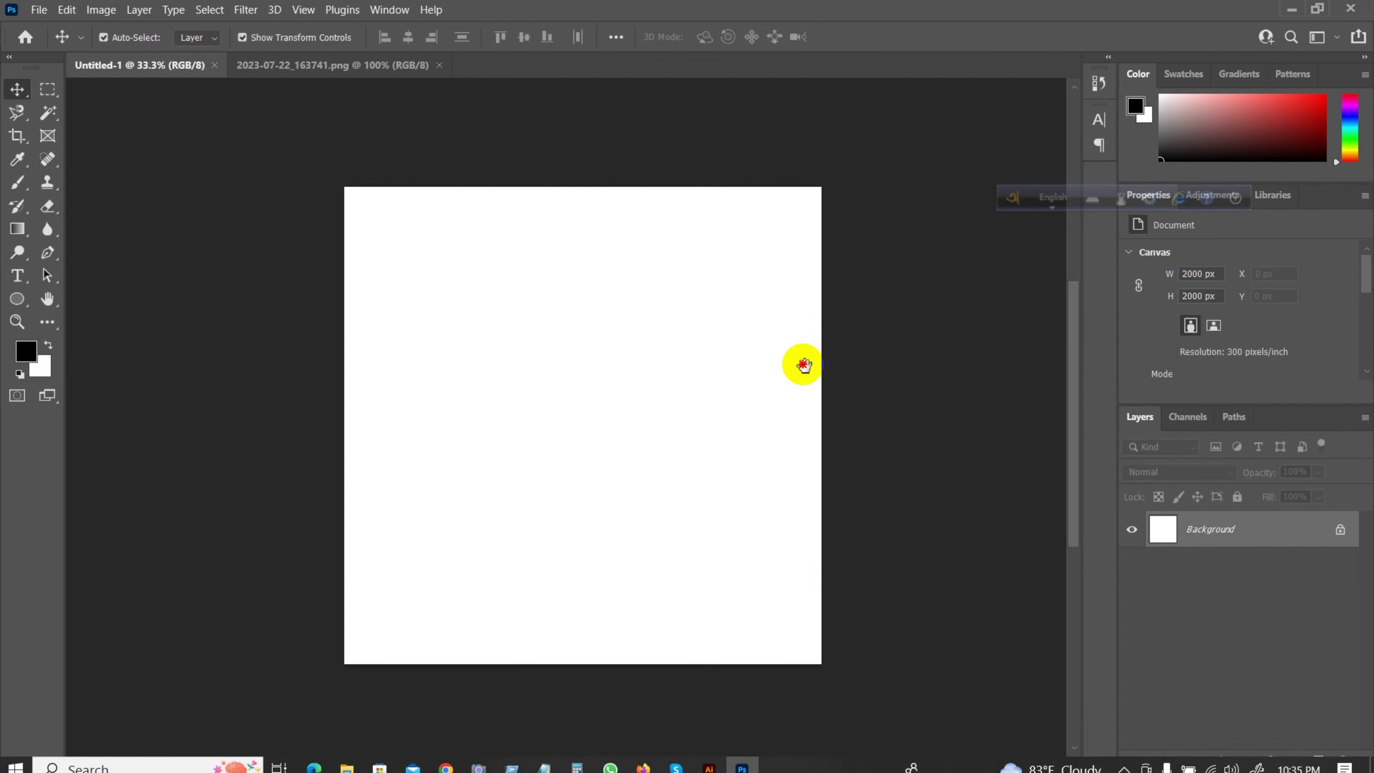
left_click_drag(803, 365, 776, 368)
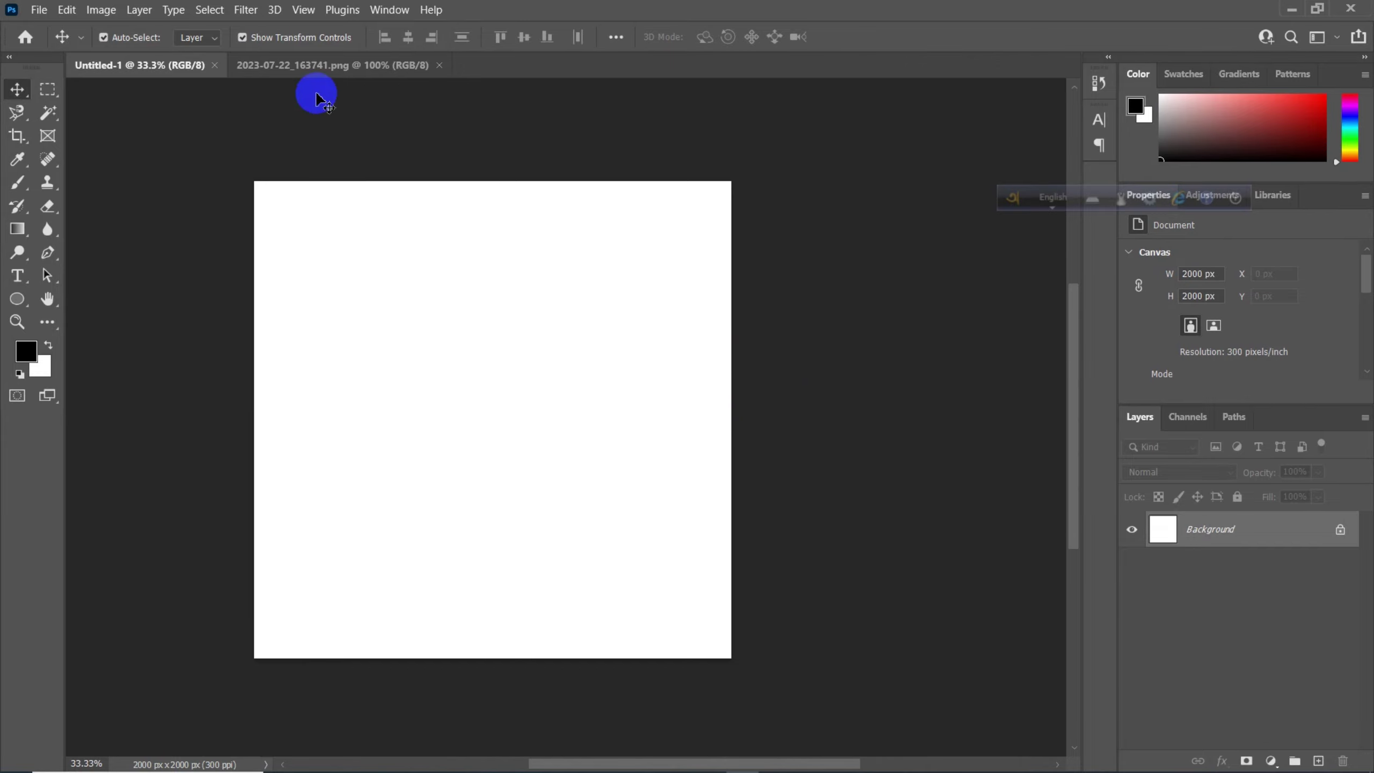
left_click(309, 65)
left_click_drag(492, 238, 478, 246)
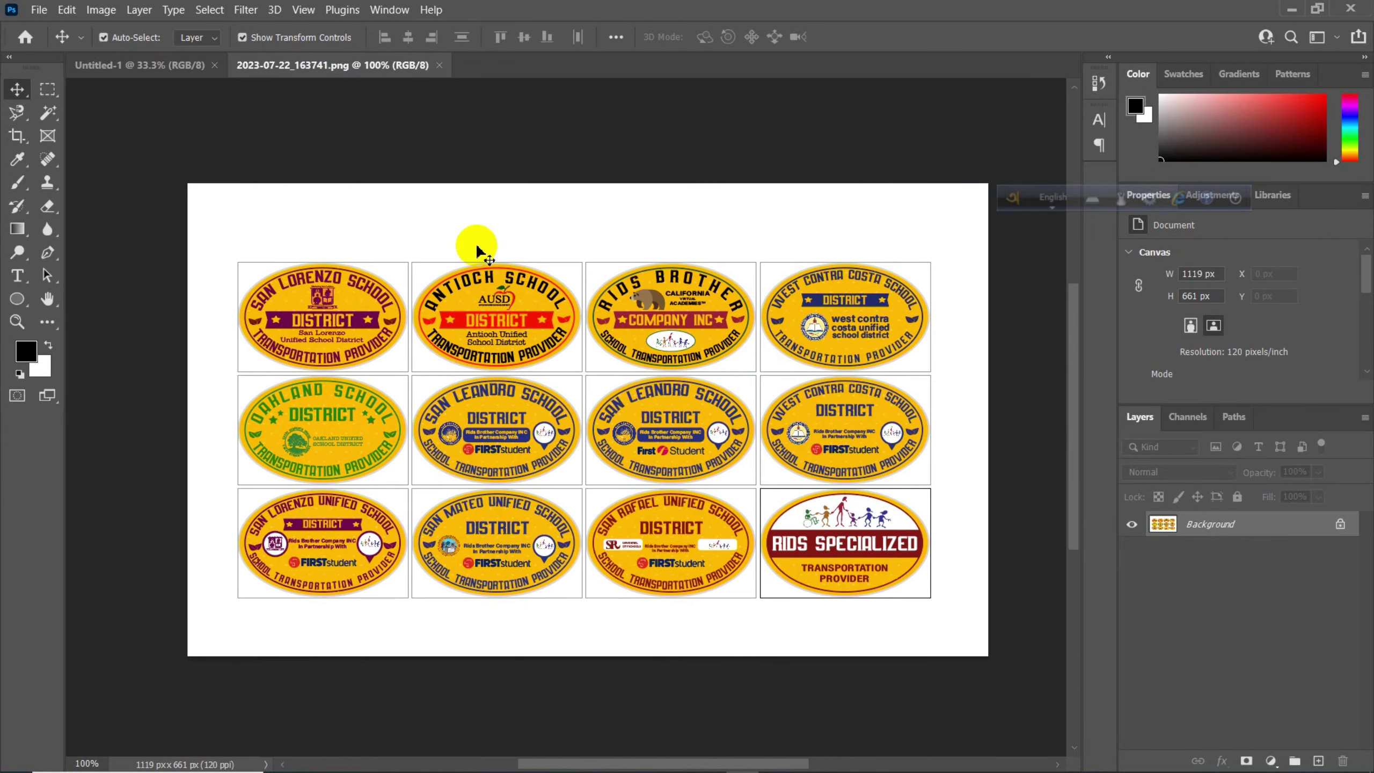
key("ctrl+plus")
left_click_drag(203, 254, 412, 348)
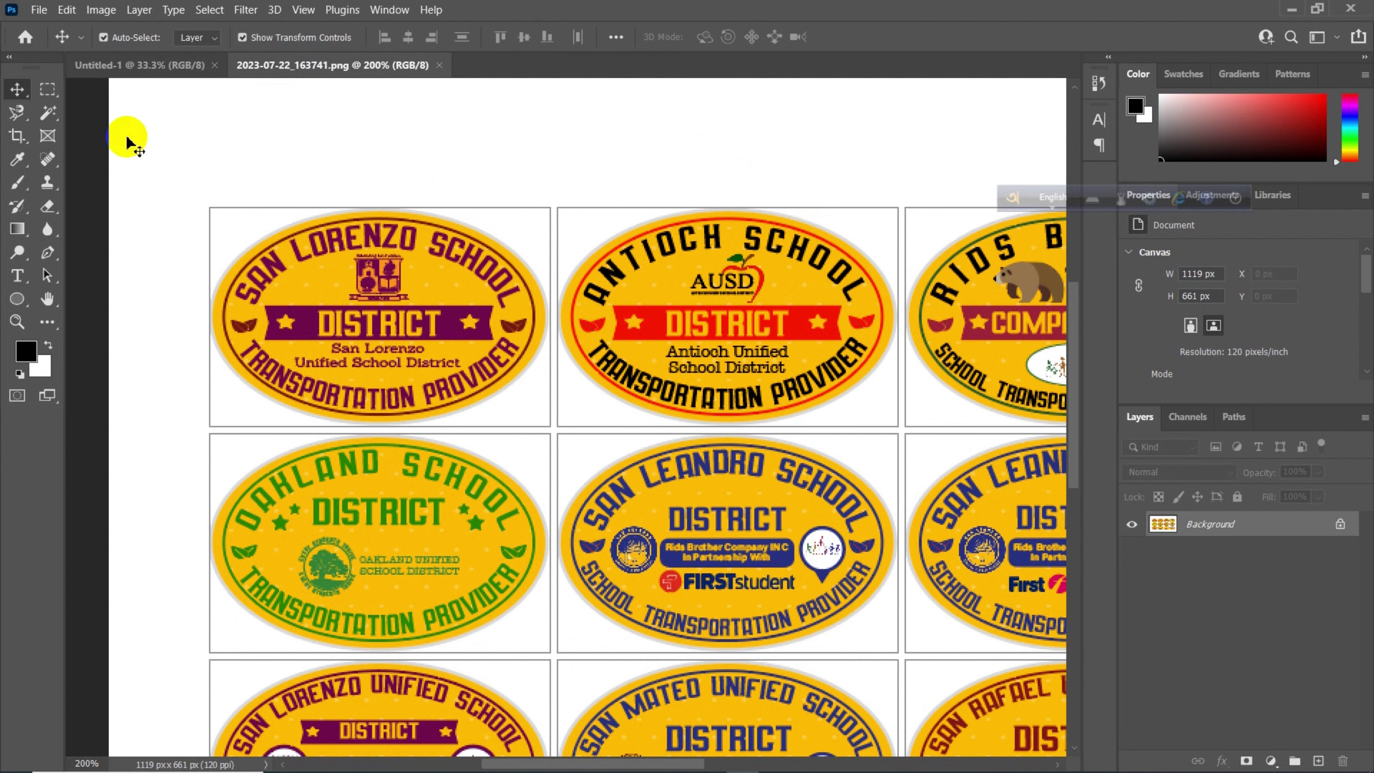
Step: Draw a rectangular marquee of about 260 × 185 px around the top-left San Lorenzo badge
left_click(48, 89)
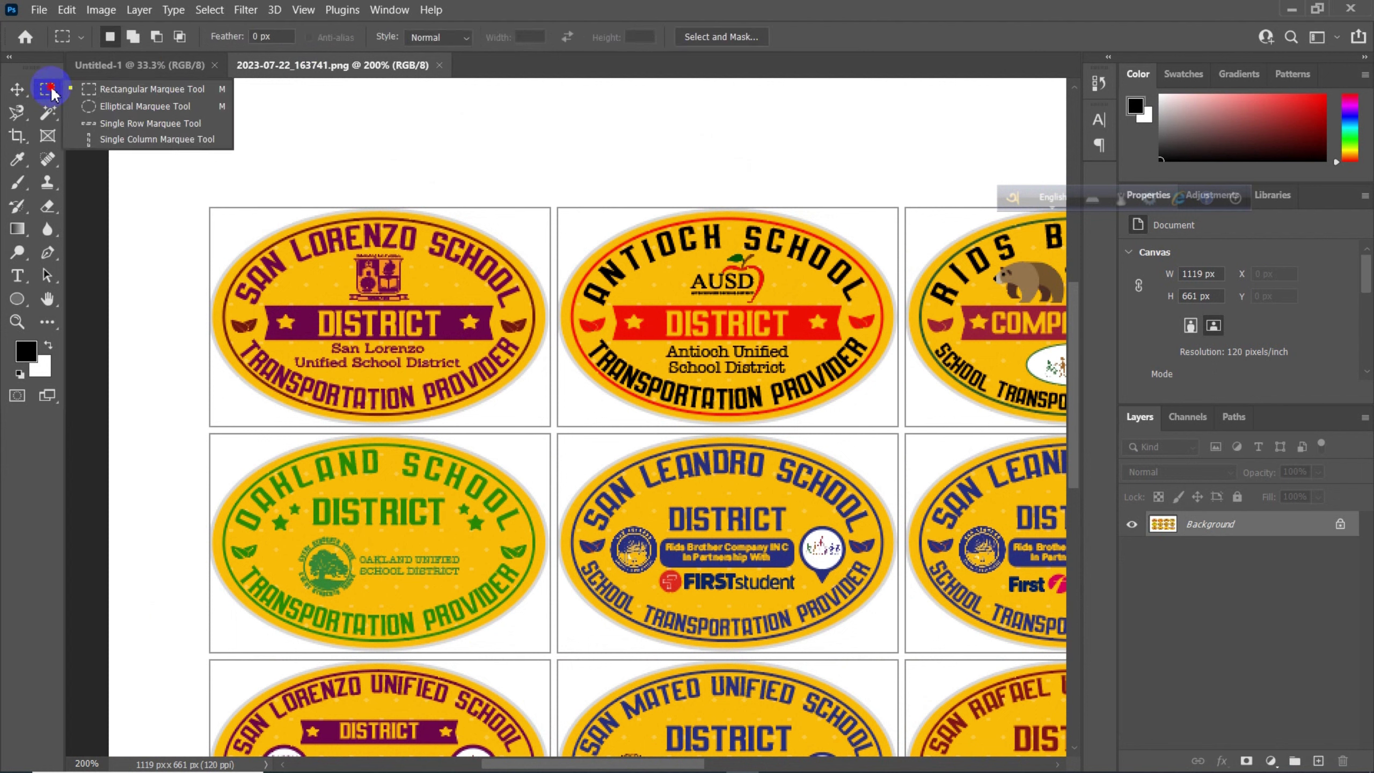
left_click(49, 89)
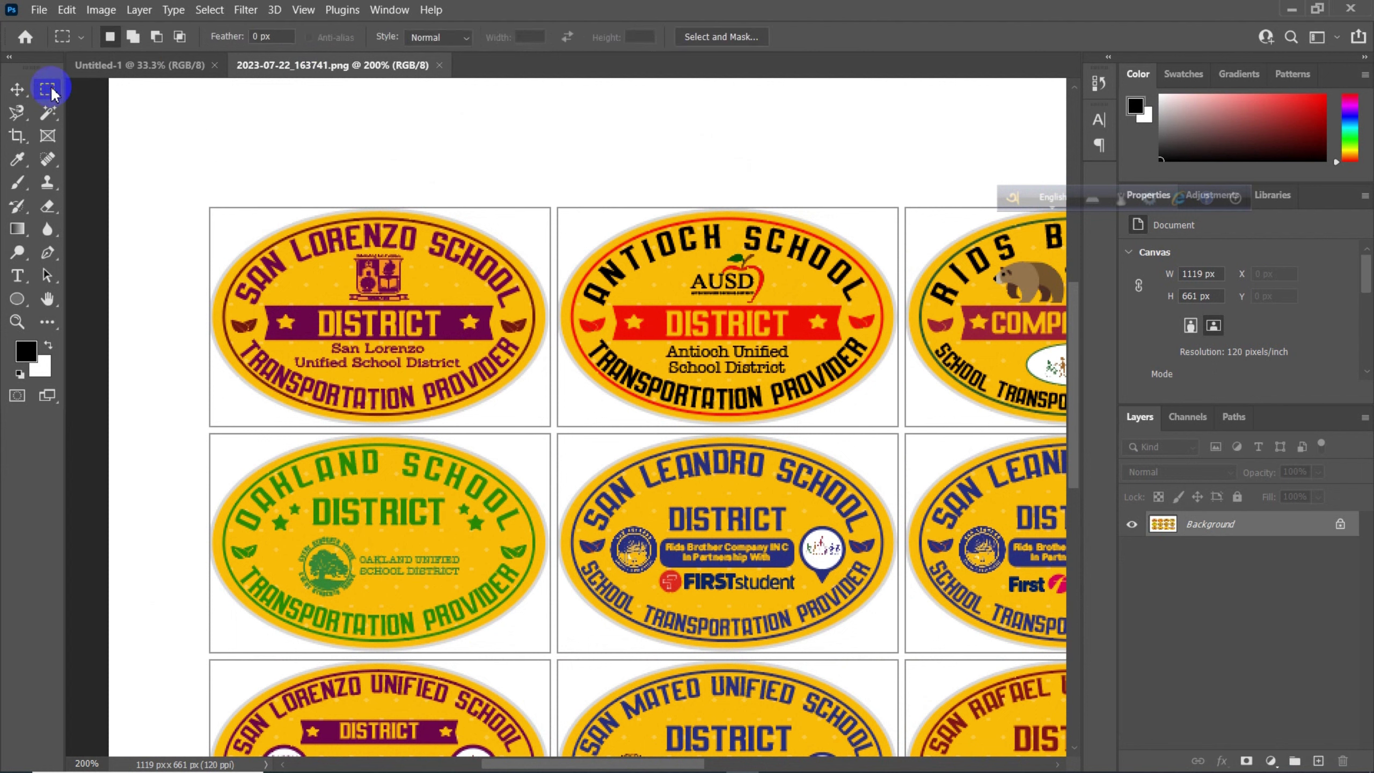
left_click_drag(50, 90, 125, 93)
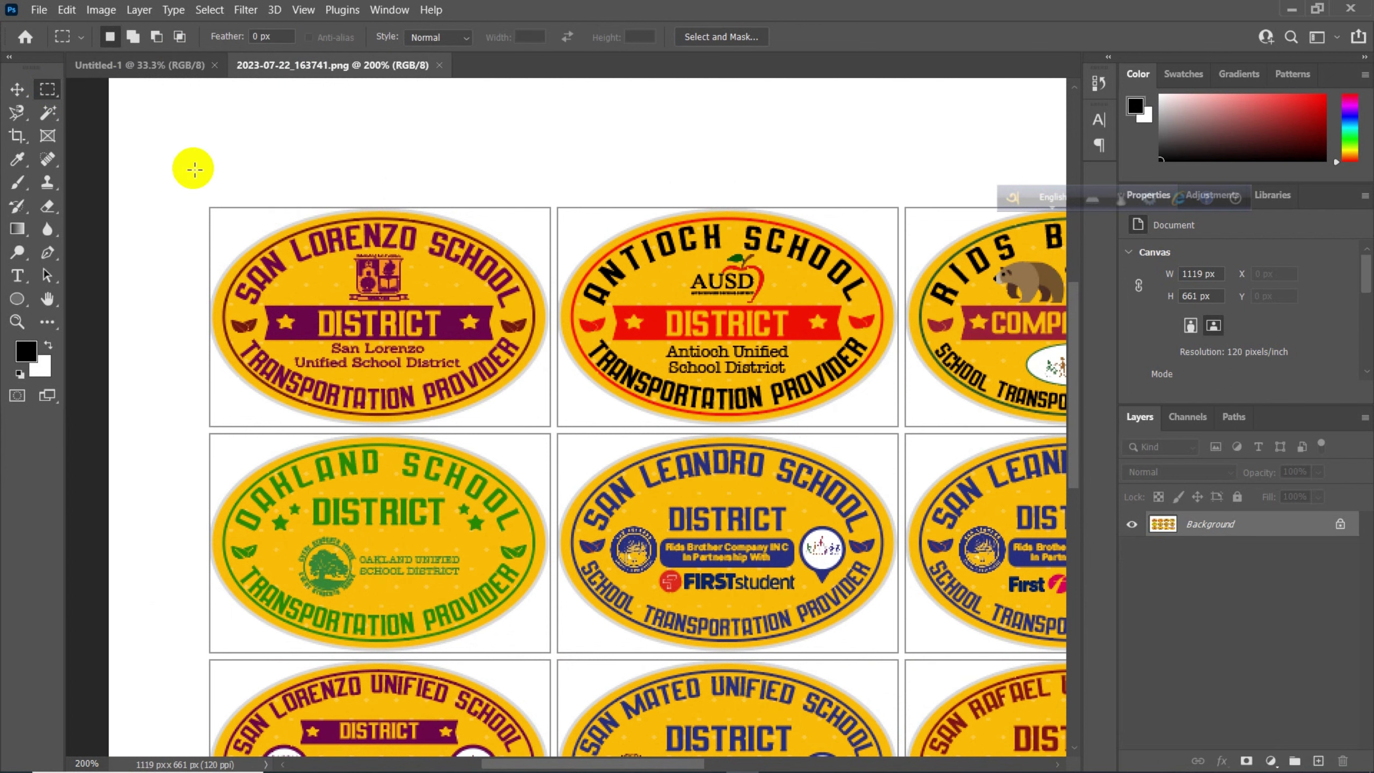
left_click_drag(183, 164, 553, 428)
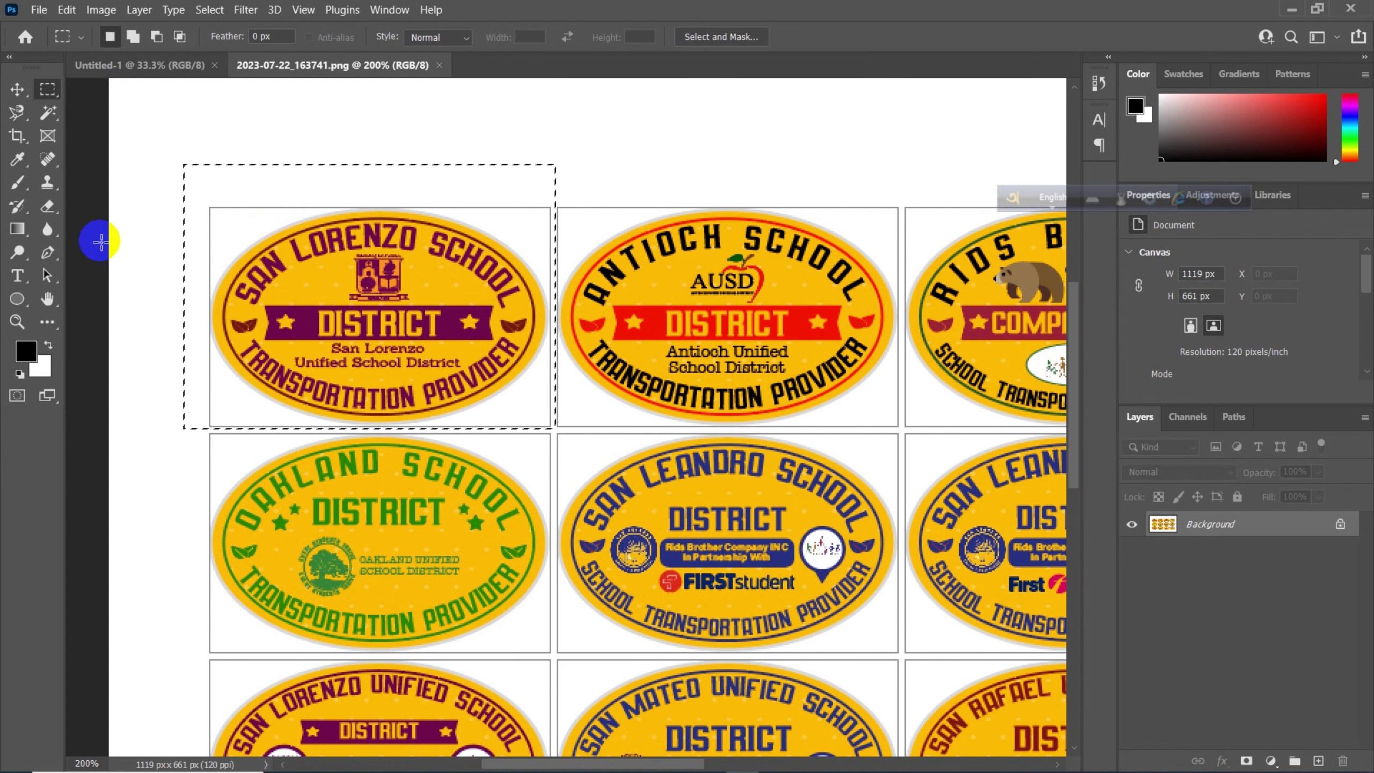
right_click(47, 89)
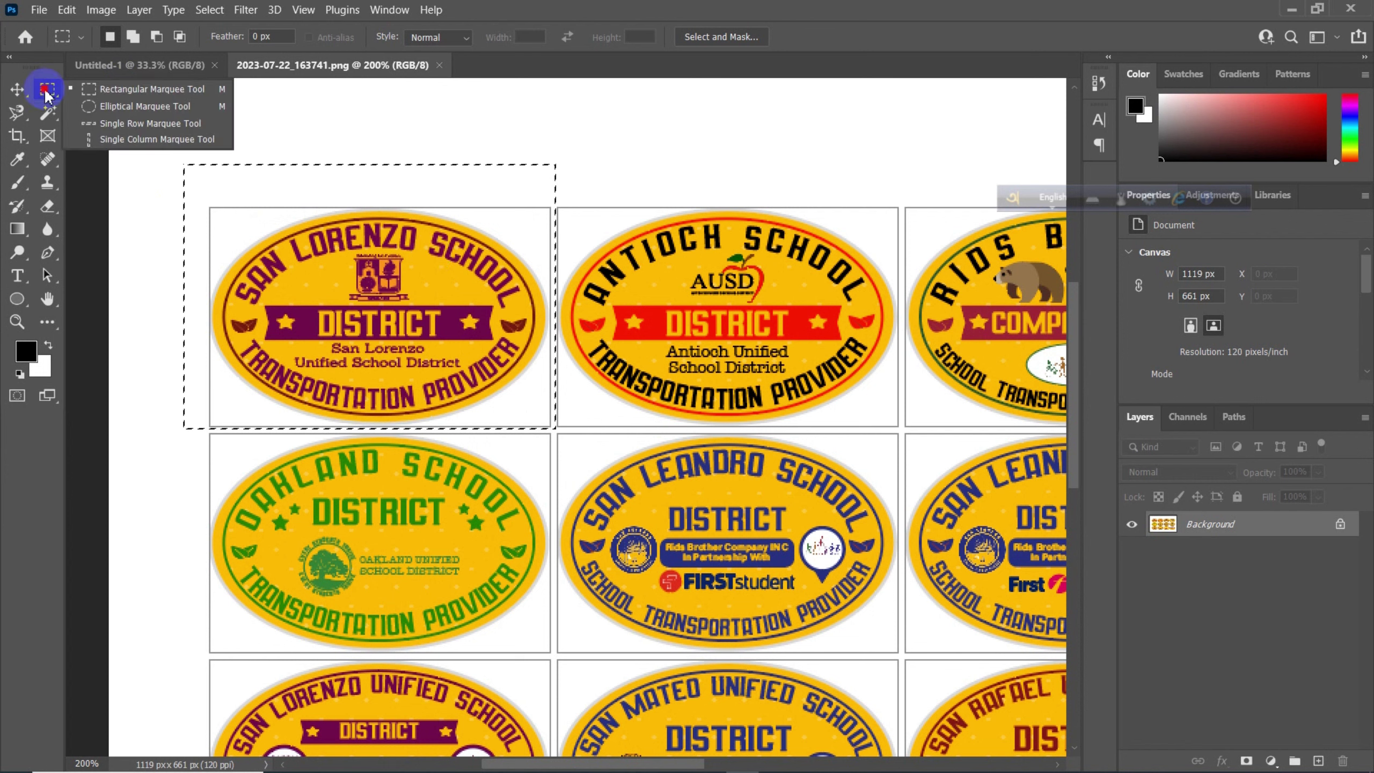
left_click(118, 90)
left_click(211, 182)
left_click_drag(203, 192, 557, 431)
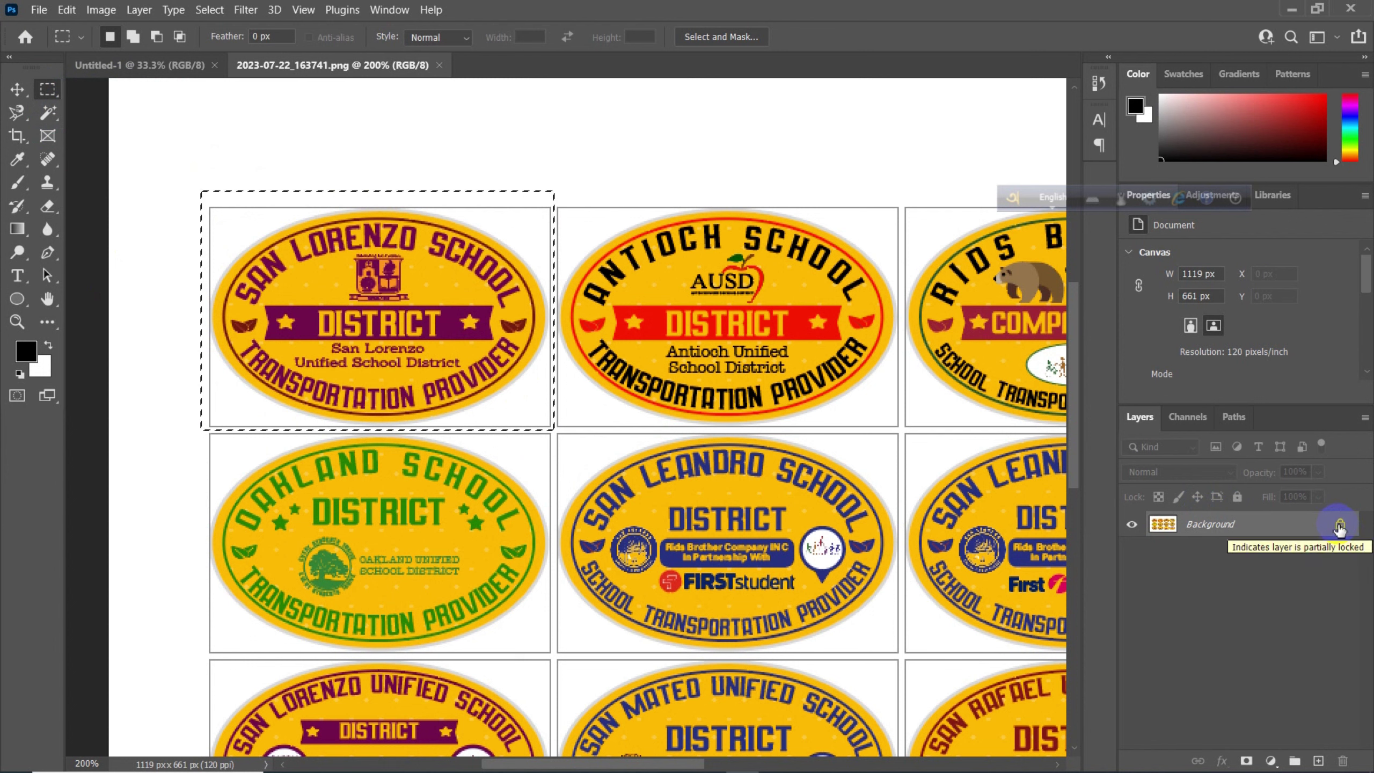
left_click_drag(1341, 528, 1297, 551)
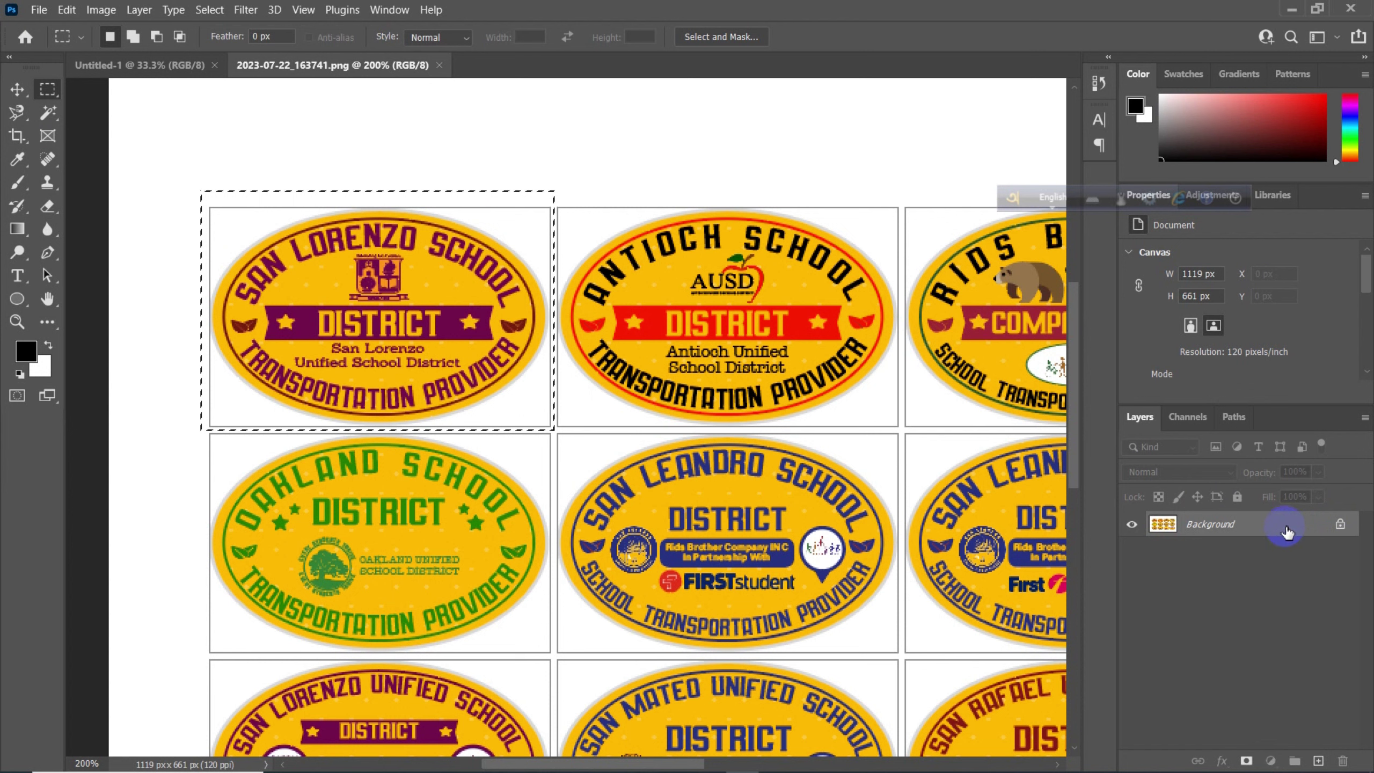
left_click(1341, 525)
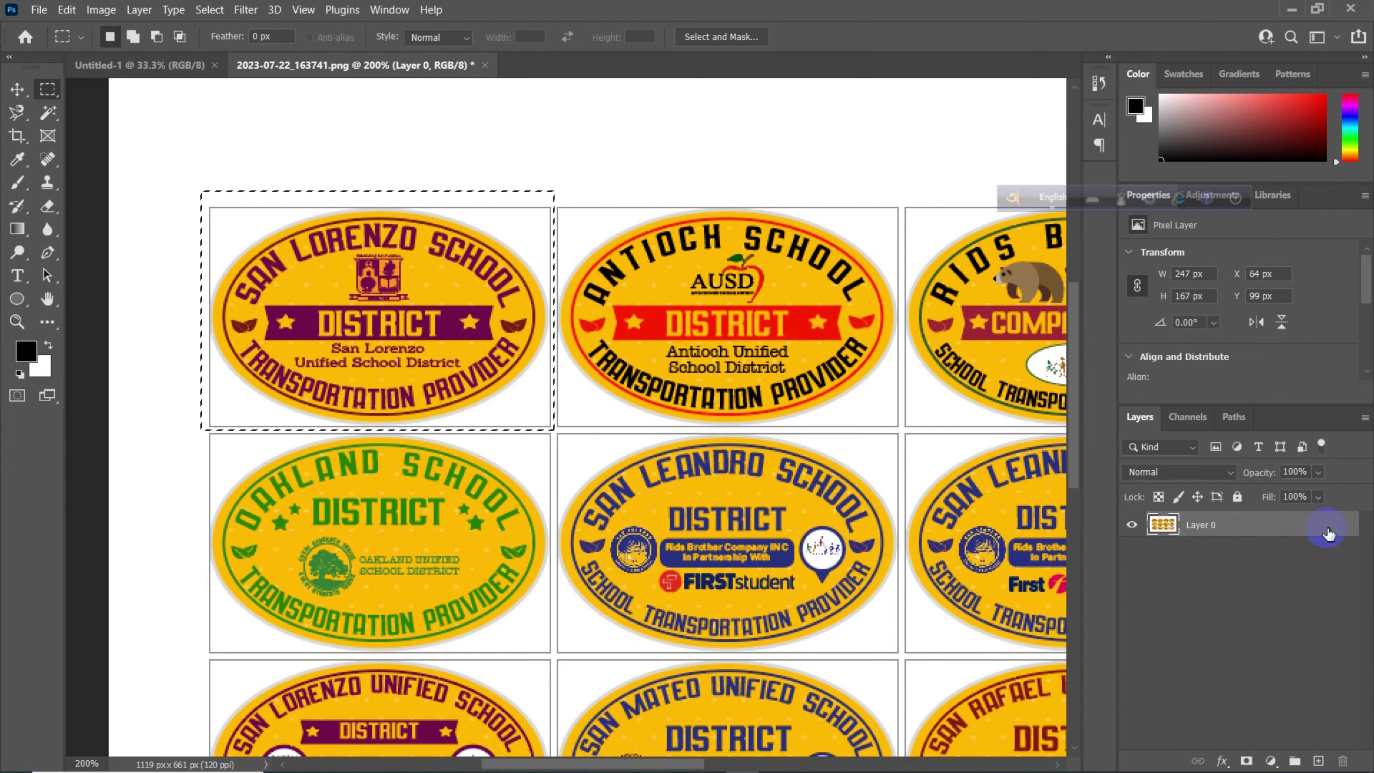
key("Delete")
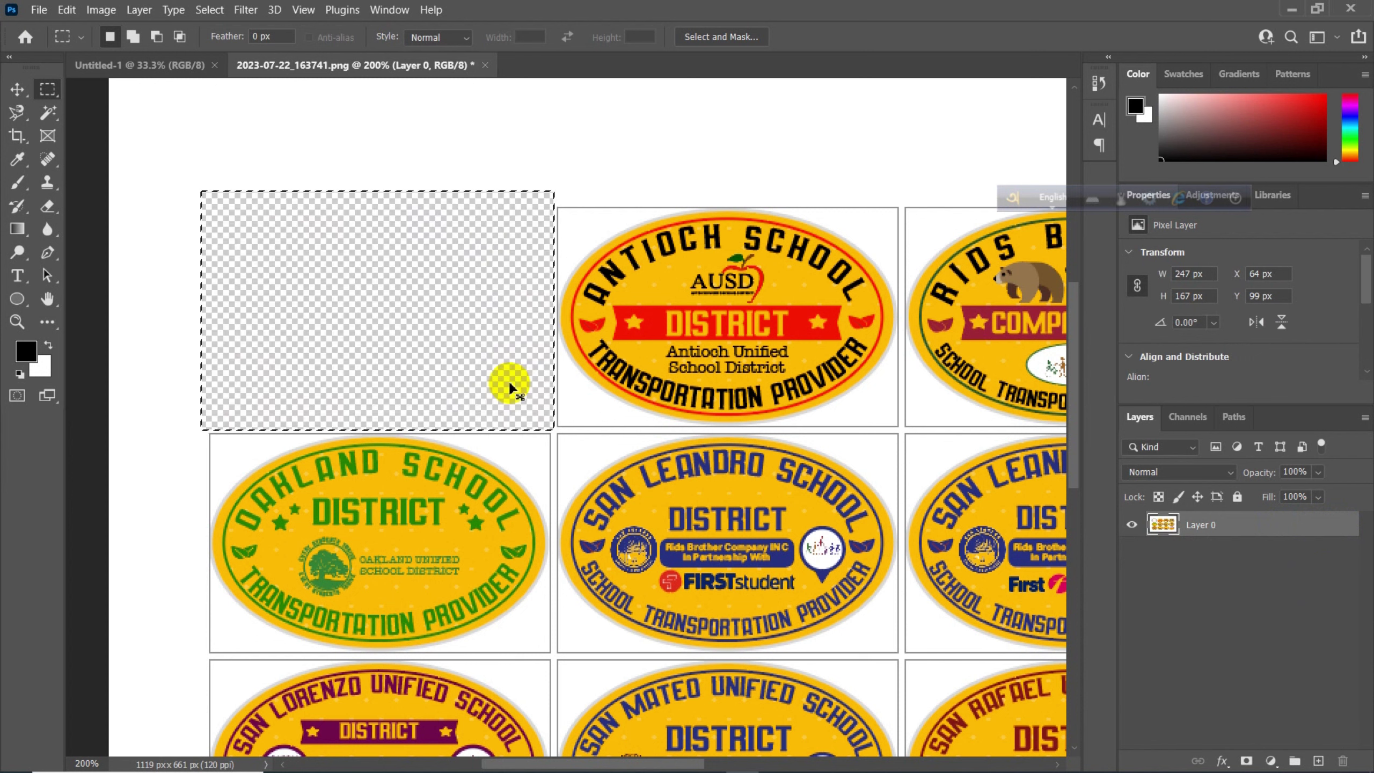
key("ctrl+z")
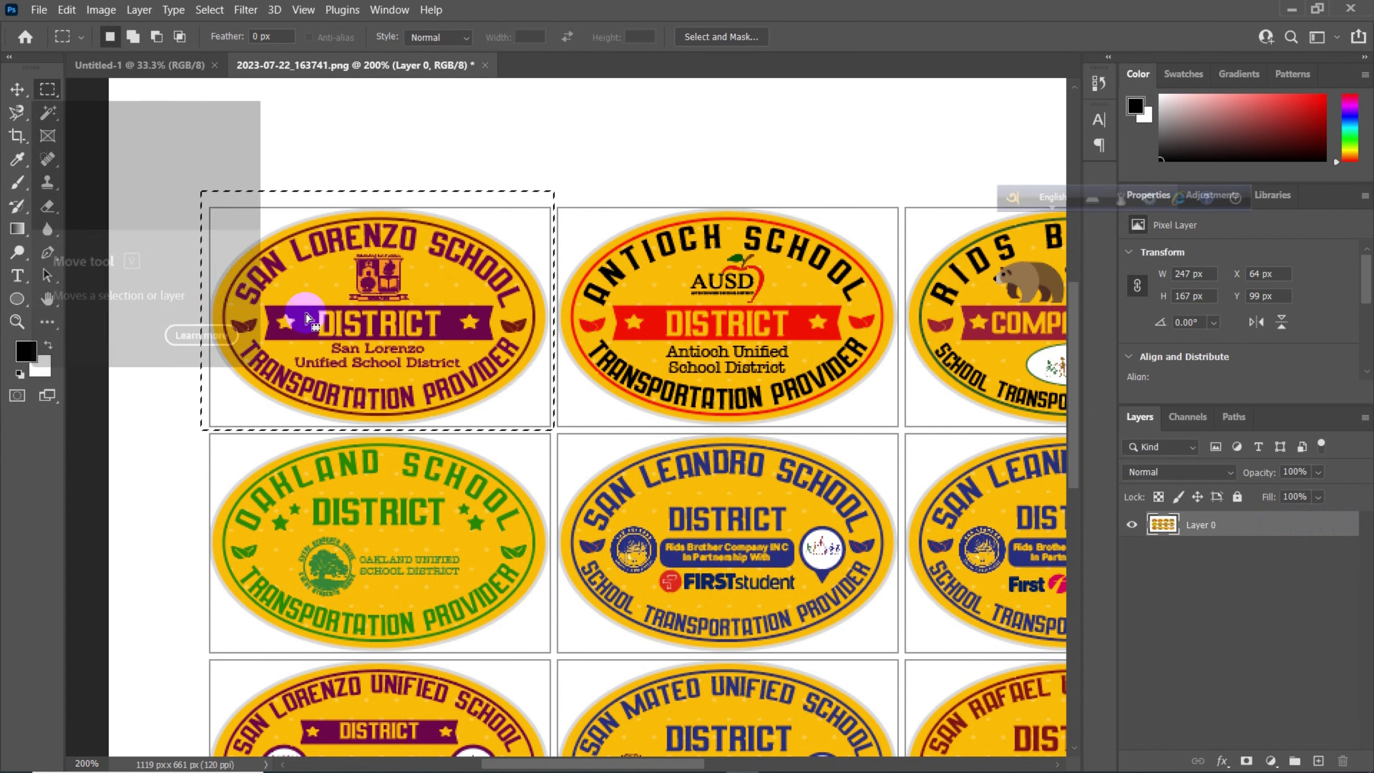
left_click(16, 89)
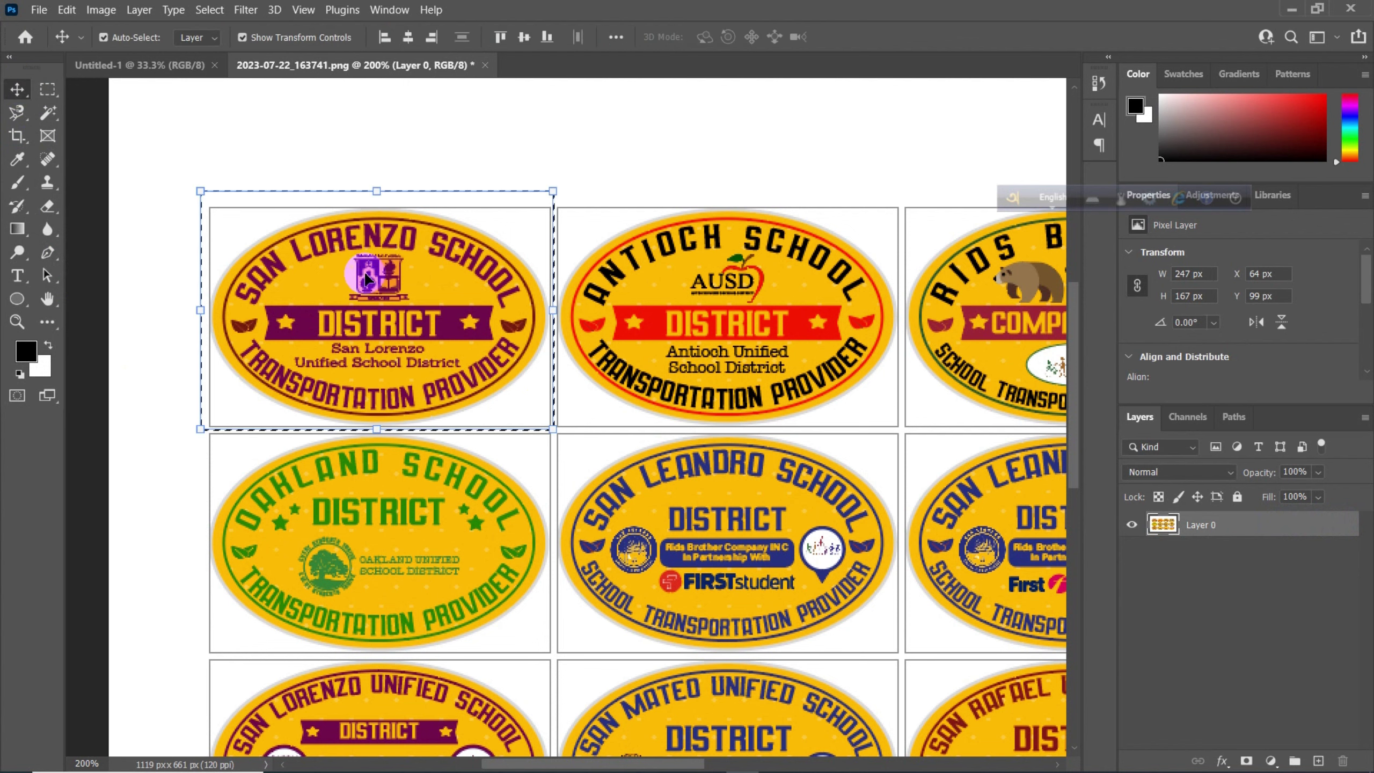
left_click_drag(455, 396, 382, 277)
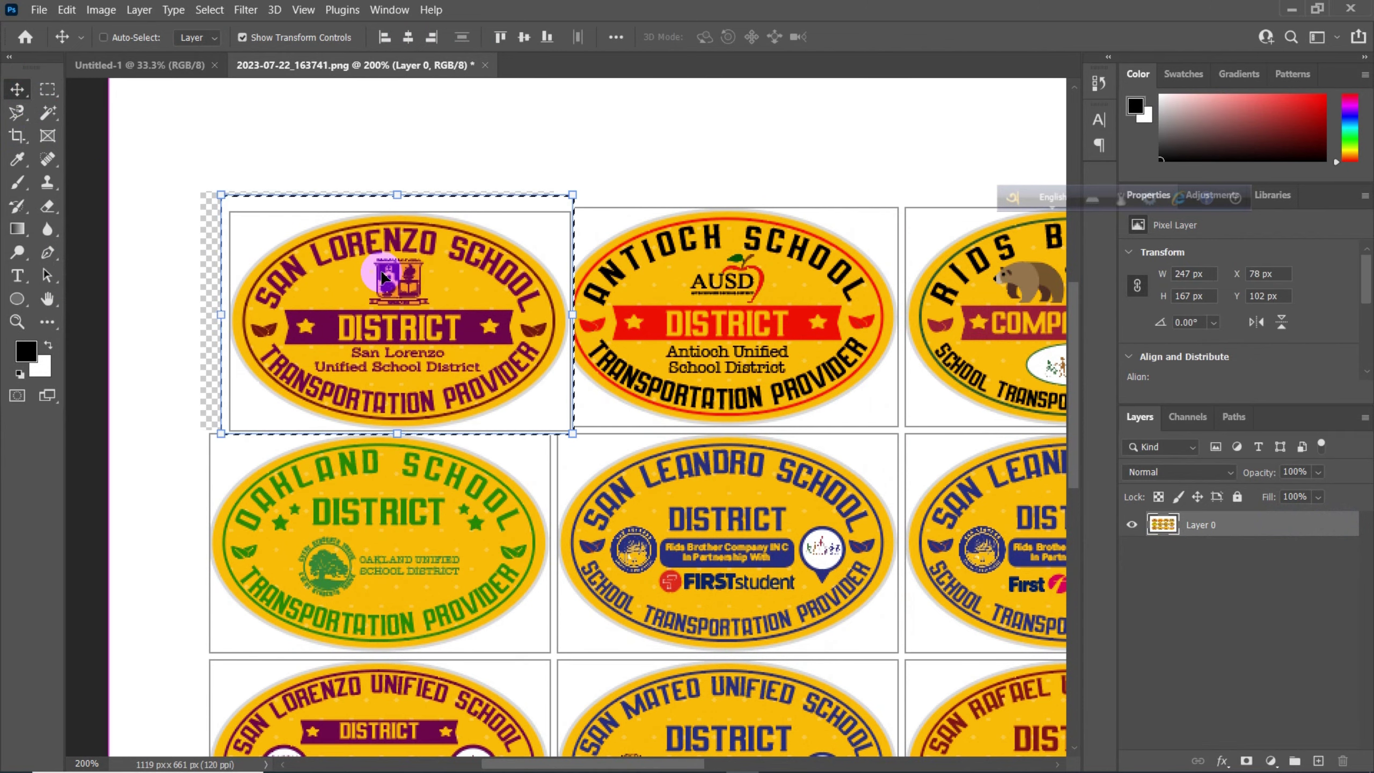
key("ctrl+z")
key("ctrl+z")
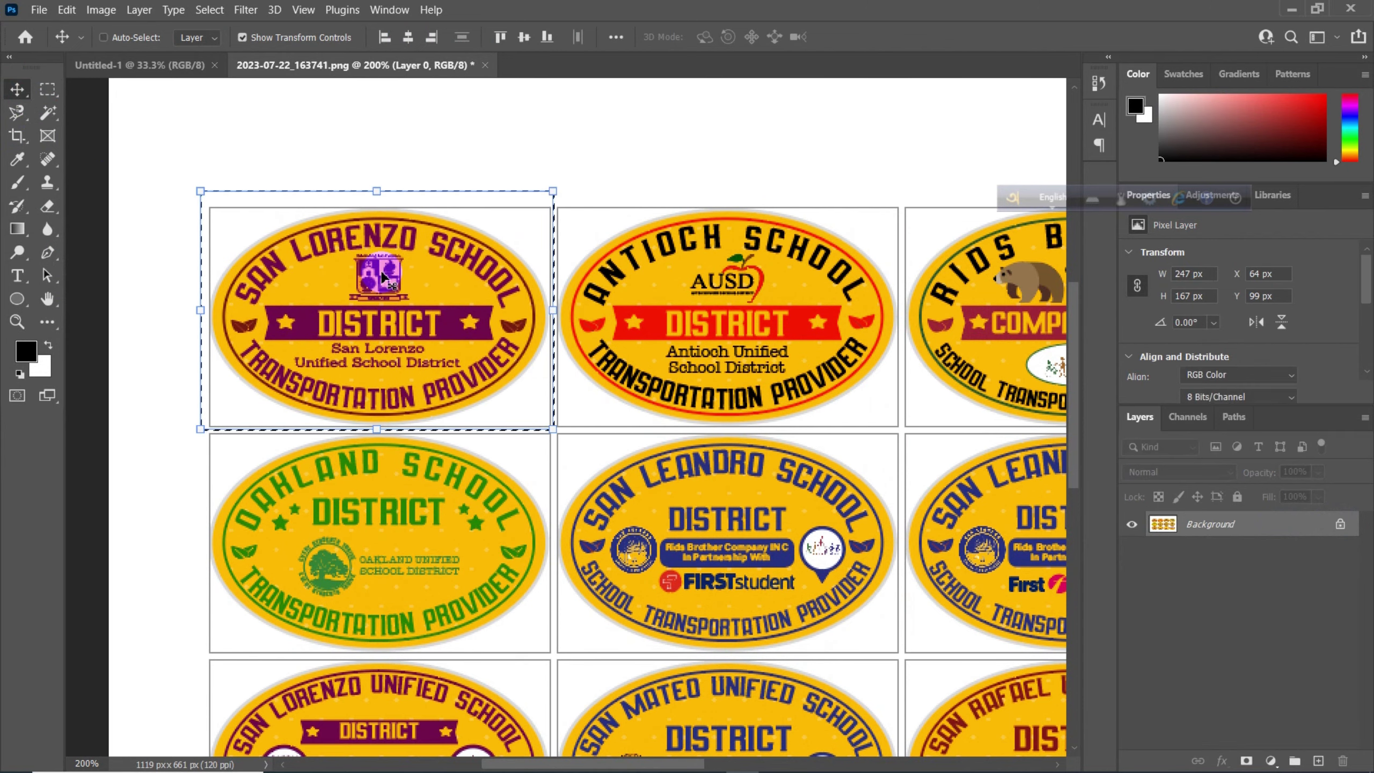
key("ctrl+d")
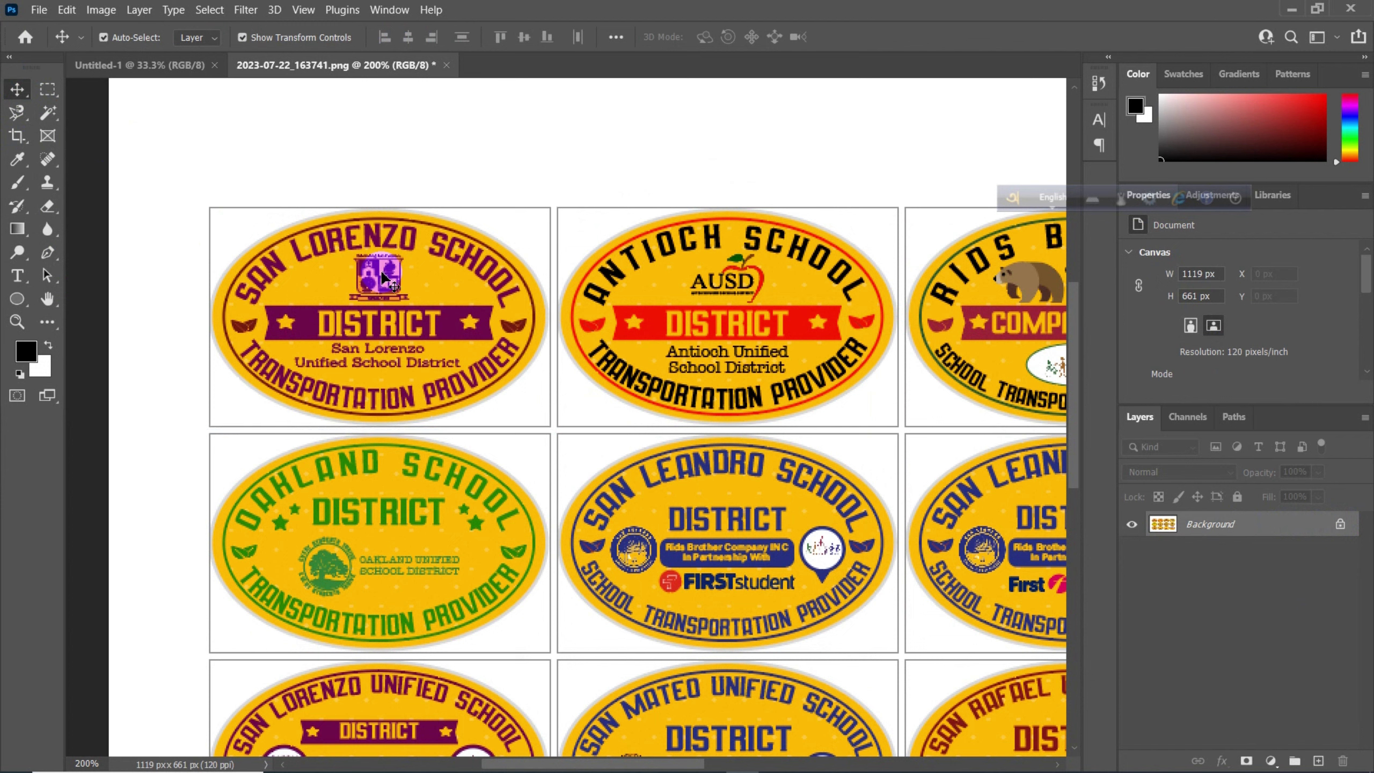
Step: Reselect the San Lorenzo badge with a rectangular marquee and unlock the Background into Layer 0
left_click(48, 89)
left_click_drag(50, 92, 101, 92)
left_click_drag(182, 169, 550, 421)
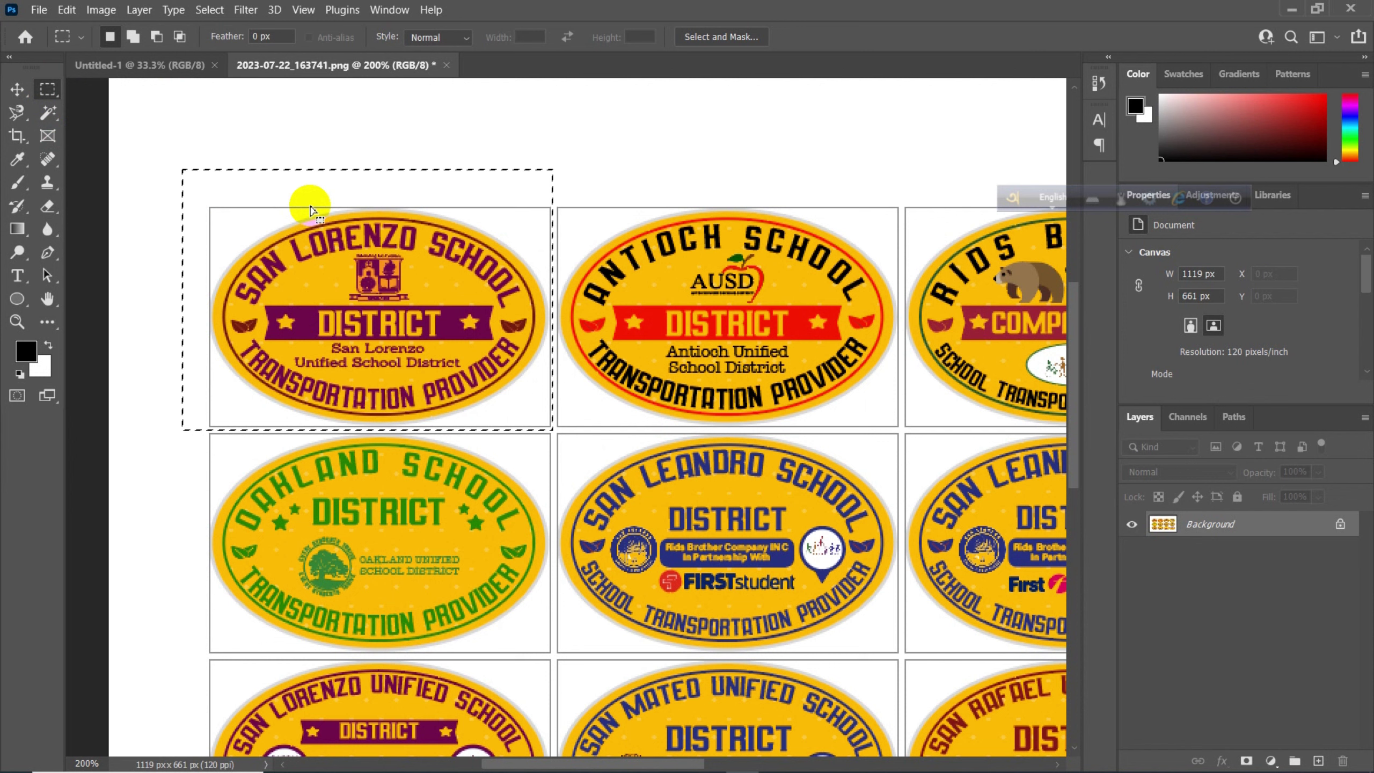
left_click(66, 9)
left_click(433, 246)
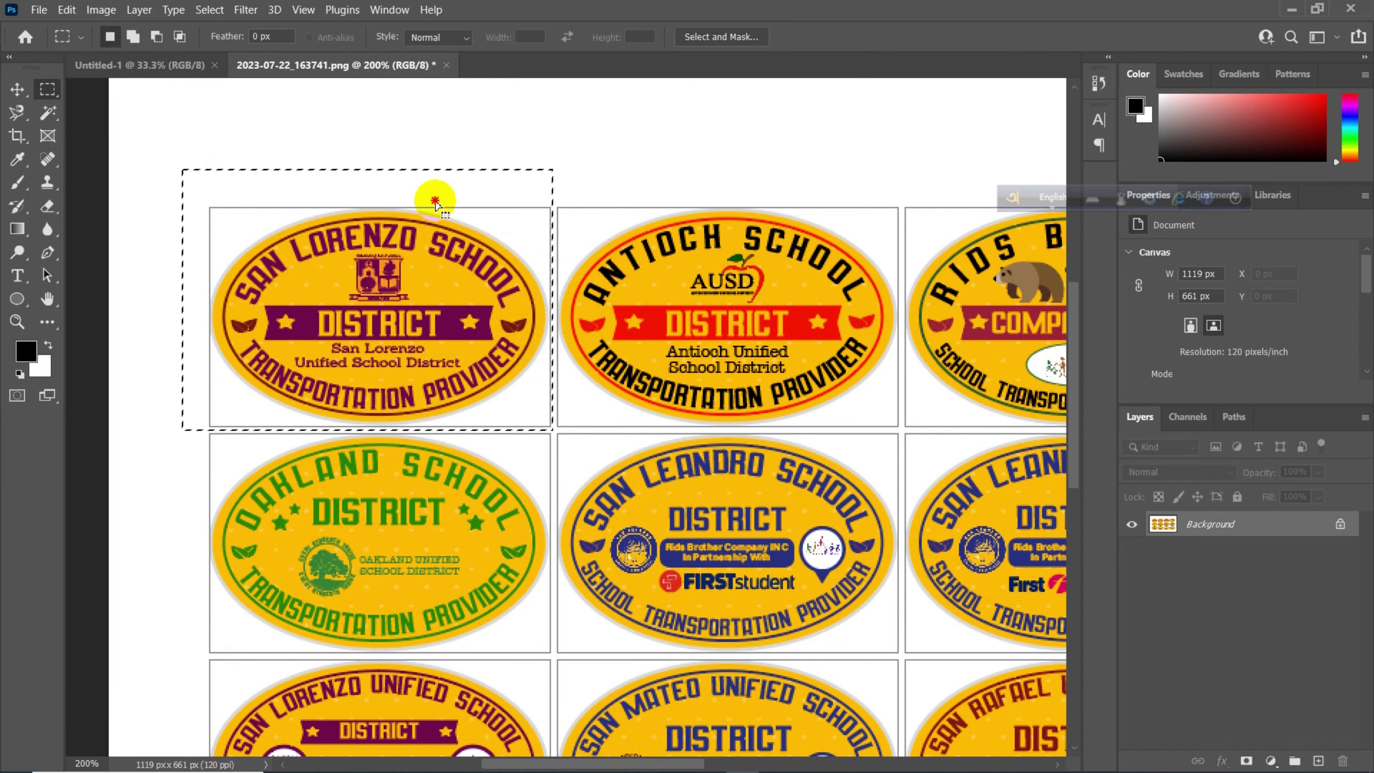
left_click(315, 237)
left_click_drag(201, 199, 518, 380)
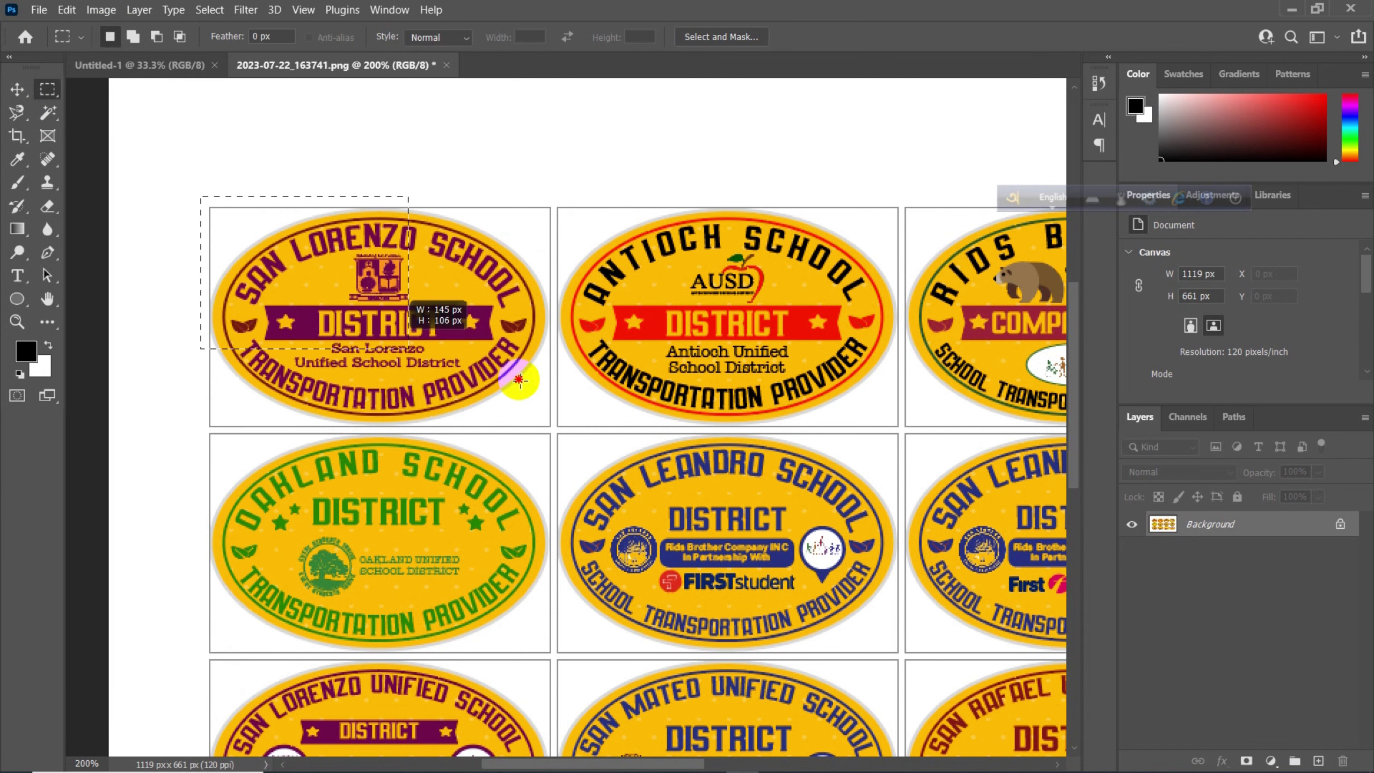
left_click_drag(558, 427, 553, 428)
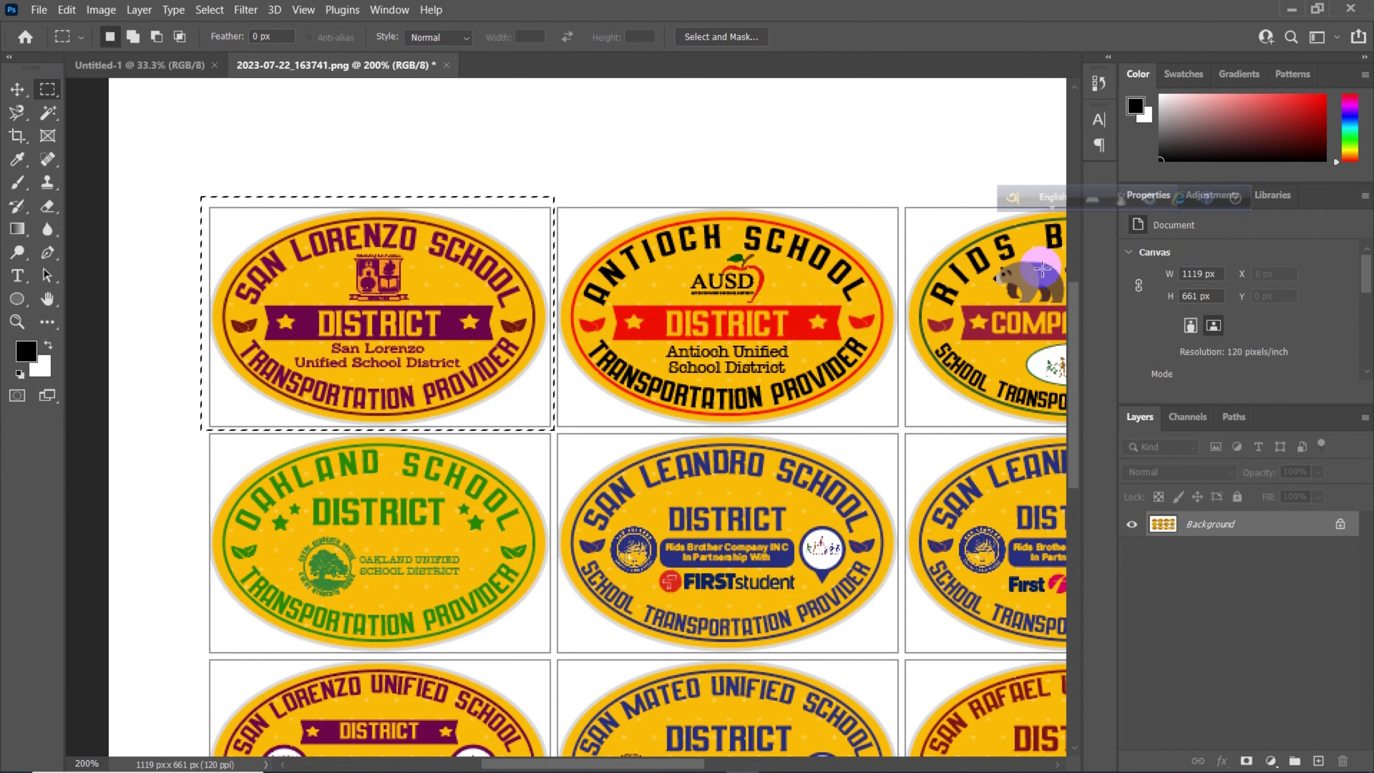
left_click(1342, 525)
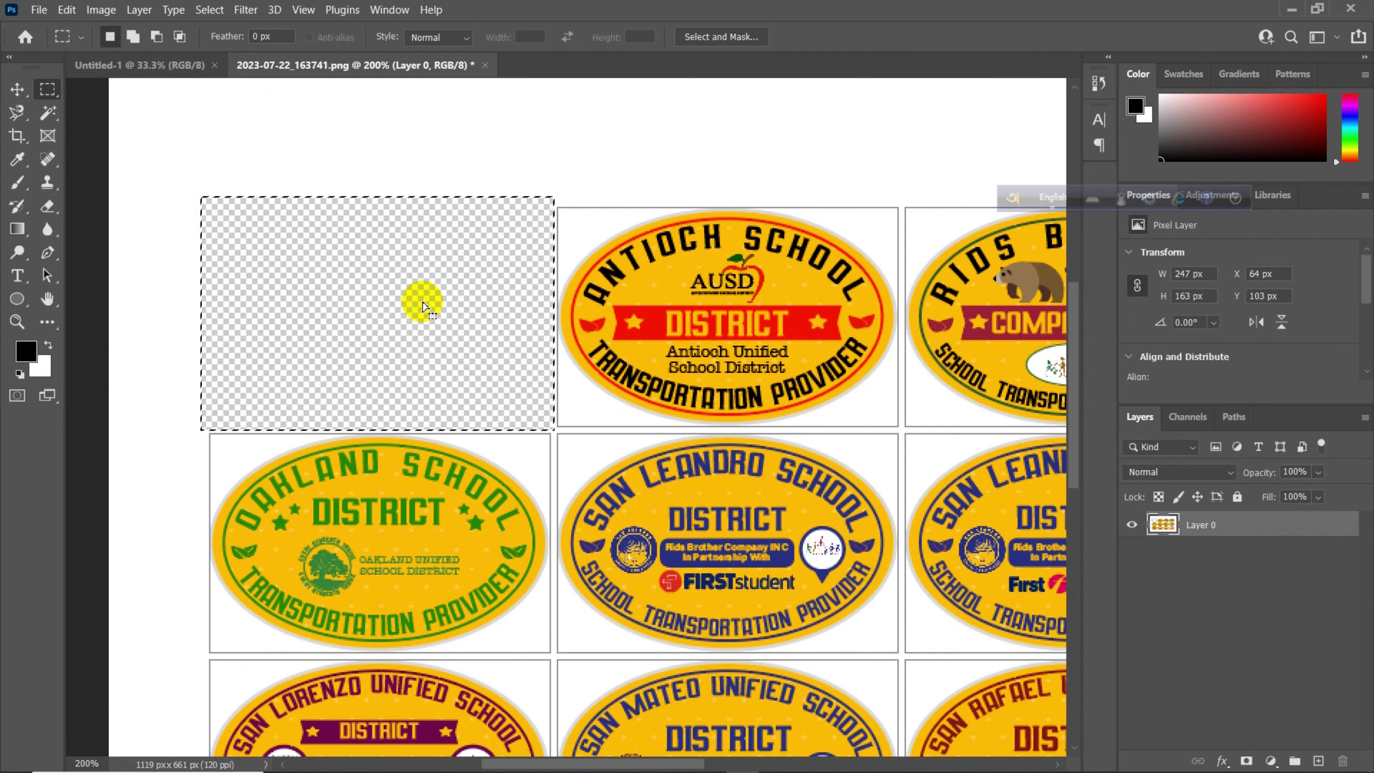
Step: Restore the San Lorenzo badge, Copy Merged it, and paste it onto a new Layer 1
left_click(423, 306, "ctrl")
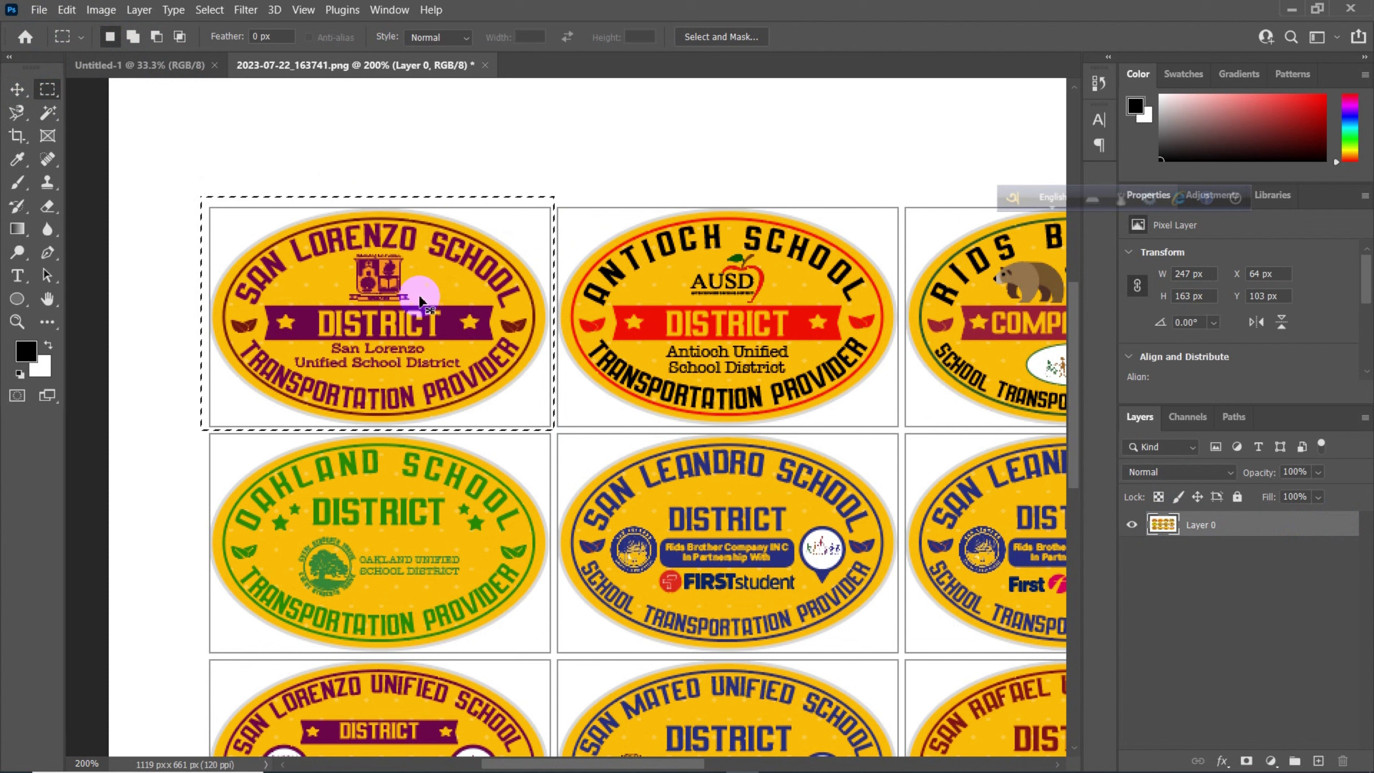
left_click(66, 9)
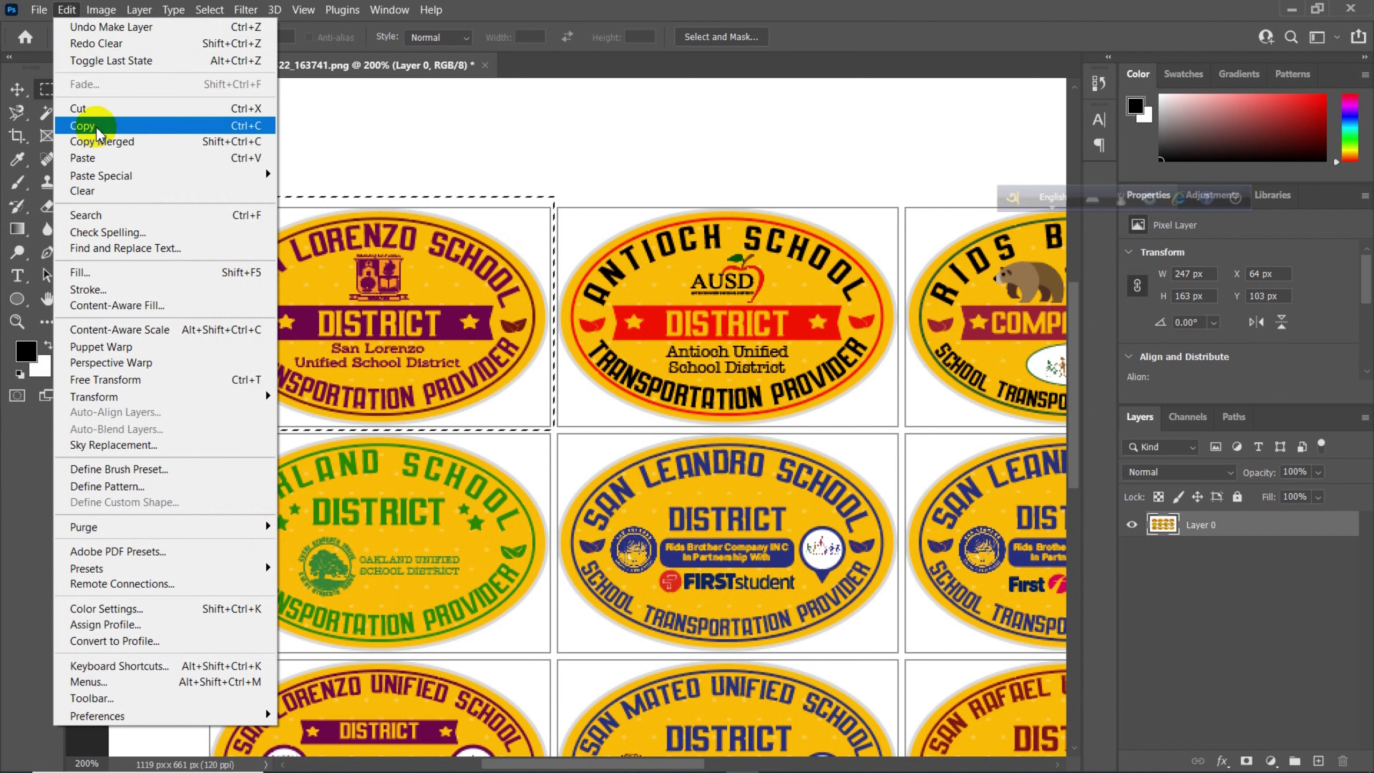
left_click(99, 141)
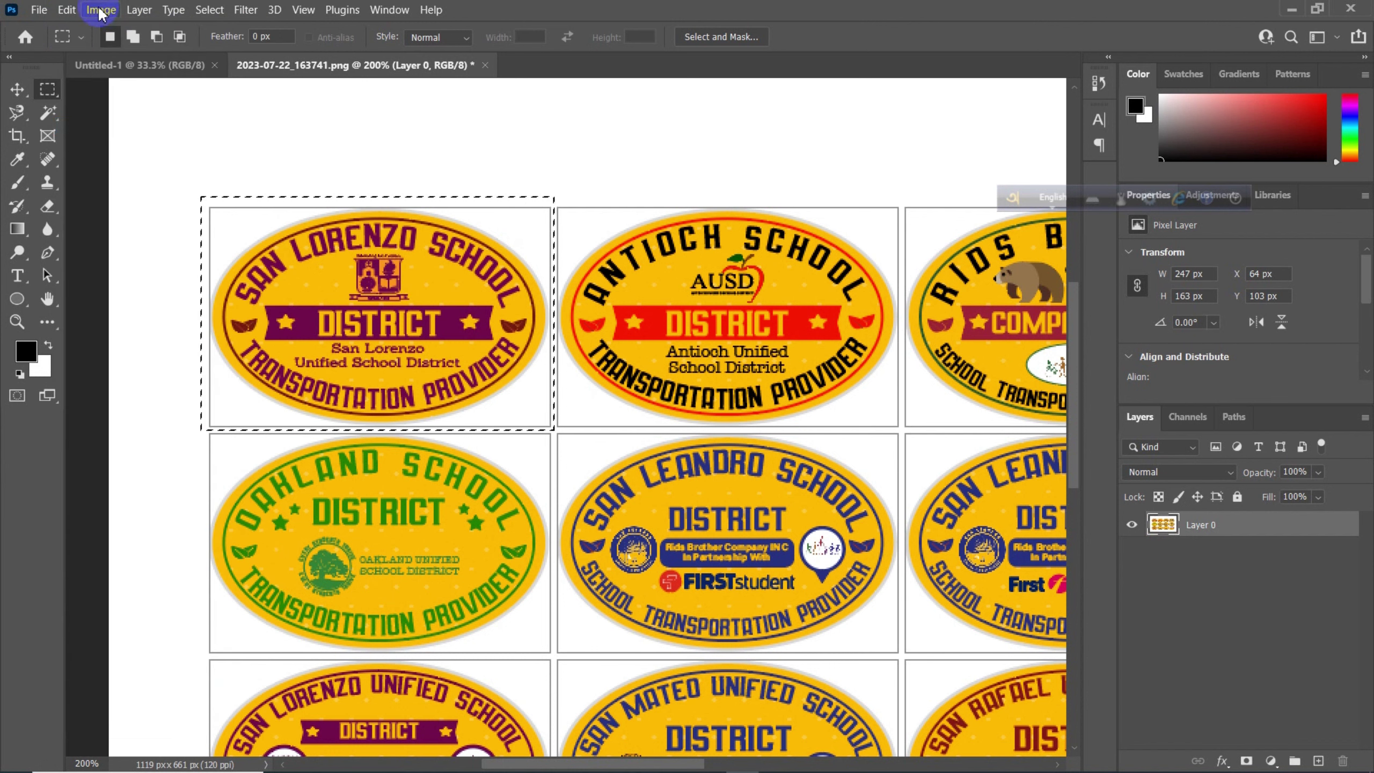
left_click(66, 9)
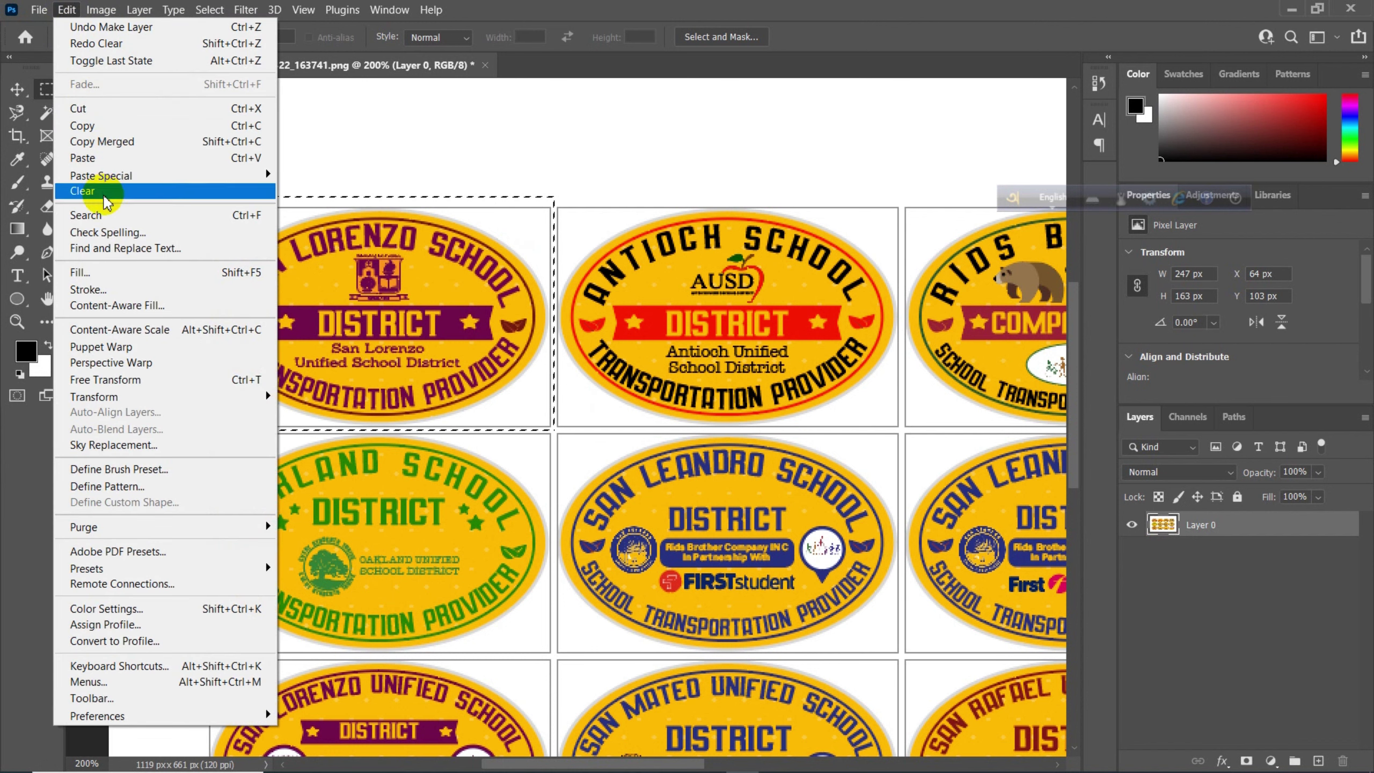
left_click(96, 159)
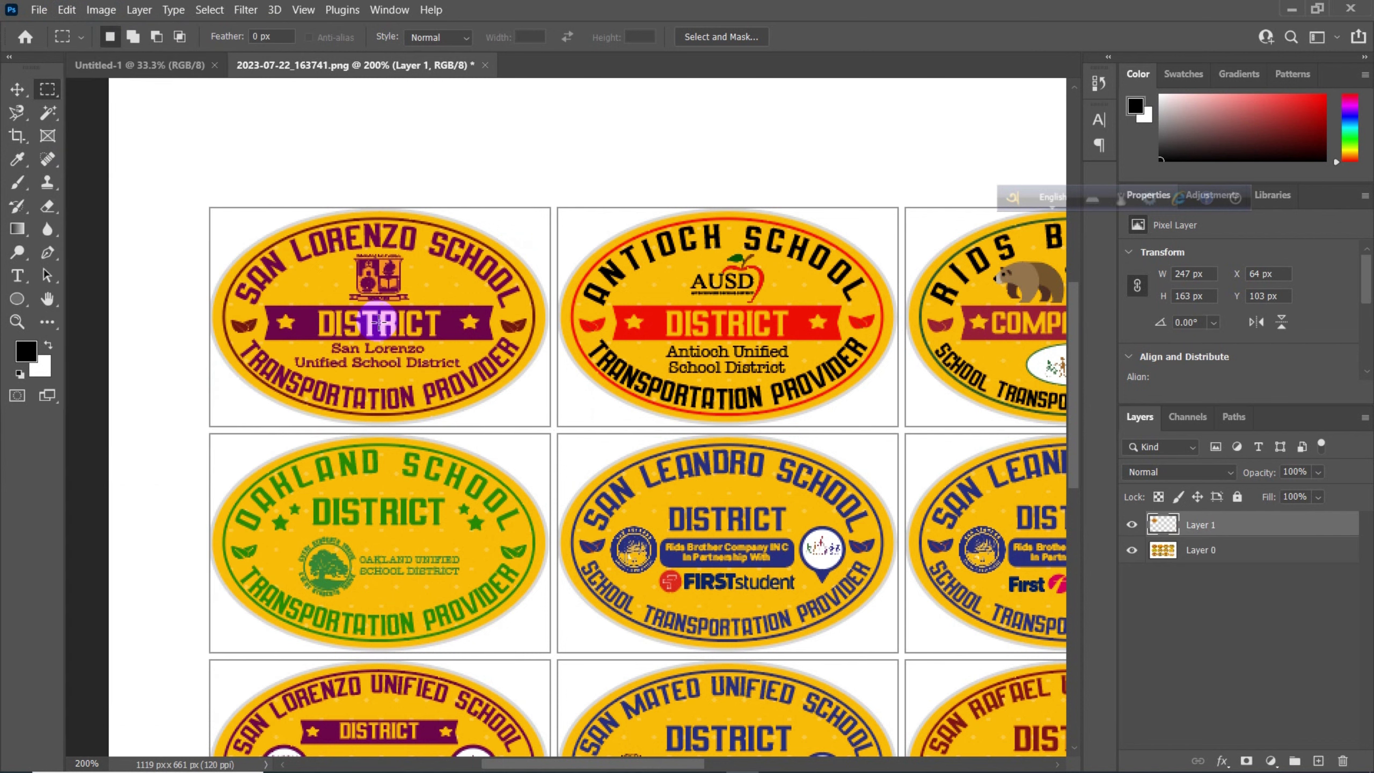
left_click(15, 92)
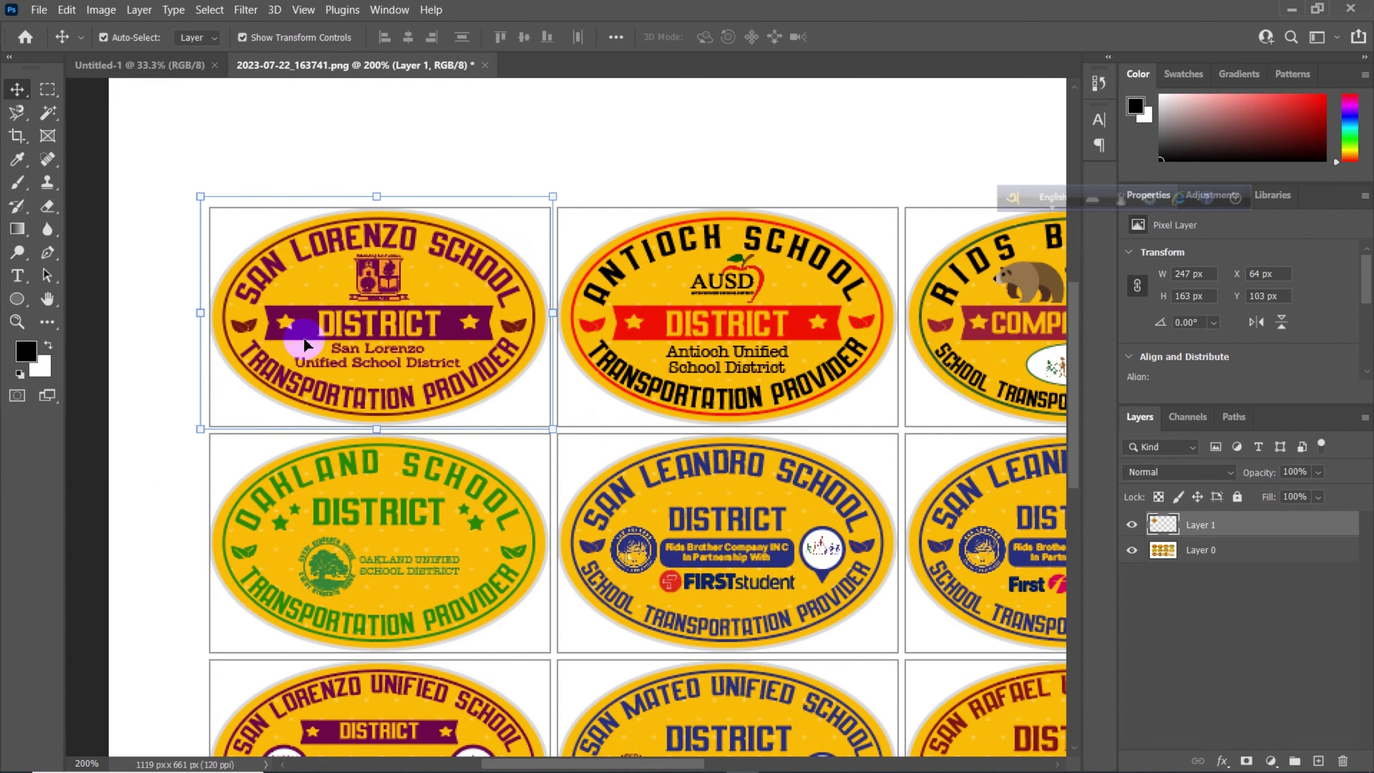
Step: Move the pasted San Lorenzo copy around, then merge and undo it away and zoom out
left_click_drag(344, 237, 718, 687)
left_click_drag(765, 497, 572, 468)
scroll(572, 468, "down", 5)
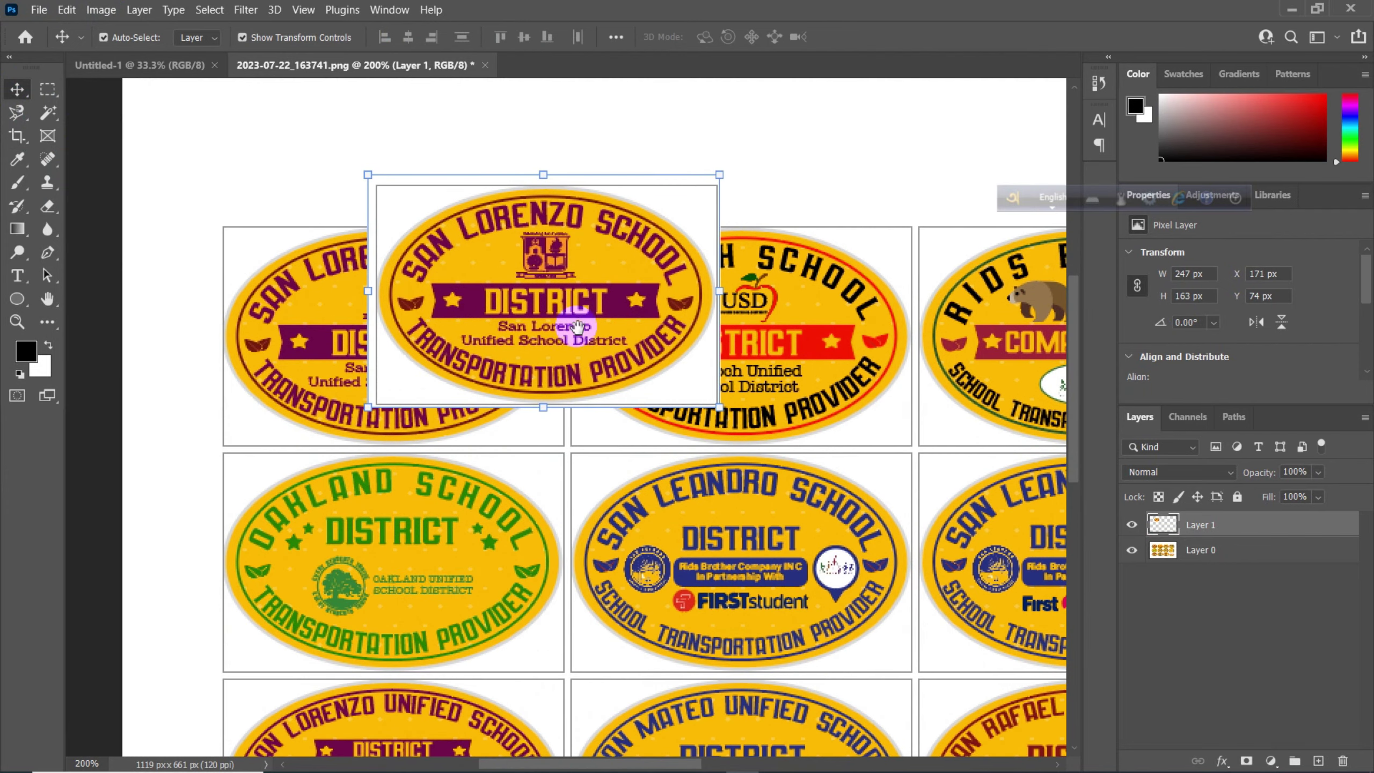
left_click_drag(548, 285, 548, 357)
key("ctrl+e")
key("ctrl+z")
key("ctrl+z")
key("ctrl+z")
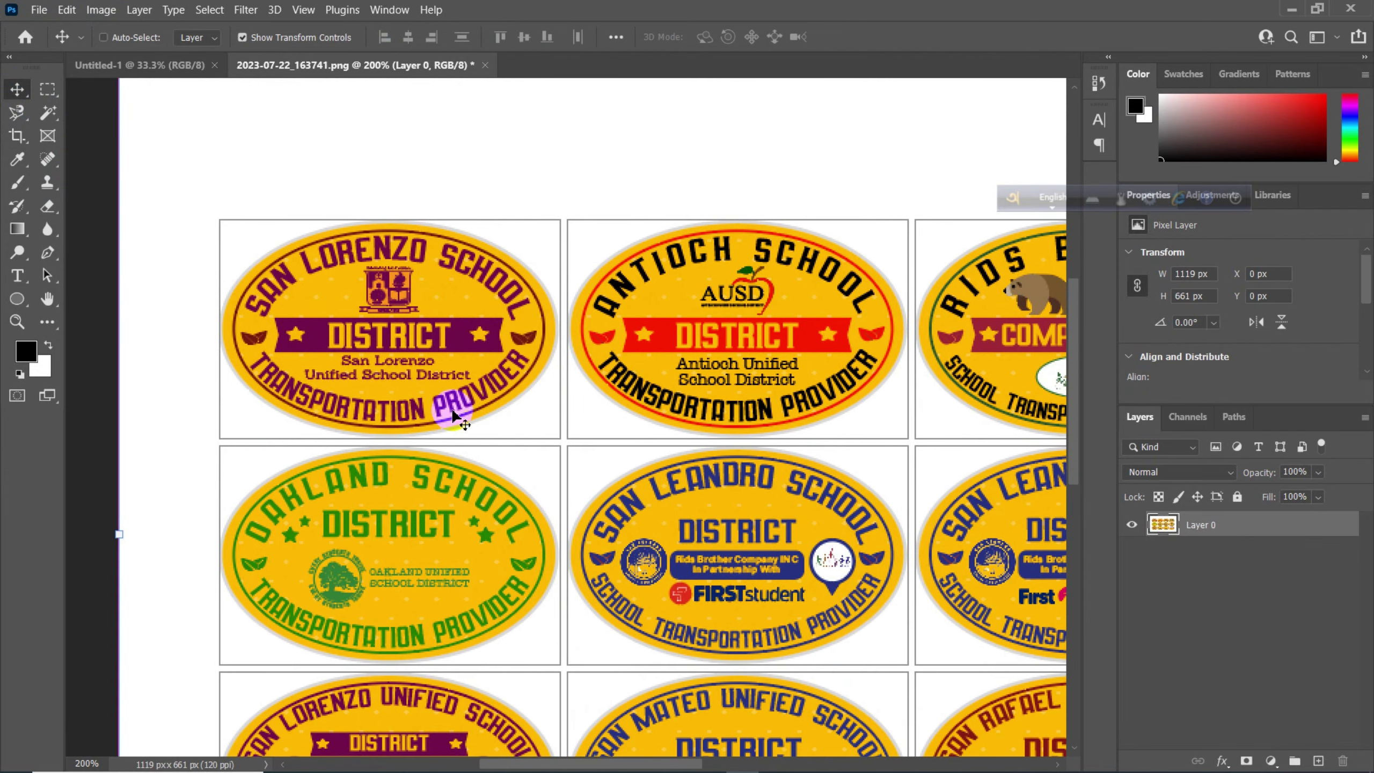
key("ctrl+minus")
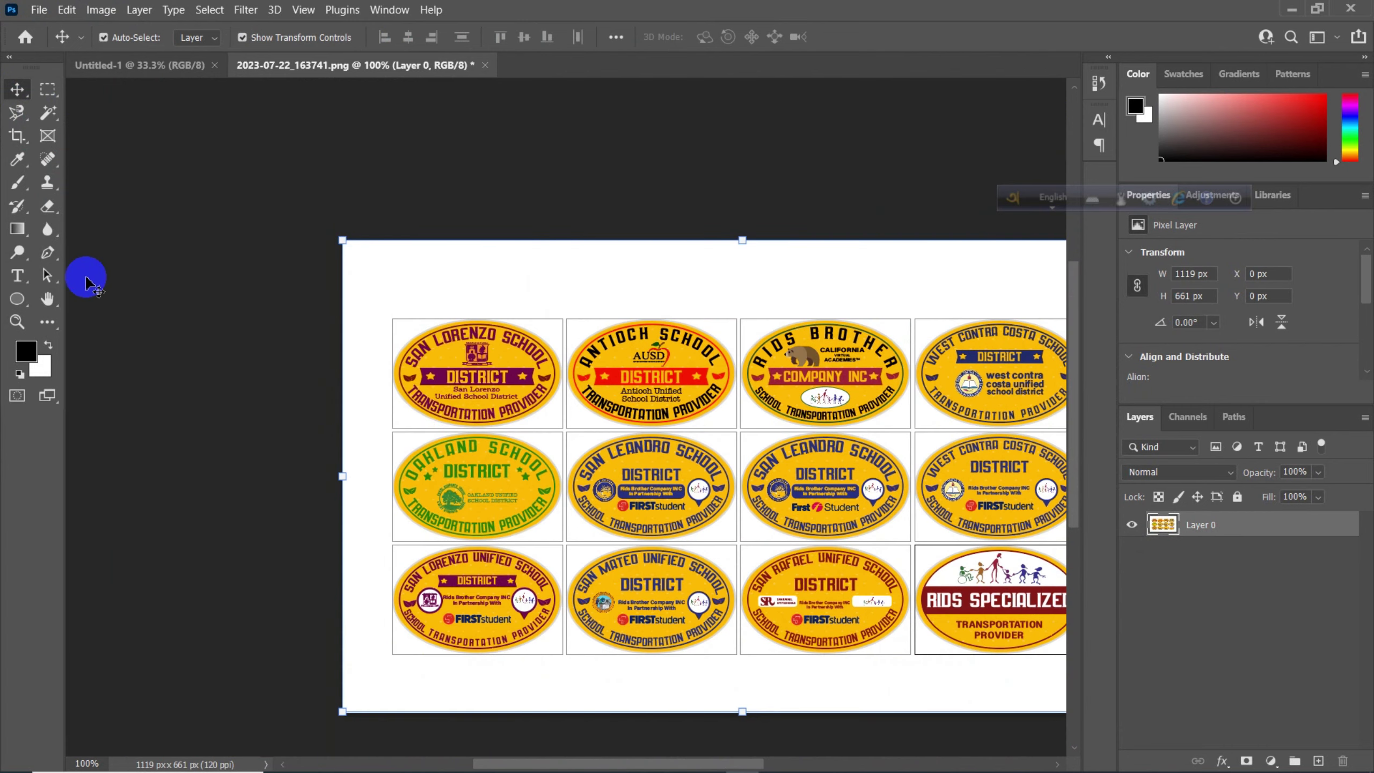
Step: Switch to the freehand Lasso Tool from the lasso tool variants
scroll(344, 368, "up", 1)
scroll(431, 432, "down", 1)
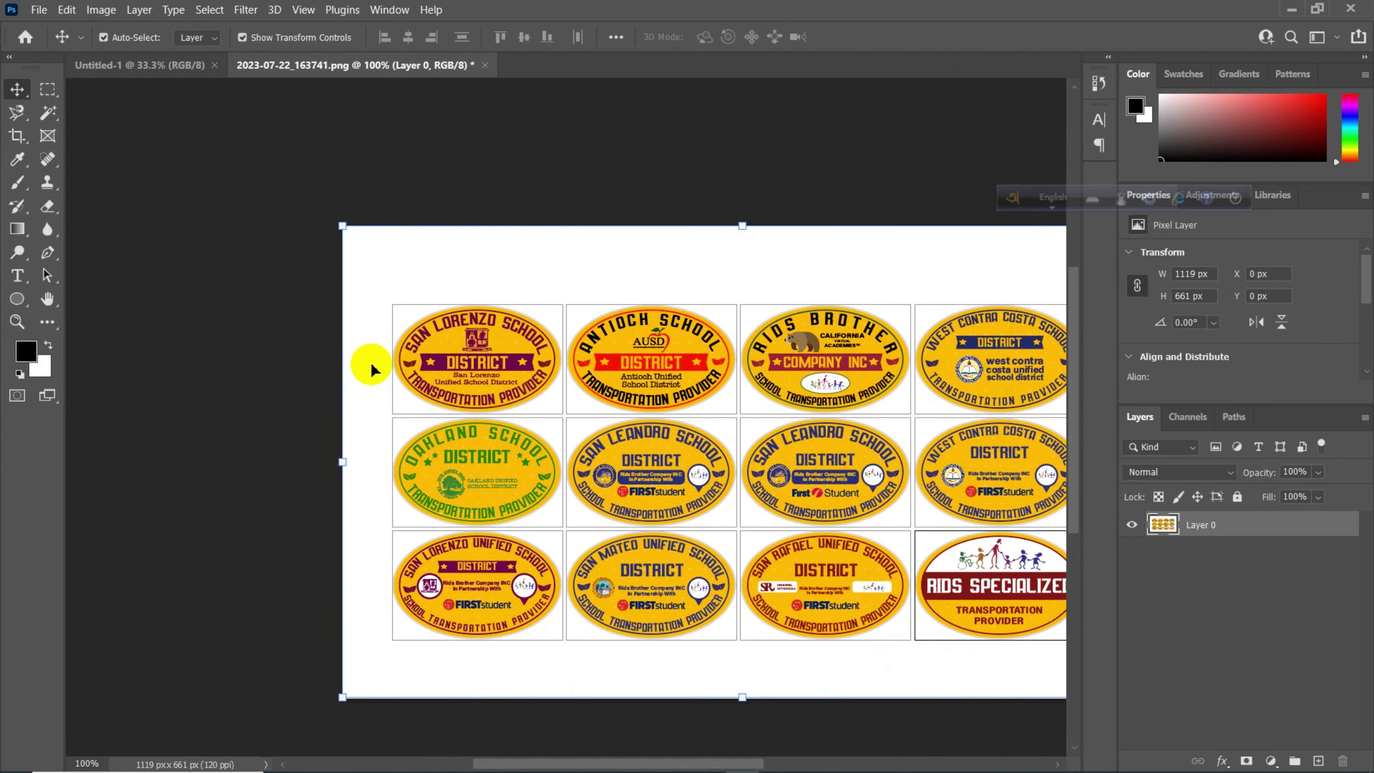
left_click(49, 114)
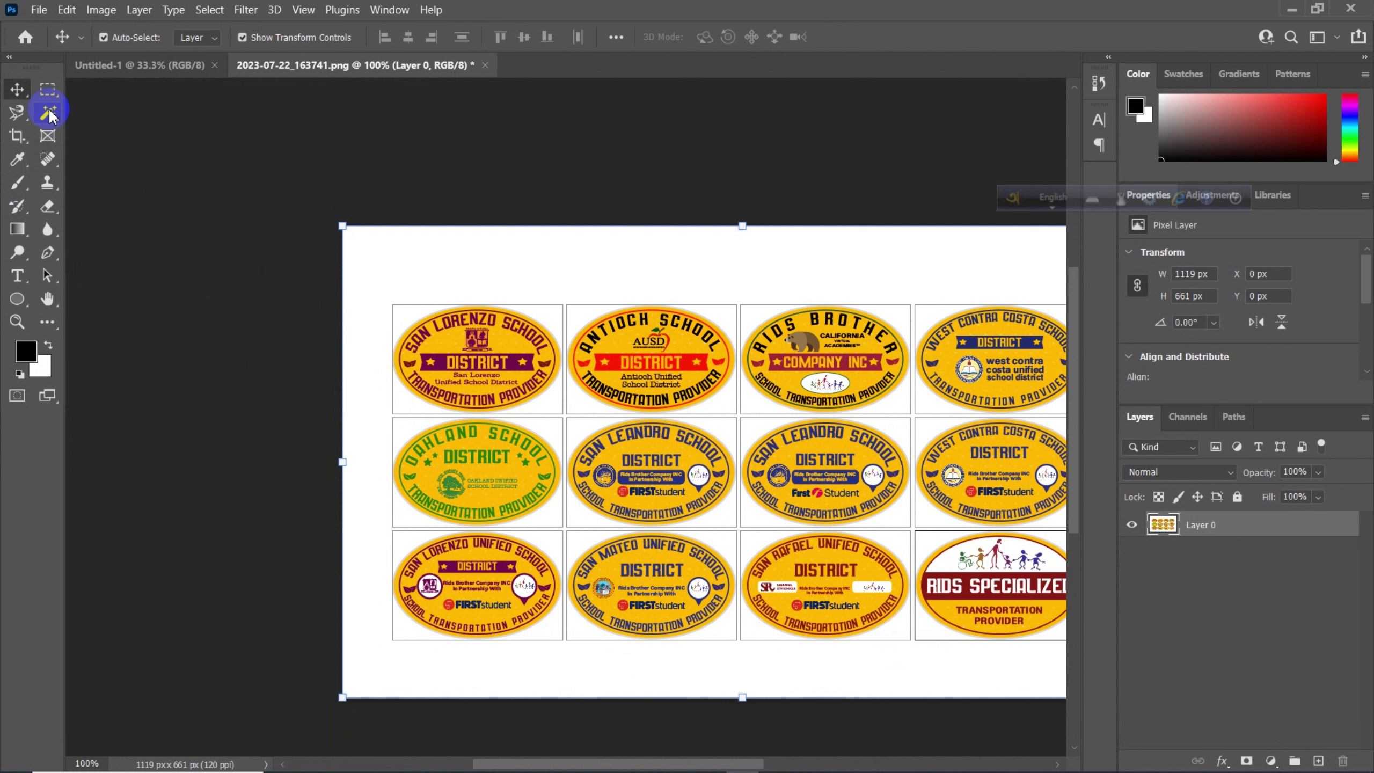
left_click(13, 116)
mouse_move(13, 116)
left_mouse_down()
mouse_move(89, 121)
mouse_move(142, 152)
mouse_move(81, 113)
mouse_move(93, 133)
left_mouse_up()
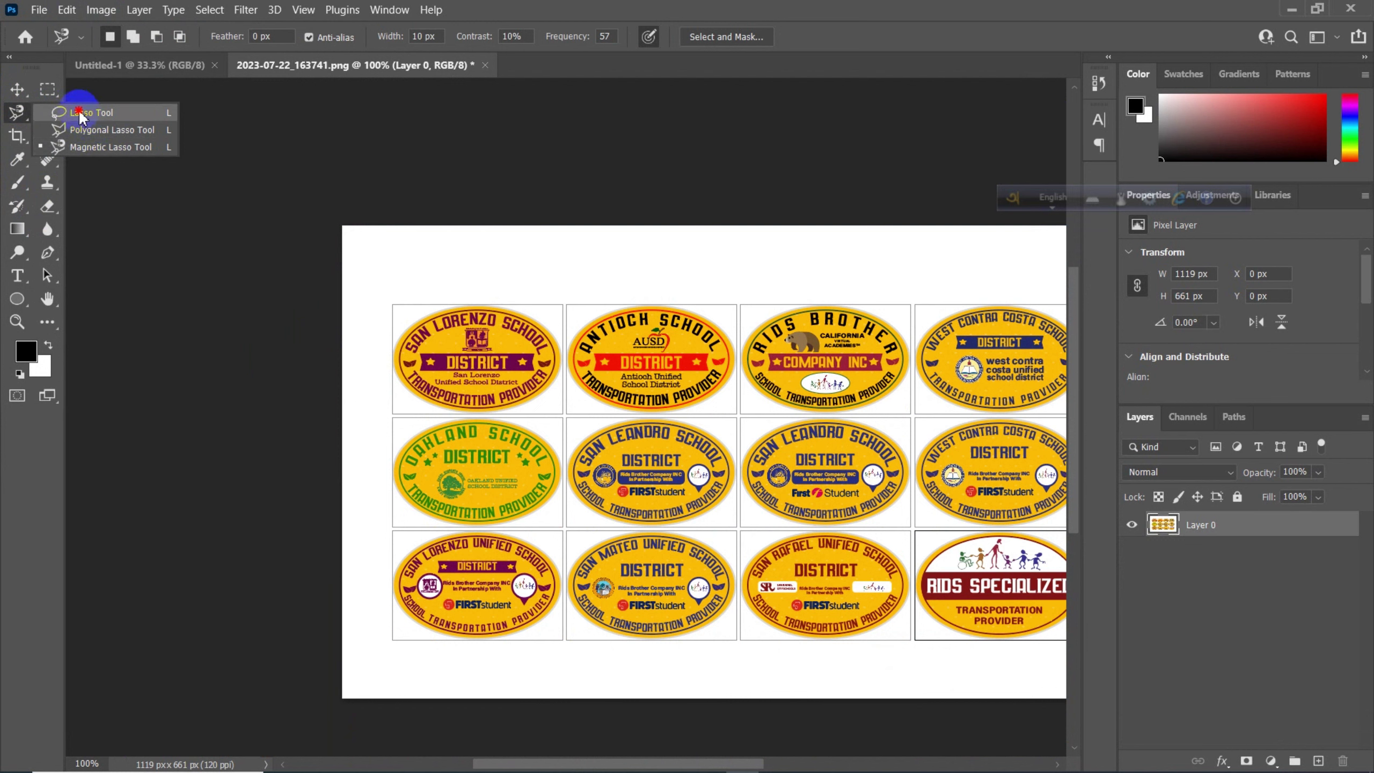
left_click(114, 116)
Step: Try freehand lasso selections by San Lorenzo, dismiss the no-pixels warning, and pick Polygonal Lasso
mouse_move(392, 291)
left_mouse_down()
mouse_move(387, 352)
mouse_move(416, 396)
mouse_move(472, 416)
mouse_move(568, 397)
mouse_move(498, 275)
mouse_move(392, 337)
mouse_move(511, 289)
mouse_move(580, 290)
mouse_move(535, 365)
mouse_move(477, 388)
mouse_move(542, 338)
mouse_move(463, 369)
mouse_move(603, 292)
mouse_move(583, 291)
mouse_move(563, 335)
left_mouse_up()
left_click(416, 350)
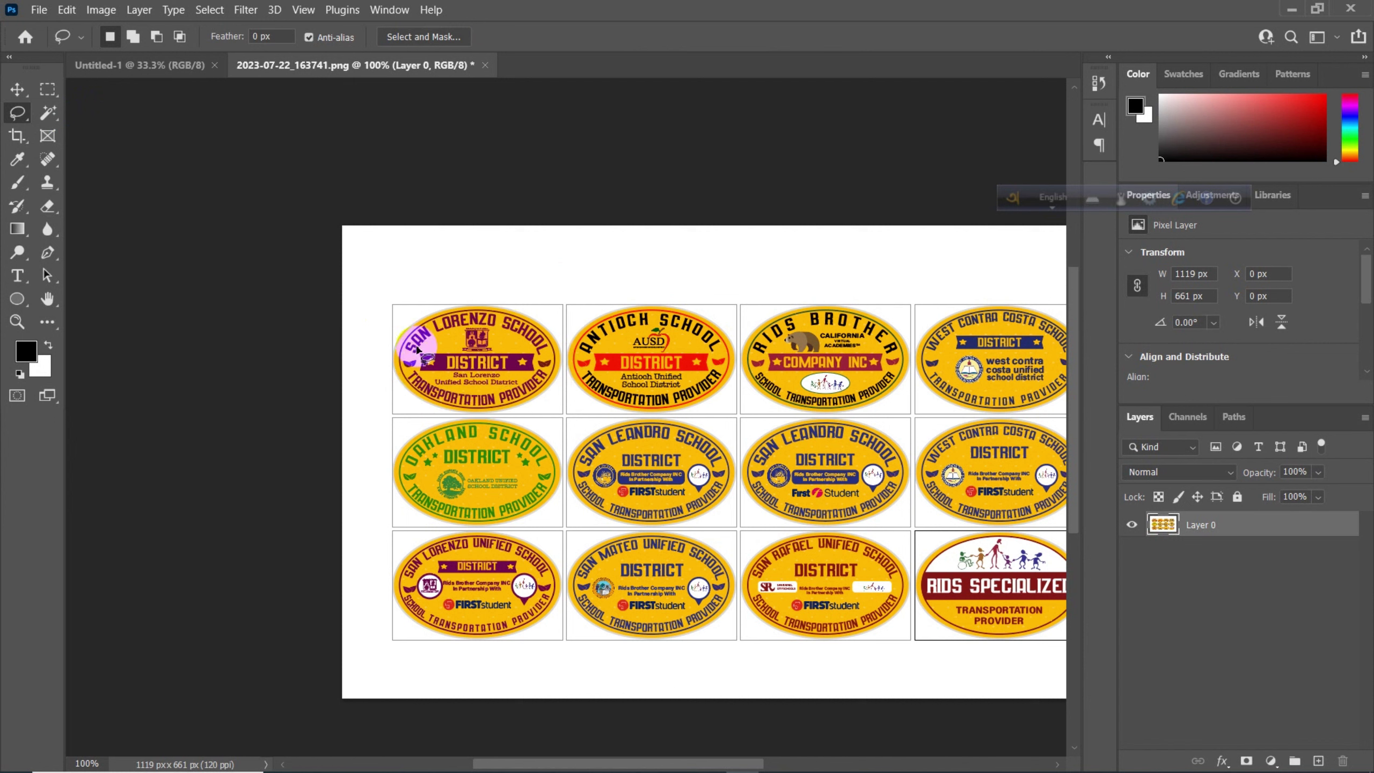
mouse_move(385, 294)
left_mouse_down()
mouse_move(393, 393)
mouse_move(362, 316)
mouse_move(449, 436)
mouse_move(546, 352)
mouse_move(498, 277)
left_mouse_up()
left_click(690, 301)
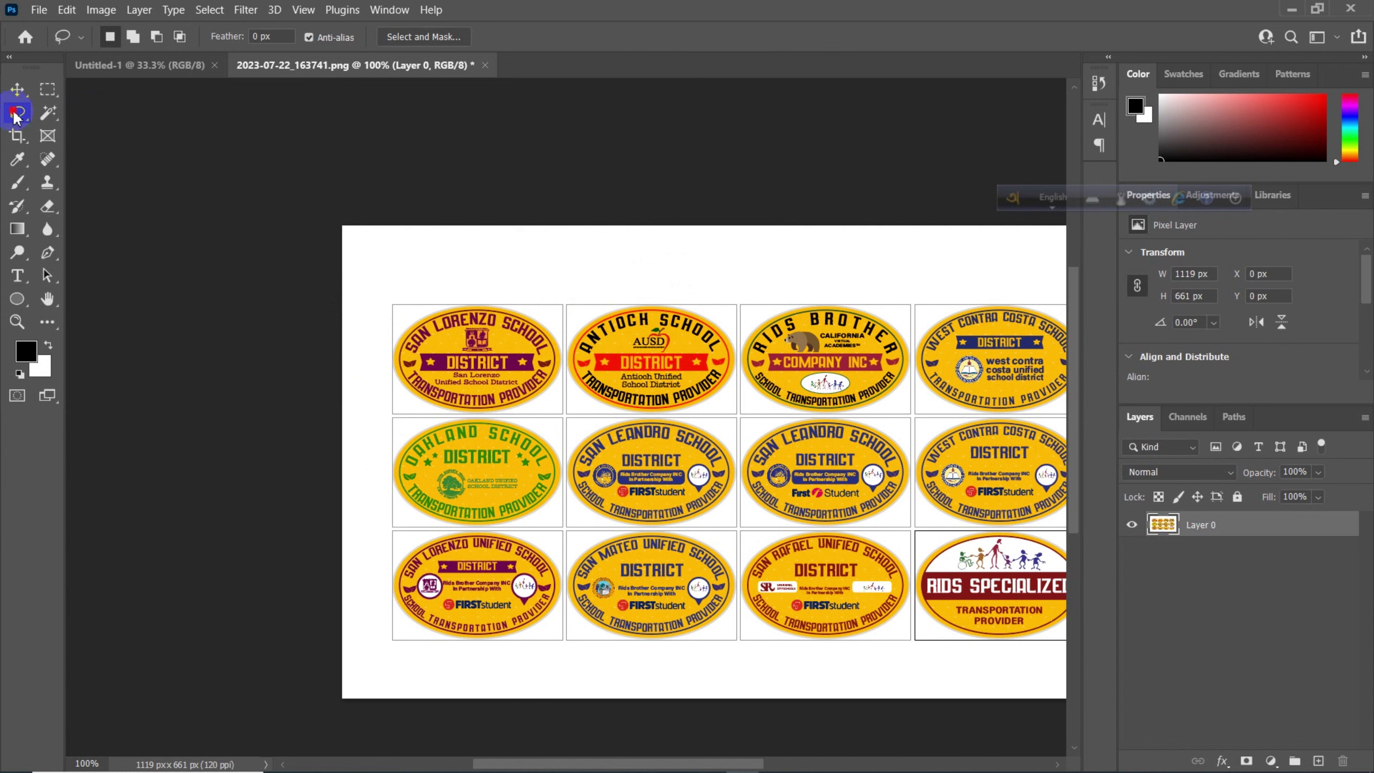
left_click_drag(16, 117, 99, 134)
left_click(415, 281)
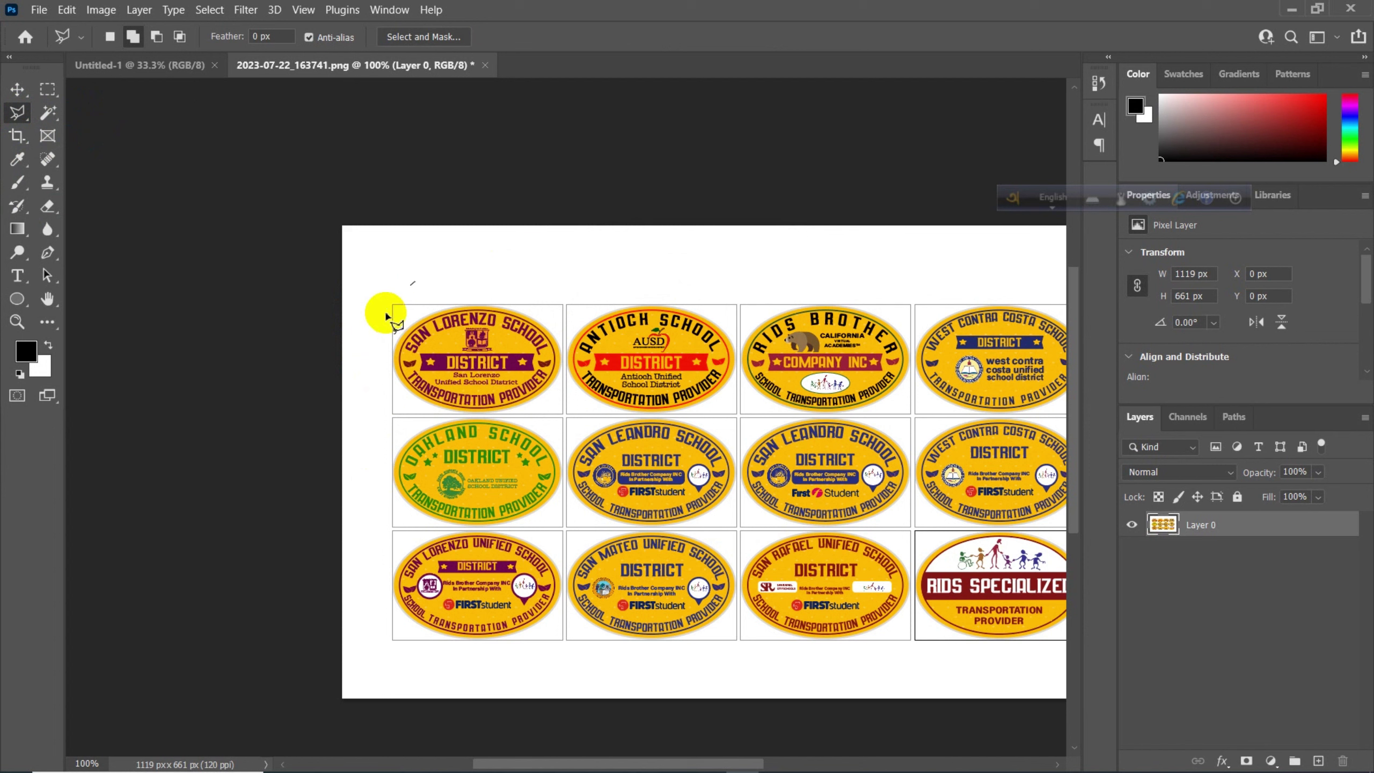
left_click(378, 340)
left_click(372, 375)
left_click(392, 404)
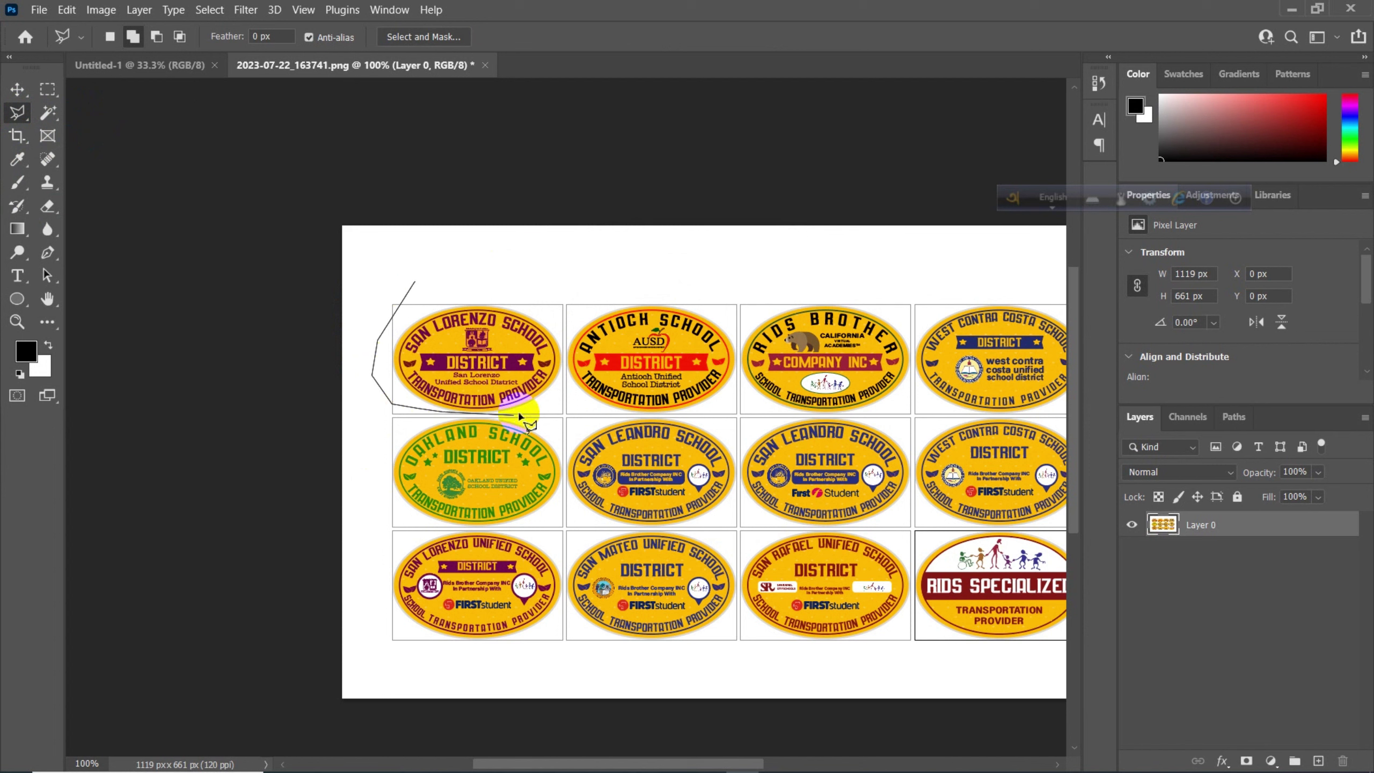
left_click(482, 417)
left_click(571, 396)
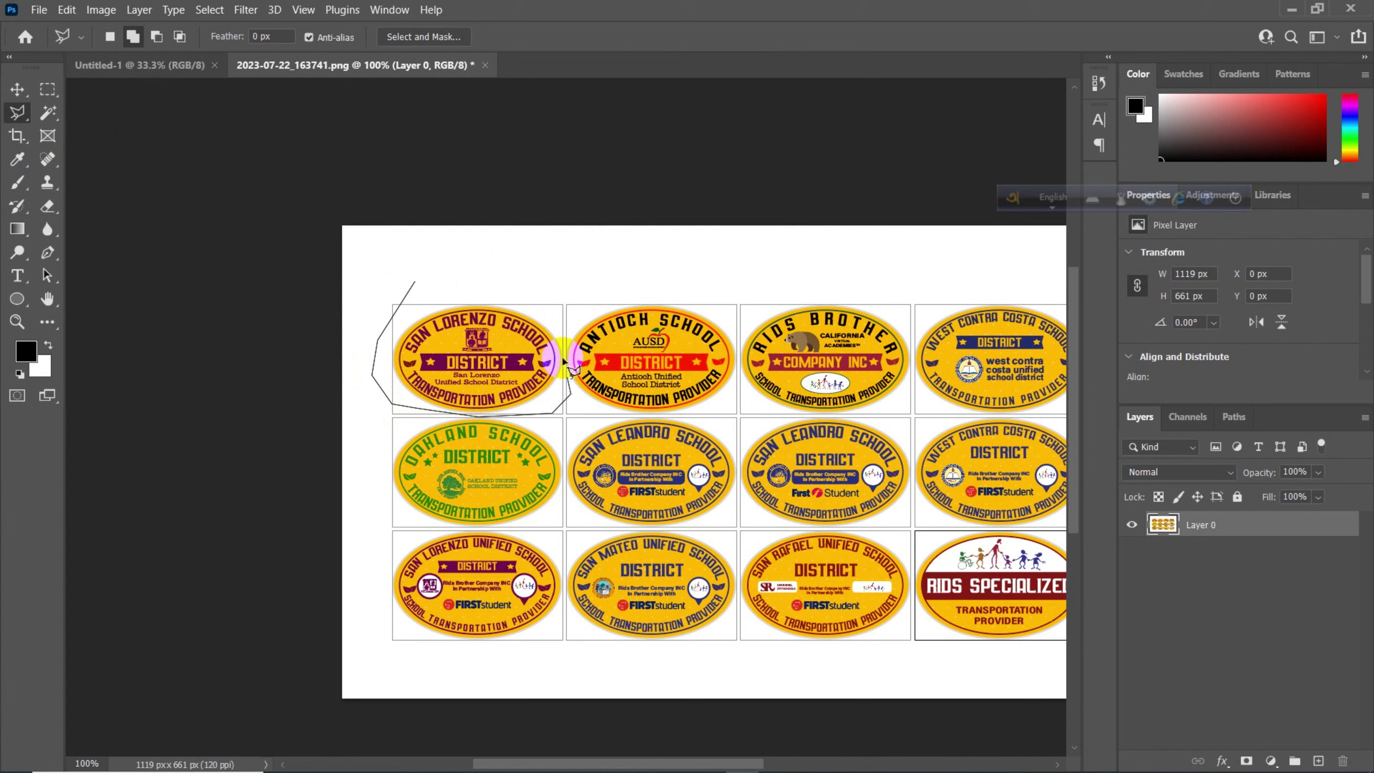
left_click(554, 306)
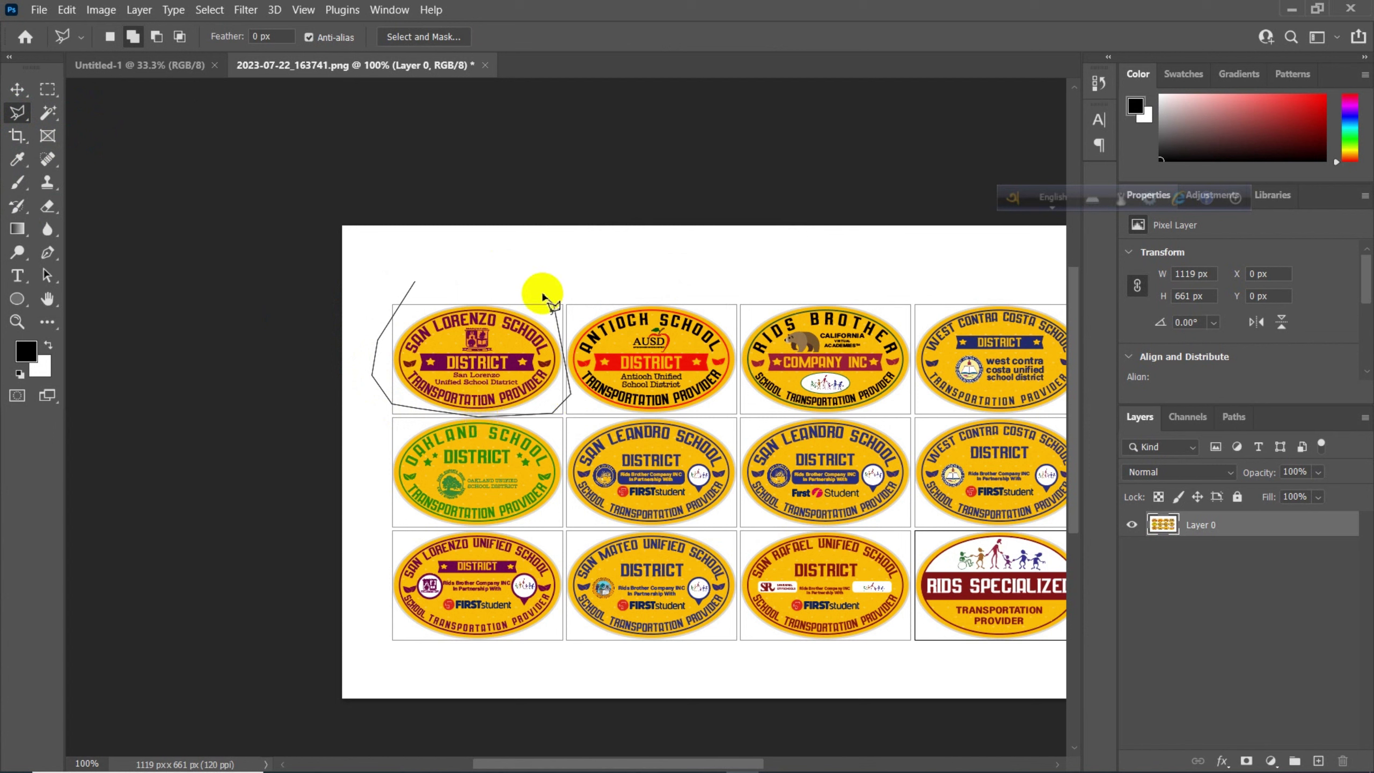
left_click(416, 280)
left_click(499, 241)
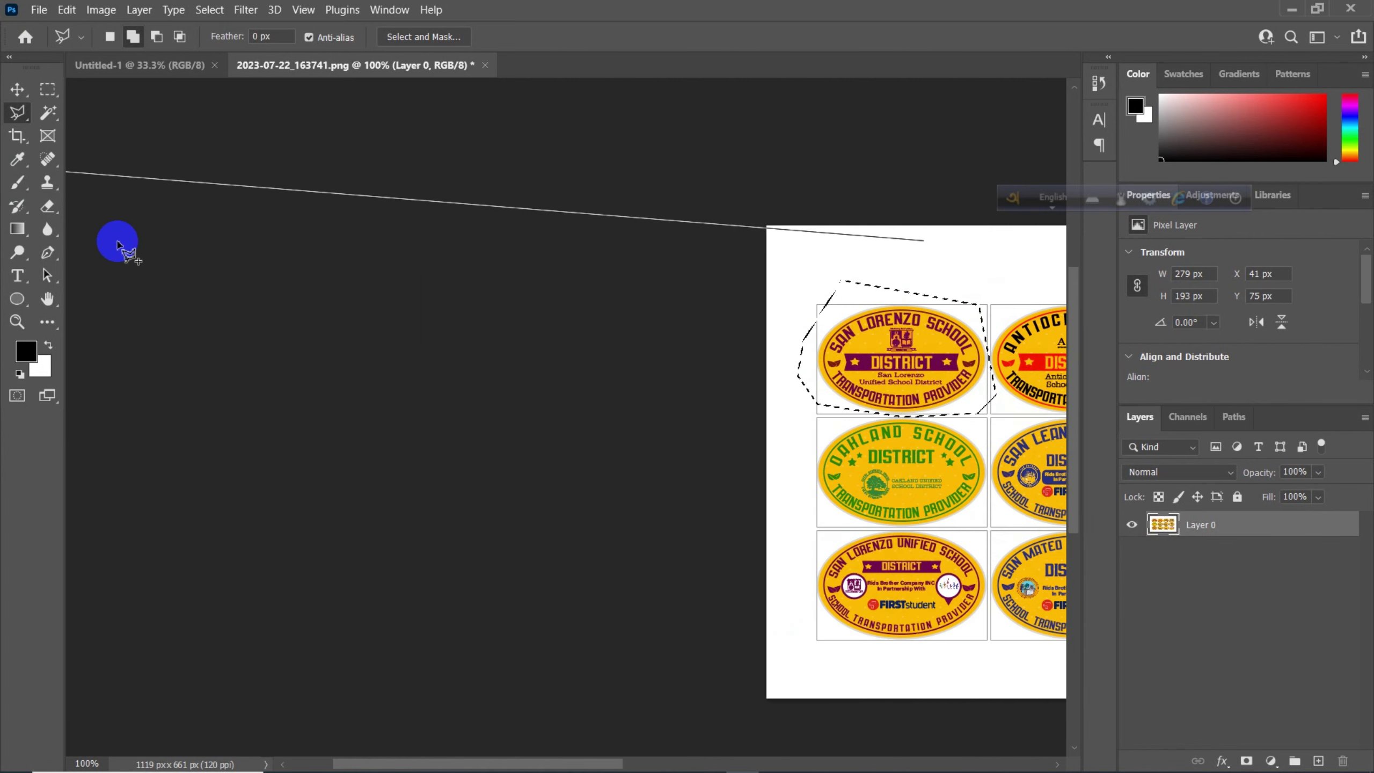
left_click(1074, 283)
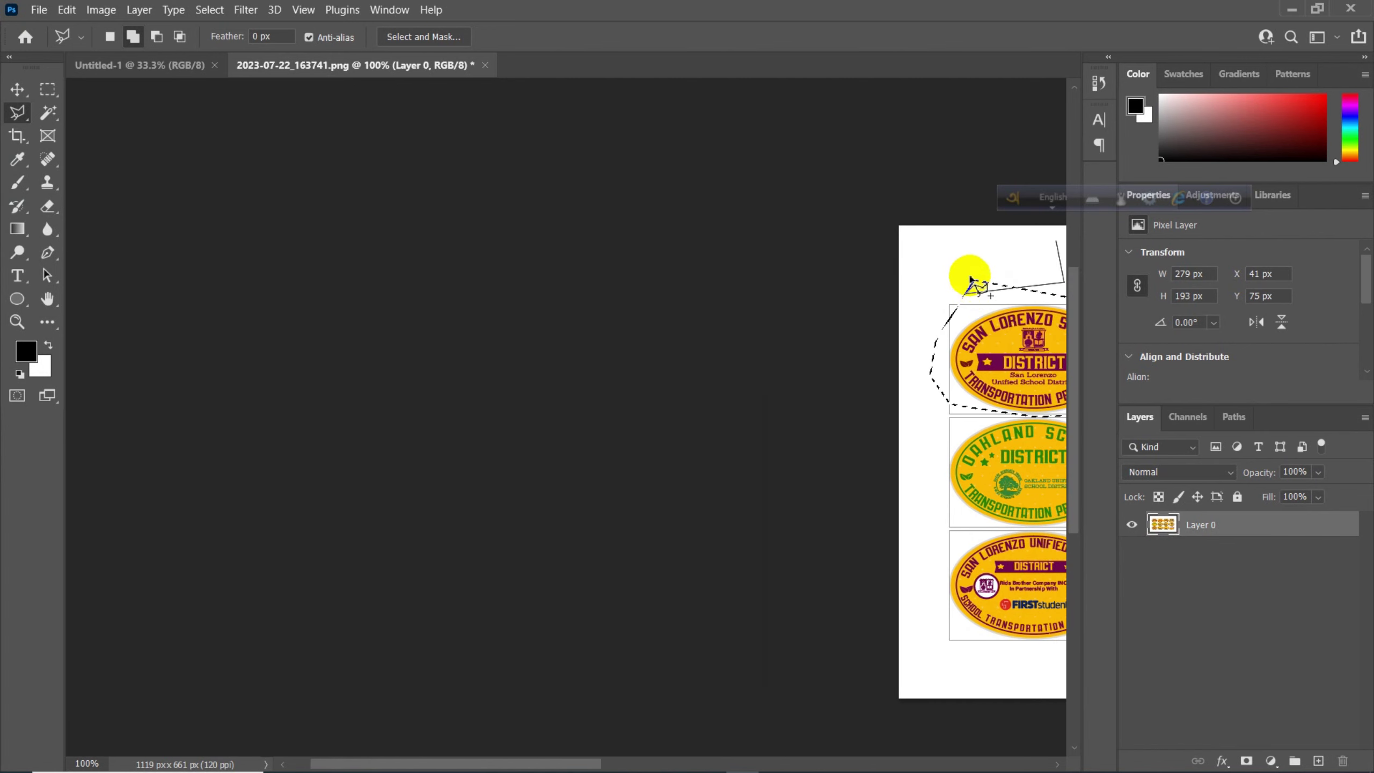
left_click_drag(970, 278, 804, 316)
key("BackSpace")
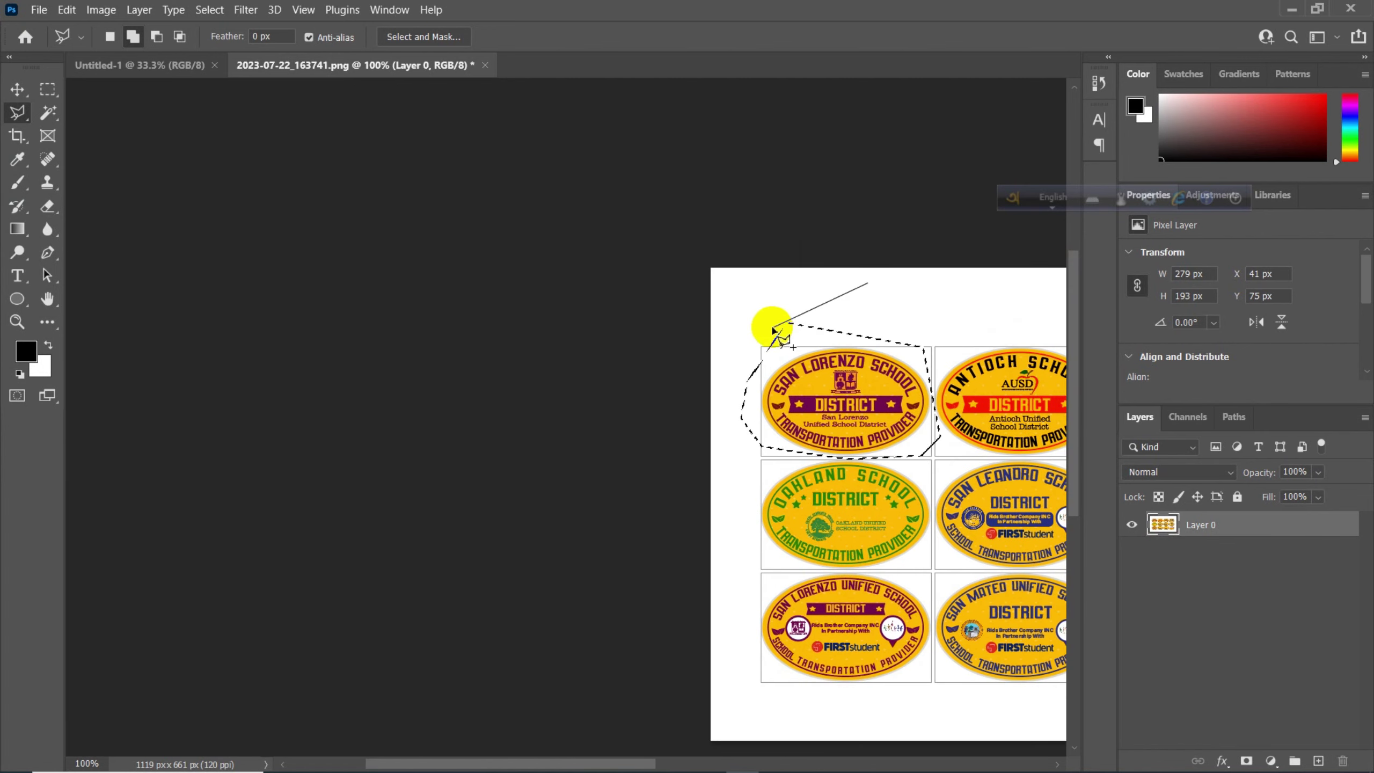
key("Escape")
key("ctrl+d")
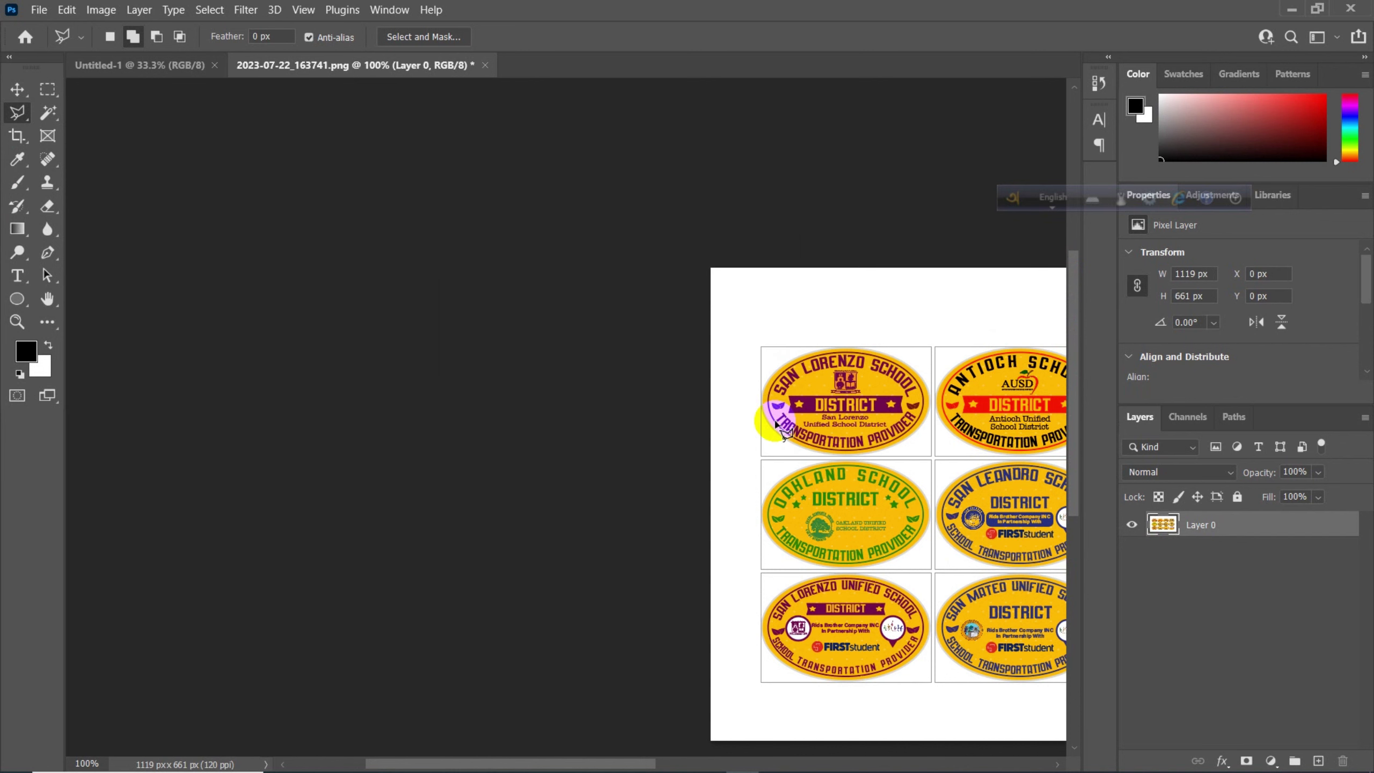
mouse_move(981, 331)
left_mouse_down()
mouse_move(598, 375)
mouse_move(378, 341)
left_mouse_up()
Step: Choose the Magnetic Lasso Tool and zoom to 200% on the San Lorenzo badge
left_click(18, 112)
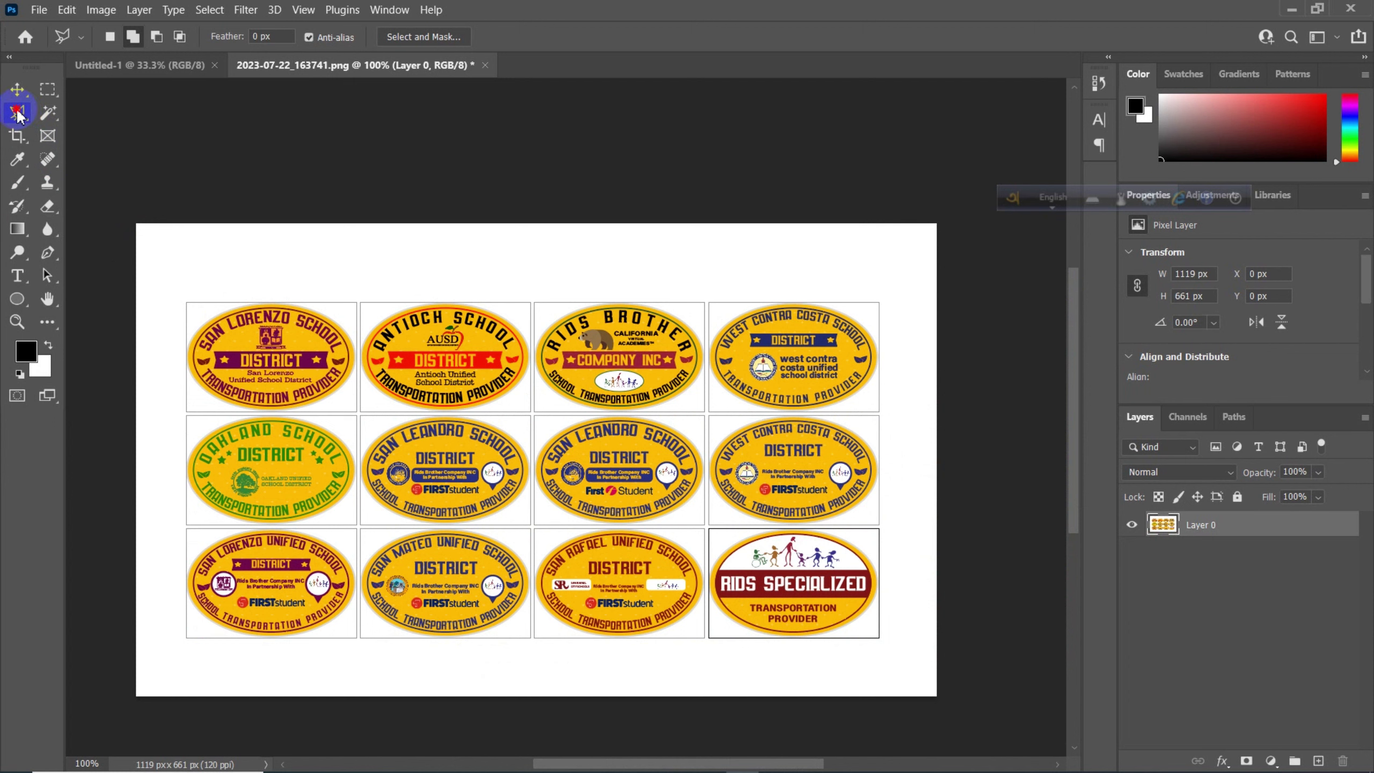
left_click(118, 148)
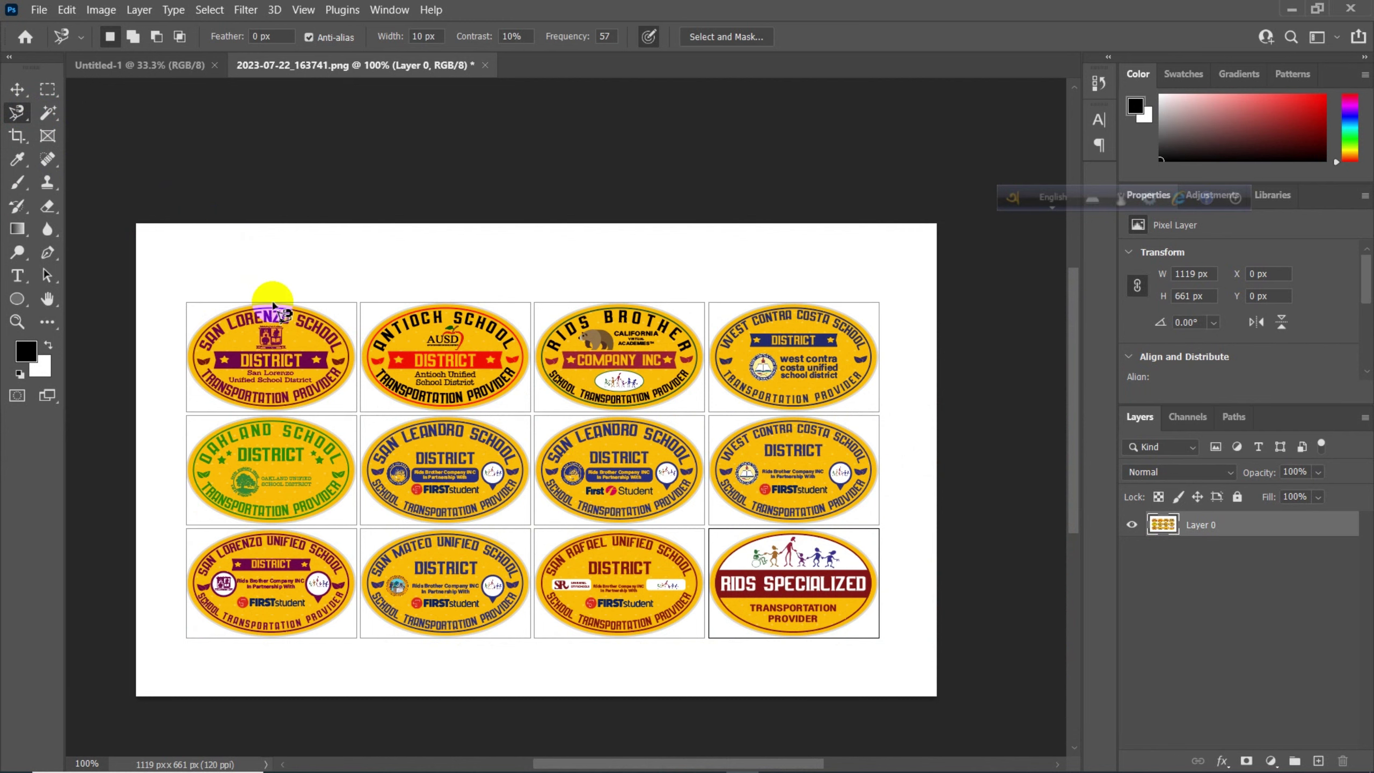
key("ctrl+plus")
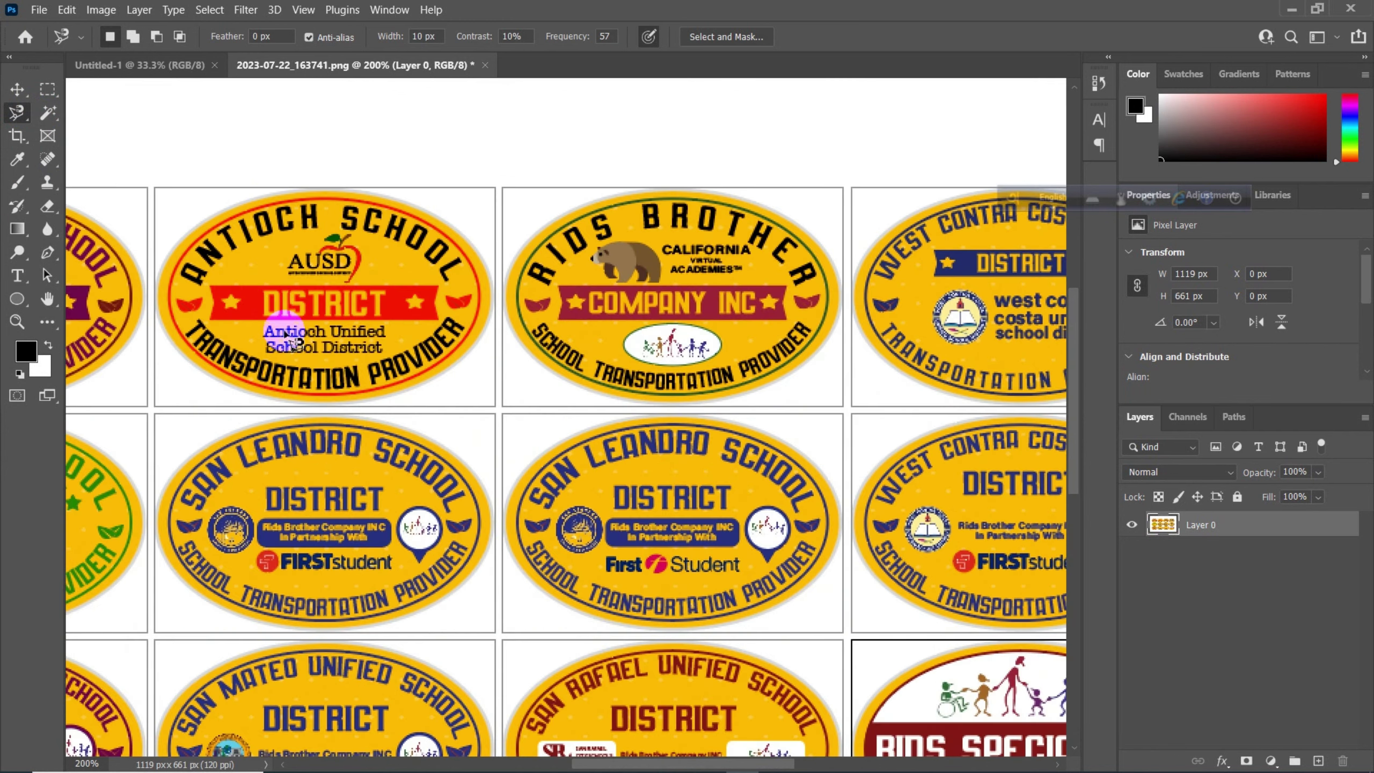
left_click_drag(267, 314, 748, 369)
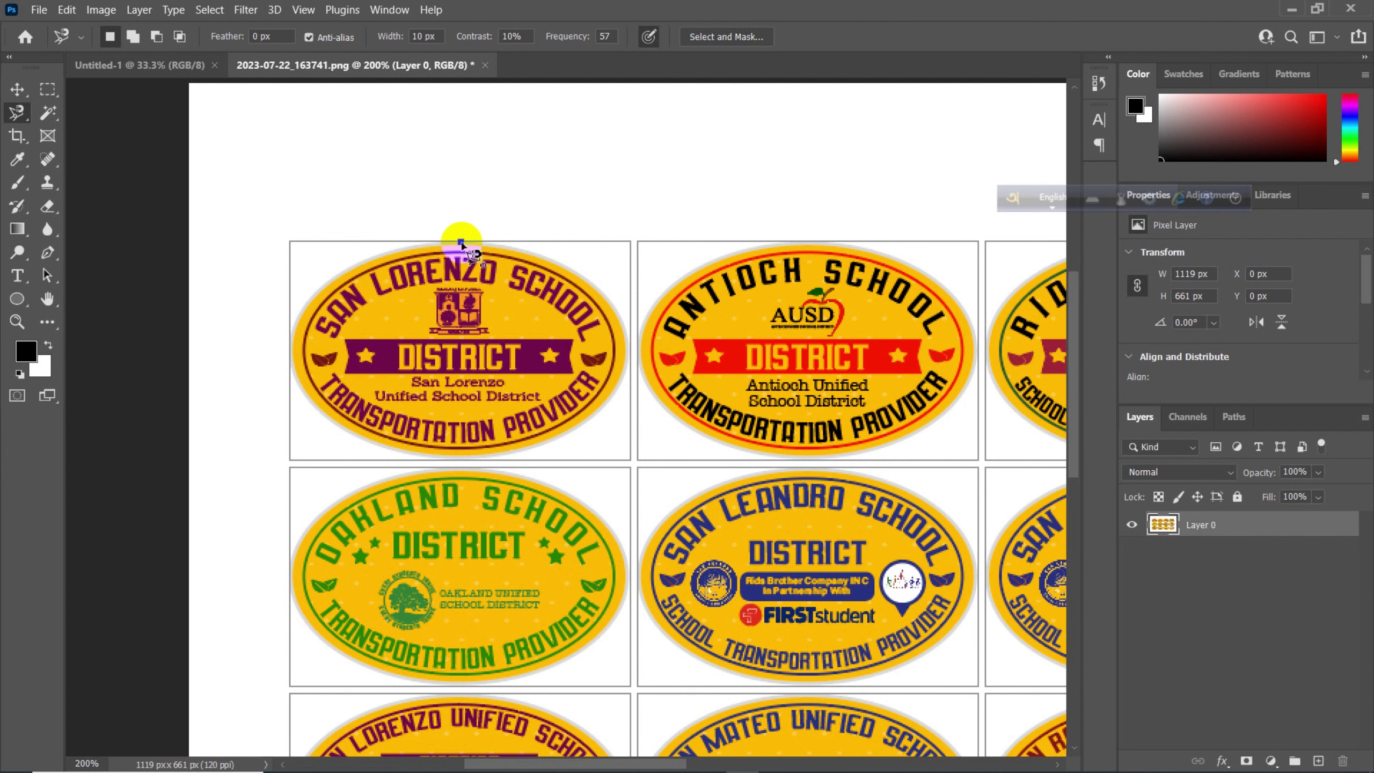
Step: Trace and close a magnetic selection around the San Lorenzo badge, then deselect it
mouse_move(462, 245)
left_mouse_down()
mouse_move(565, 268)
mouse_move(601, 303)
mouse_move(625, 368)
mouse_move(605, 408)
mouse_move(577, 436)
mouse_move(476, 457)
mouse_move(336, 429)
mouse_move(291, 369)
mouse_move(305, 304)
mouse_move(396, 259)
mouse_move(466, 245)
left_mouse_up()
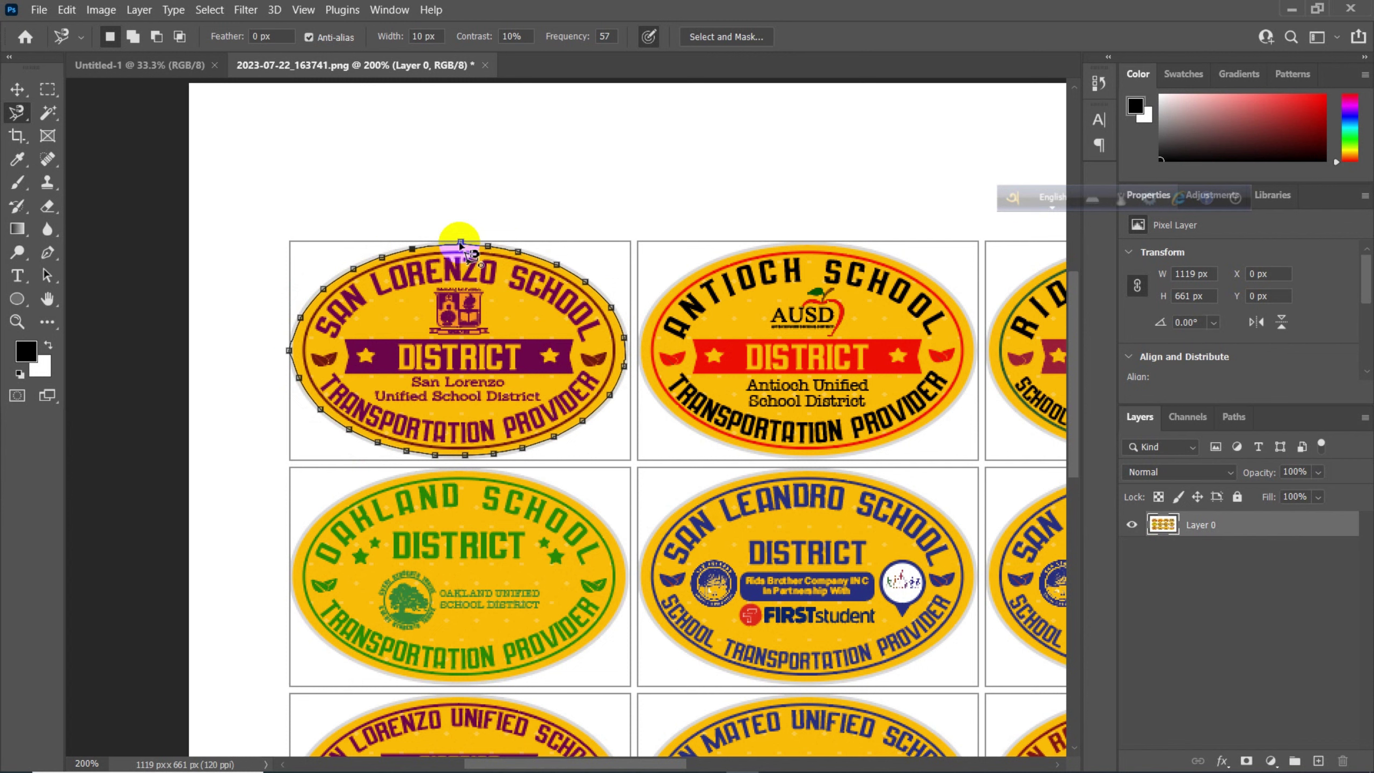
left_click(460, 243)
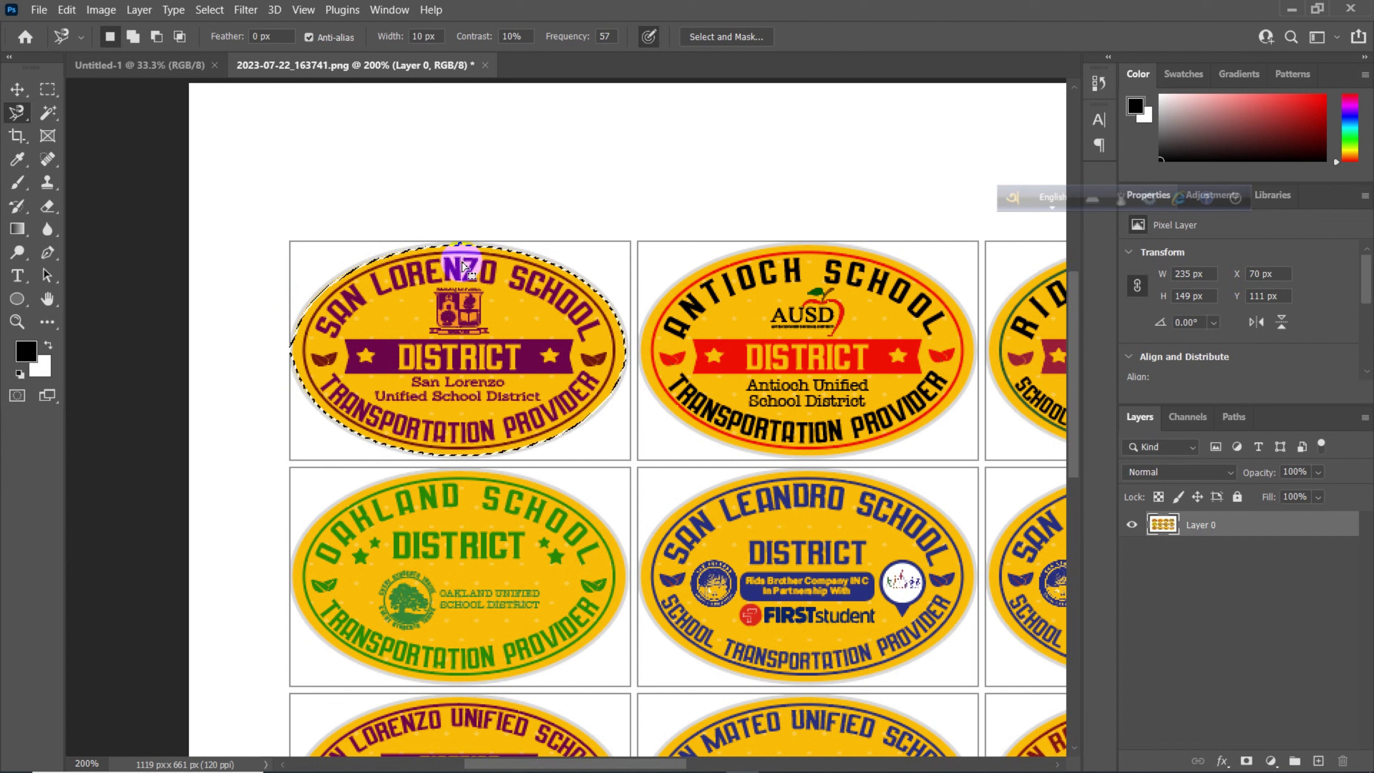
key("ctrl+d")
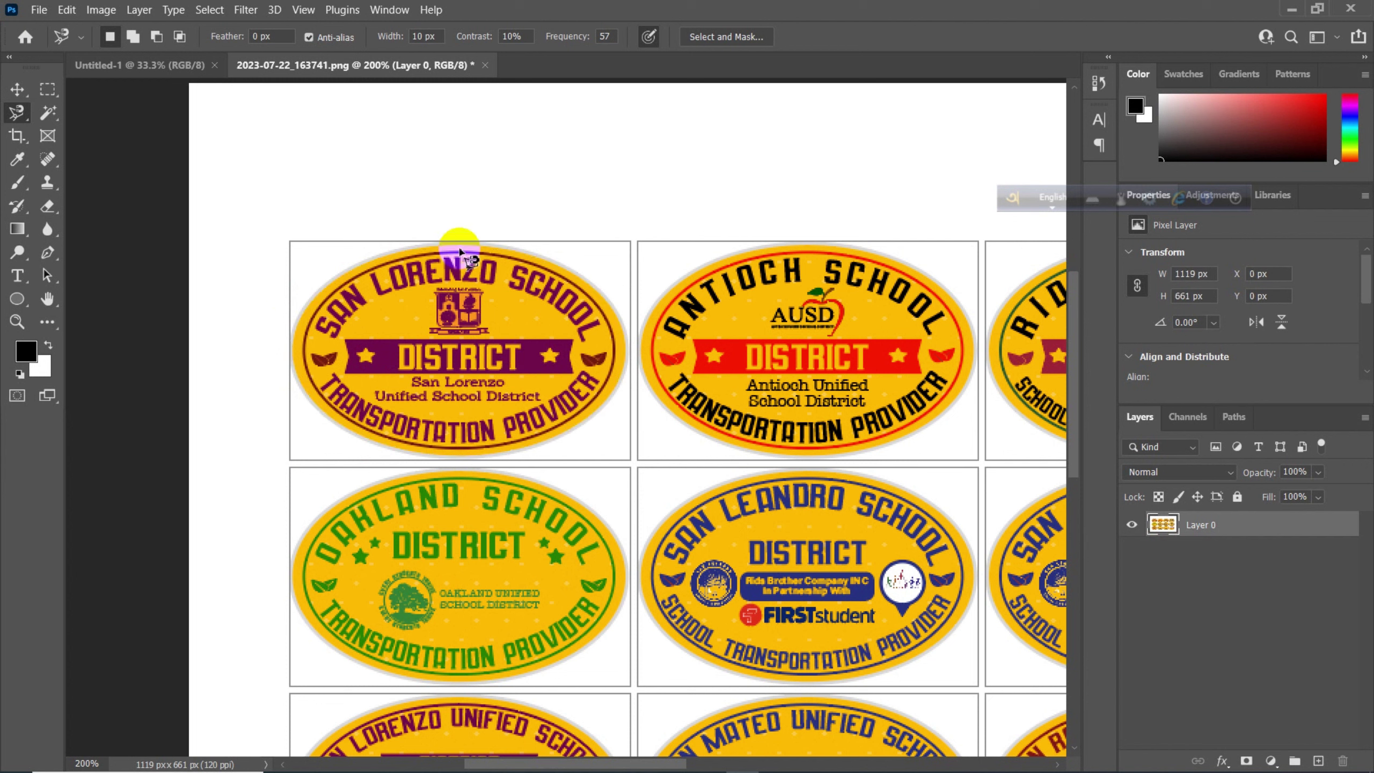
right_click(17, 114)
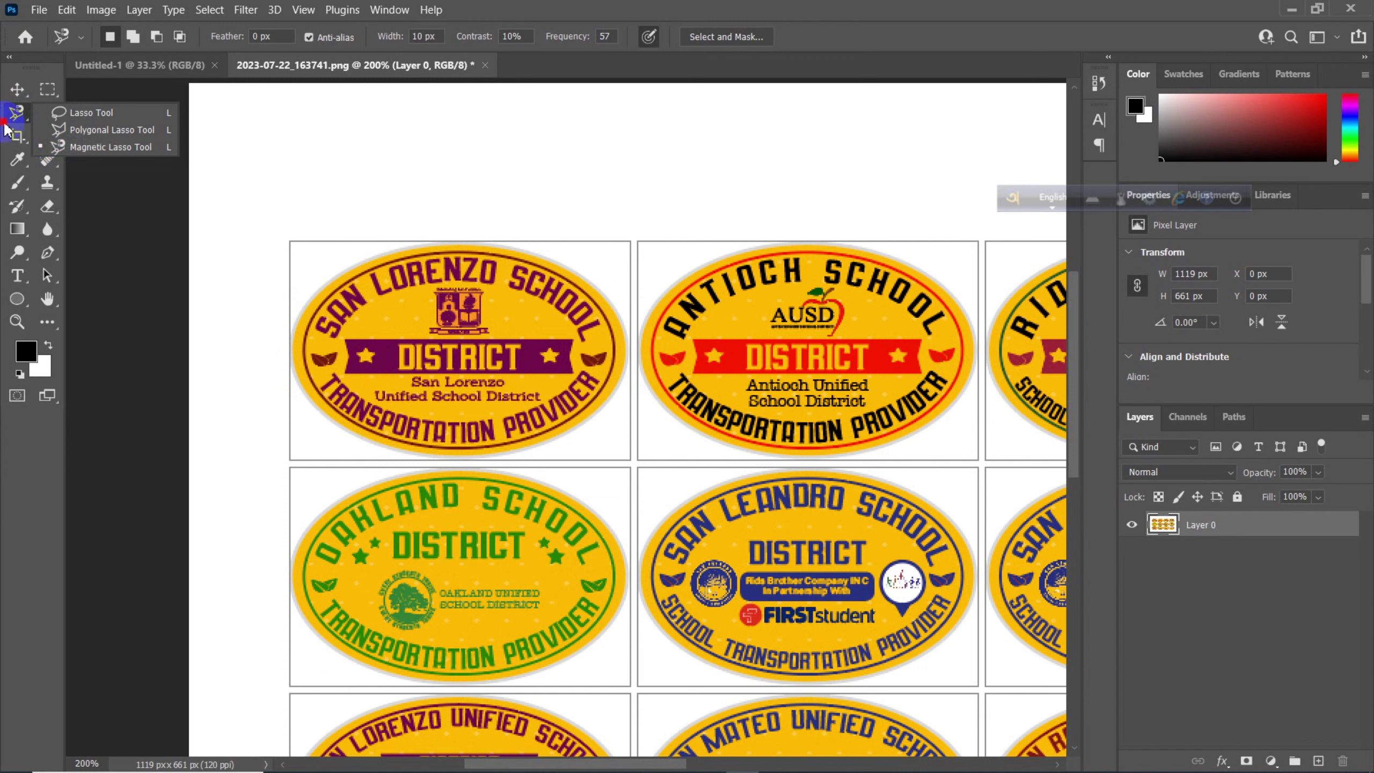
Step: Keep Magnetic Lasso, then switch to the Object Selection Tool from the selection tools list
left_click(17, 113)
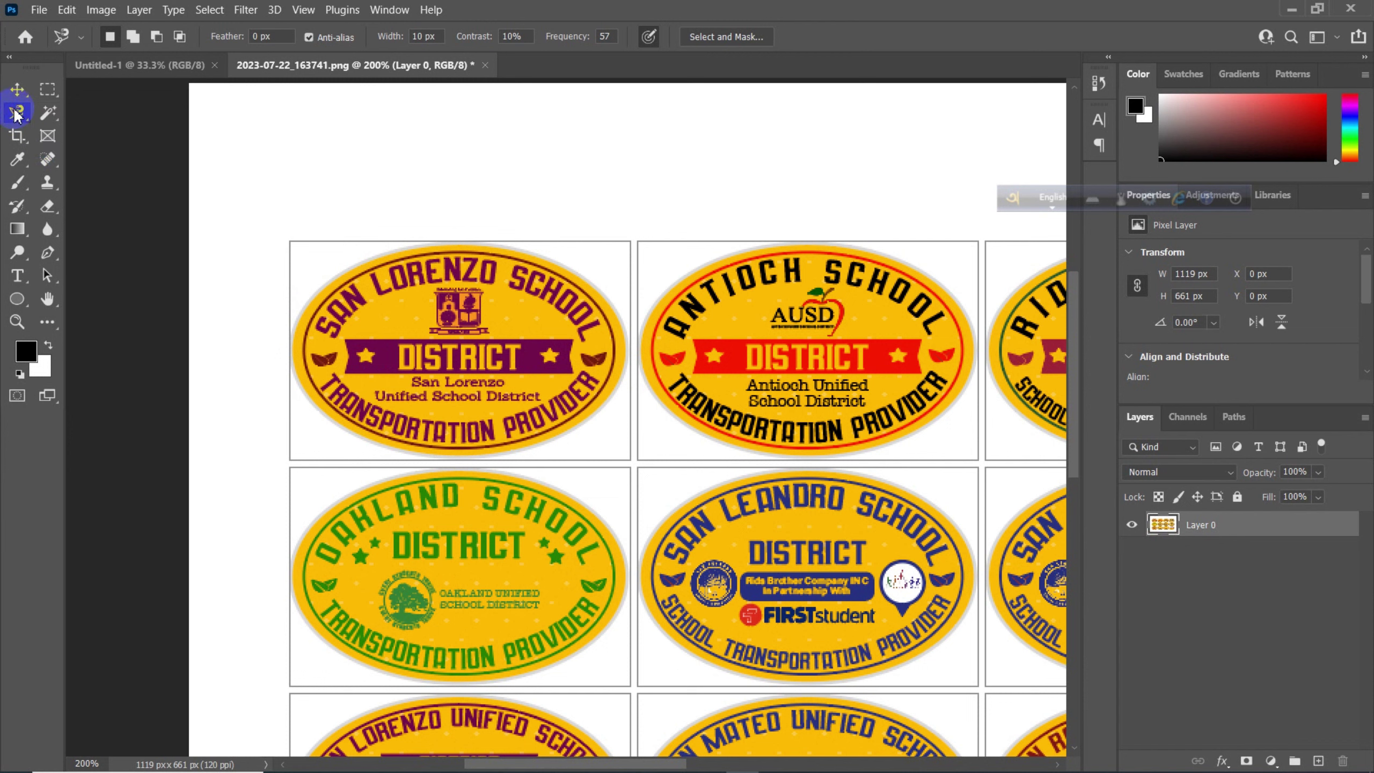
left_click(46, 116)
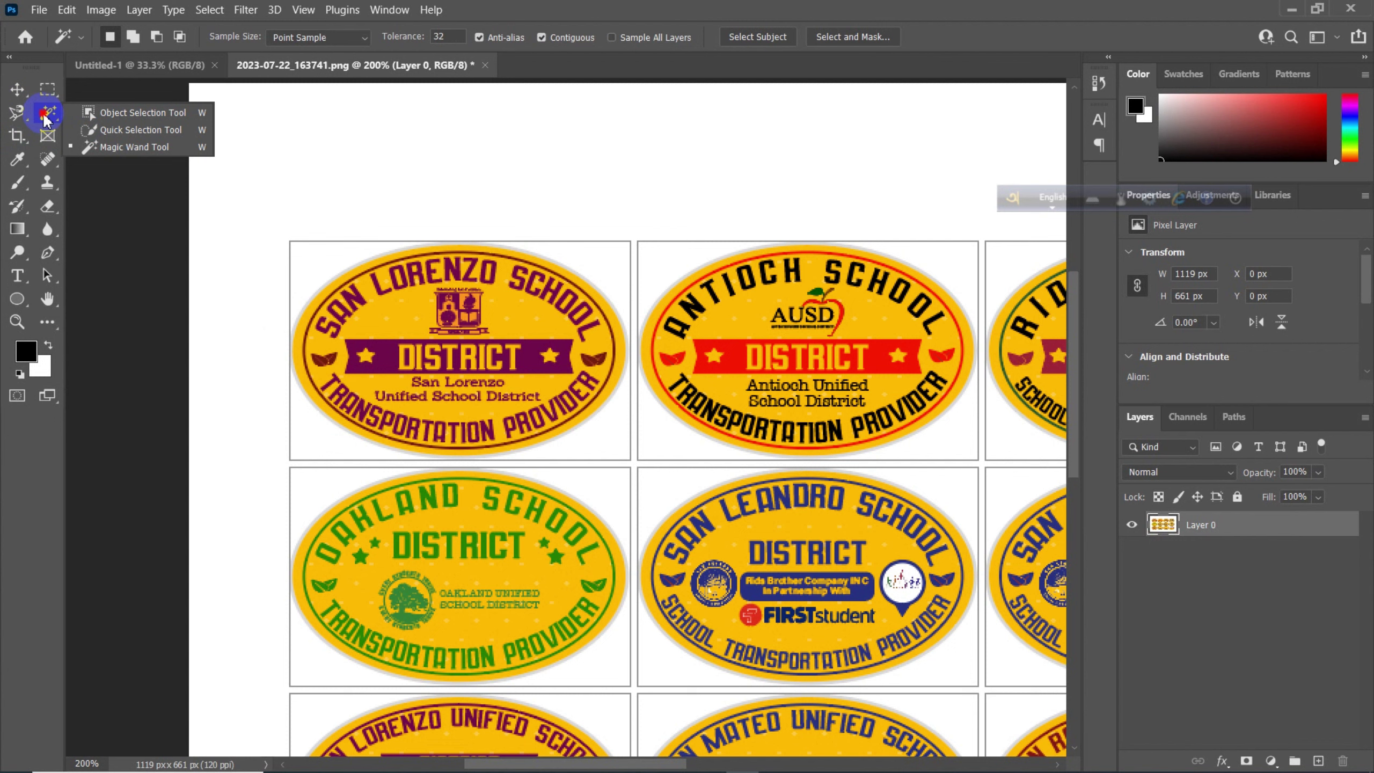
left_click(124, 112)
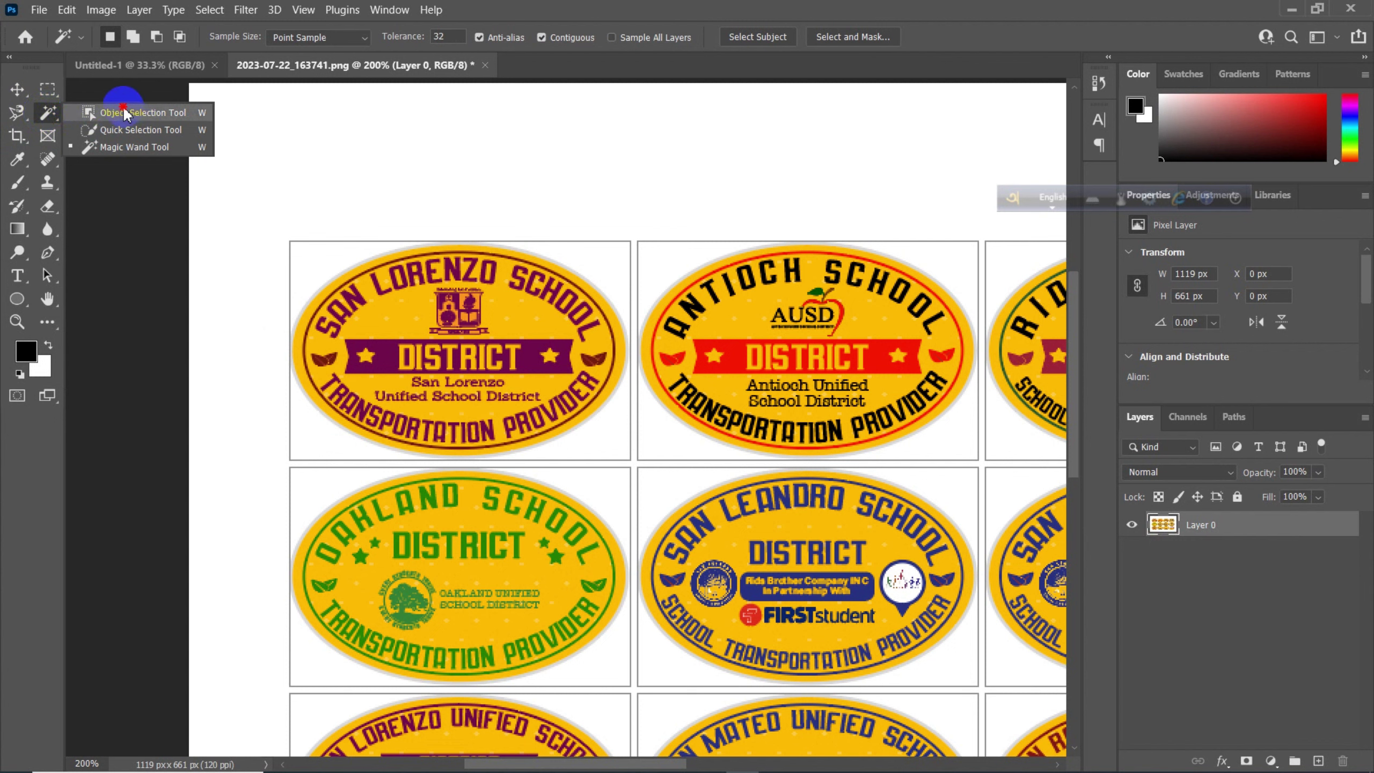
left_click(143, 114)
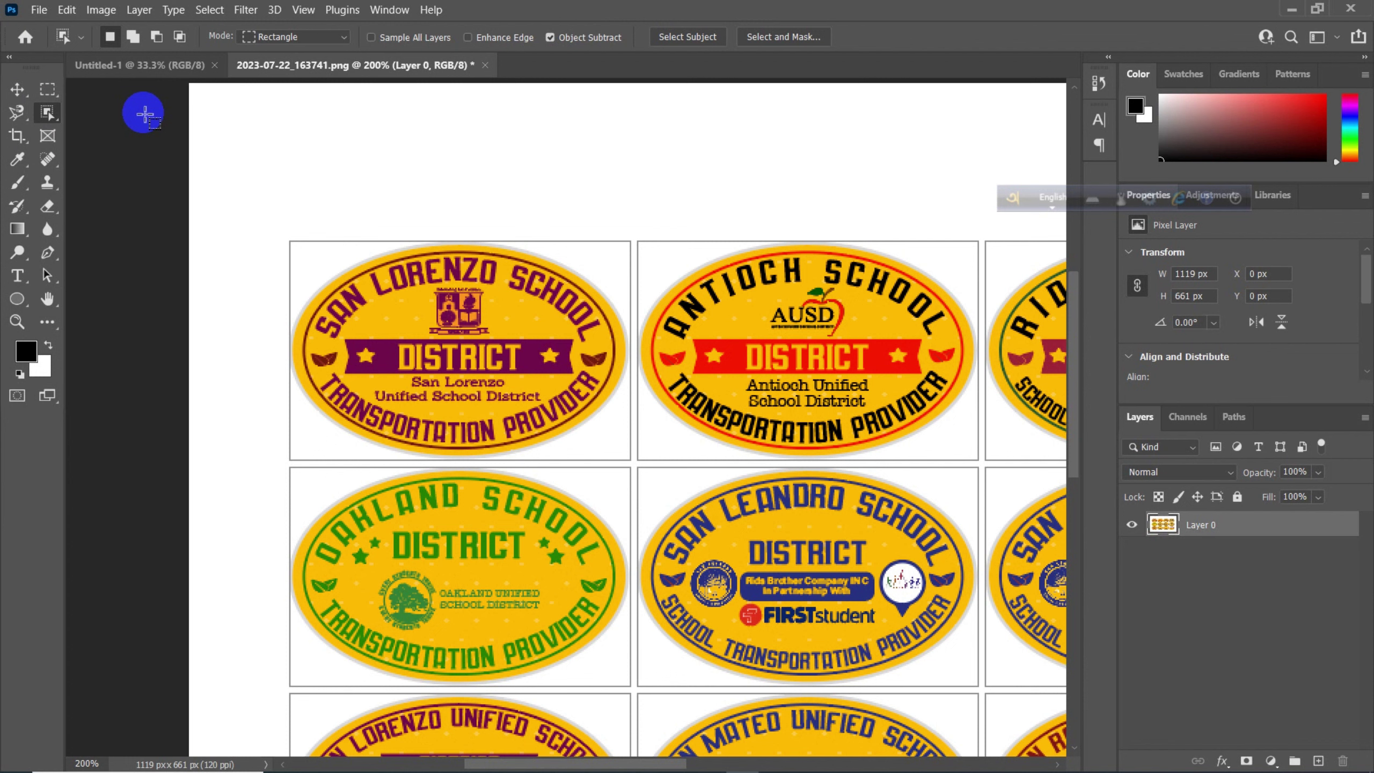
Step: Draw and move trial rectangular marquee selections over the badges, then clear them
left_click(43, 91)
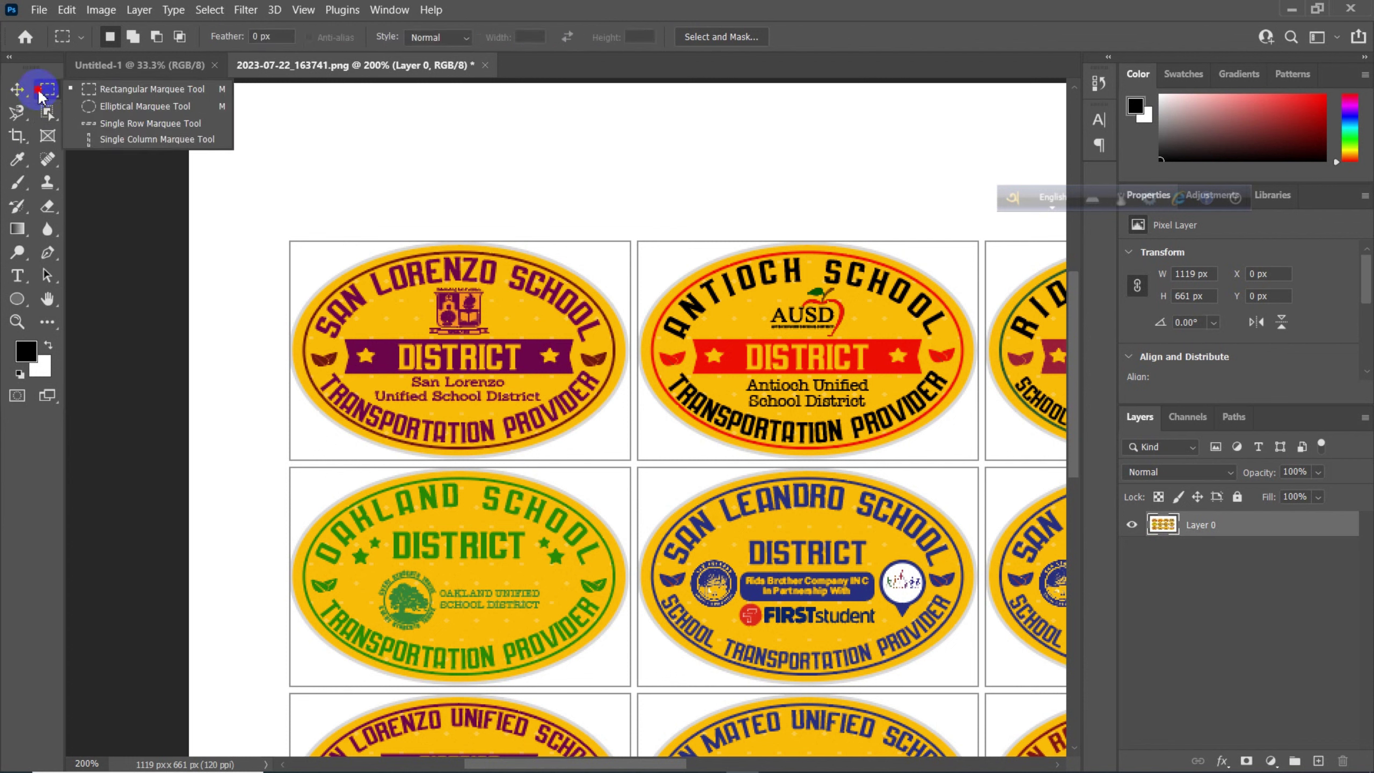
left_click(47, 93)
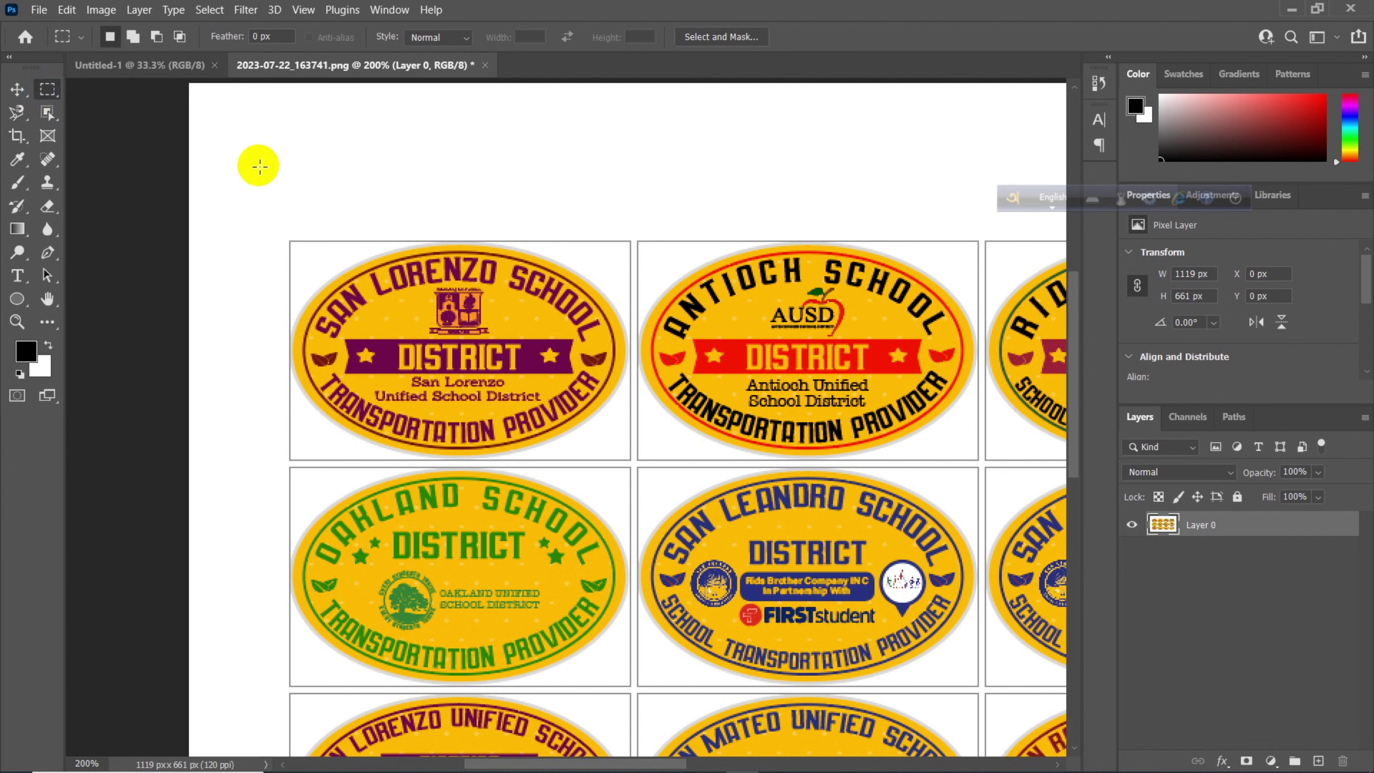
left_click_drag(258, 166, 783, 507)
left_click_drag(371, 232, 492, 371)
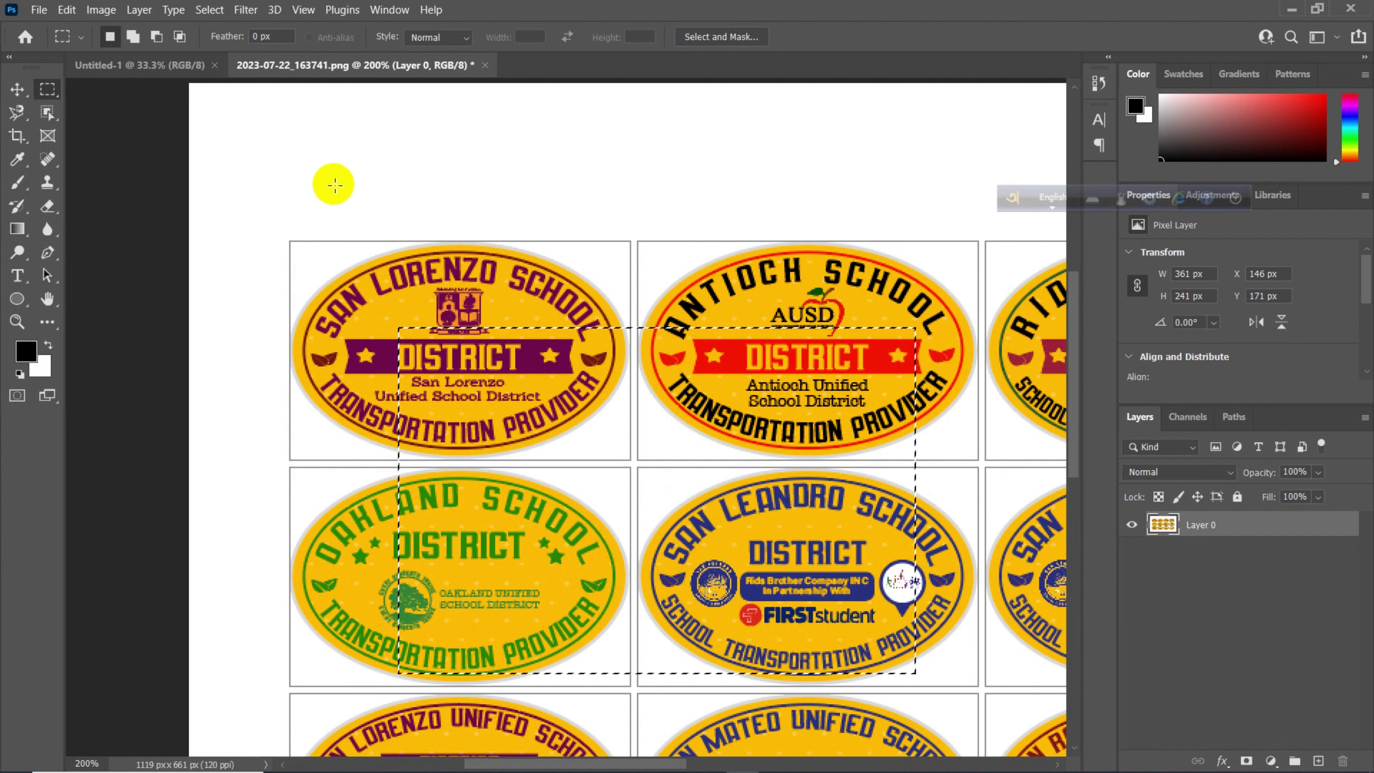
left_click_drag(331, 184, 643, 439)
left_click(311, 204)
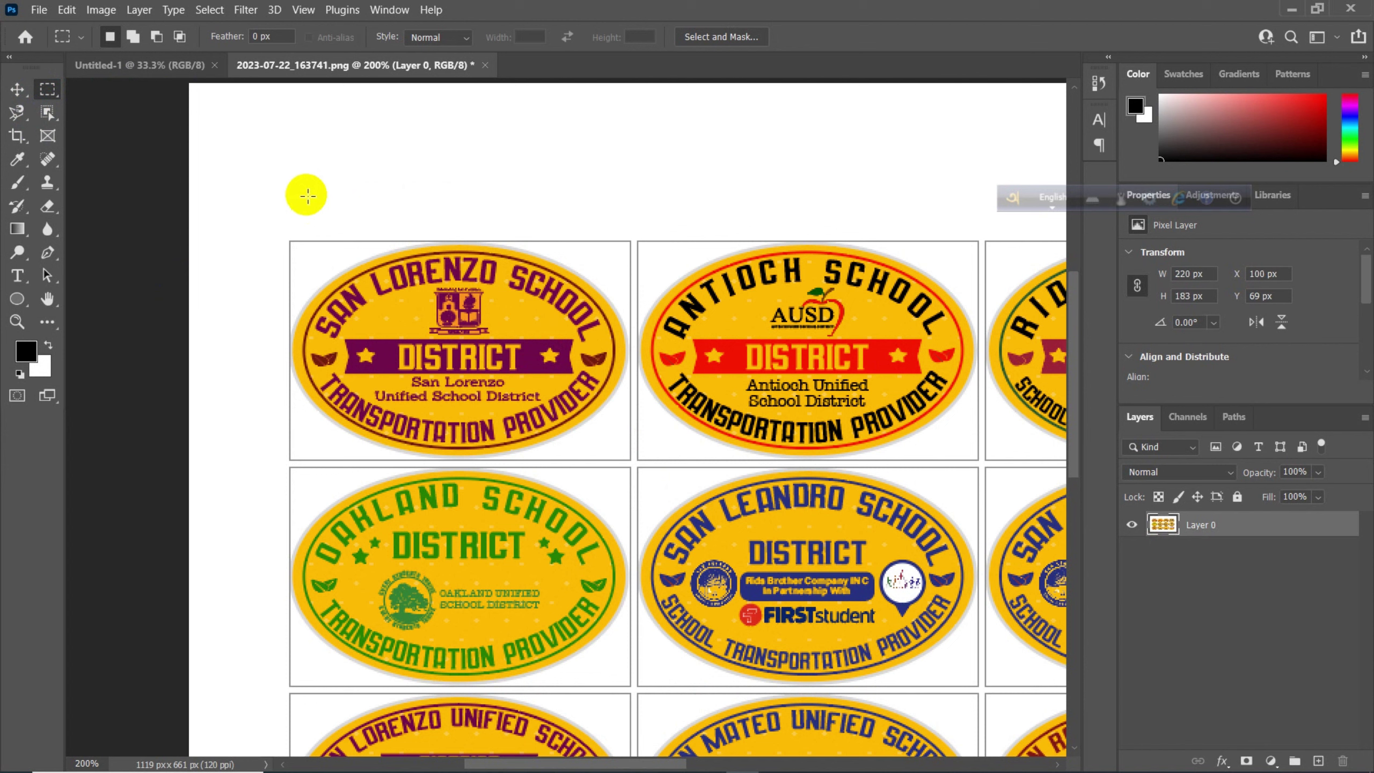
Step: With Object Selection, box in the San Lorenzo badge with a 253 × 177 px rectangle
left_click(47, 112)
left_click_drag(46, 112, 120, 121)
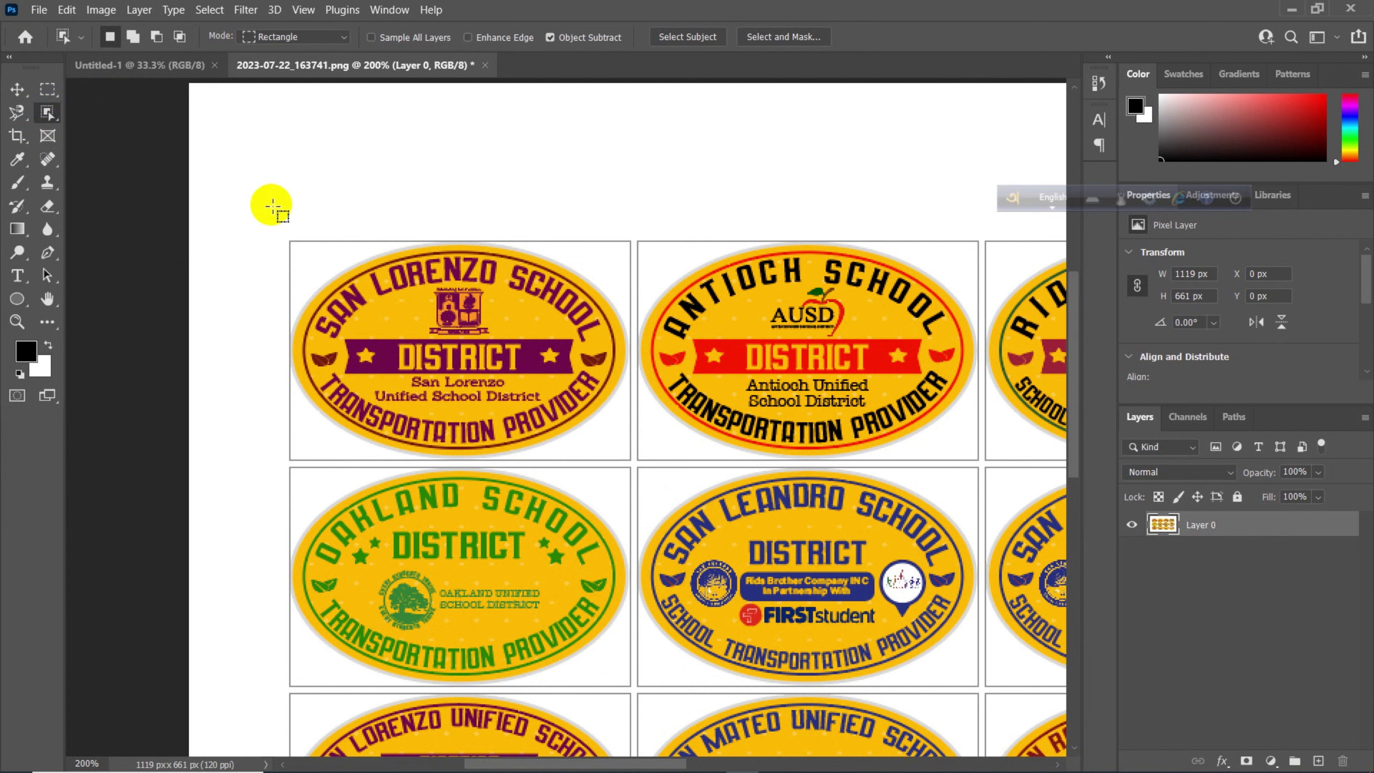
left_click_drag(273, 205, 632, 463)
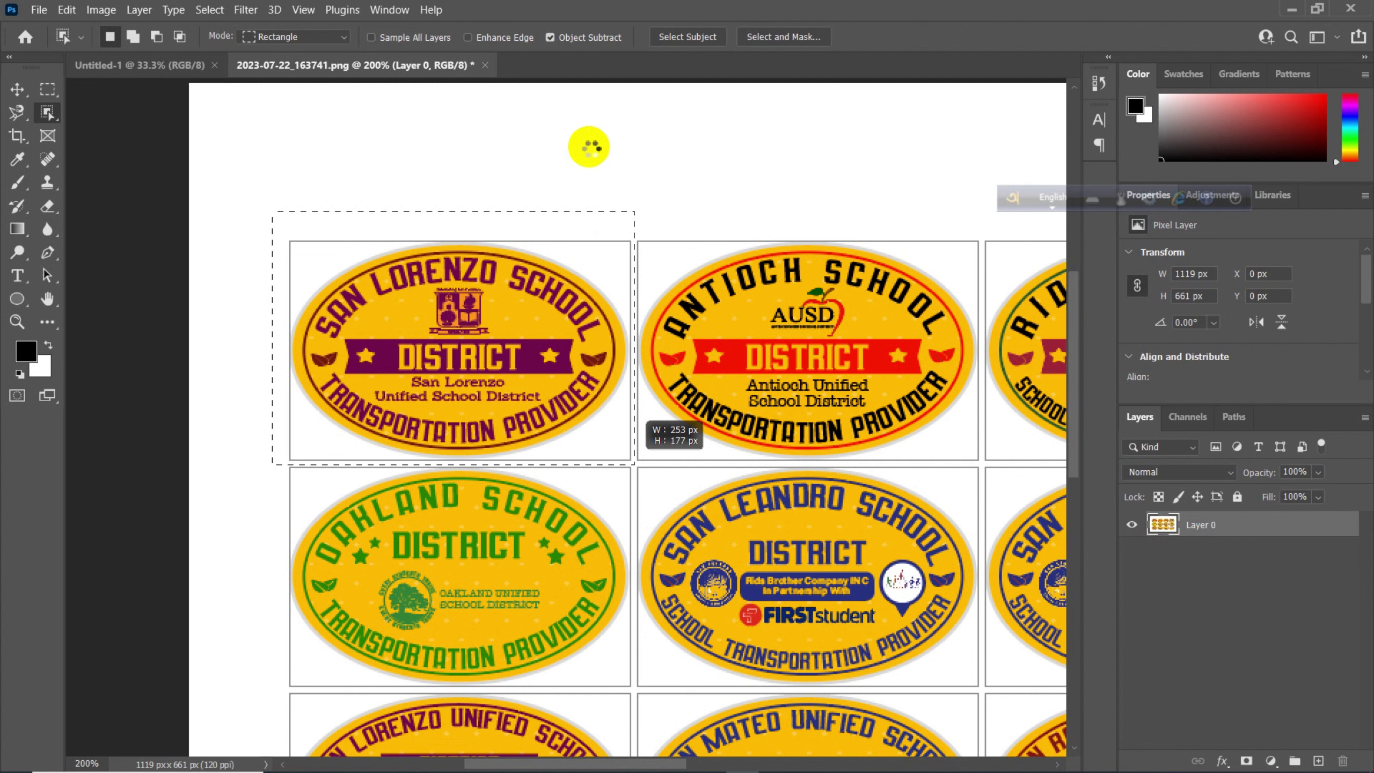
mouse_move(460, 767)
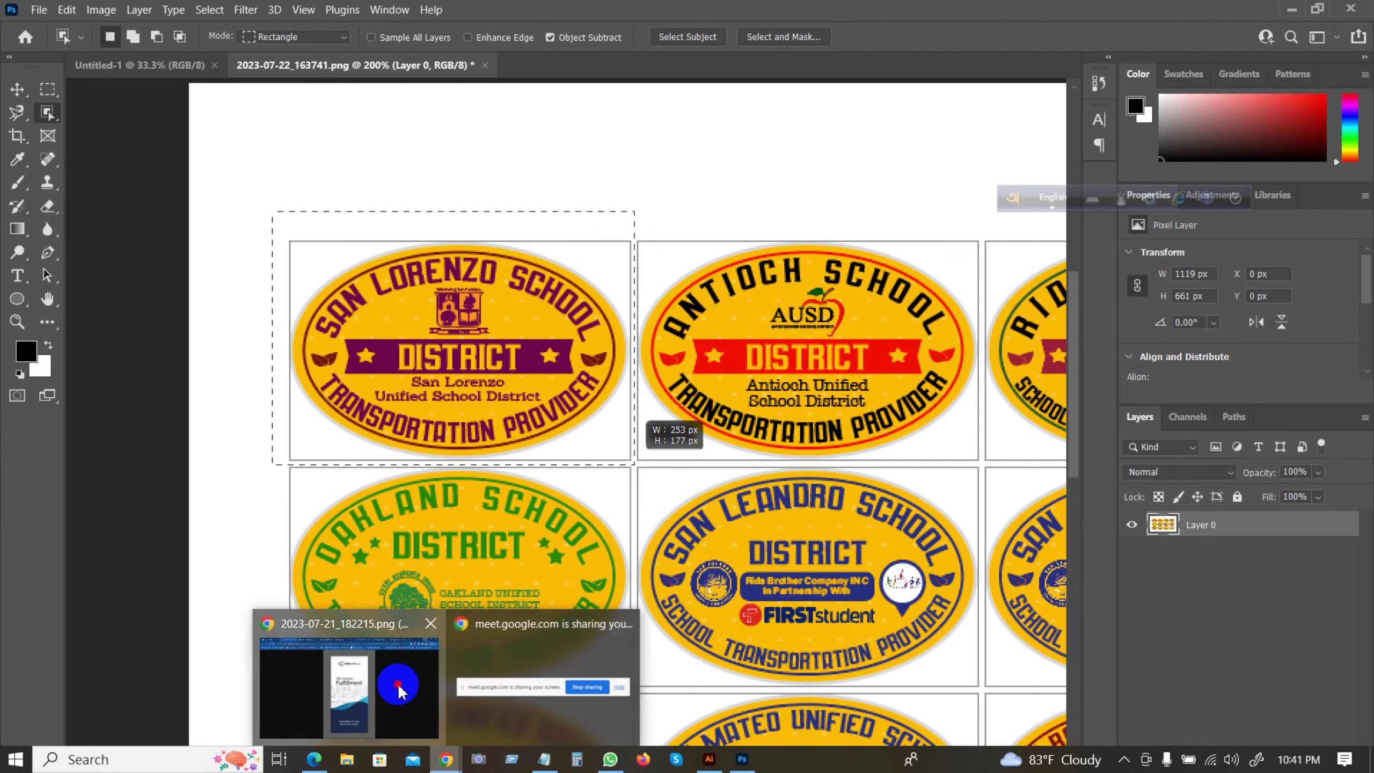
left_click(350, 676)
left_click(1054, 14)
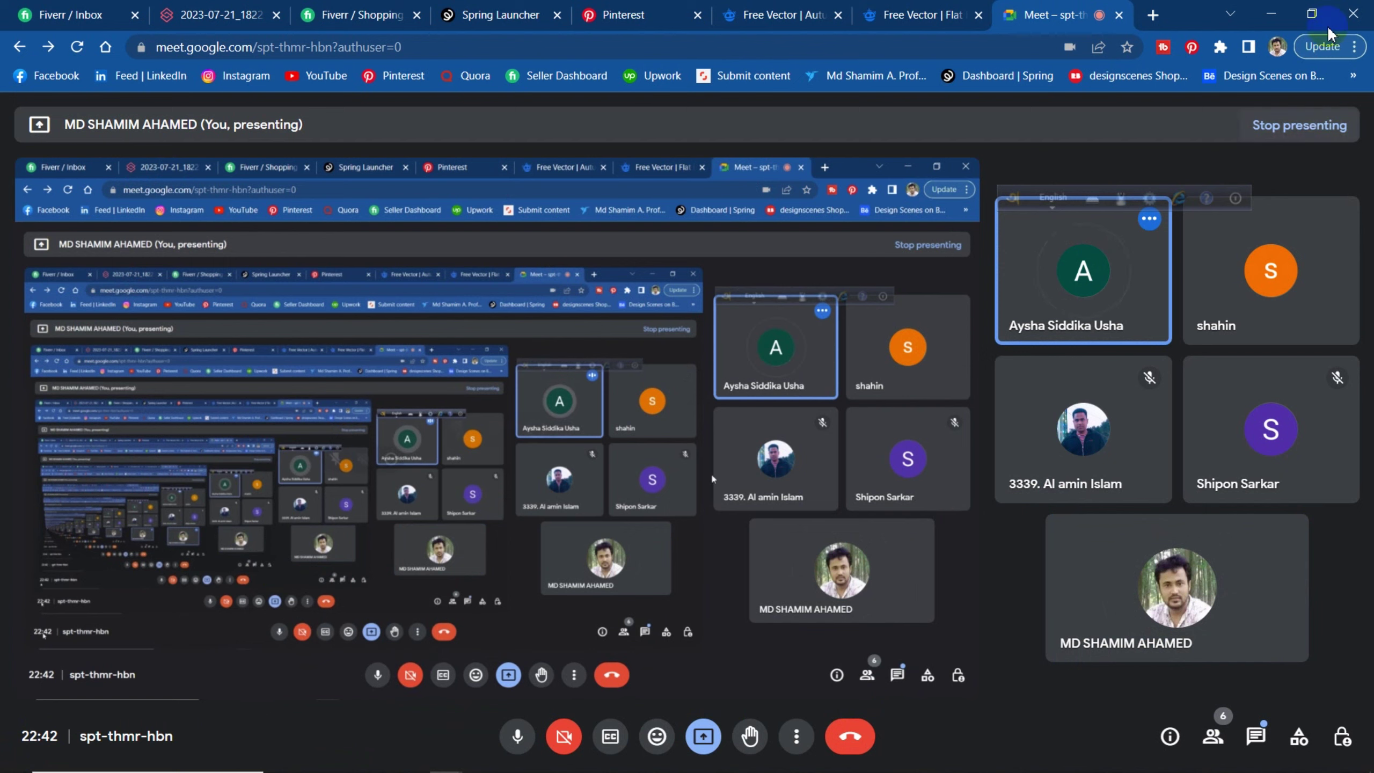
left_click(1272, 9)
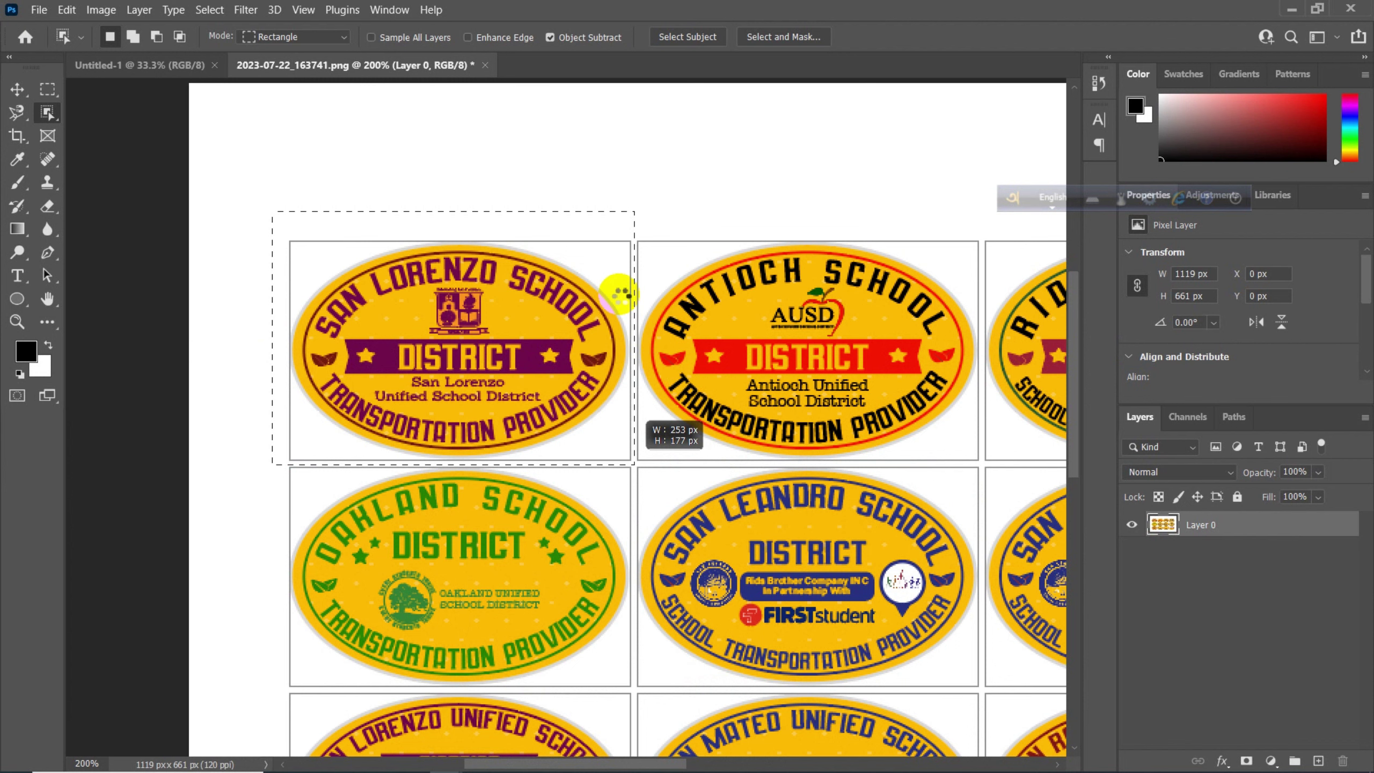
Step: Pan back to the sticker sheet with the Move tool and pick Quick Selection from the tool list
scroll(619, 291, "left", 5)
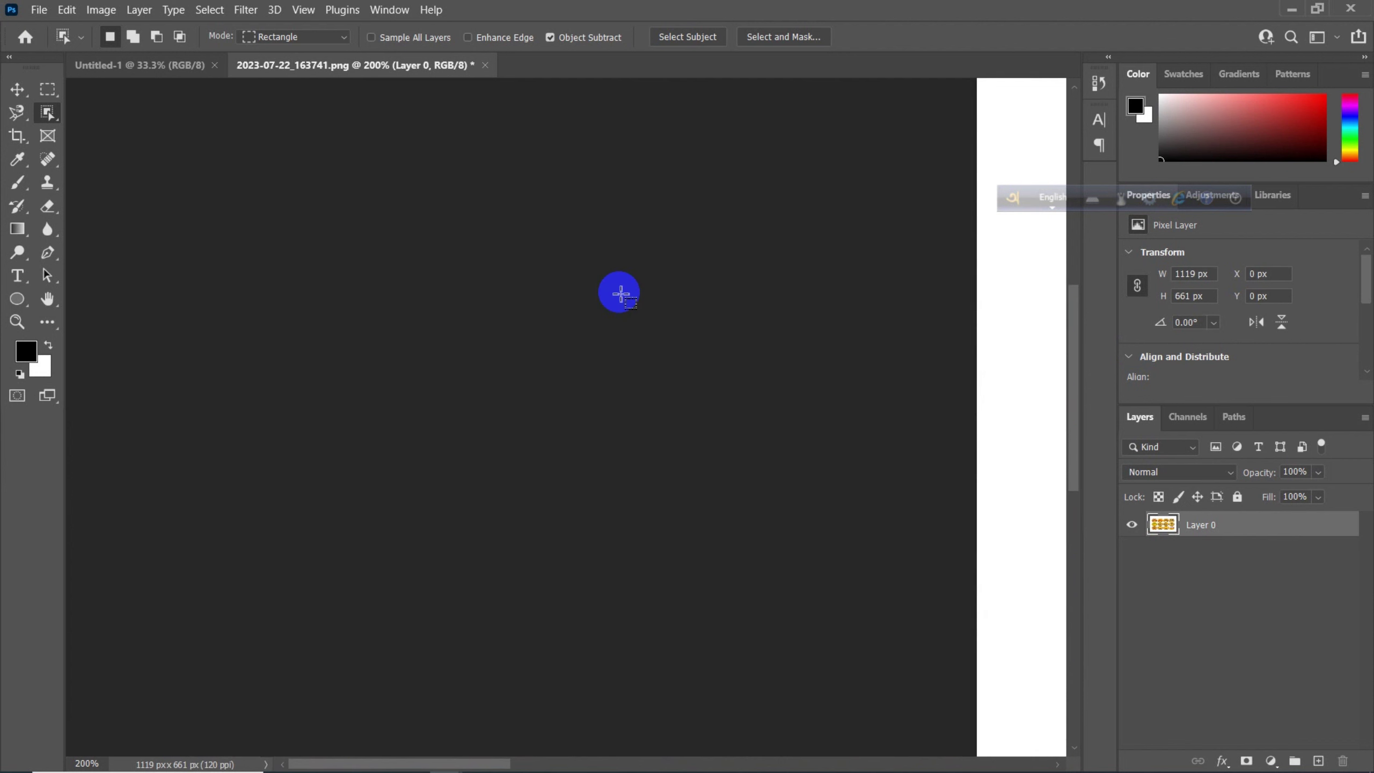
left_click(17, 89)
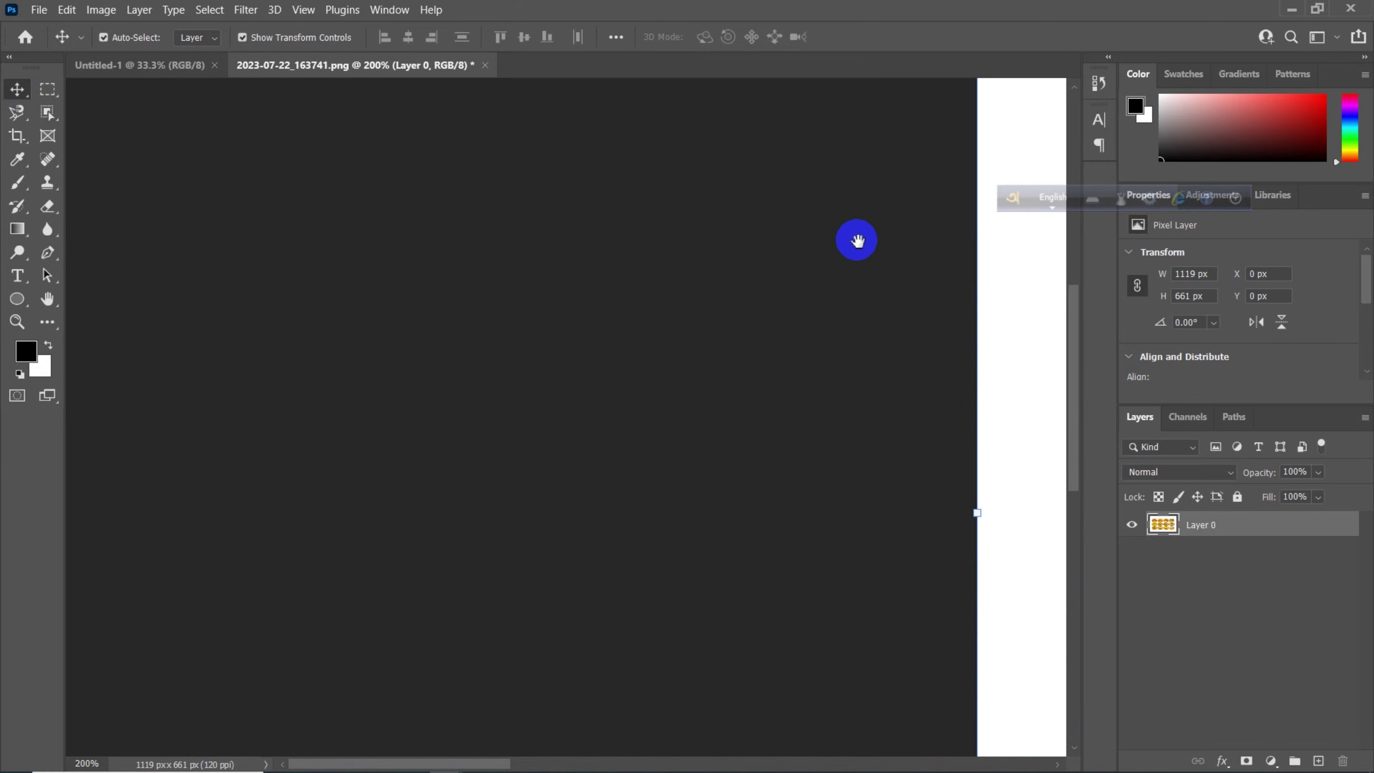
scroll(812, 345, "right", 5)
scroll(811, 345, "right", 5)
scroll(582, 276, "right", 3)
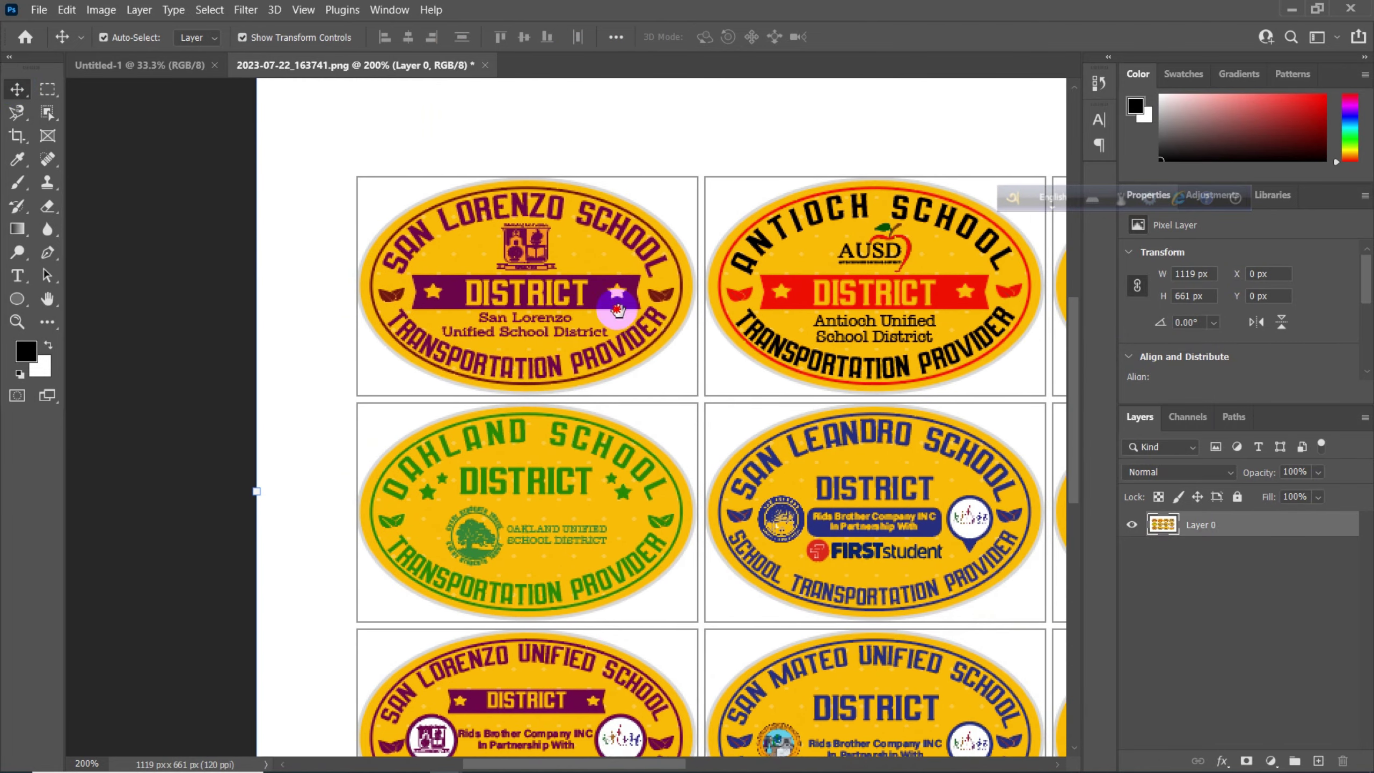
scroll(613, 298, "down", 1)
left_click_drag(487, 271, 484, 274)
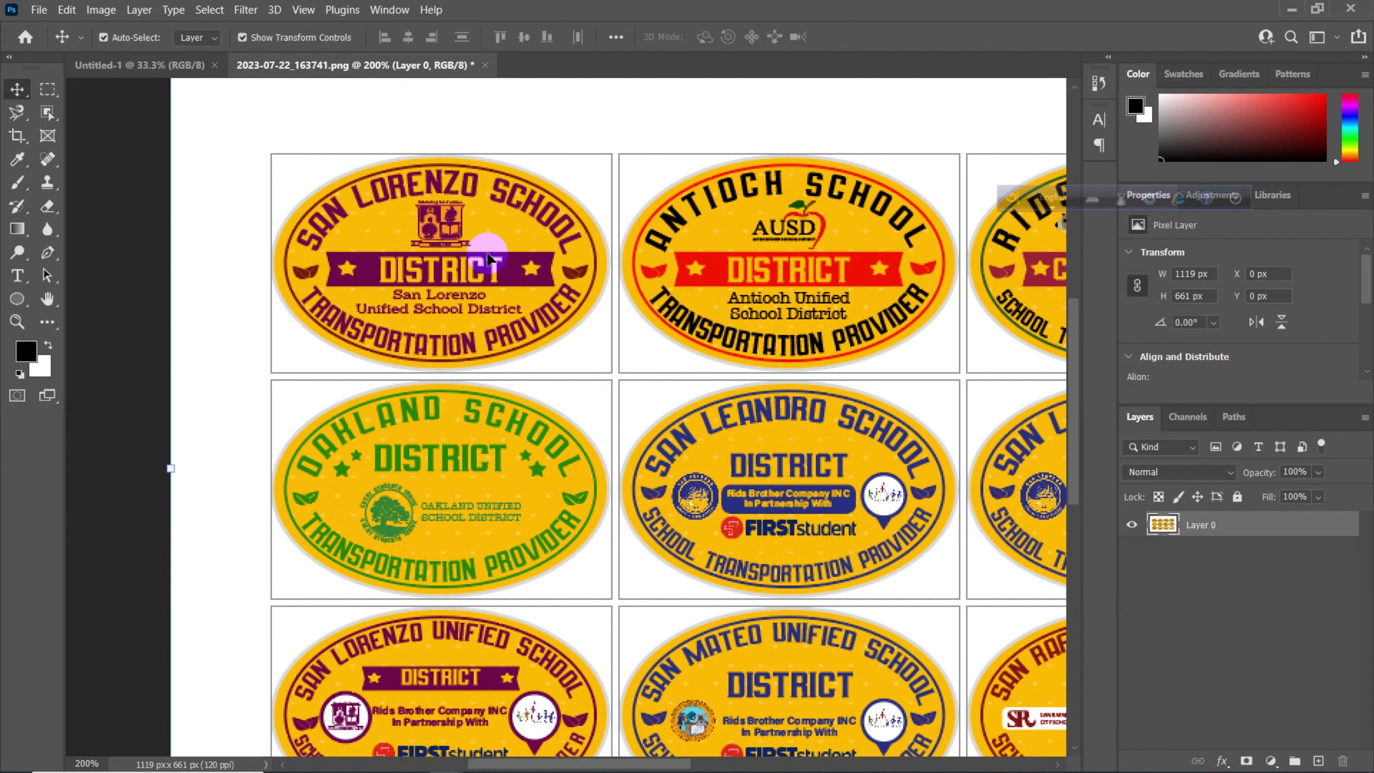
scroll(476, 203, "up", 1)
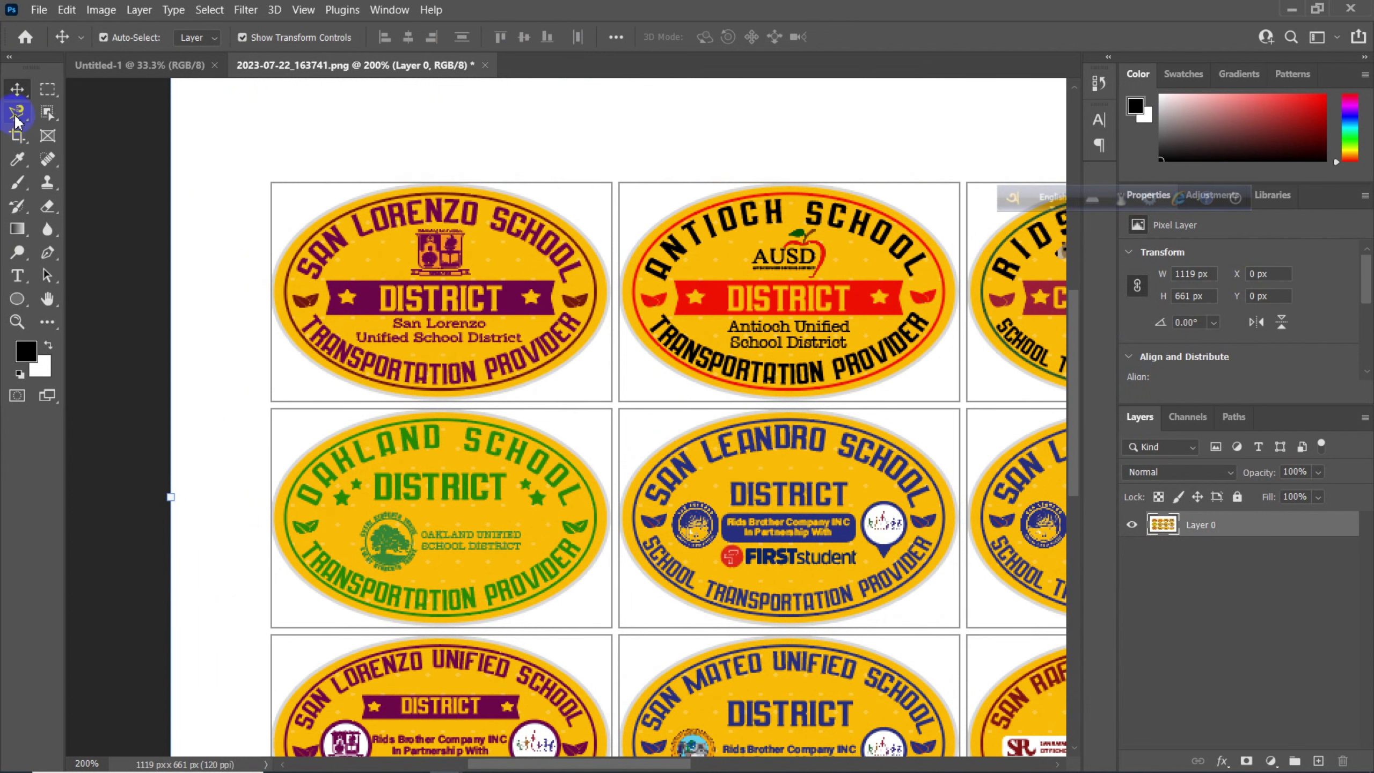
left_click(47, 113)
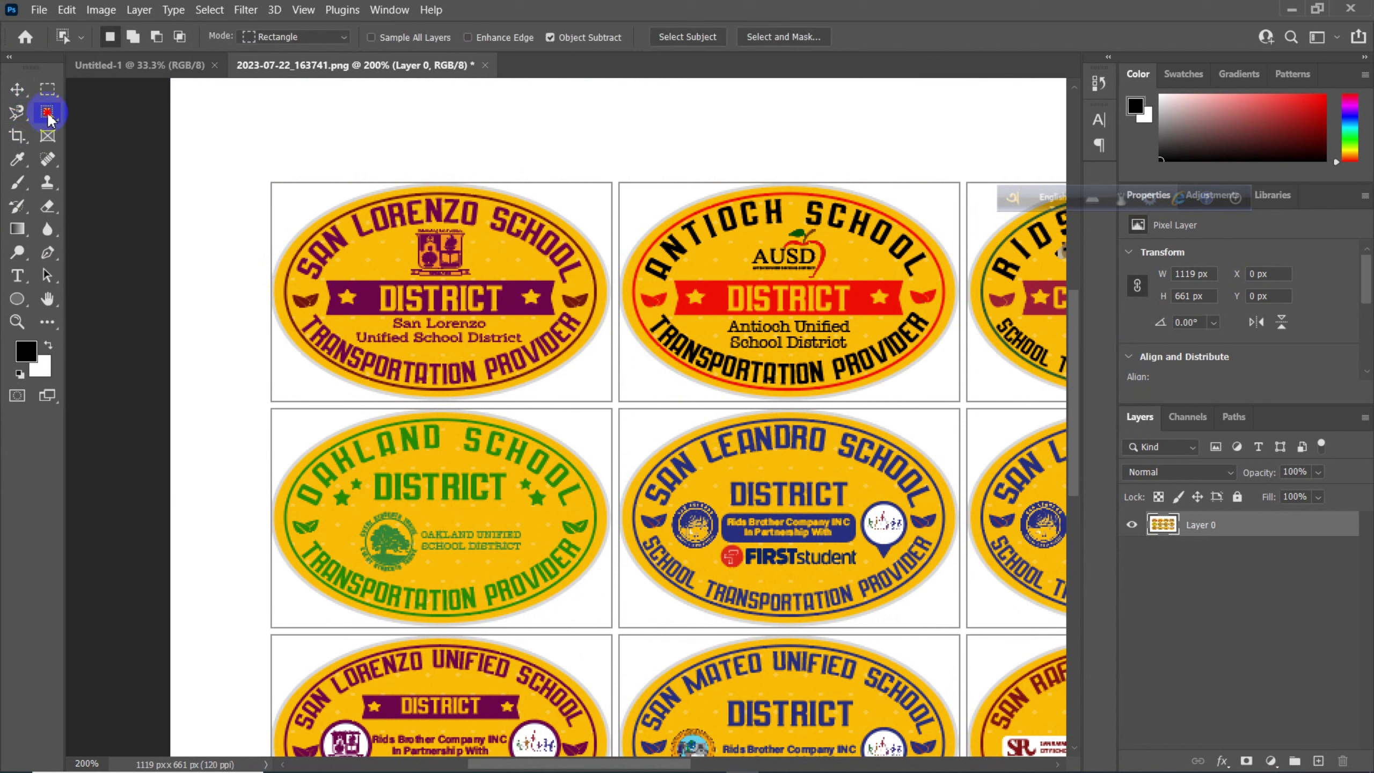
left_click(110, 130)
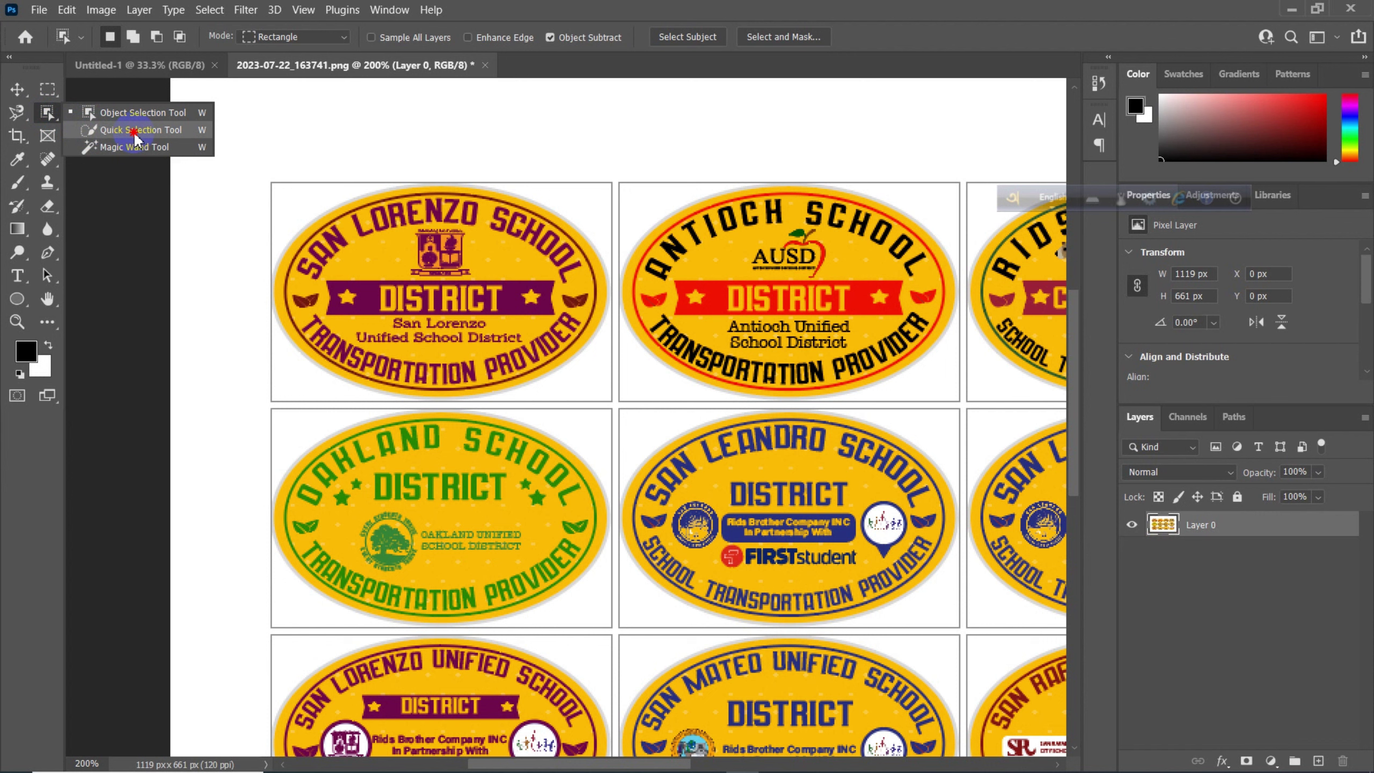
Step: Activate Quick Selection, briefly trying Object Selection before switching back, and start shrinking the brush
left_click(135, 131)
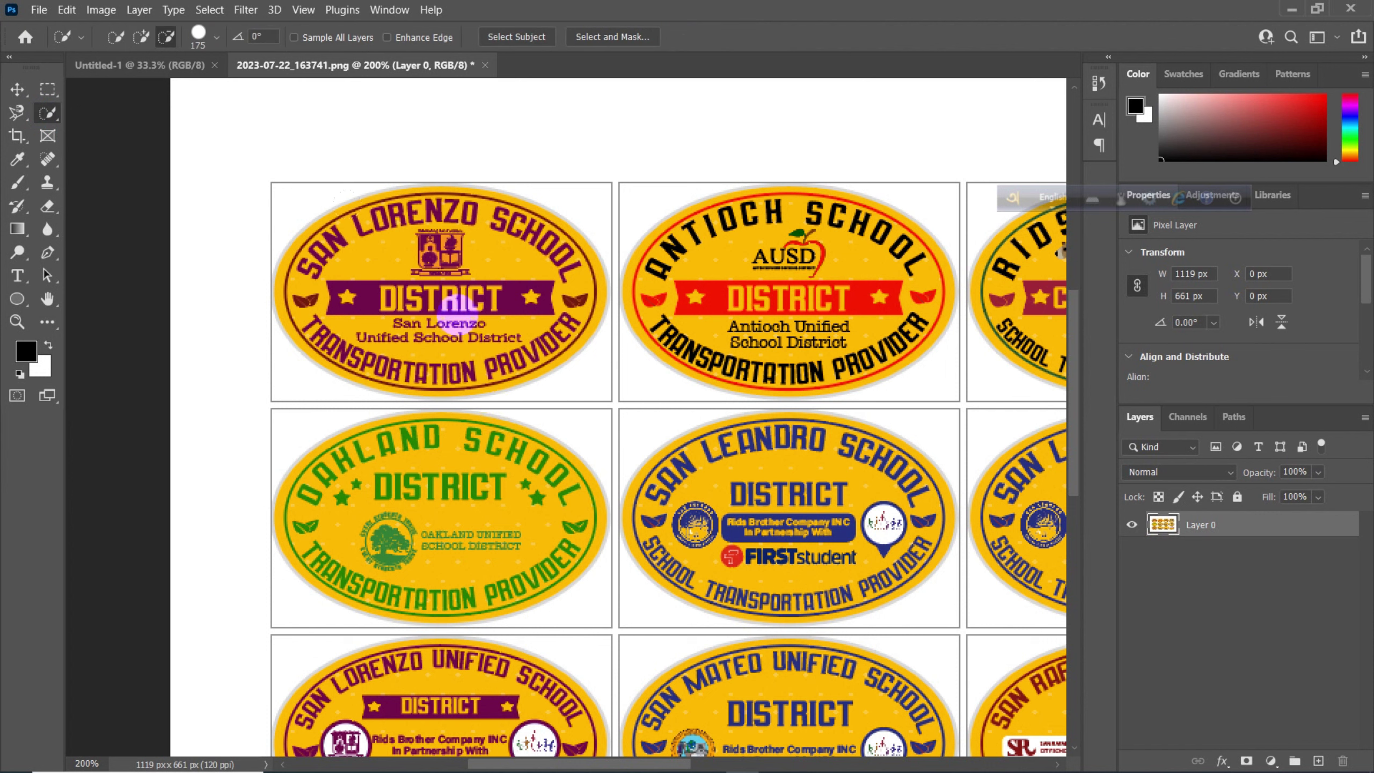
key("bracketleft")
scroll(563, 270, "up", 2)
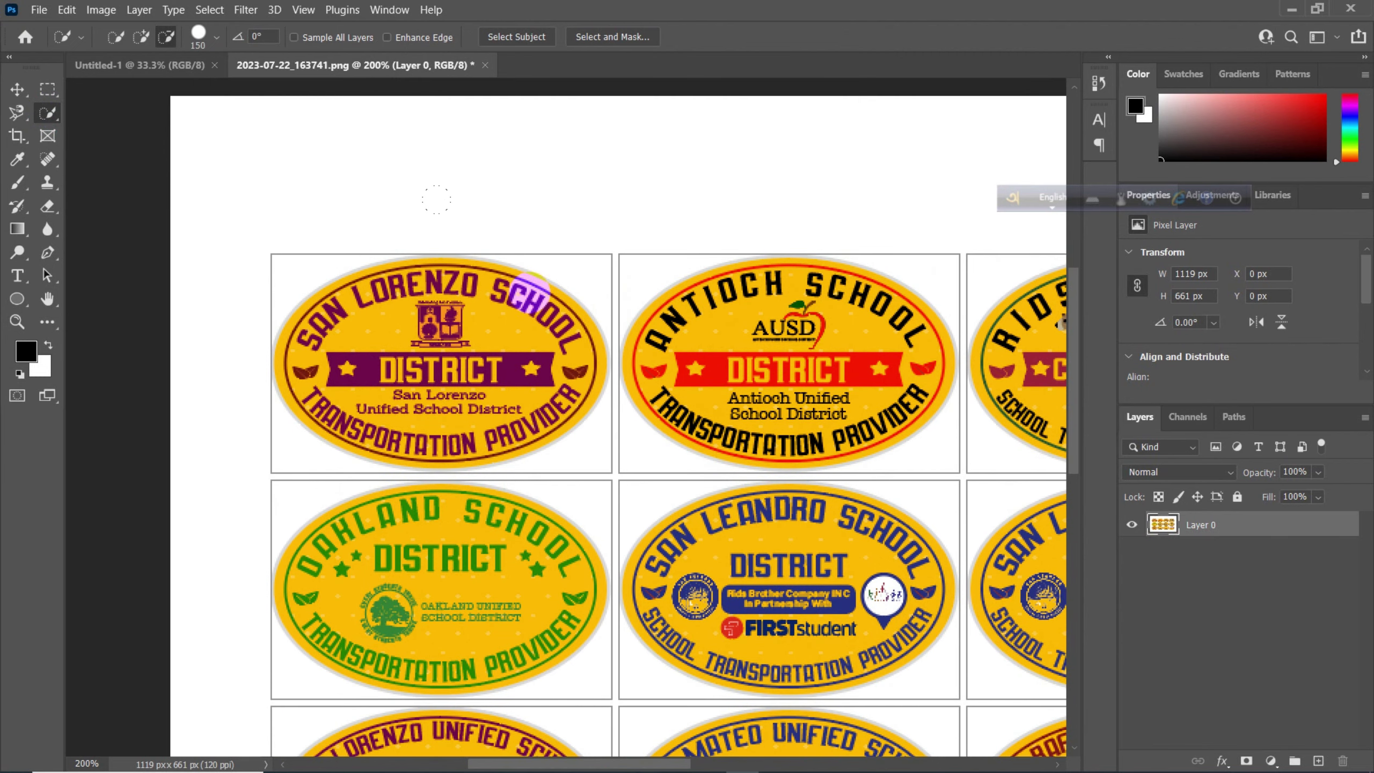
scroll(438, 420, "down", 2)
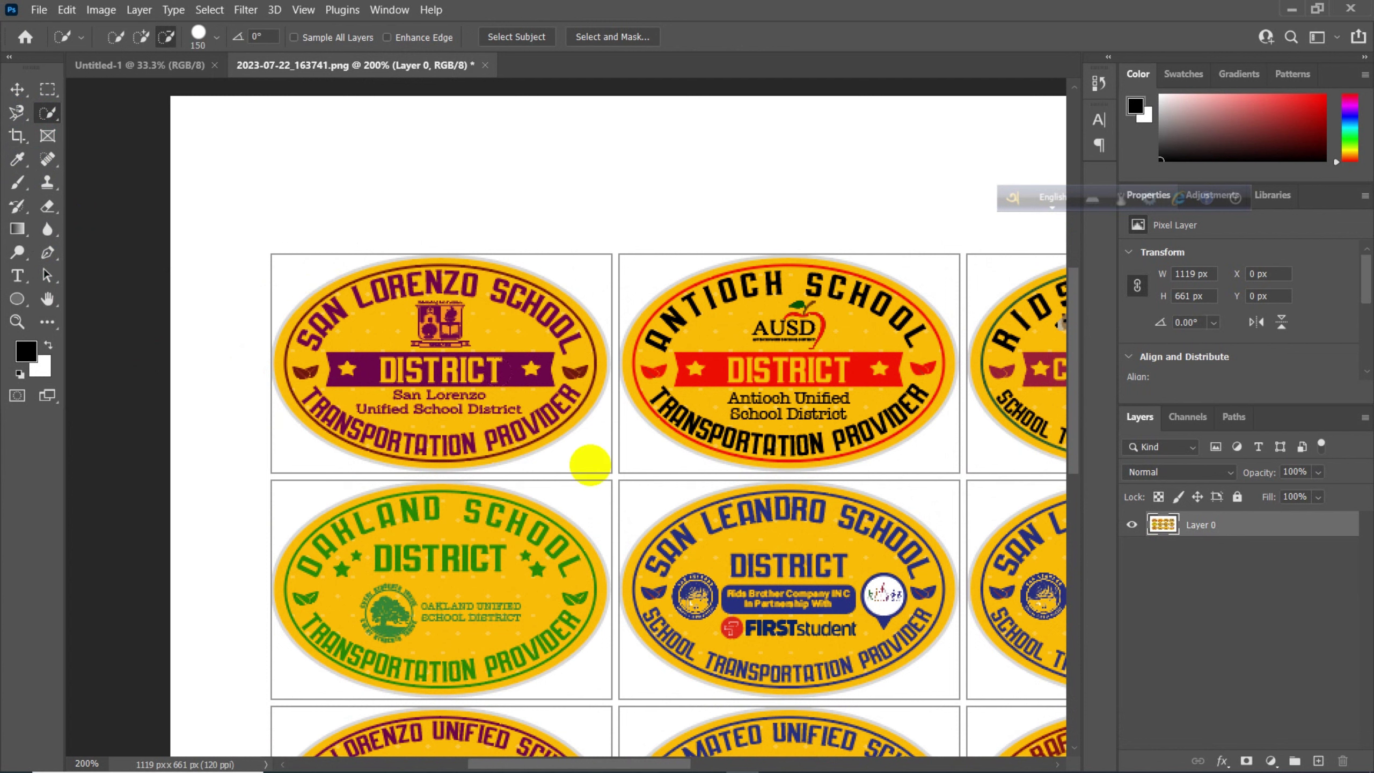
right_click(45, 115)
left_click(136, 112)
scroll(471, 276, "up", 1)
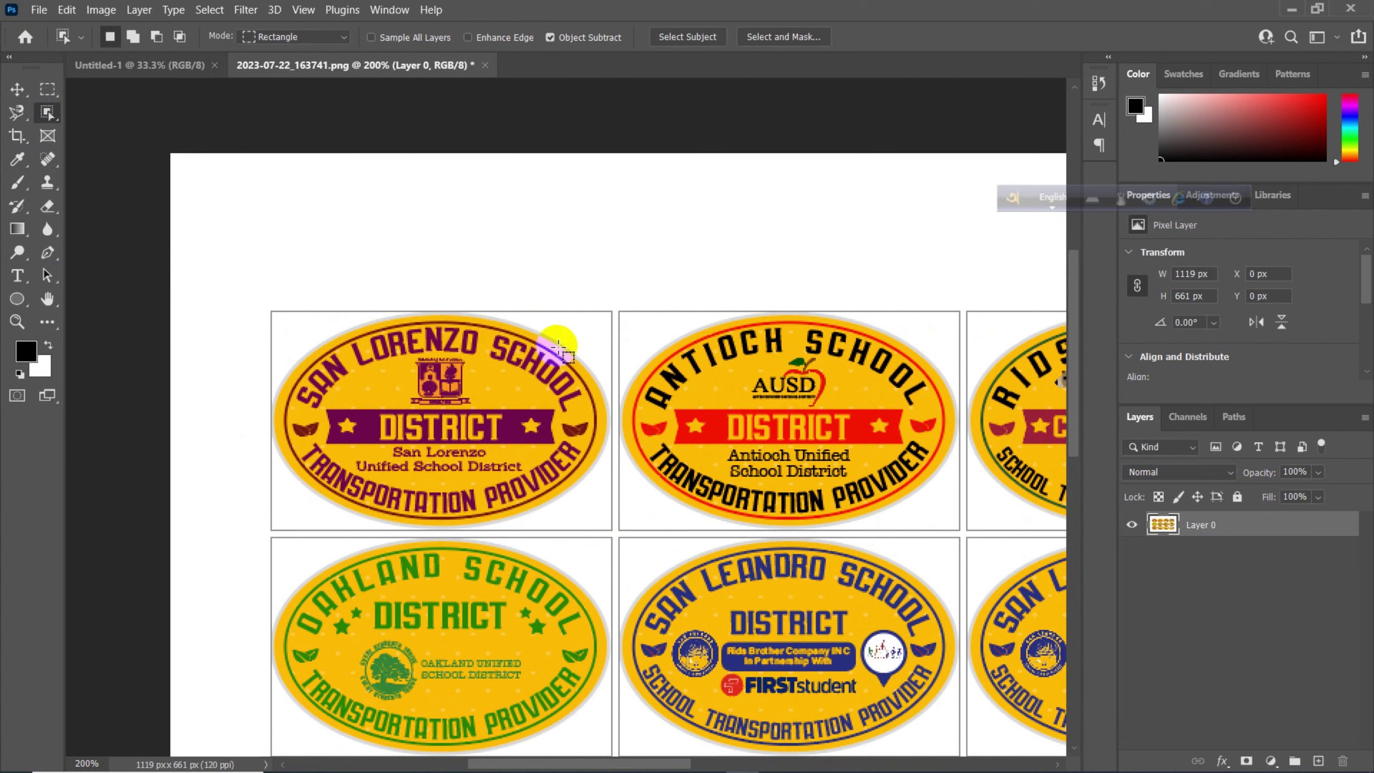
right_click(48, 113)
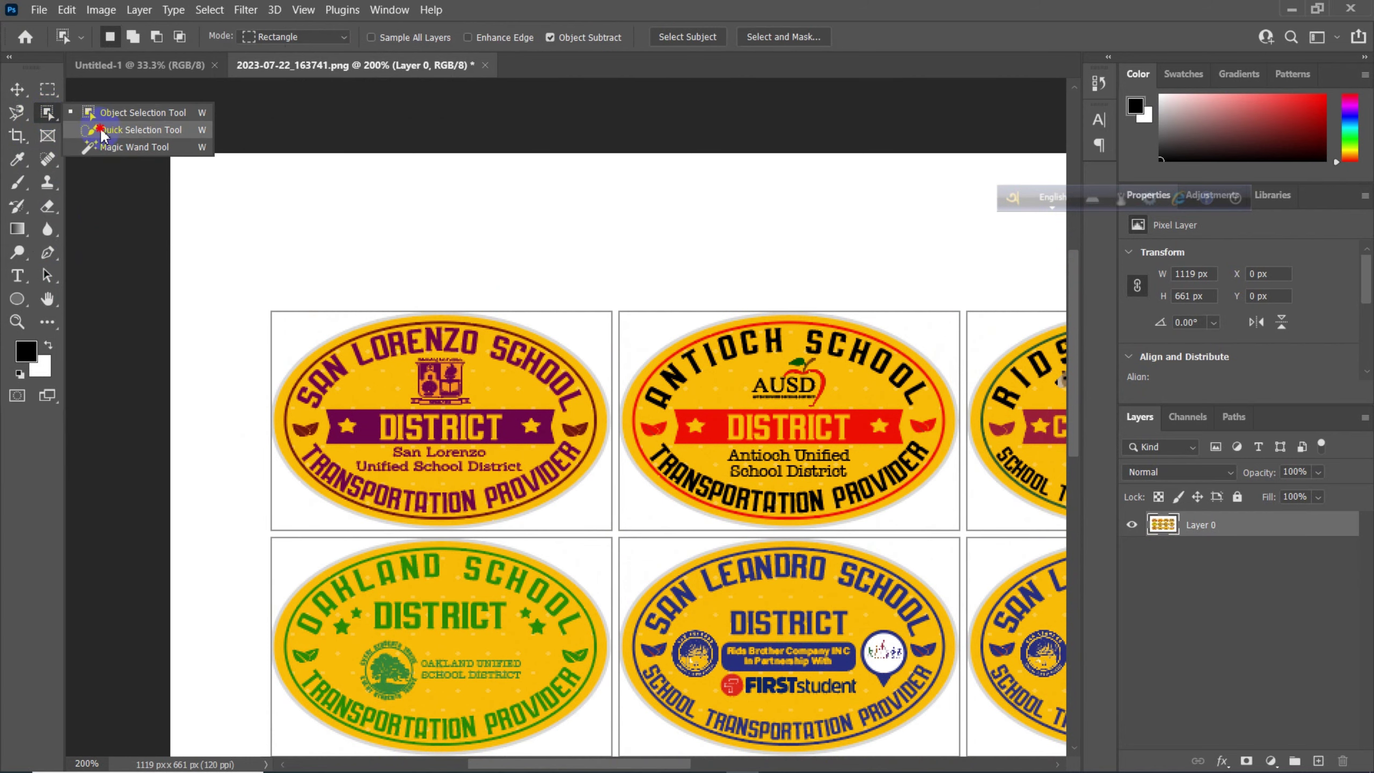
left_click(130, 127)
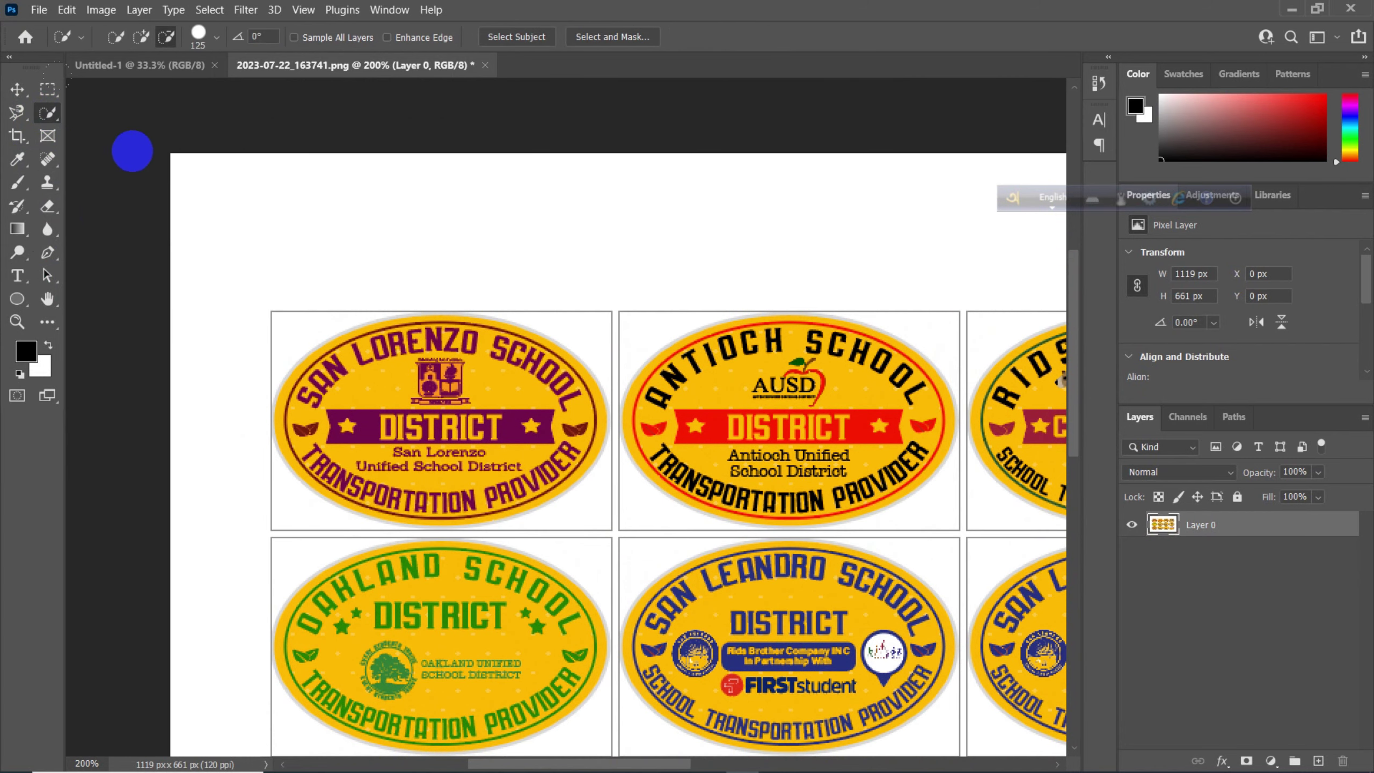
Step: Set the Quick Selection brush to size 80 with [ and ], and start brushing the San Lorenzo badge
key("bracketleft")
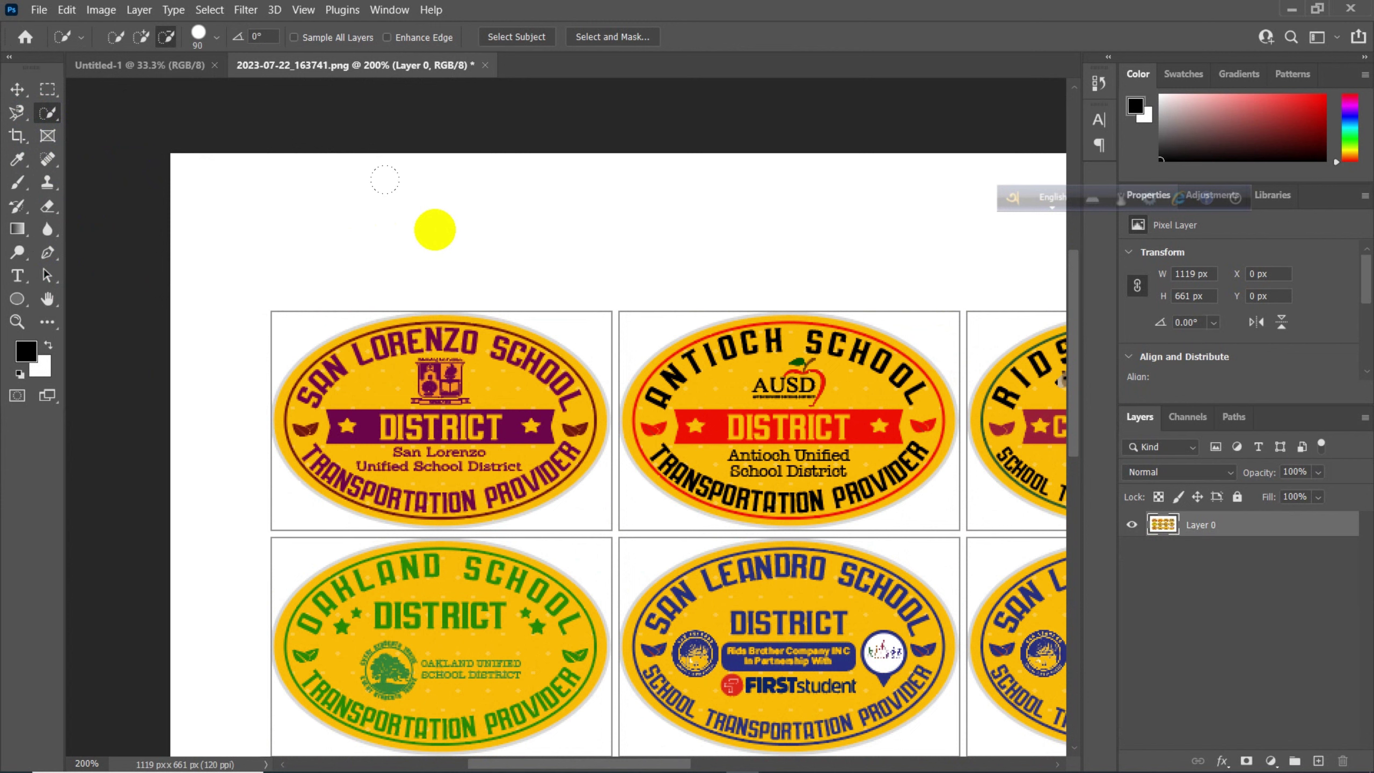
key("bracketleft")
key("bracketleft")
key("bracketleft")
key("bracketleft")
key("bracketright")
key("bracketright")
key("bracketright")
key("bracketright")
key("bracketleft")
key("bracketleft")
key("bracketright")
key("bracketright")
key("bracketright")
left_click(511, 367)
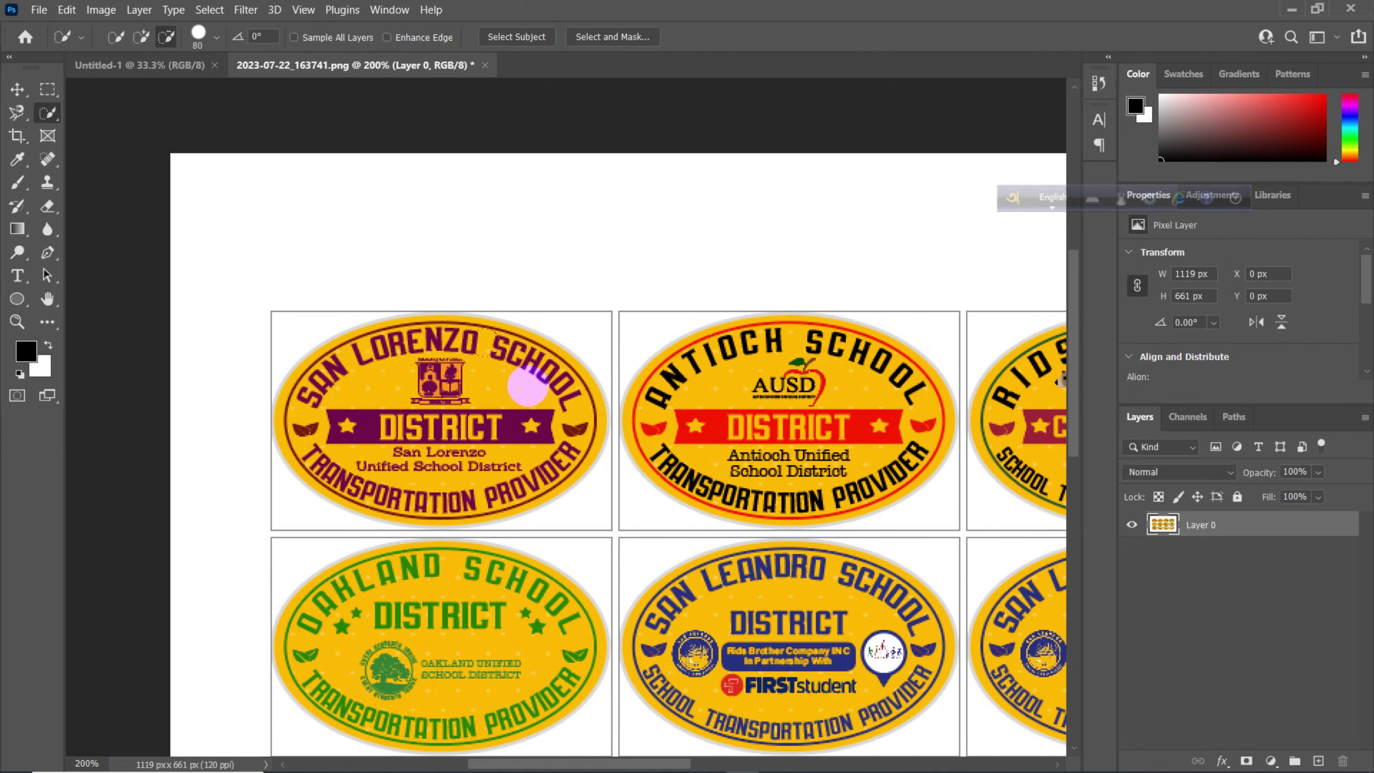
scroll(520, 379, "down", 1)
scroll(431, 248, "up", 2)
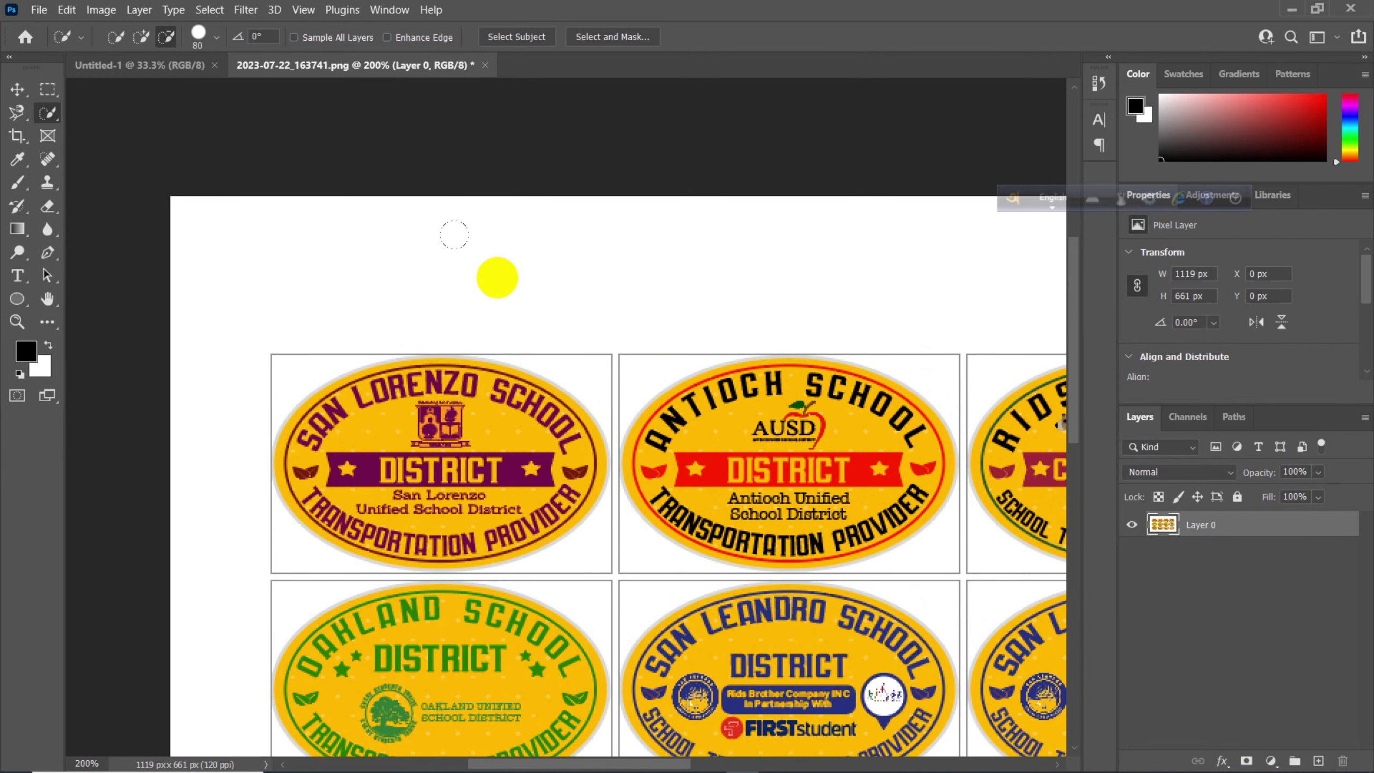
scroll(408, 236, "down", 2)
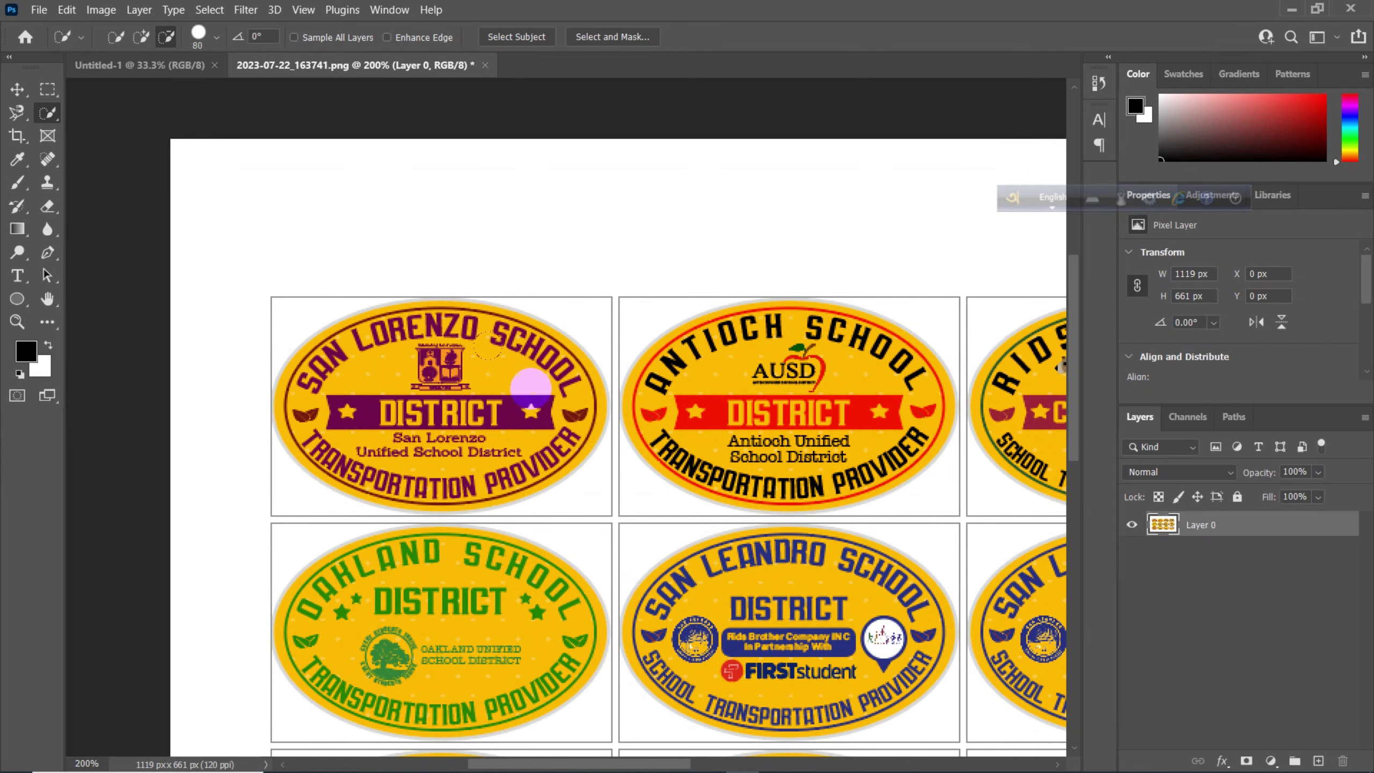
Step: Brush a quick selection on the San Lorenzo badge in add mode, removing the banner text area
mouse_move(395, 427)
left_mouse_down()
mouse_move(466, 392)
mouse_move(346, 403)
mouse_move(489, 442)
mouse_move(528, 407)
mouse_move(524, 390)
mouse_move(408, 362)
mouse_move(420, 366)
left_mouse_up()
left_click(143, 38)
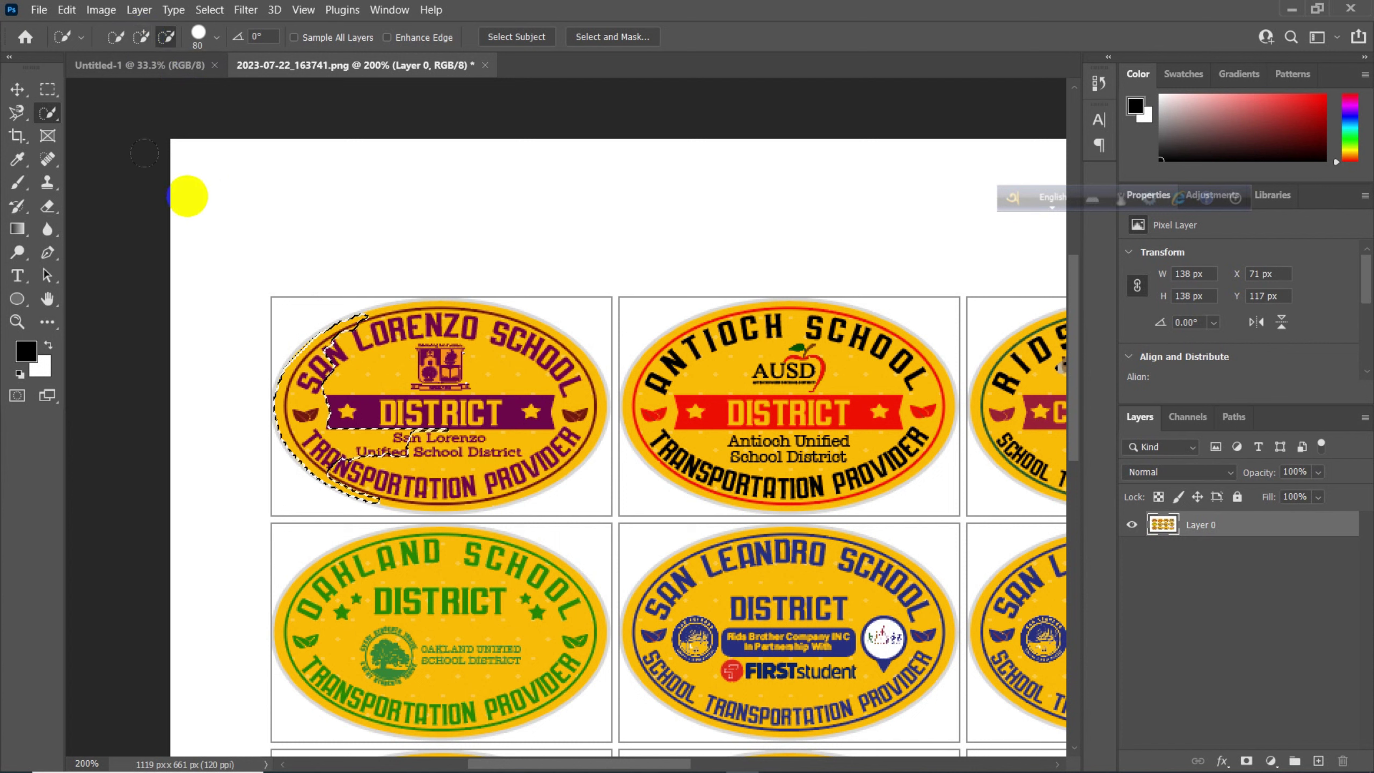
mouse_move(433, 449)
left_mouse_down()
mouse_move(411, 393)
mouse_move(517, 383)
left_mouse_up()
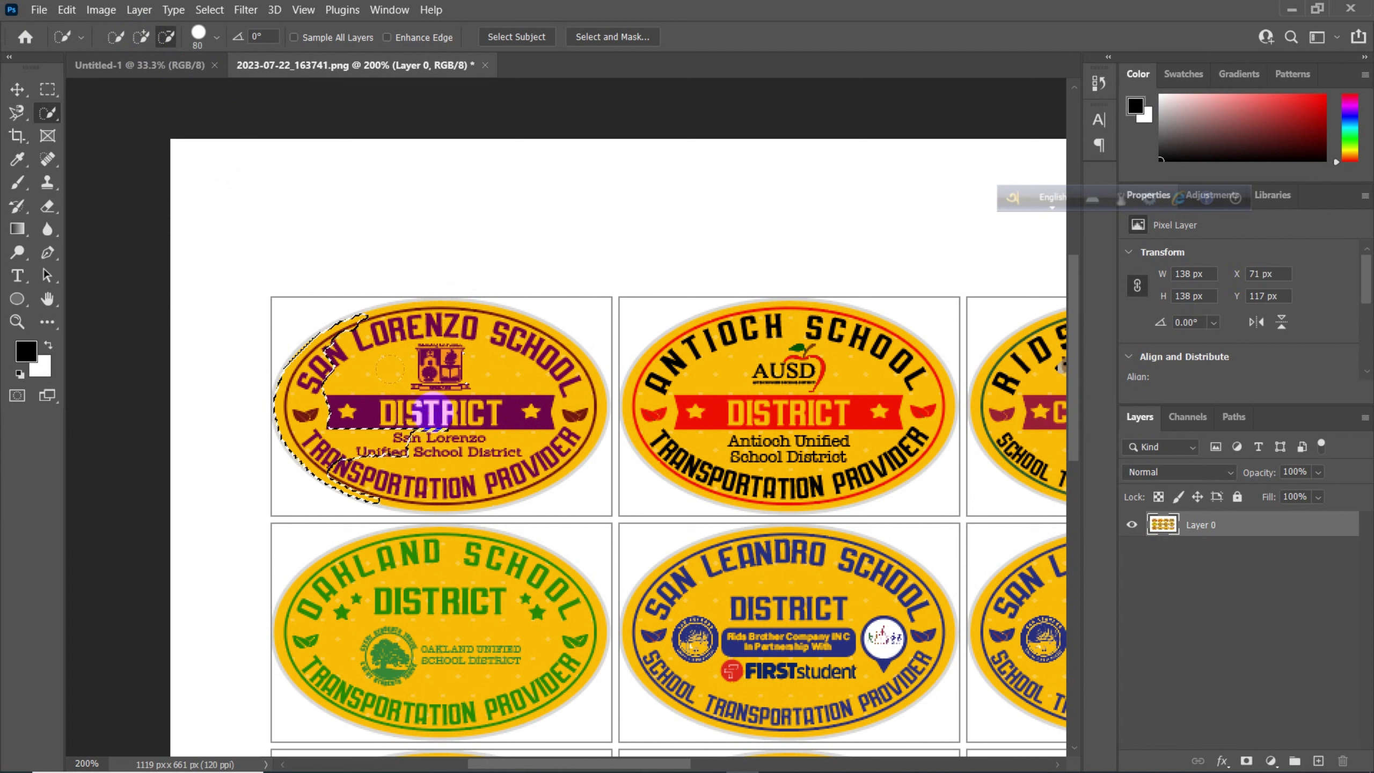
mouse_move(435, 409)
left_mouse_down()
mouse_move(451, 406)
mouse_move(416, 401)
mouse_move(508, 398)
mouse_move(390, 395)
mouse_move(311, 417)
mouse_move(314, 400)
left_mouse_up()
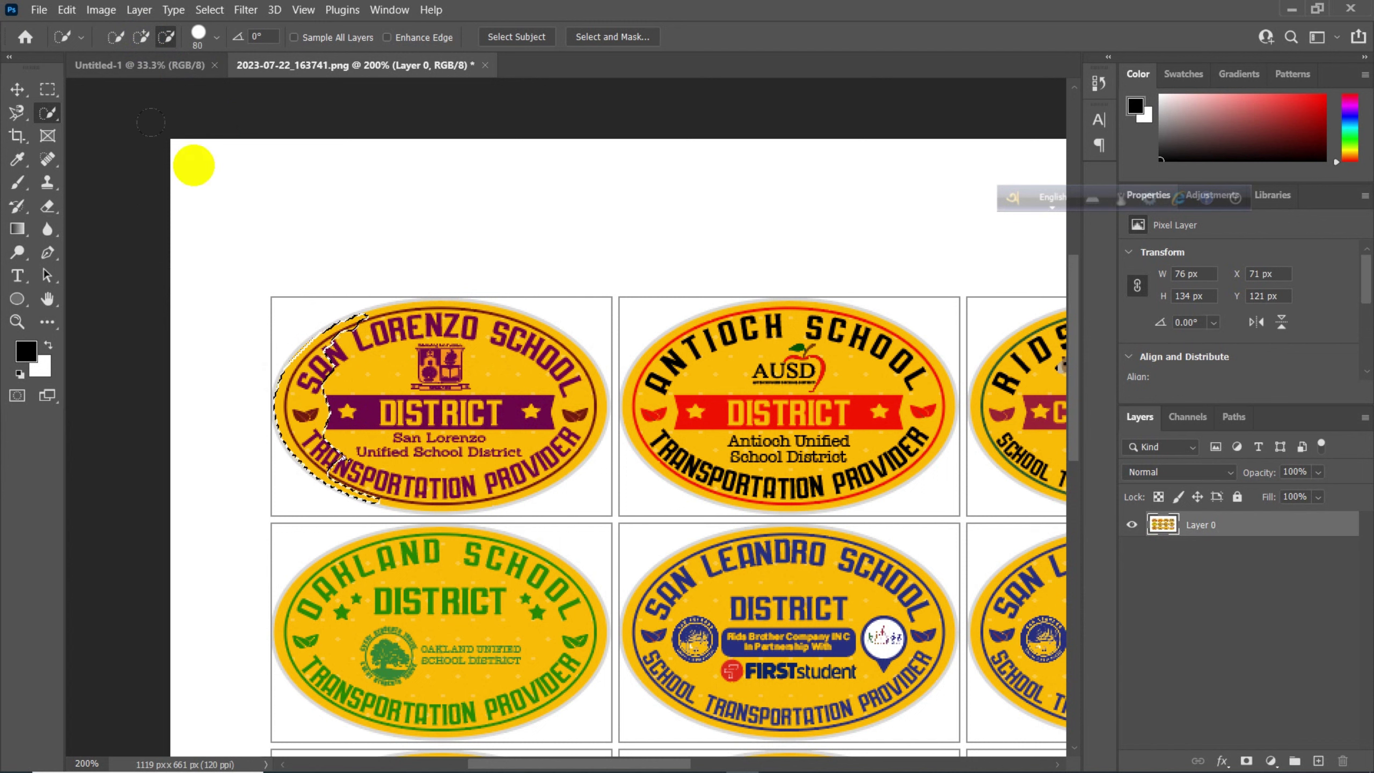
left_click(147, 38)
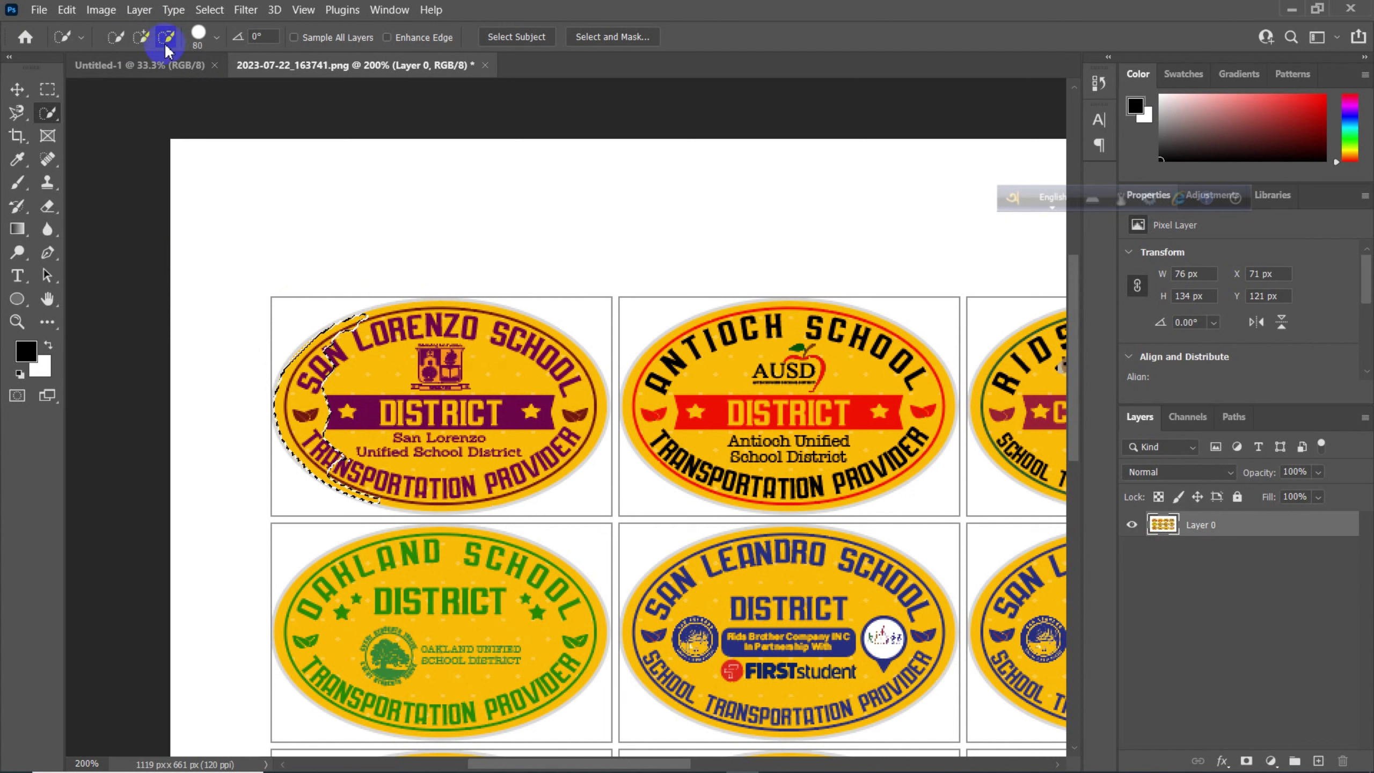
Step: In New selection mode, reselect the badge's left half, then deselect and save 2023-07-22_163741.png
left_click(115, 40)
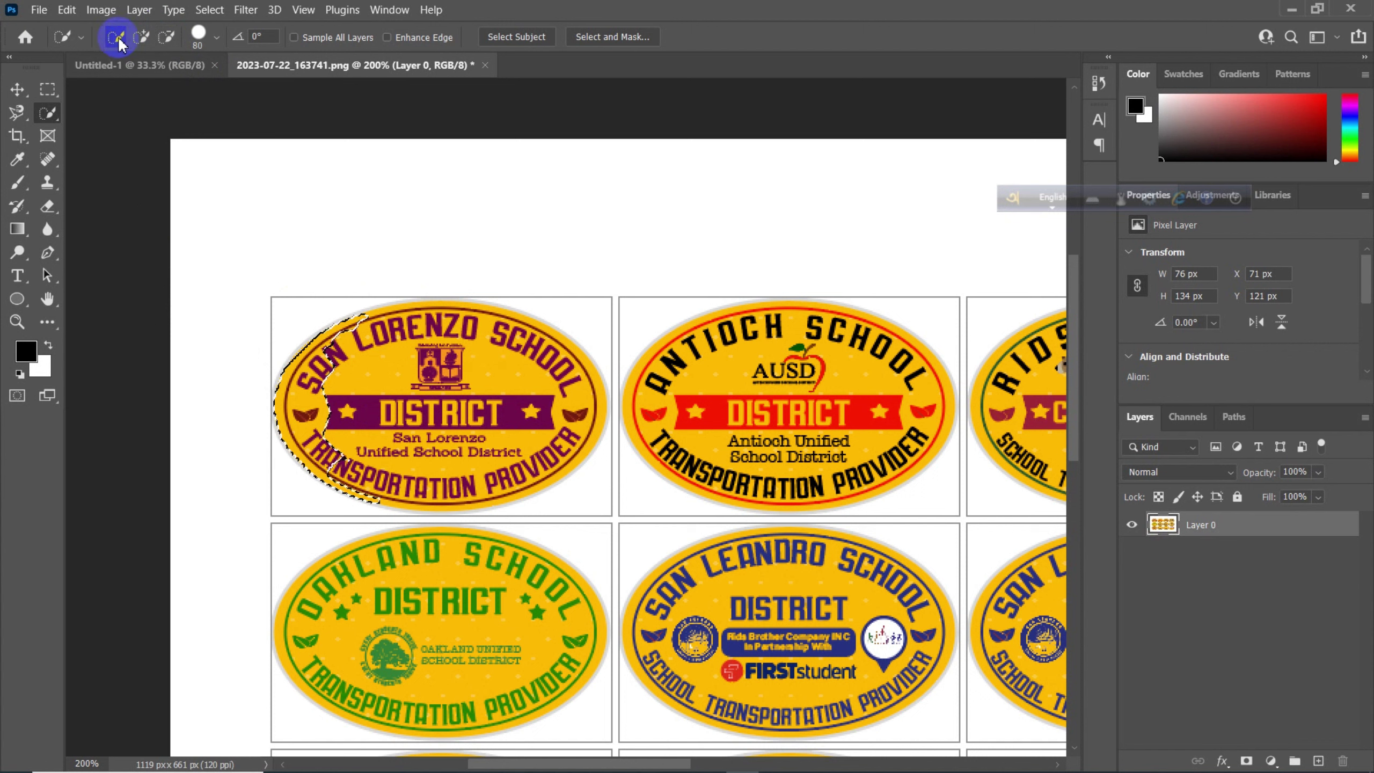
left_click(339, 407)
mouse_move(311, 425)
left_mouse_down()
mouse_move(322, 399)
mouse_move(352, 388)
left_mouse_up()
key("ctrl+d")
key("ctrl+s")
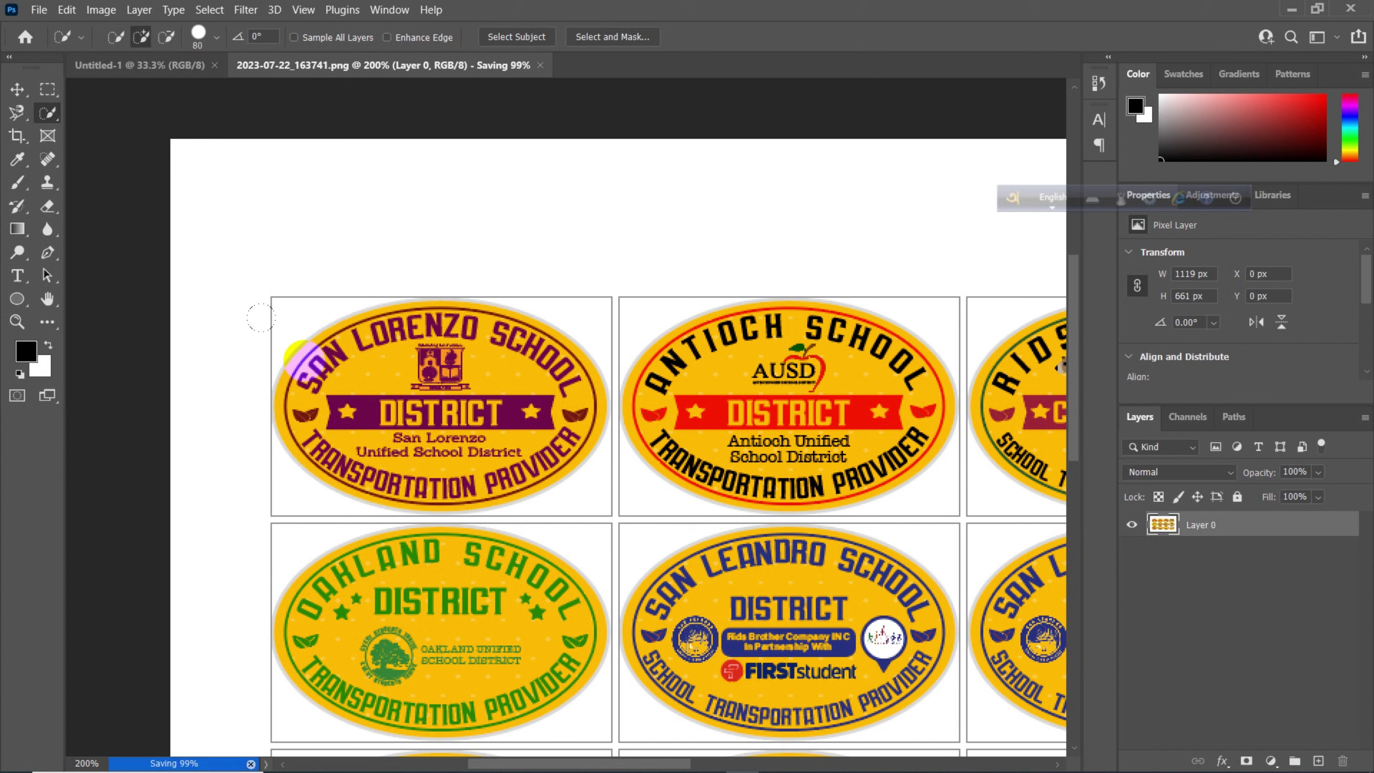
Step: Quick-select the whole San Lorenzo badge, filling gaps near the O and top-left, and copy it to Layer 1
left_click(115, 39)
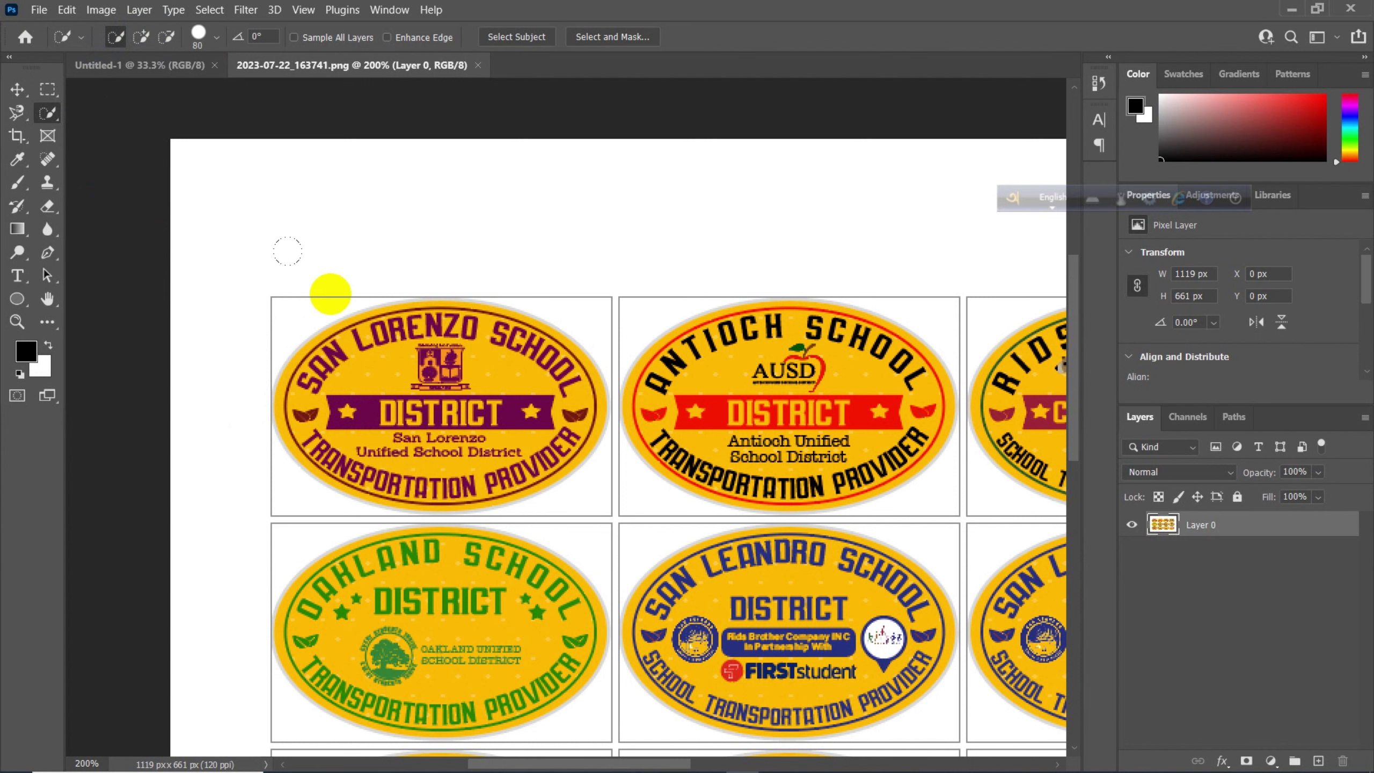
scroll(419, 382, "down", 2)
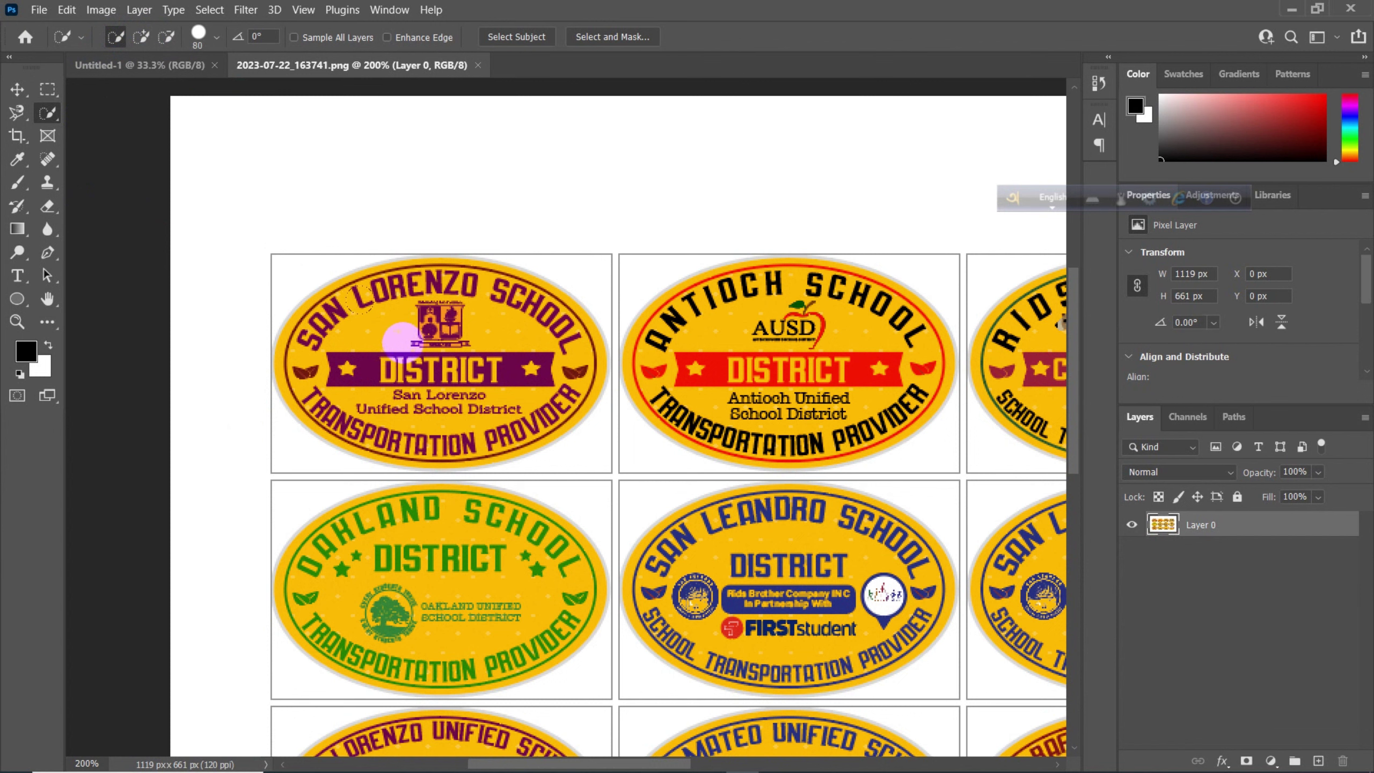
mouse_move(357, 340)
left_mouse_down()
mouse_move(398, 359)
mouse_move(334, 368)
mouse_move(392, 373)
mouse_move(383, 383)
mouse_move(472, 404)
left_mouse_up()
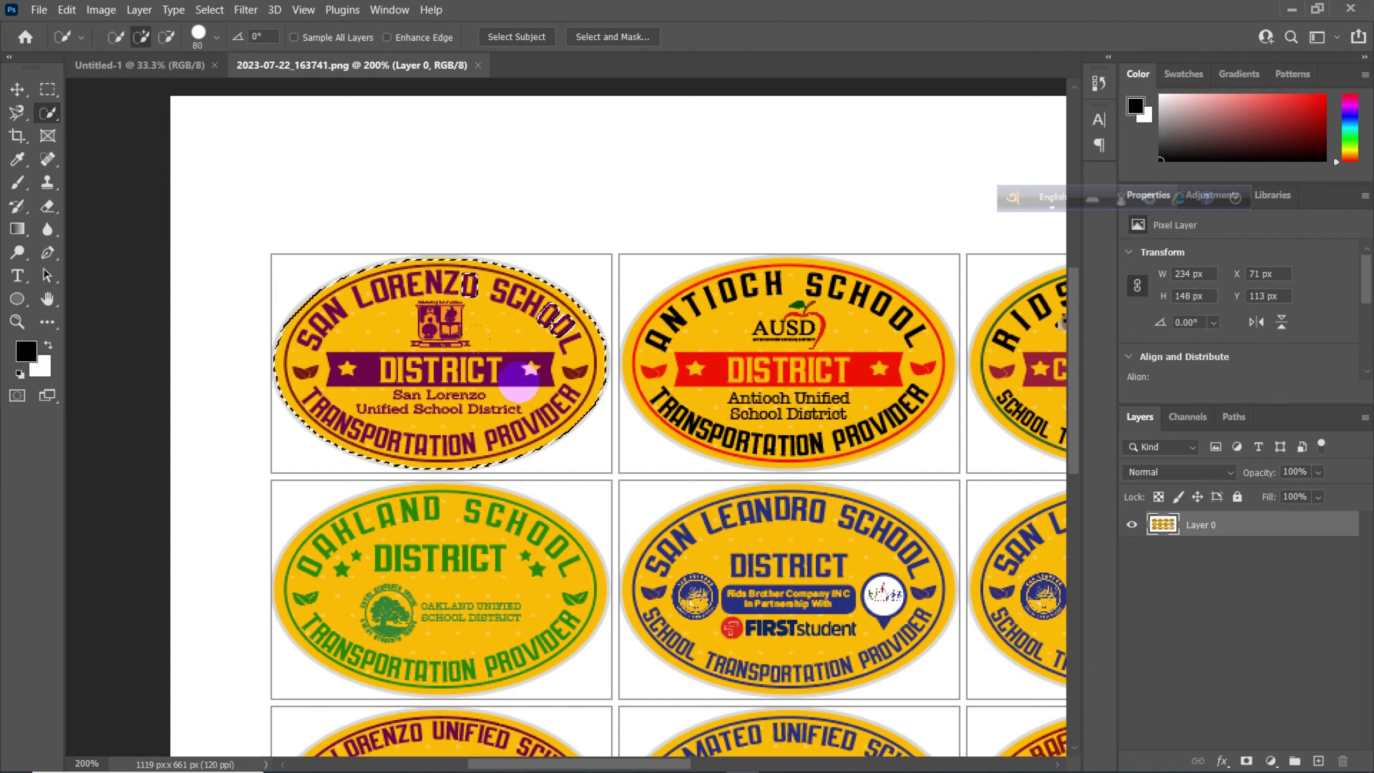
left_click_drag(519, 359, 476, 285)
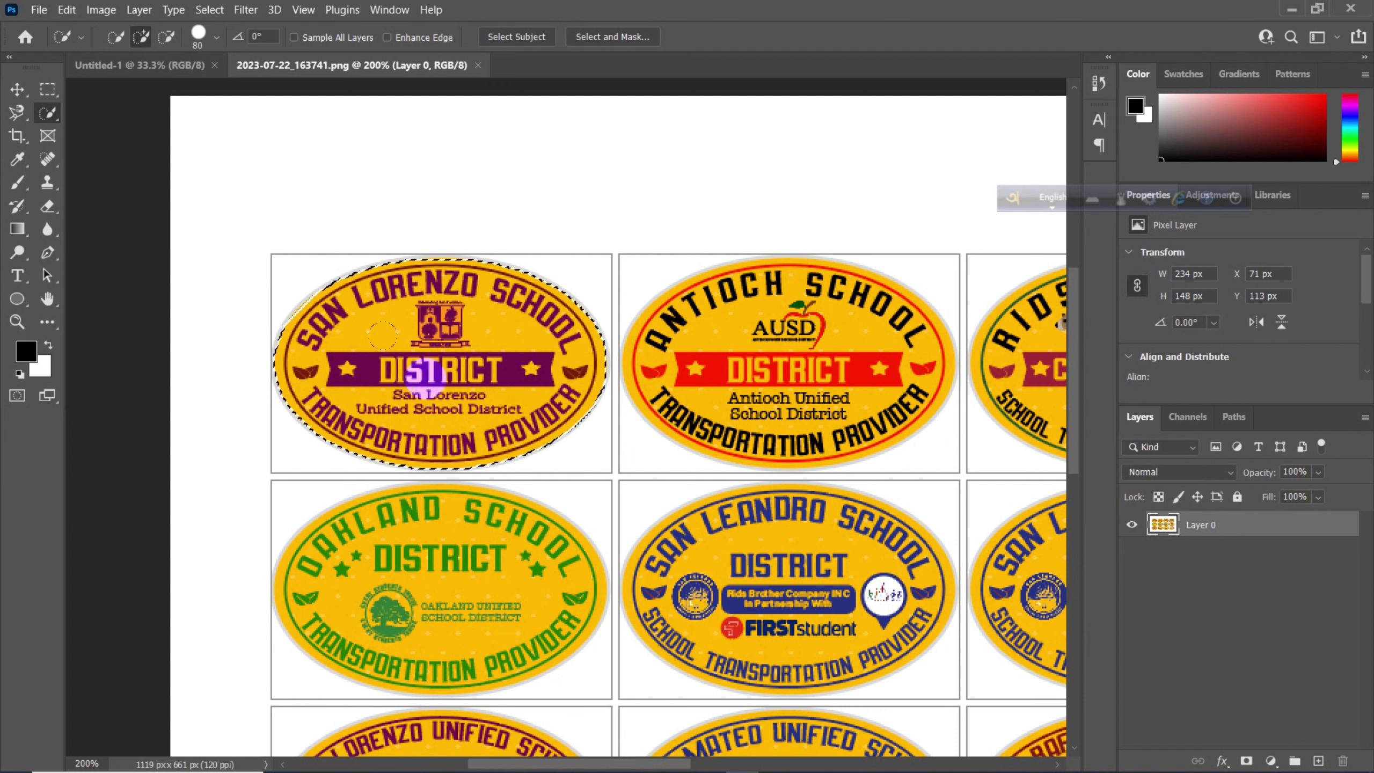
left_click_drag(425, 371, 425, 359)
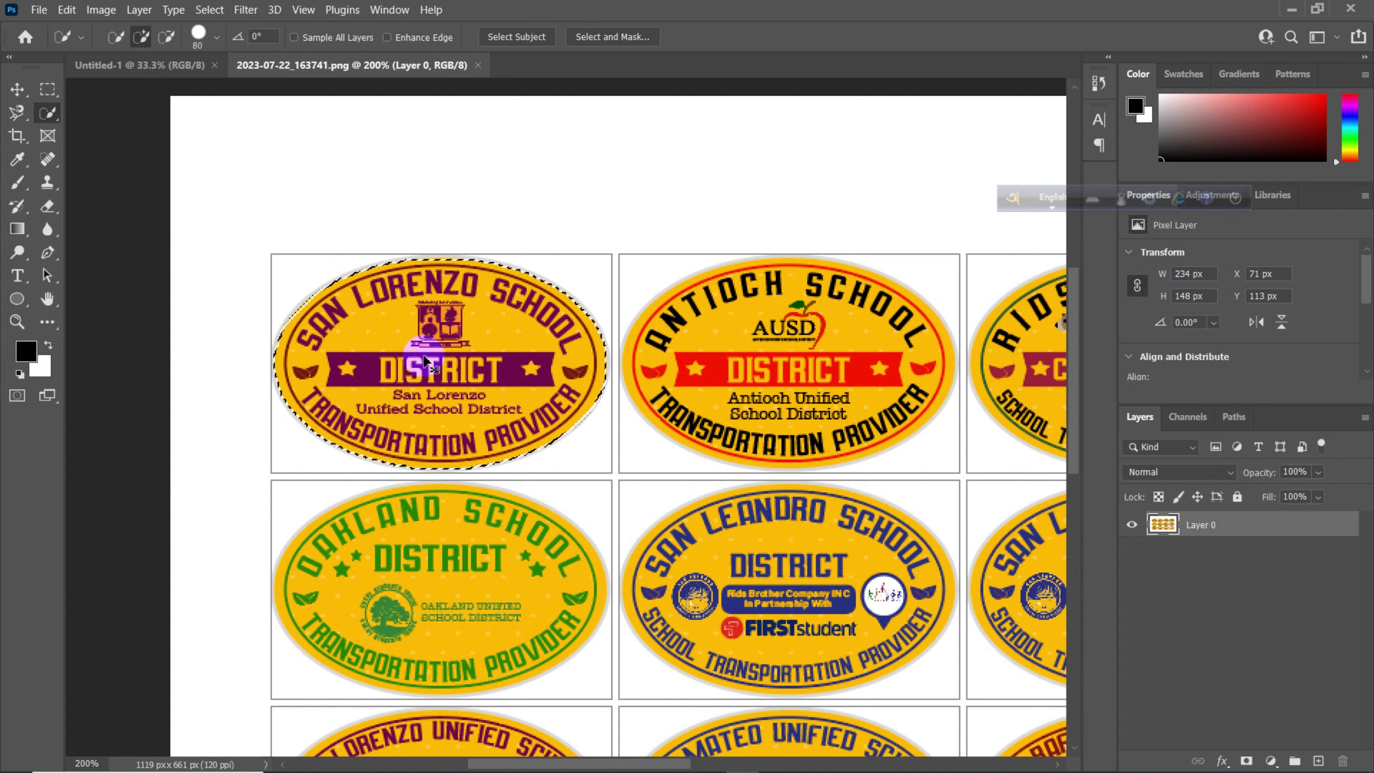
key("ctrl+j")
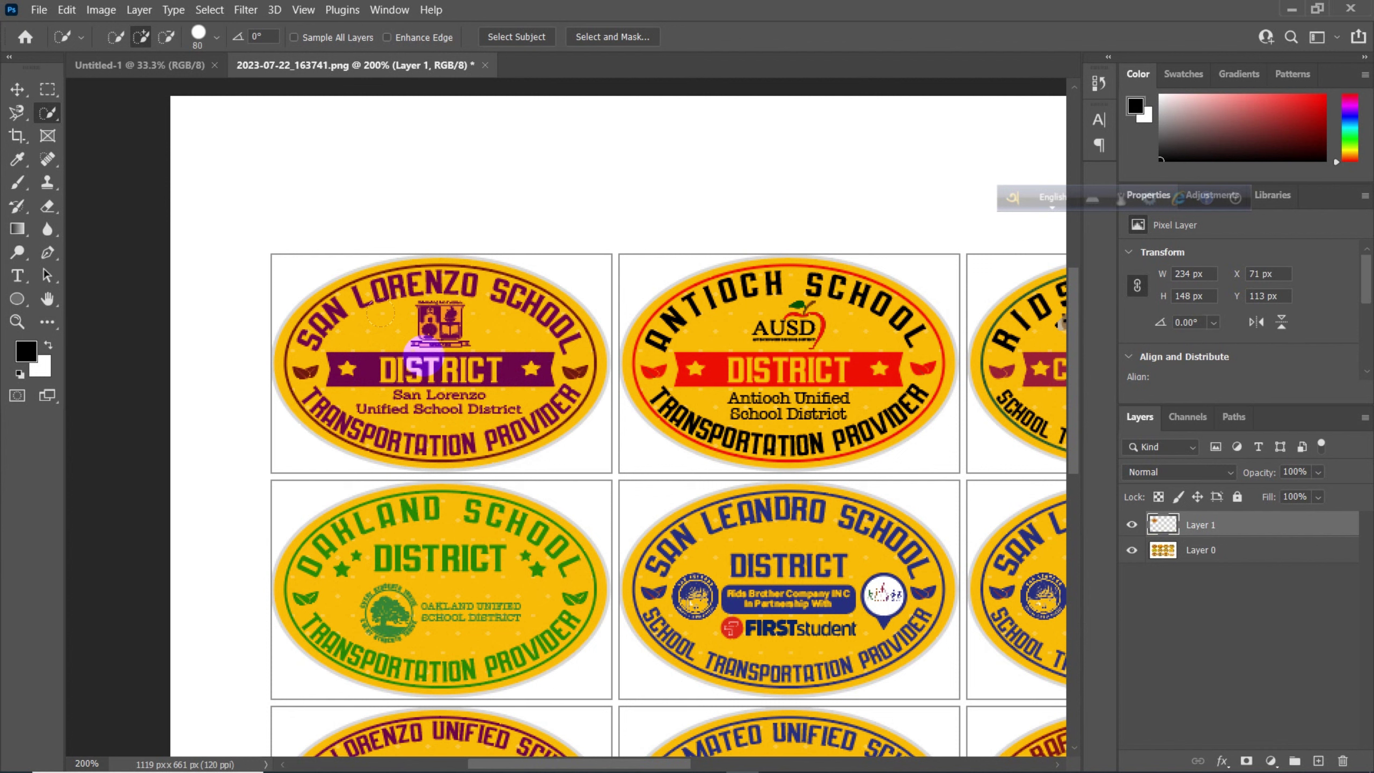
Step: Drag the Layer 1 badge copy away and back over the original, select Layer 0, and zoom out
left_click(1172, 500)
left_click(28, 177)
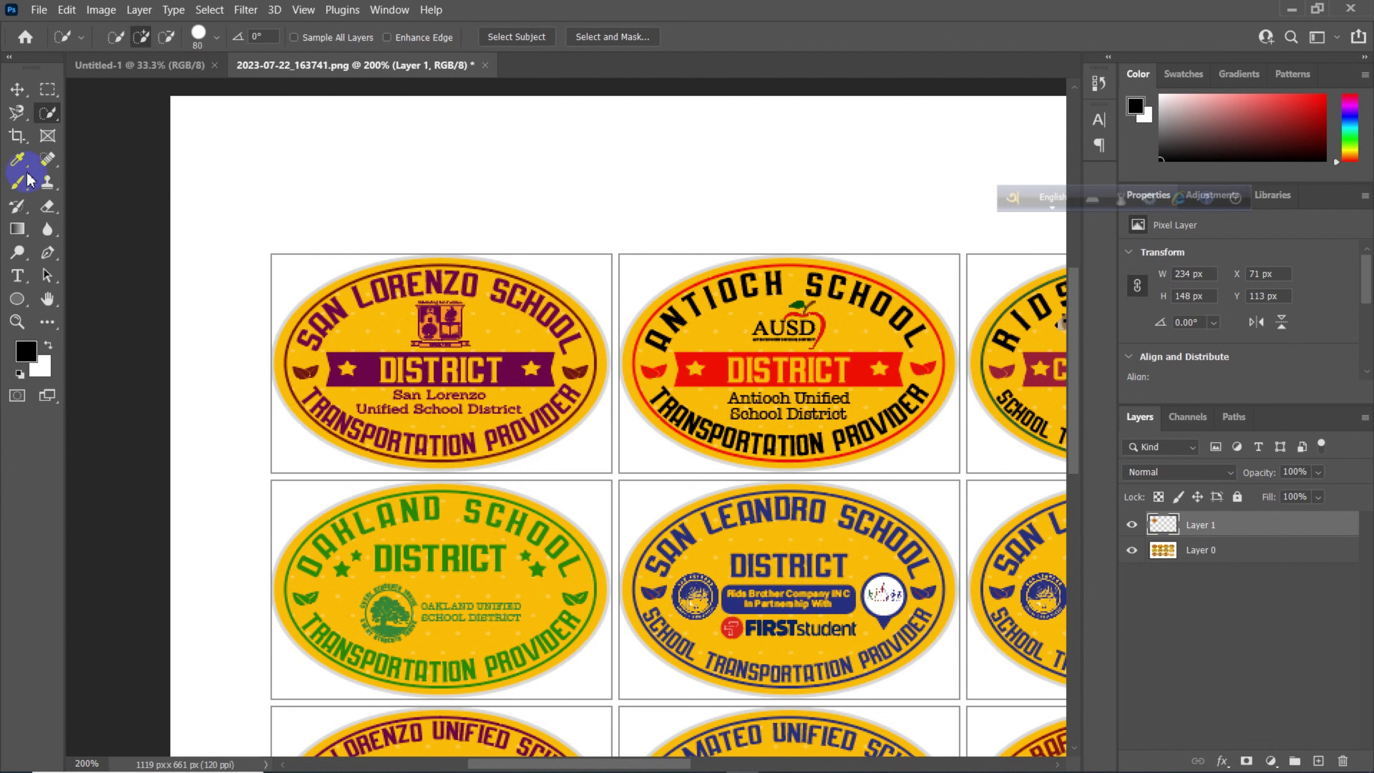
left_click(16, 93)
left_click_drag(444, 450, 897, 260)
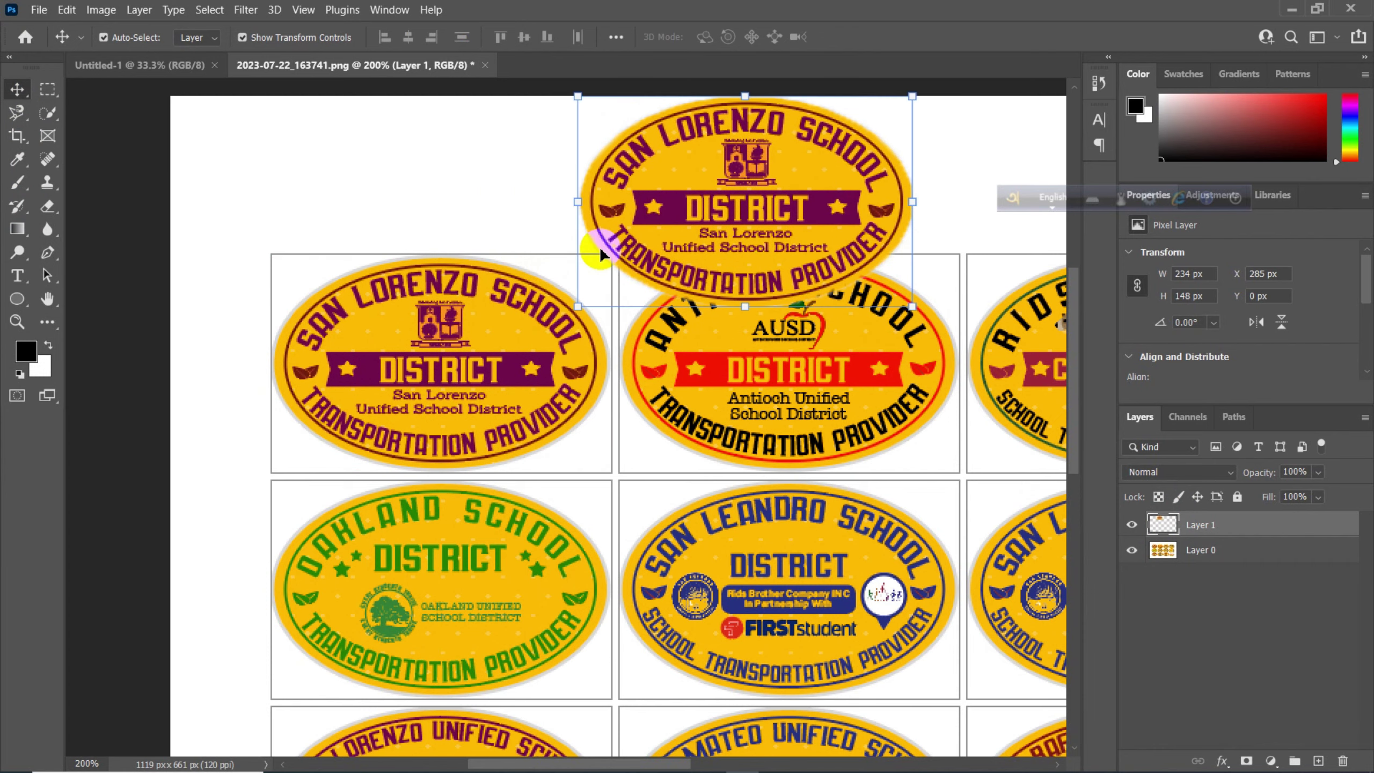
left_click_drag(732, 190, 433, 351)
left_click(400, 168)
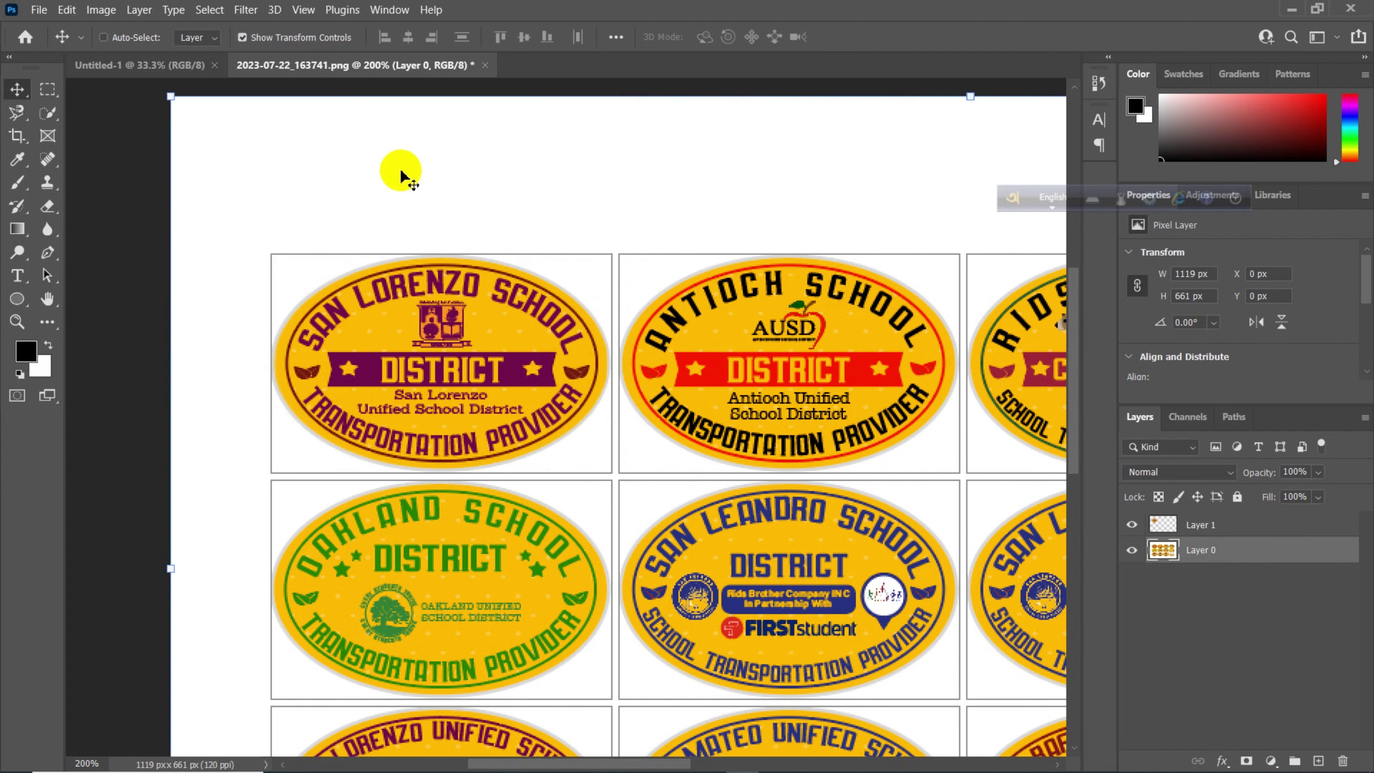
key("ctrl+minus")
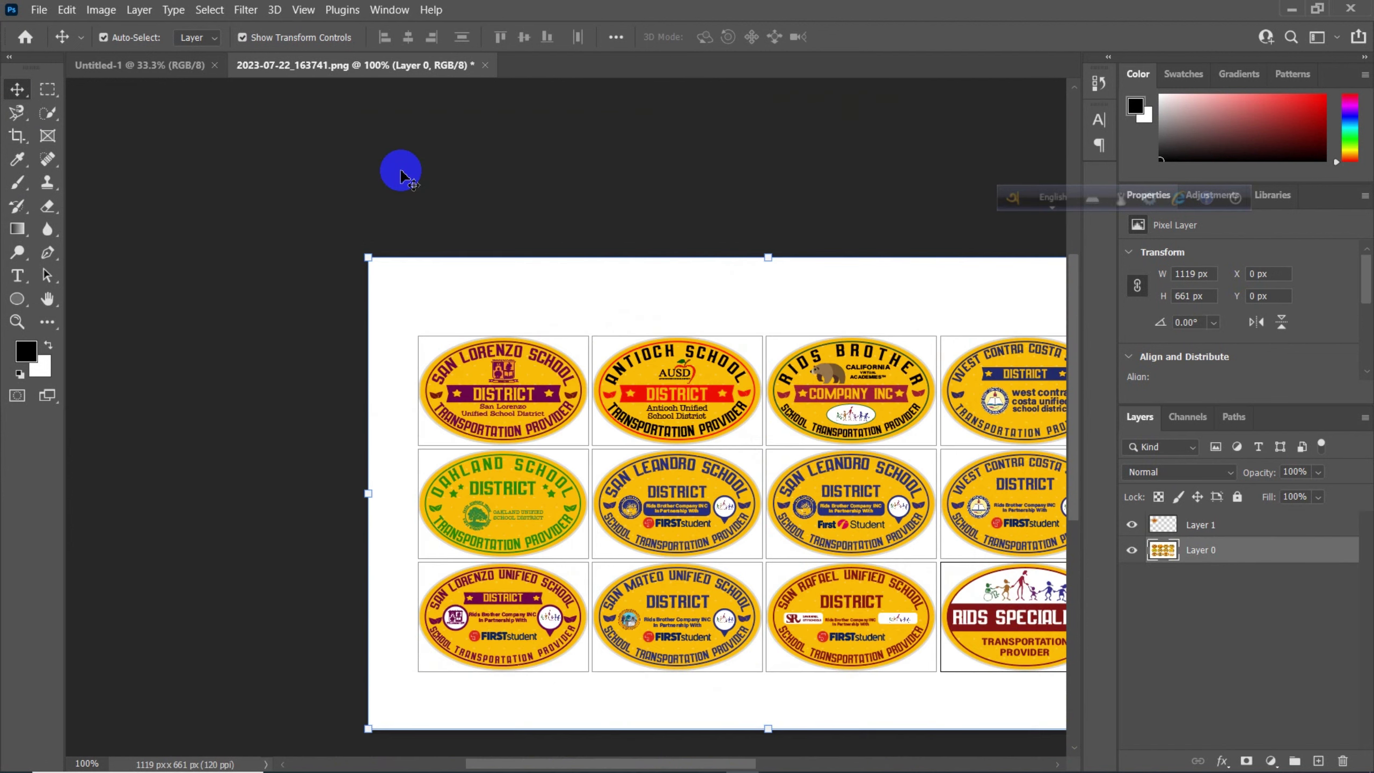
mouse_move(433, 758)
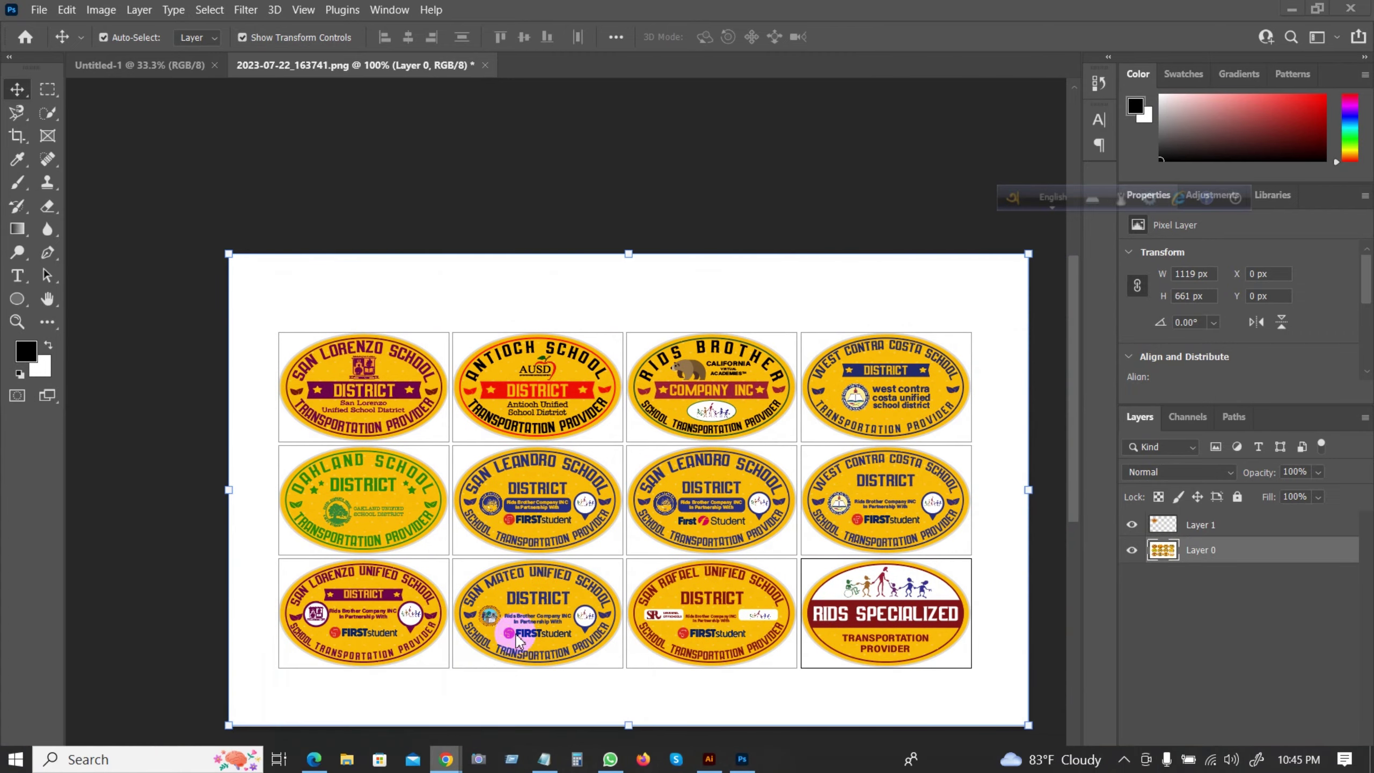
left_click(357, 682)
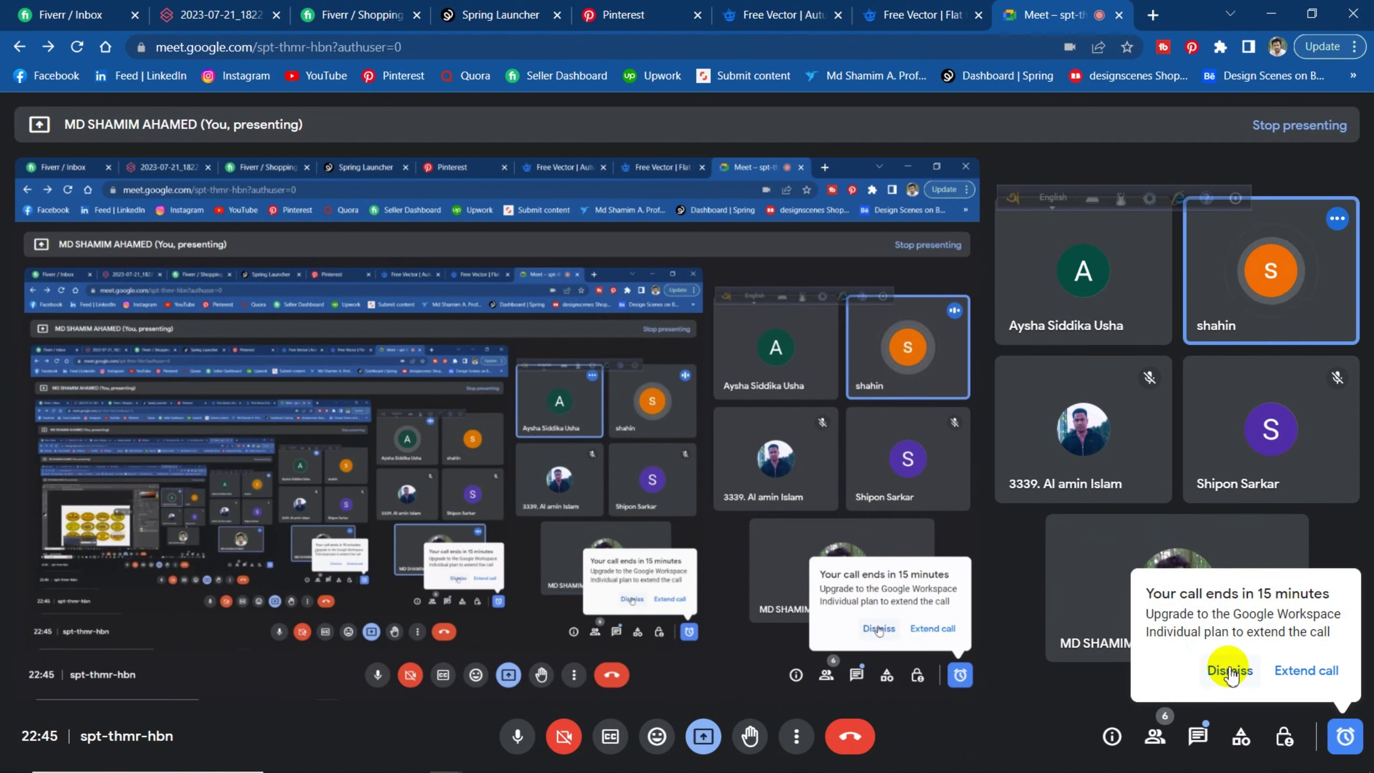
left_click(1270, 14)
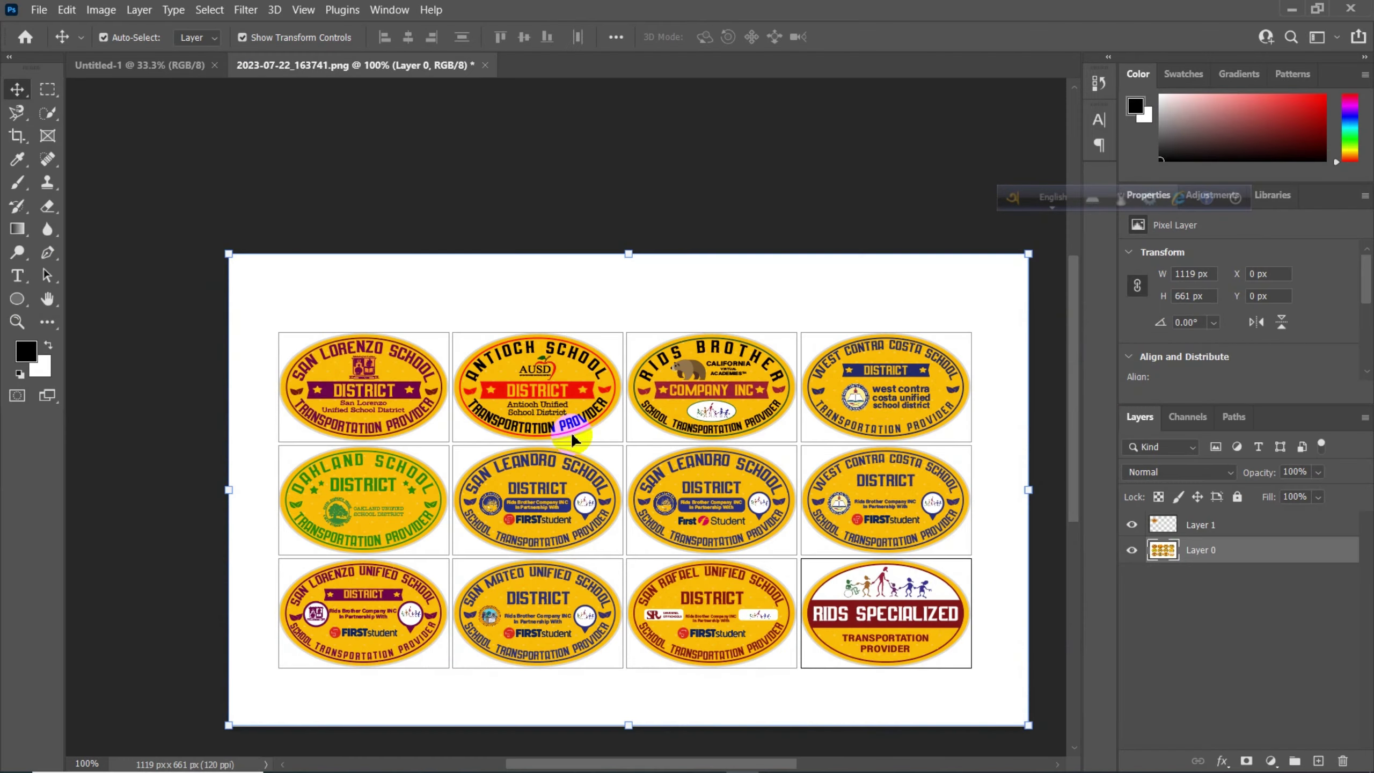
left_click(379, 190)
scroll(381, 191, "down", 1)
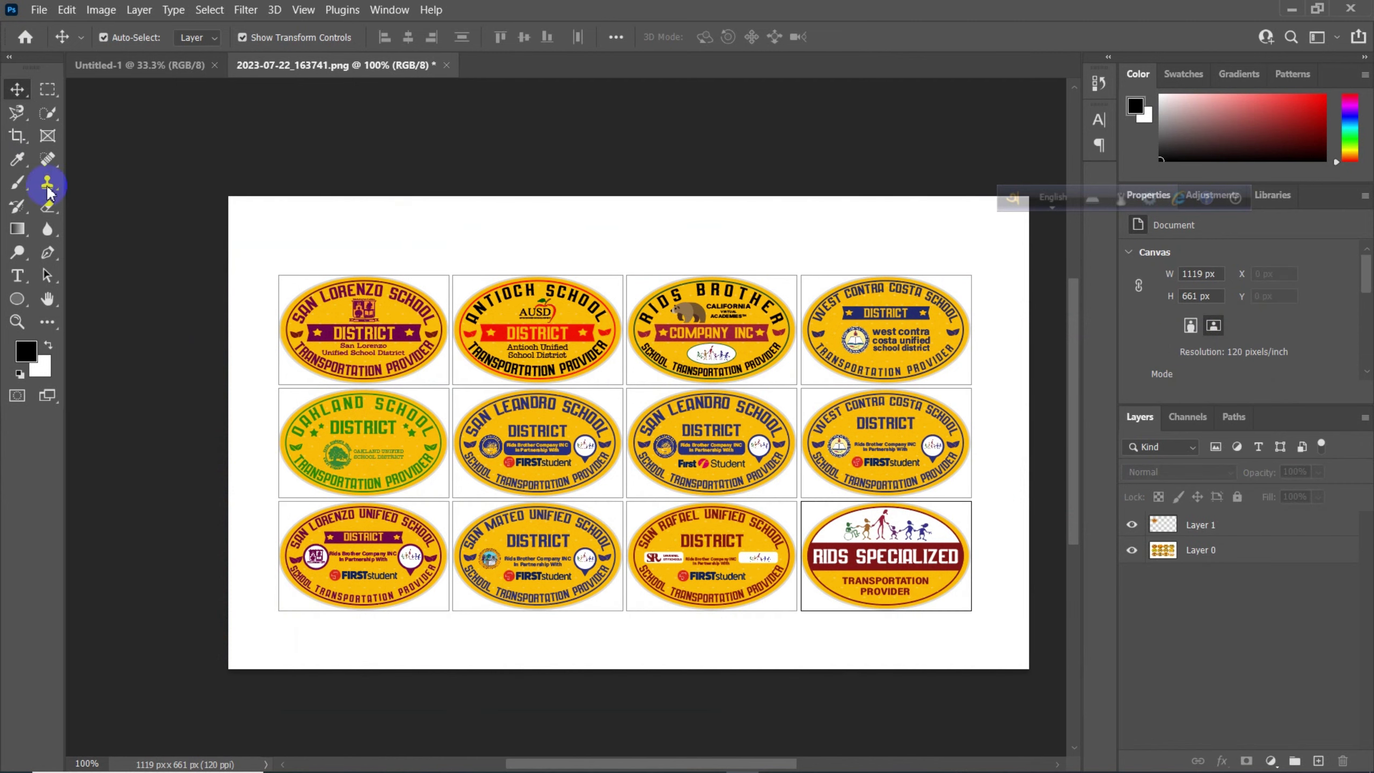
Step: With the Magic Wand on Layer 0, delete the white outer margin around the badge grid
left_click(47, 115)
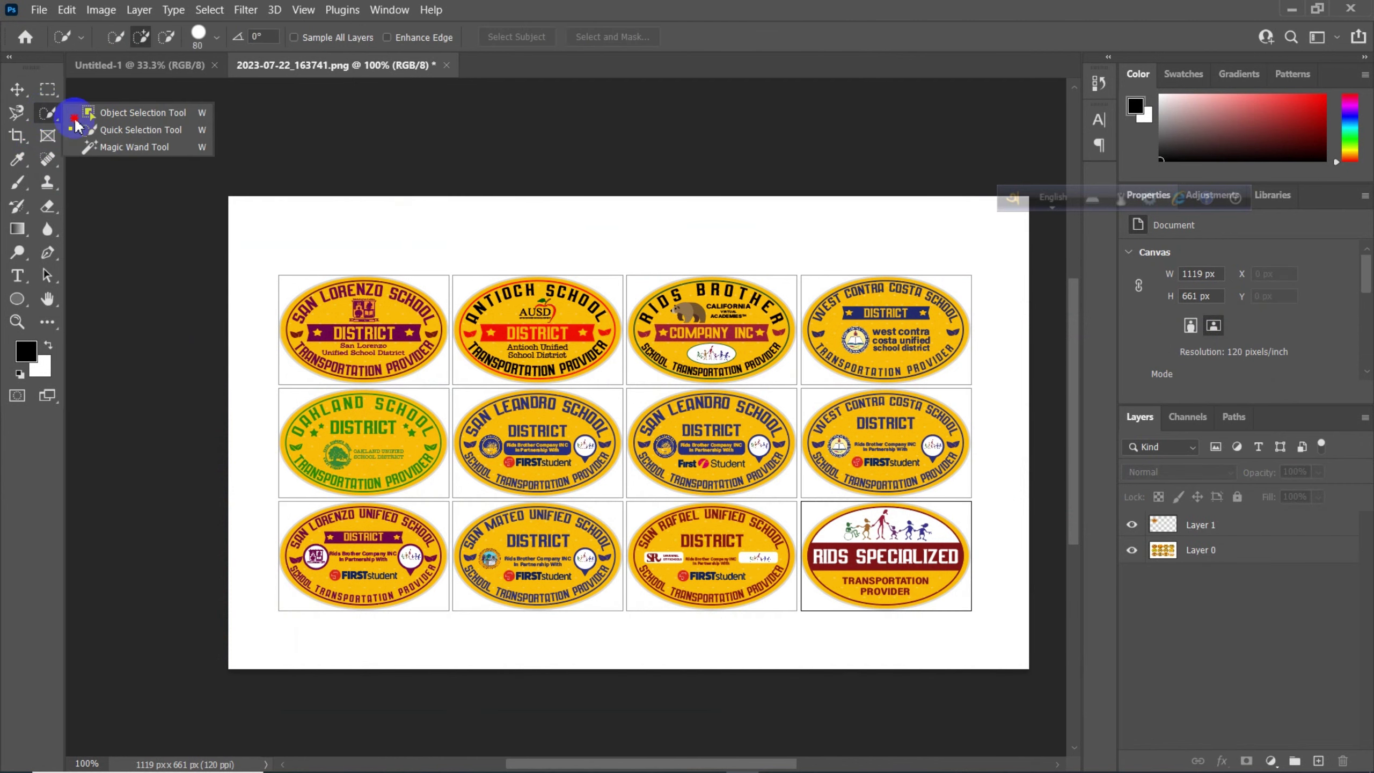
left_click(117, 147)
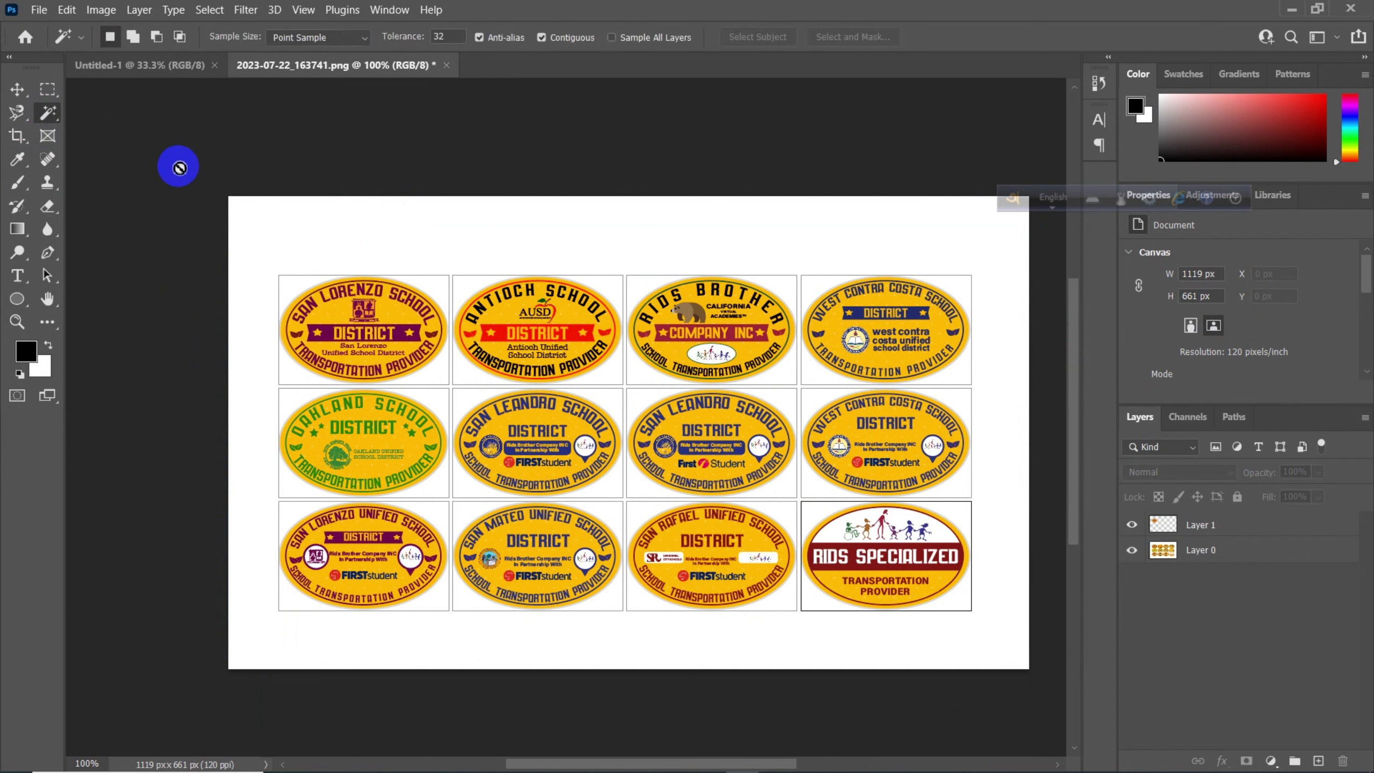
left_click(1163, 549)
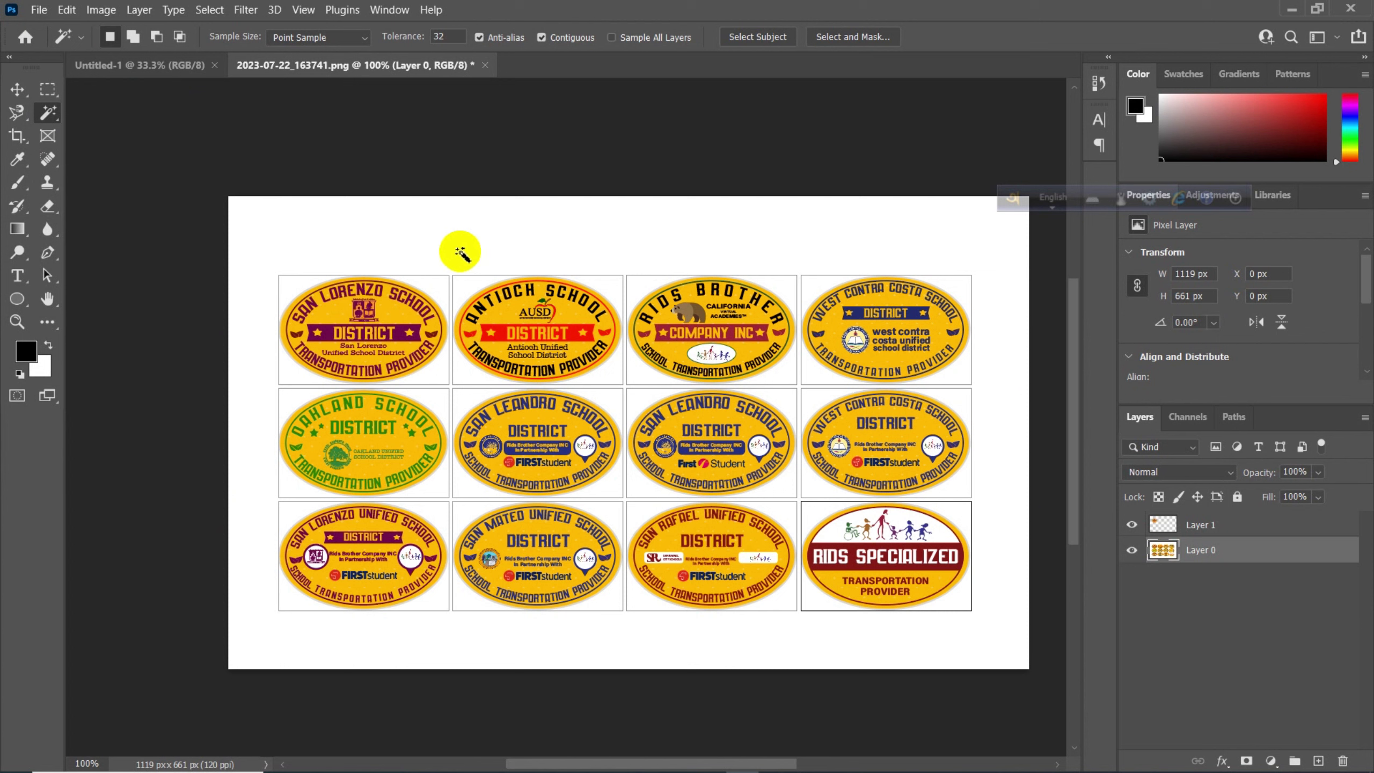
left_click(383, 310)
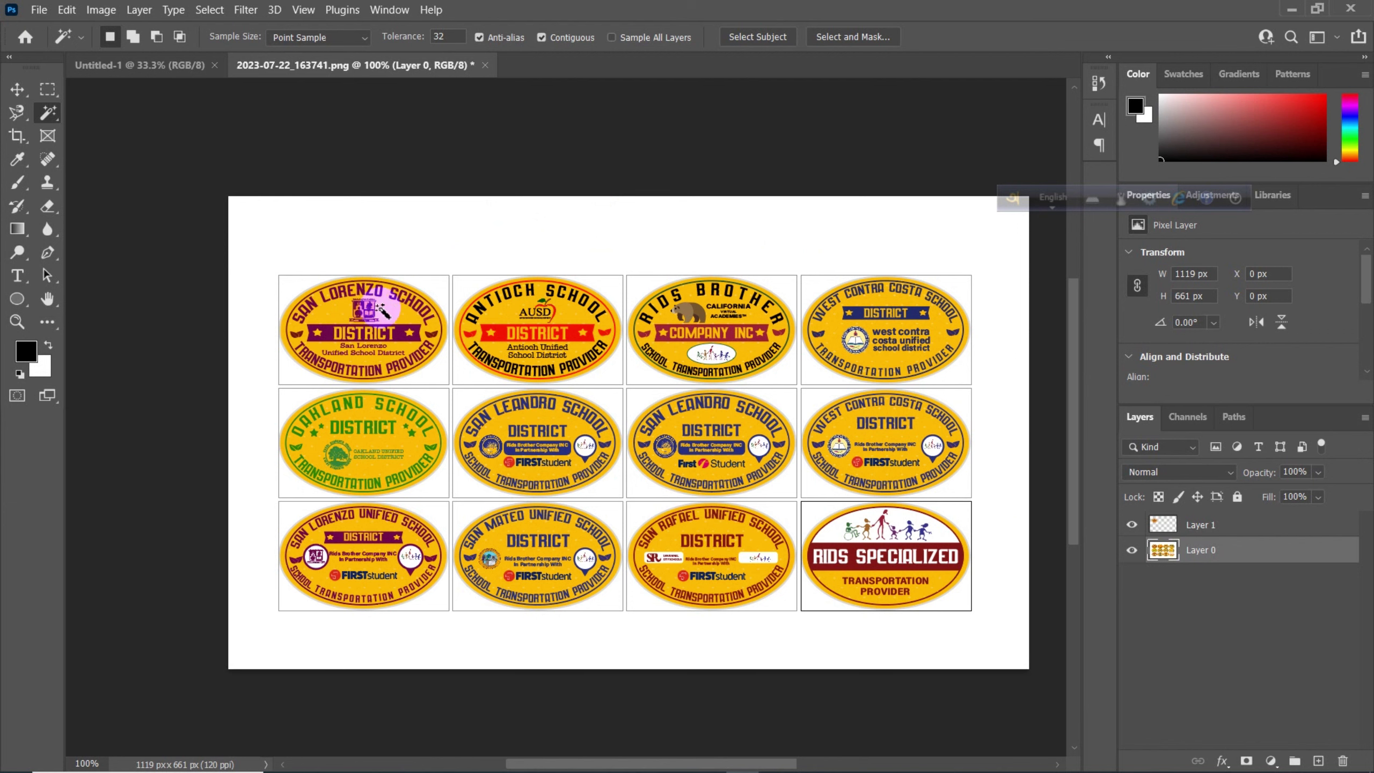
left_click(495, 228)
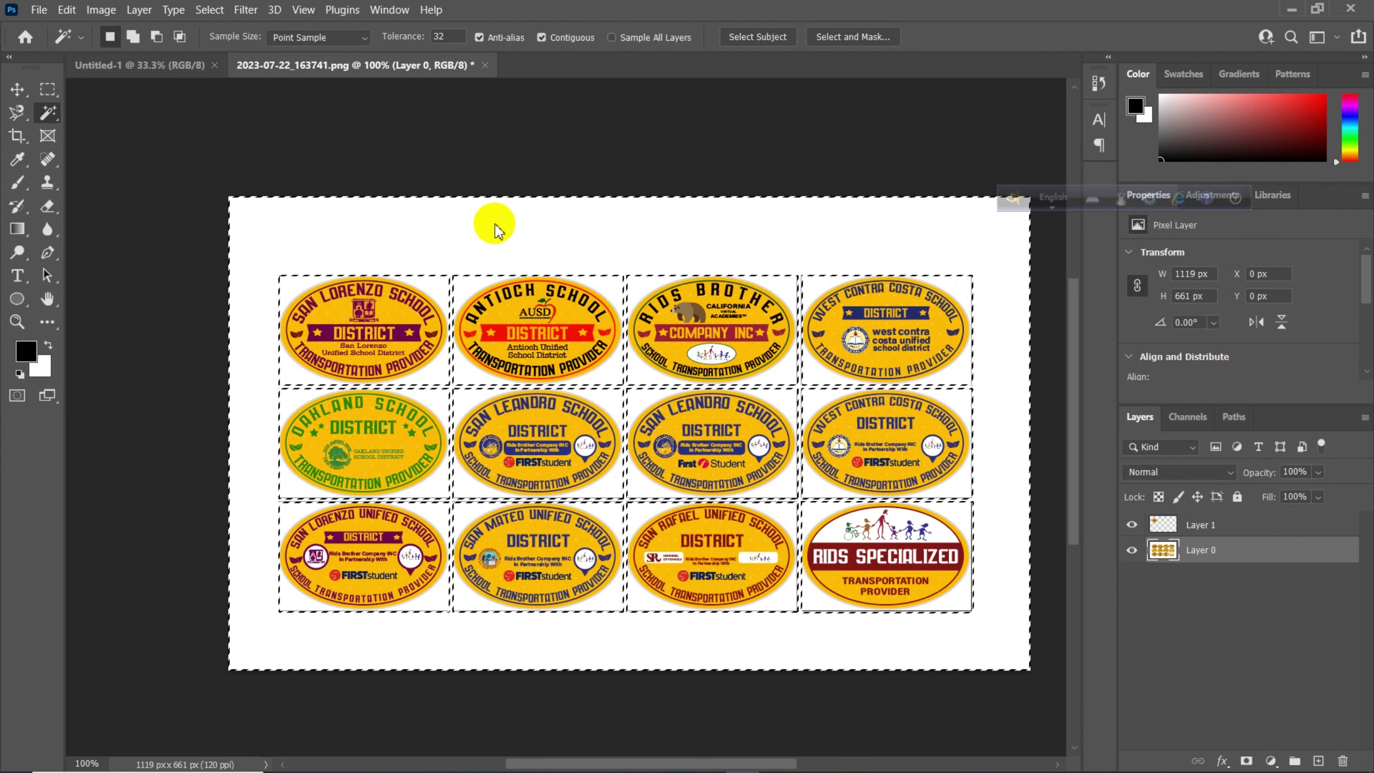
left_click(838, 445)
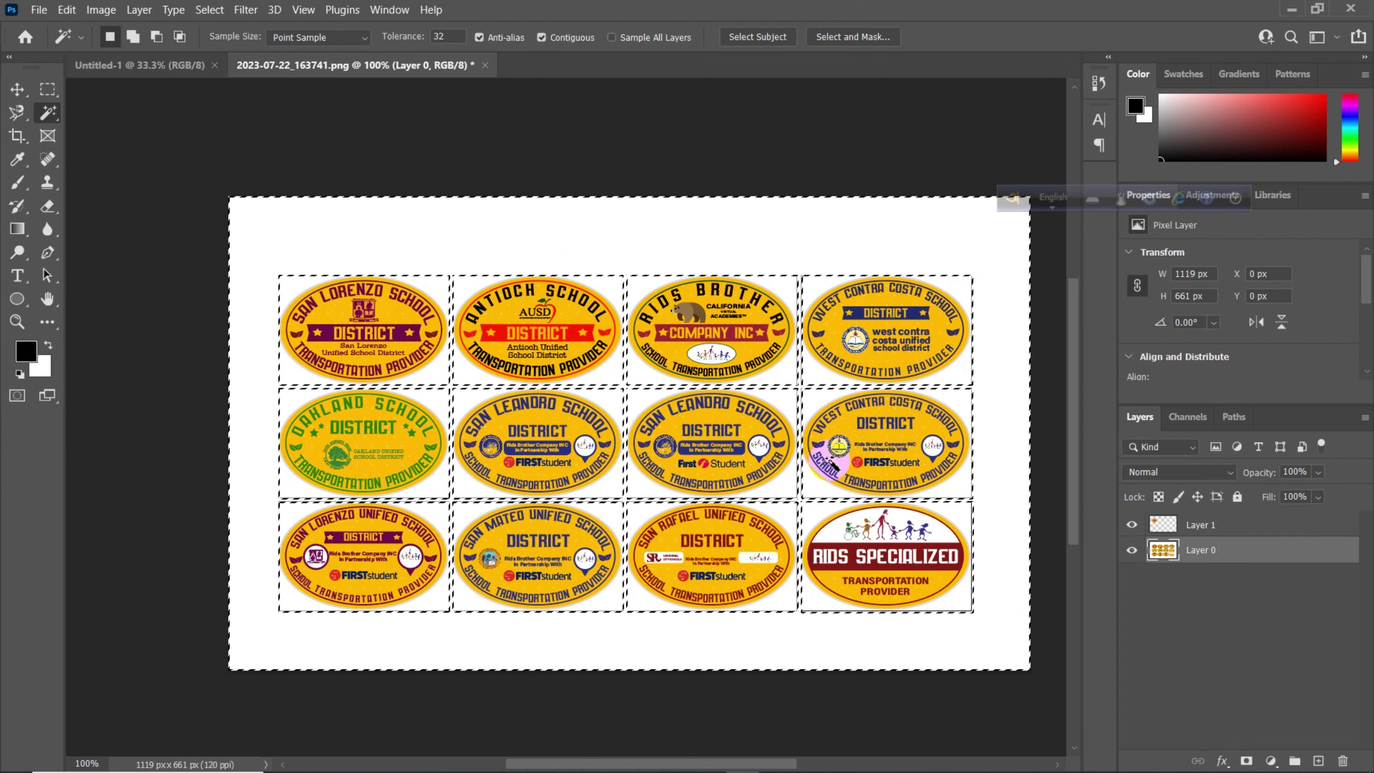
key("Delete")
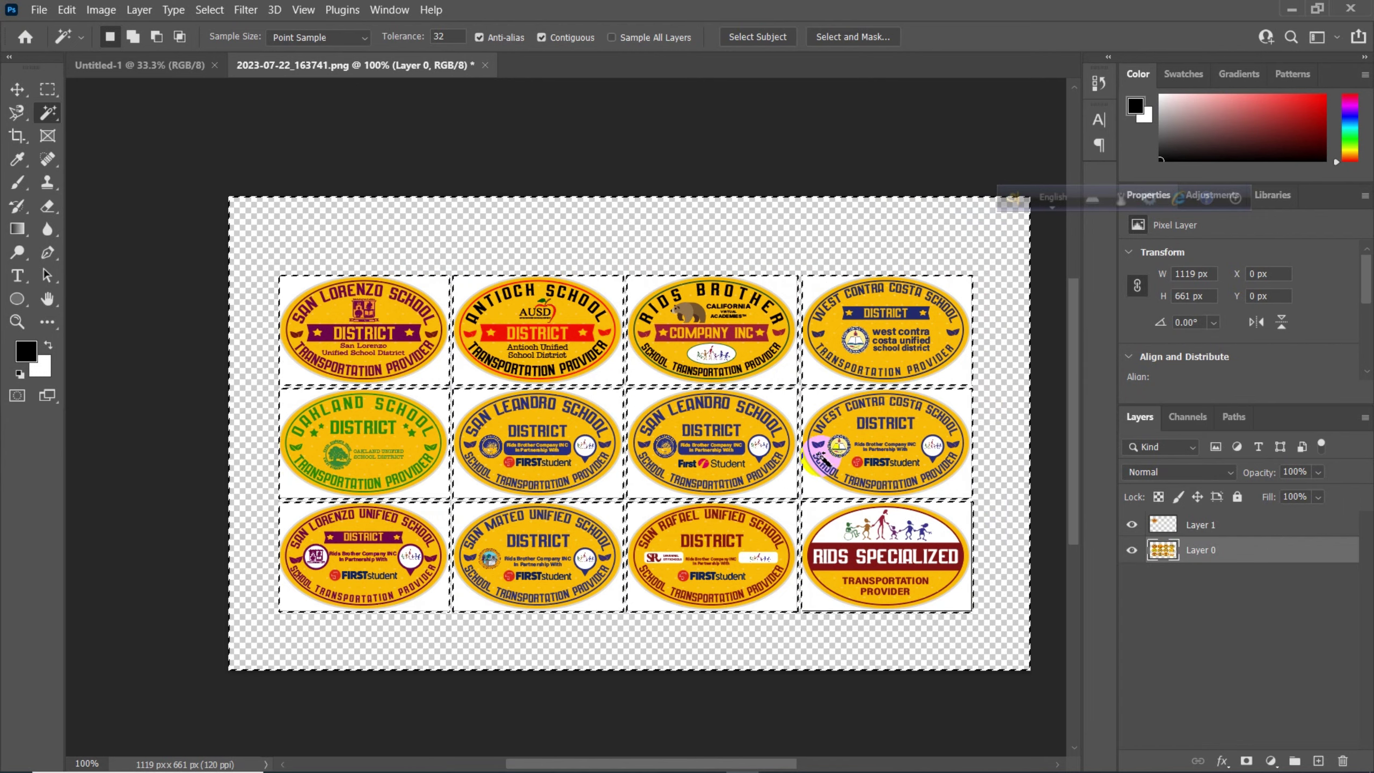
key("ctrl+d")
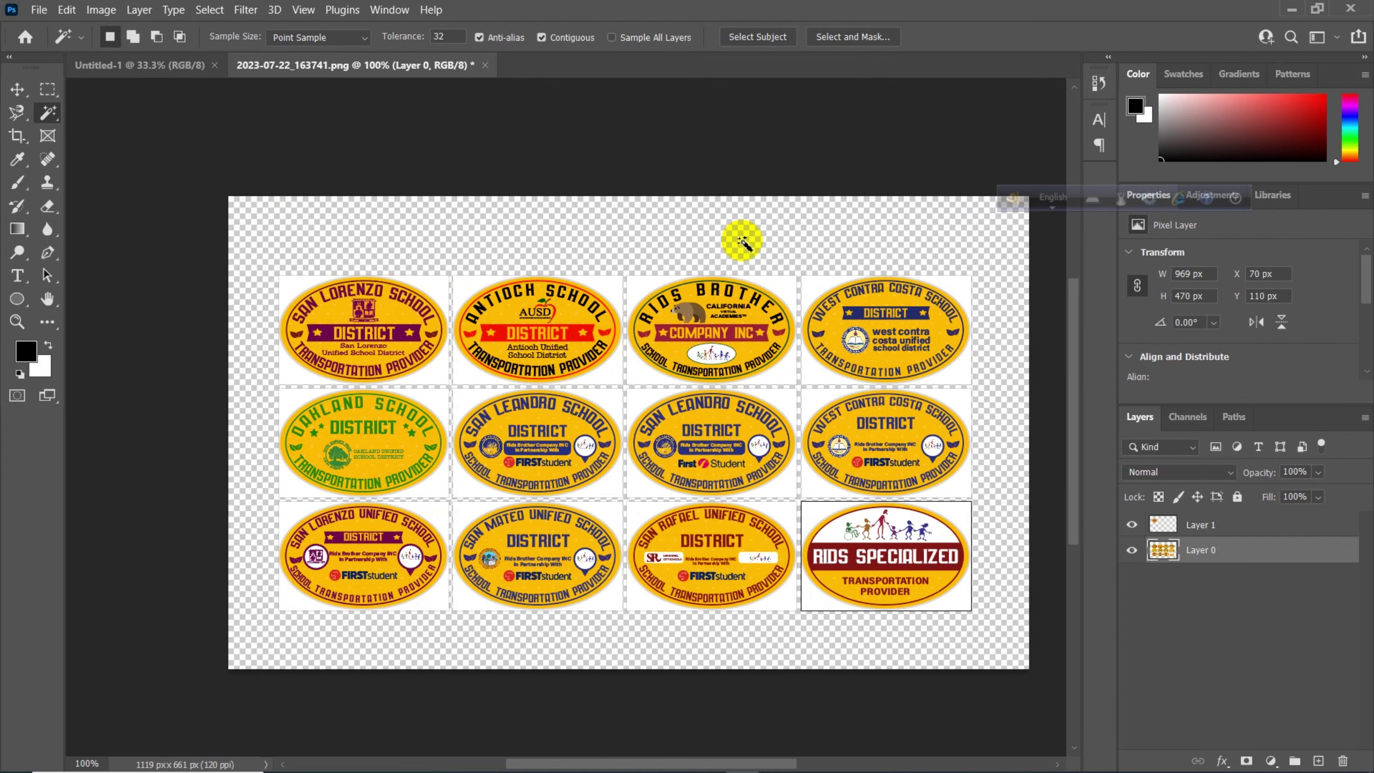
Step: Select the white corners of the San Lorenzo and Antioch tiles, then clear the selection
left_click(433, 288)
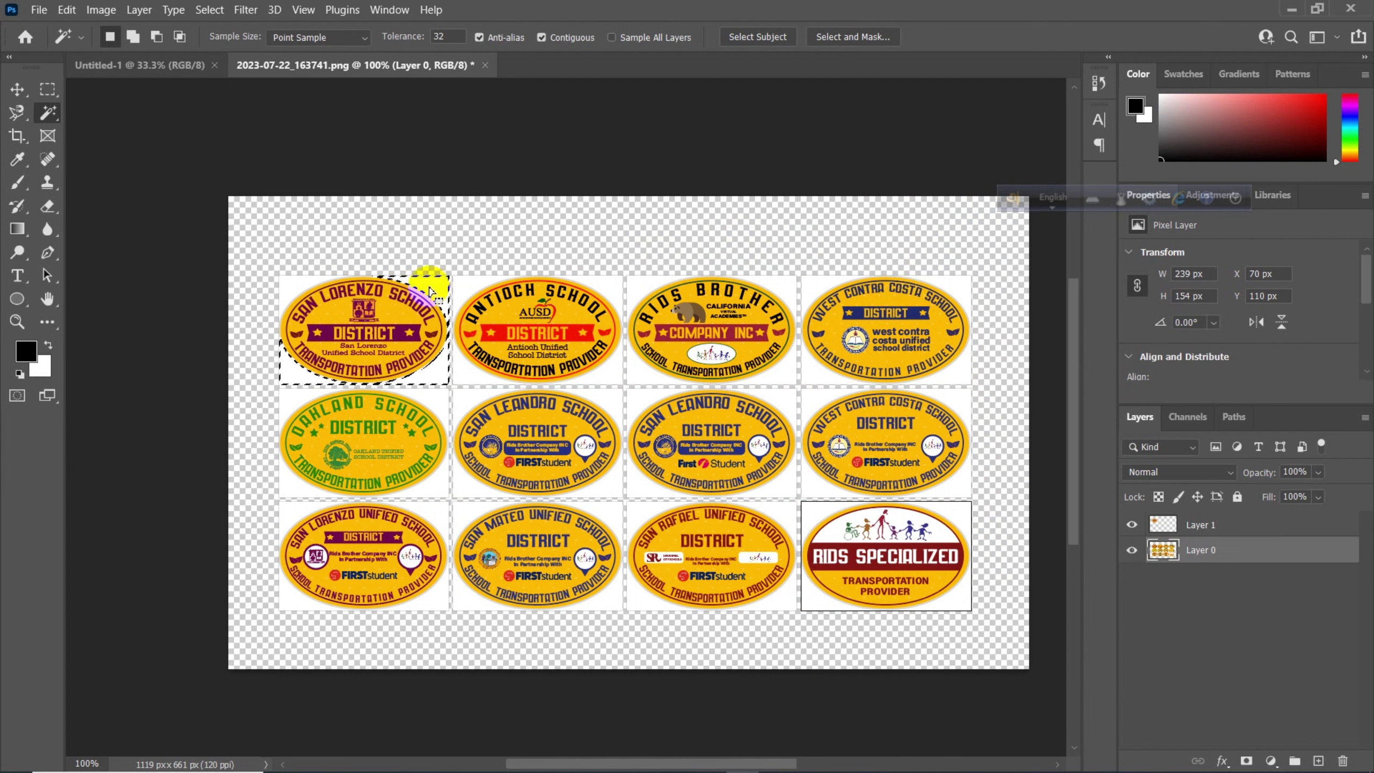
left_click(275, 324)
left_click(291, 287)
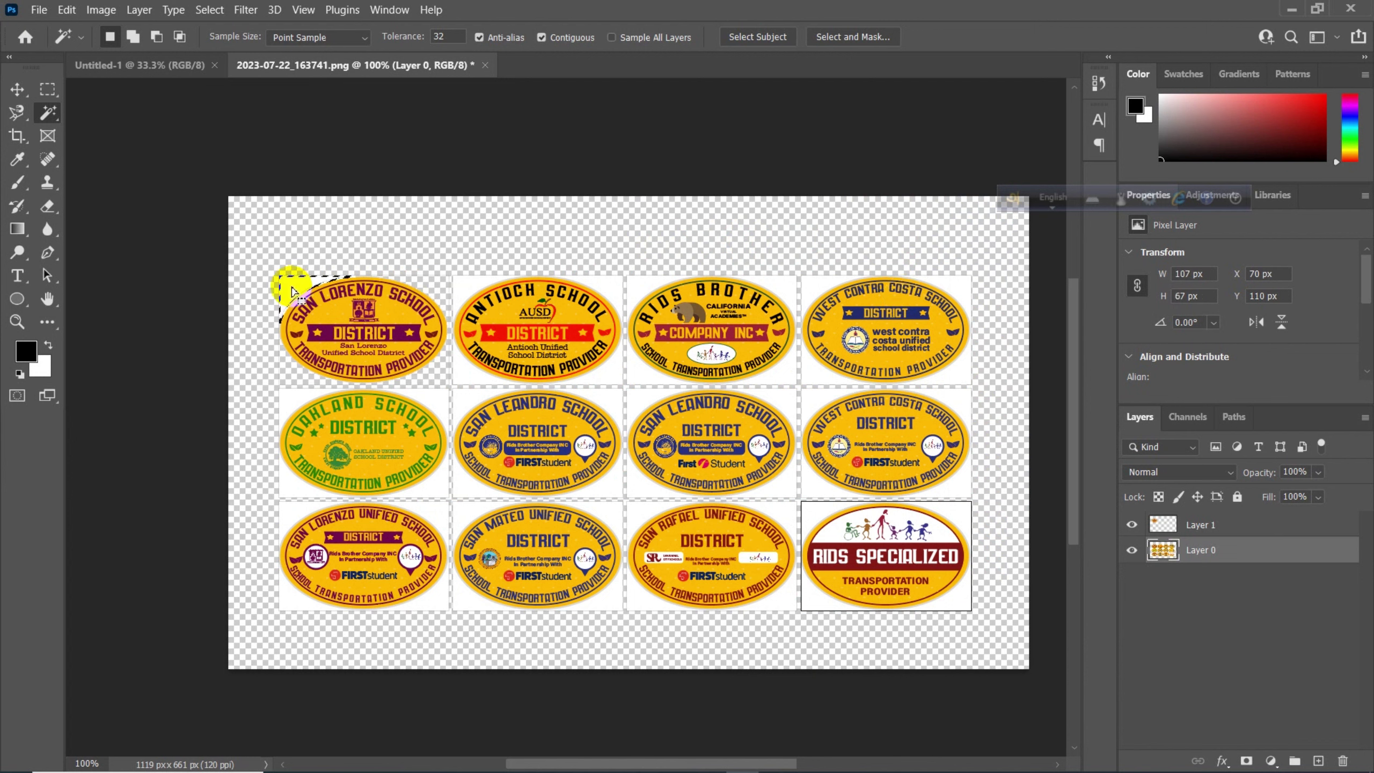
left_click(460, 285)
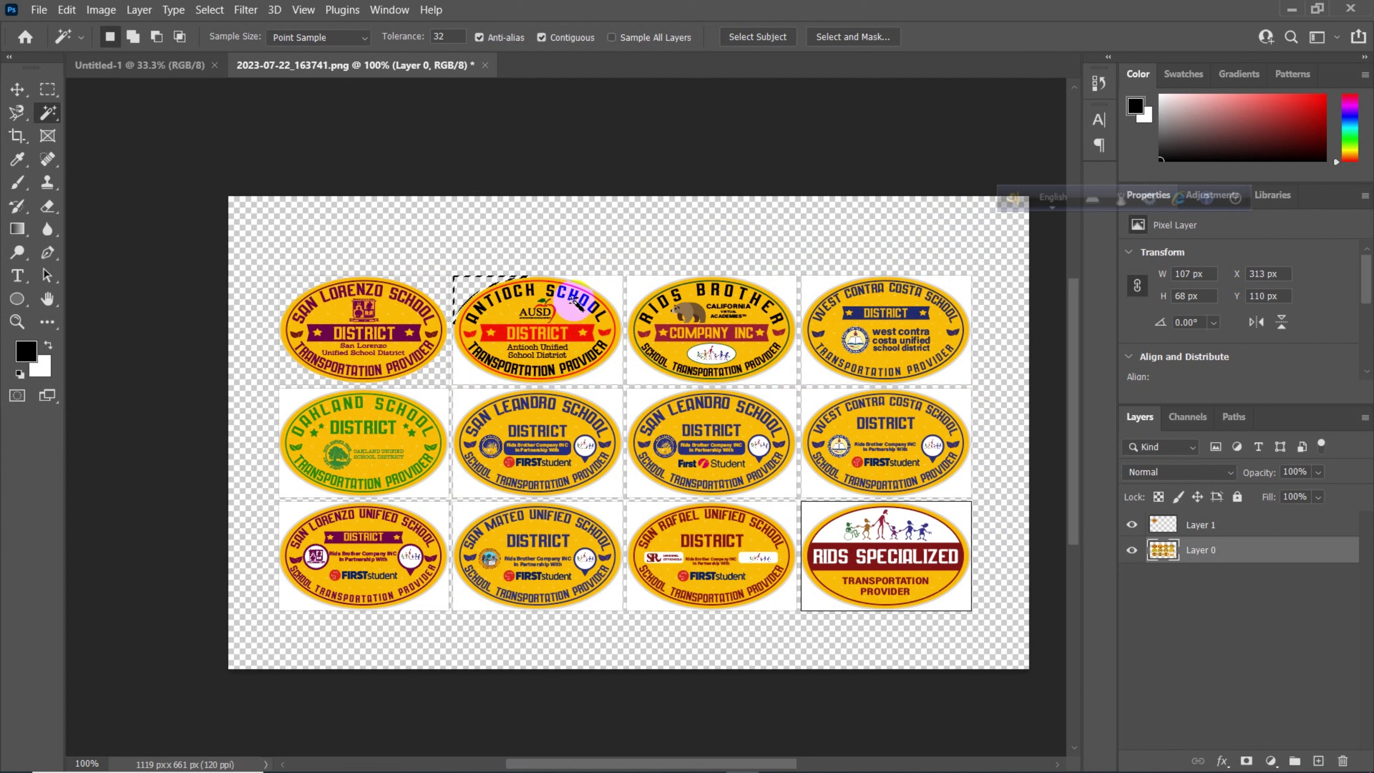
left_click(606, 282)
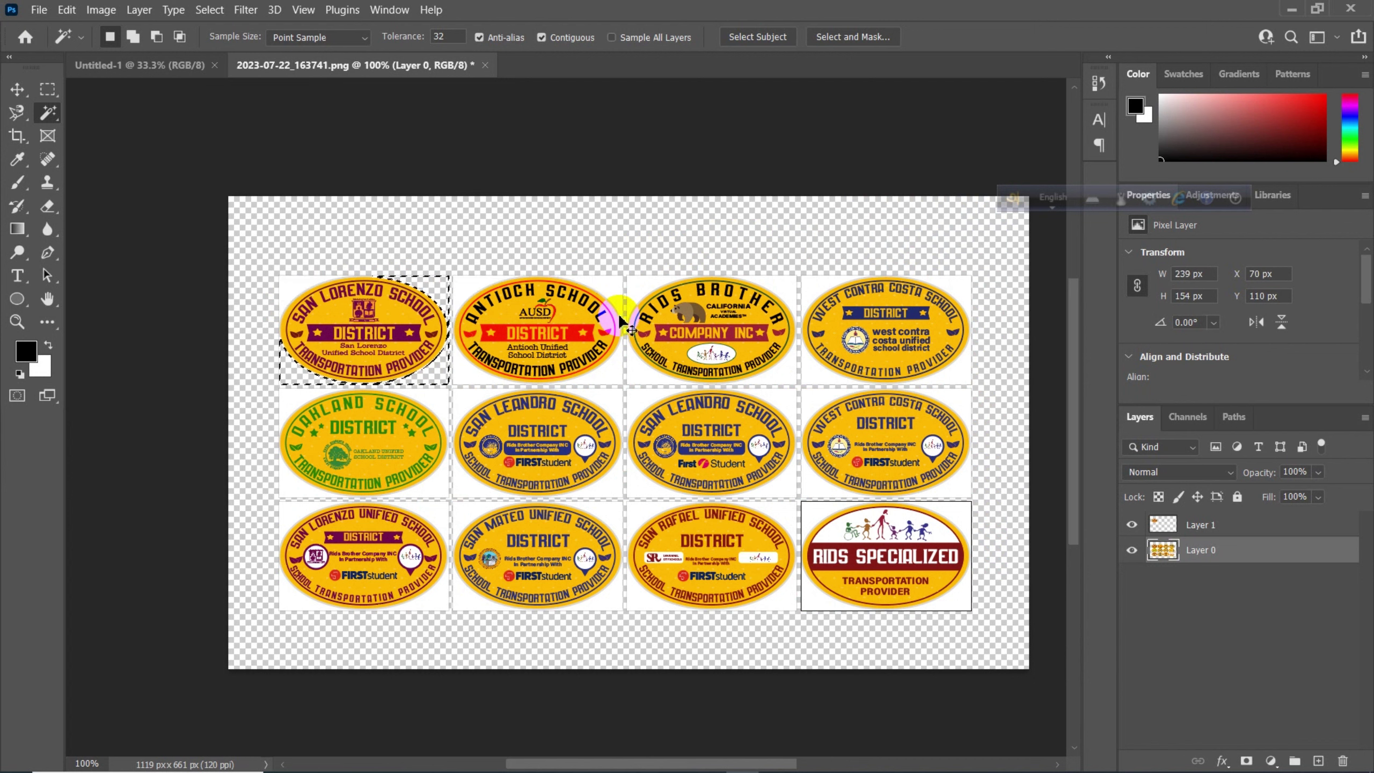
key("ctrl+d")
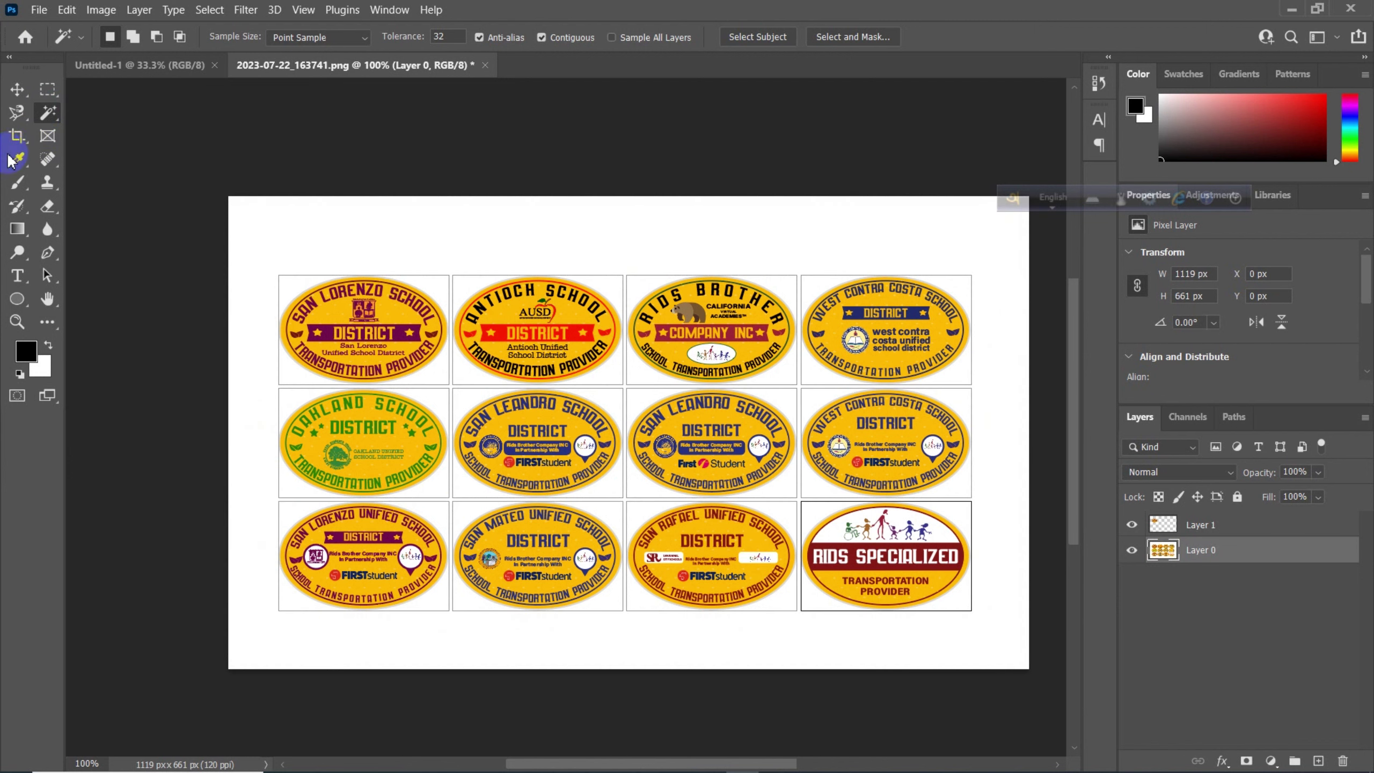
Step: Deselect Layer 0, activate the Crop tool, and tuck the language bar into the system tray
left_click(17, 88)
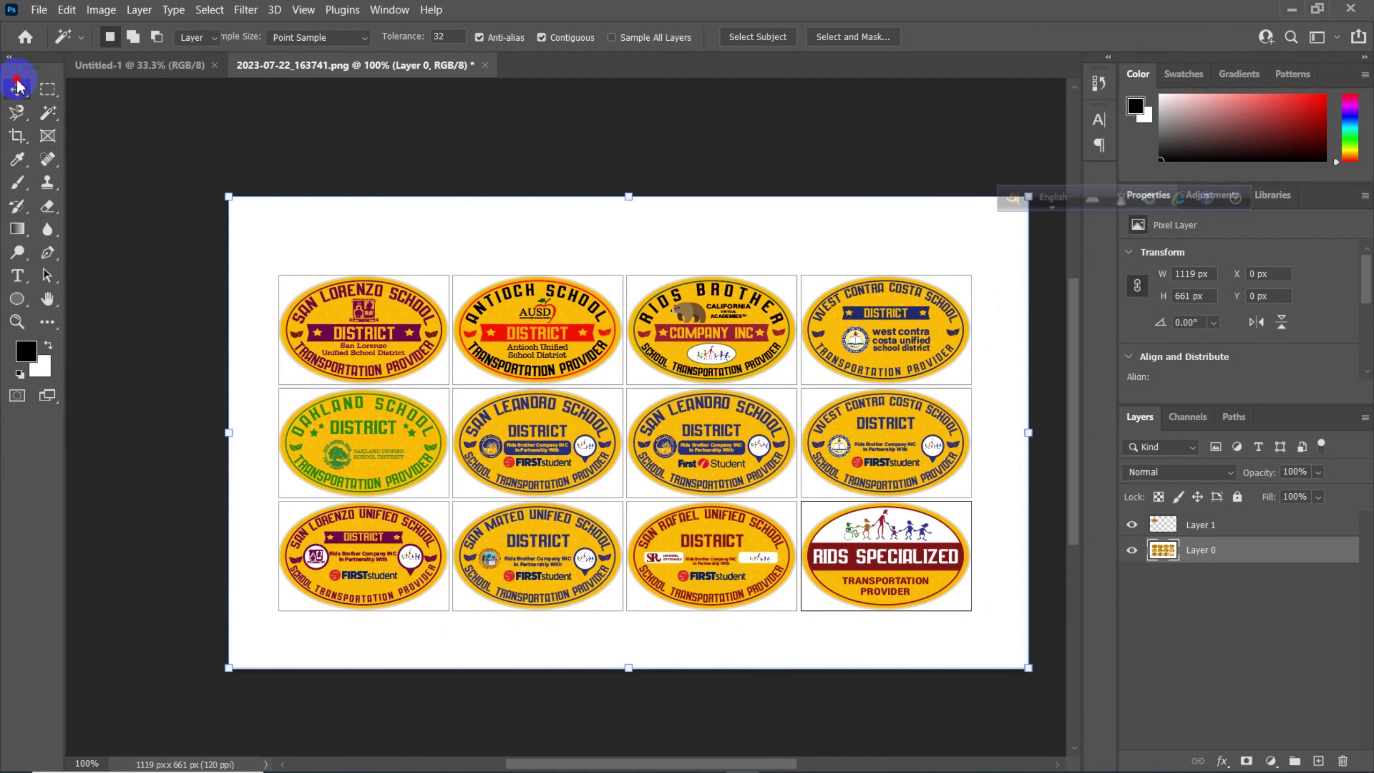
left_click(399, 135)
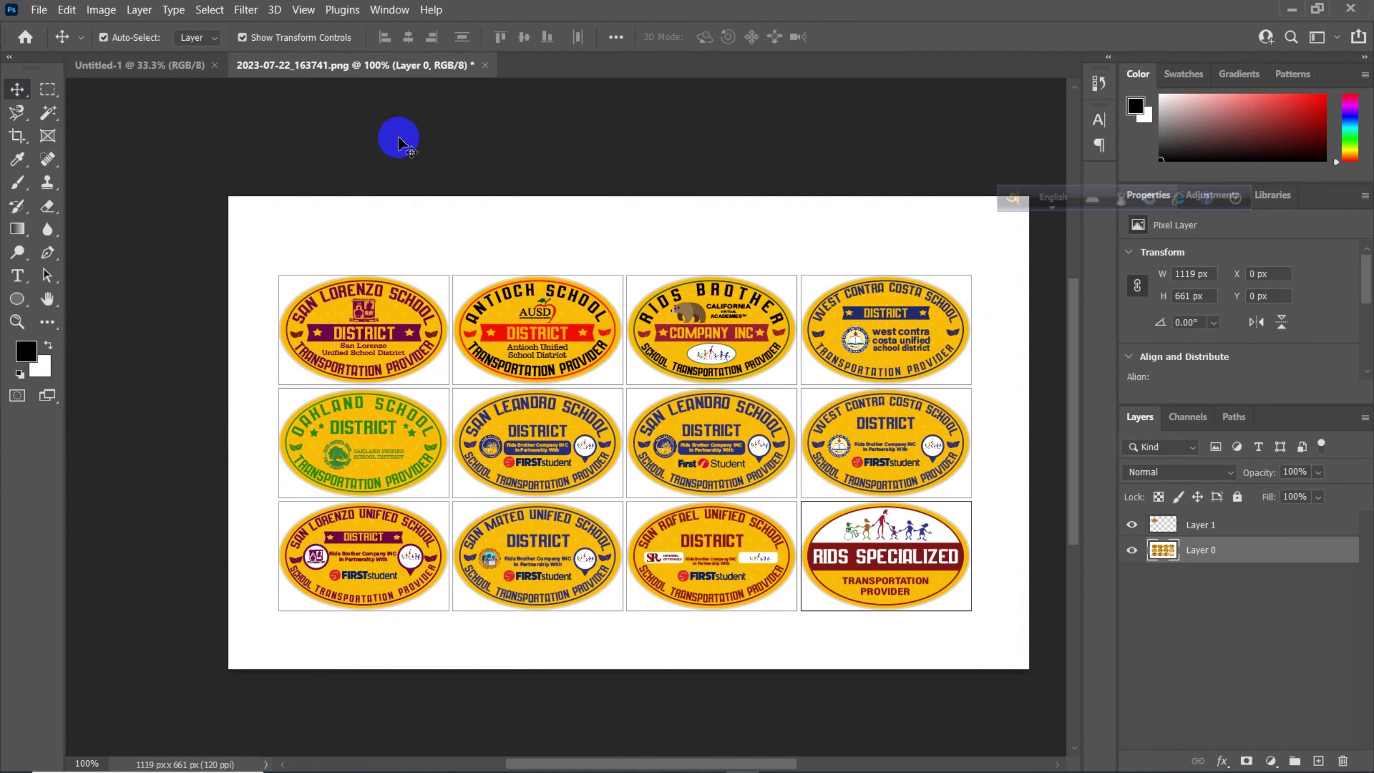
left_click(17, 135)
left_click_drag(18, 138, 94, 136)
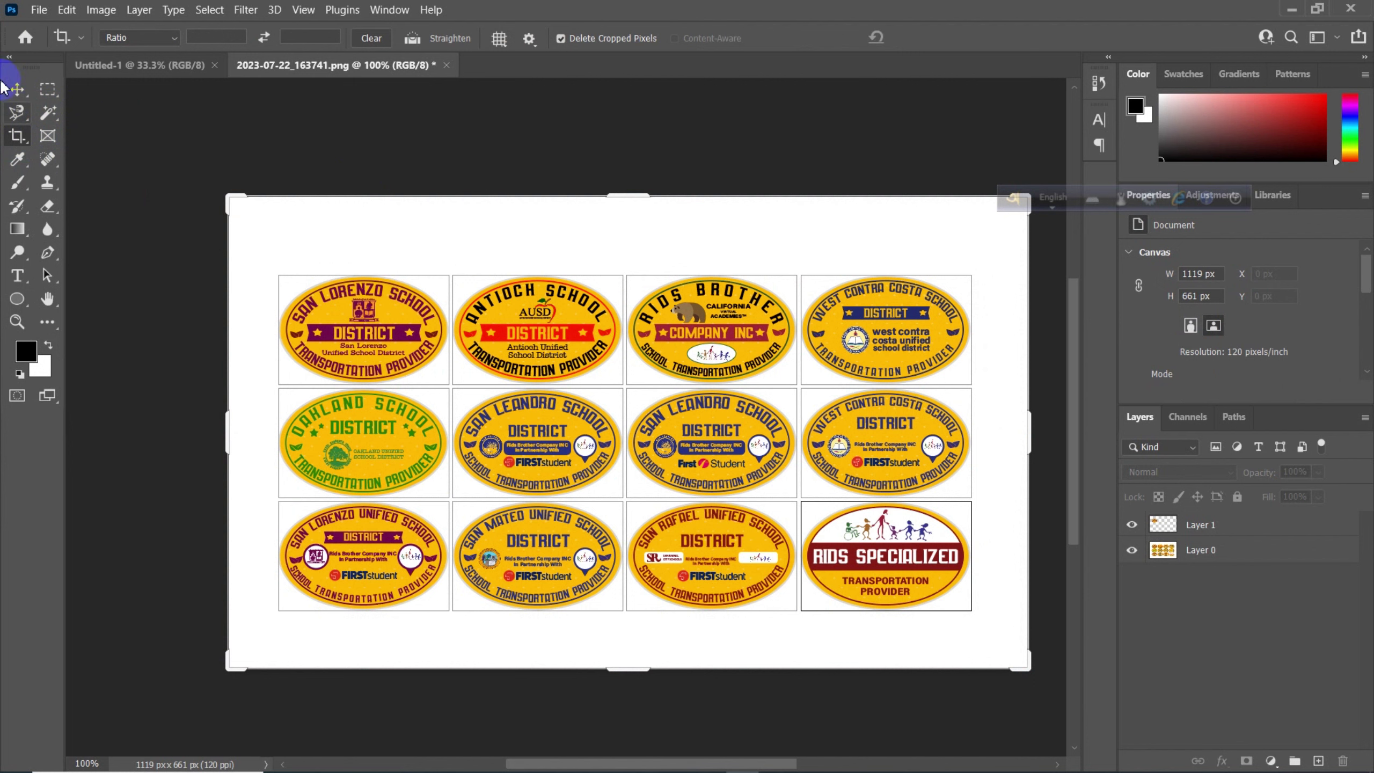
left_click(5, 86)
left_click(17, 136)
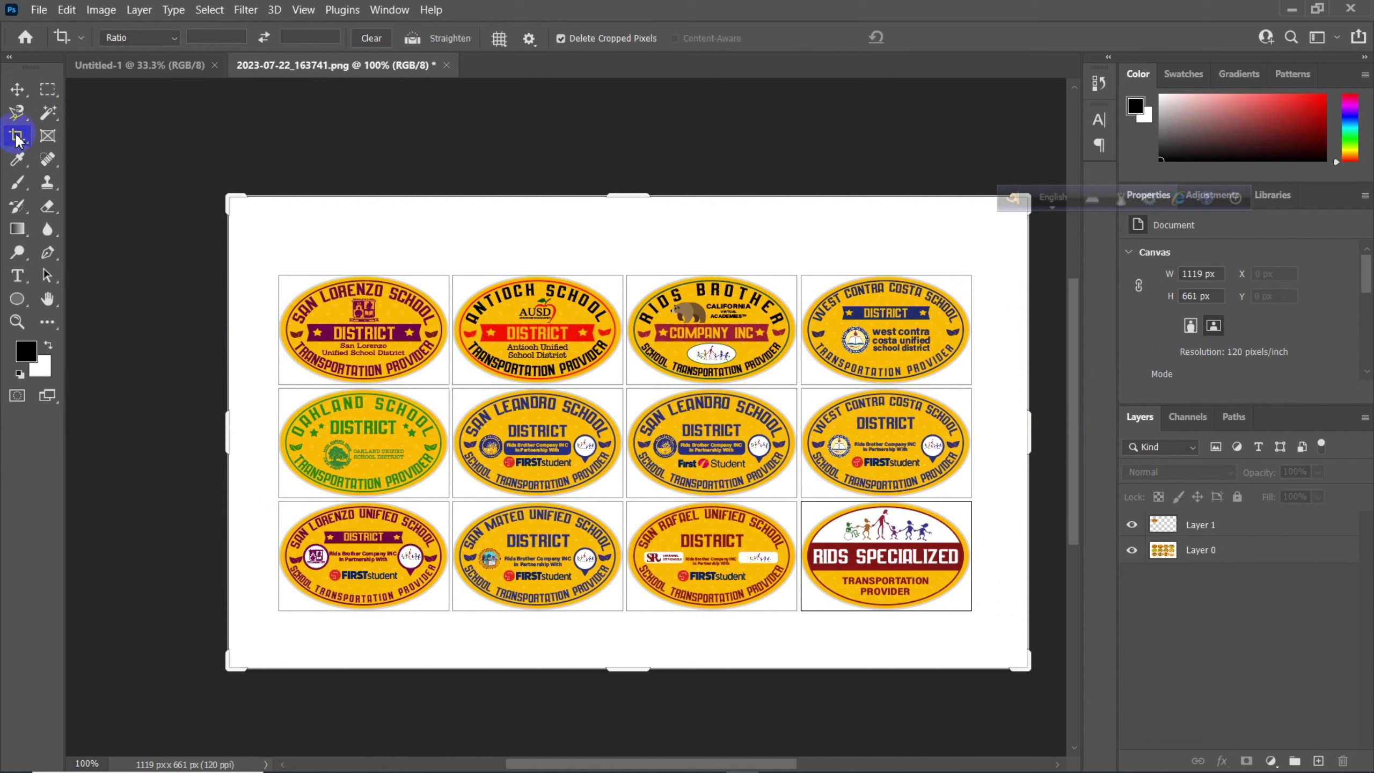
left_click_drag(16, 138, 106, 145)
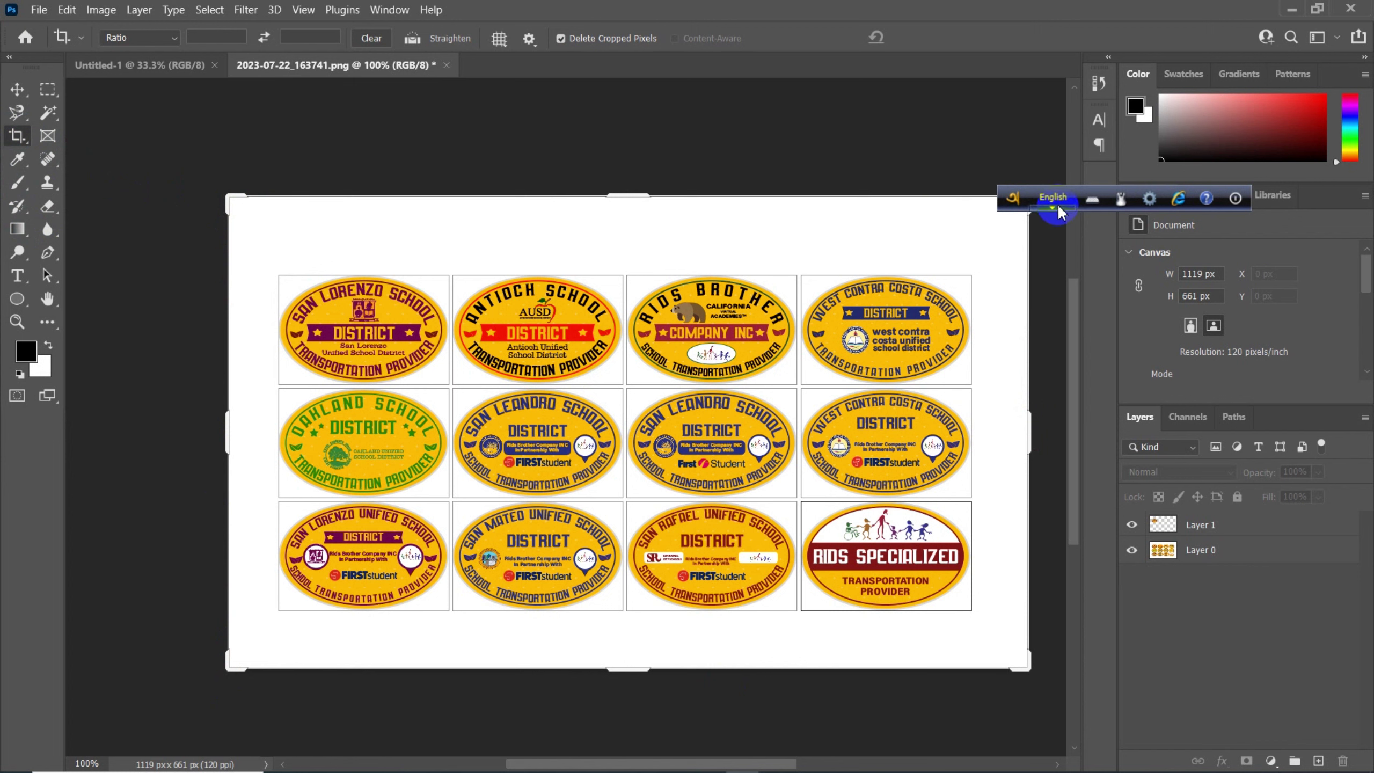
left_click(1239, 200)
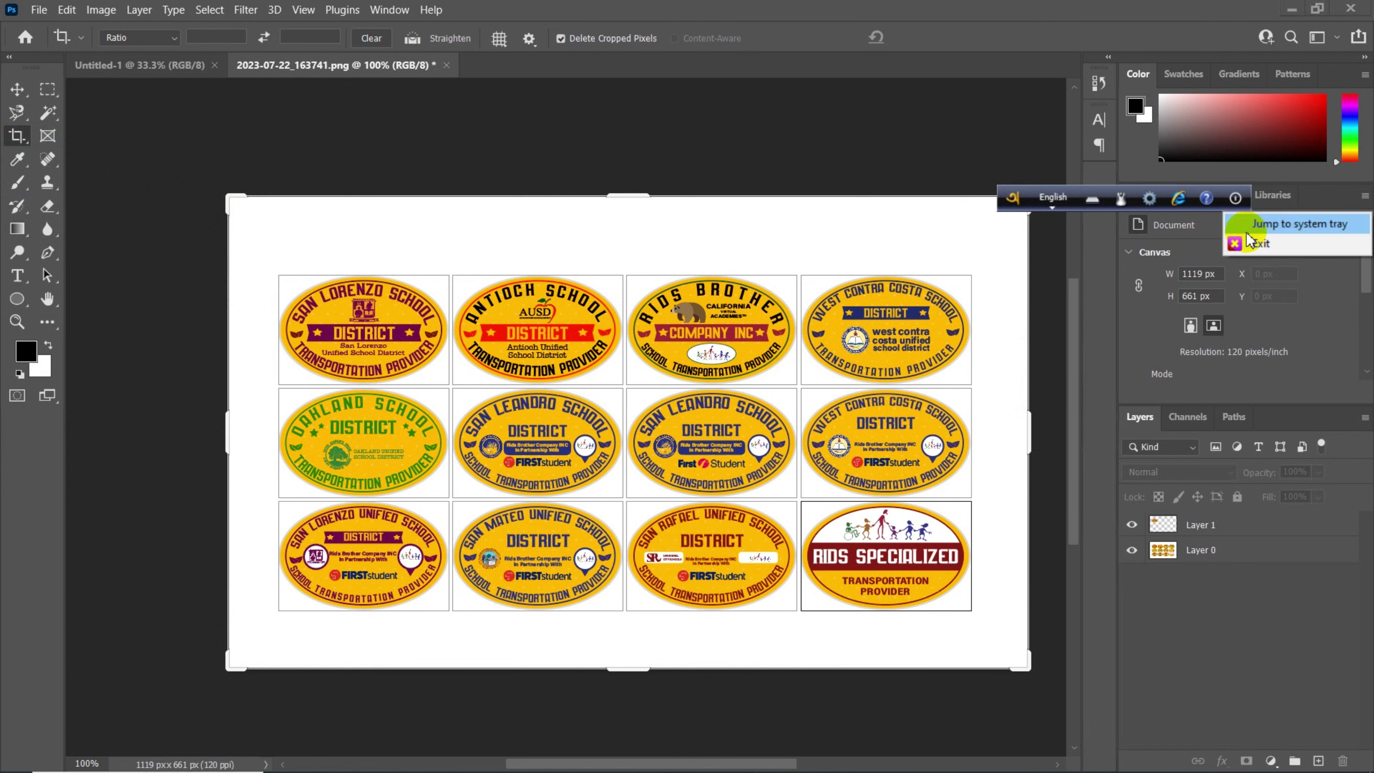
left_click(1280, 239)
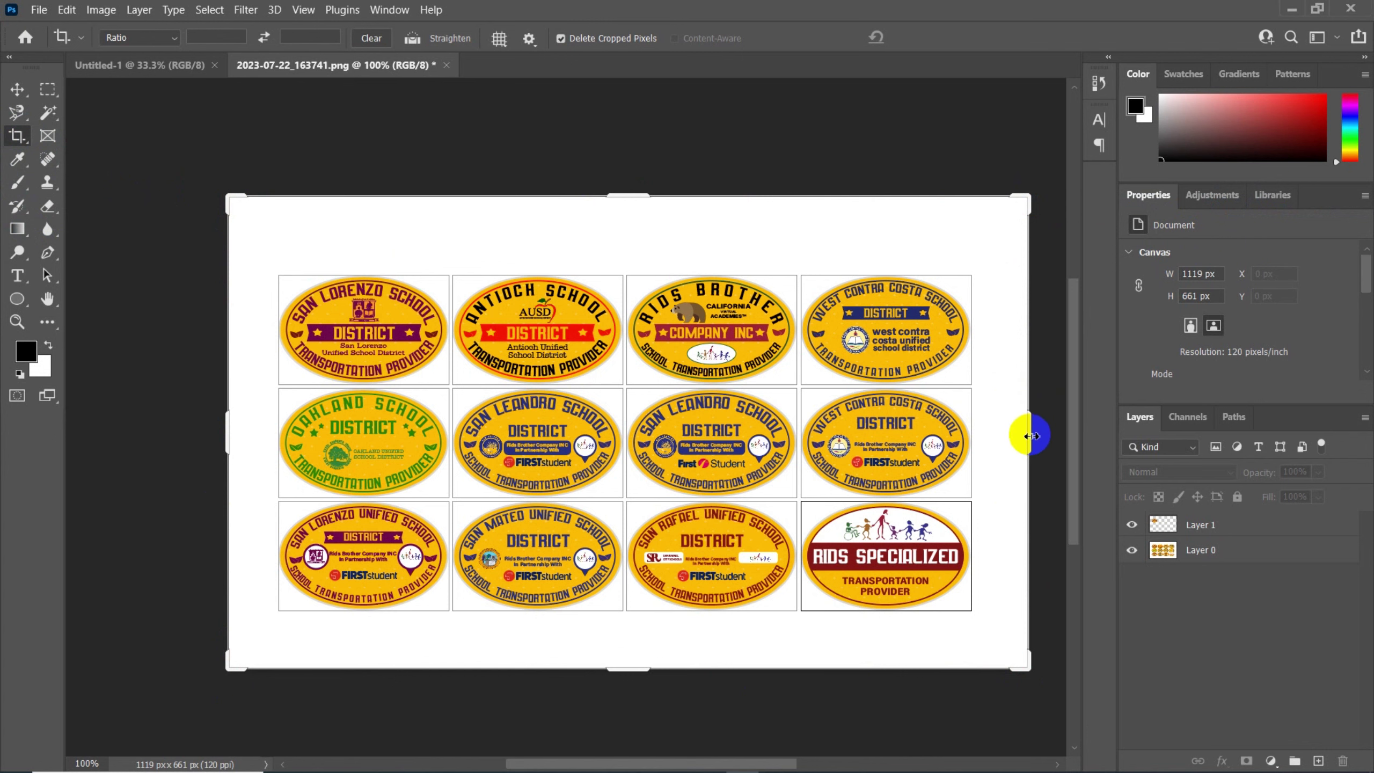
Step: Pull the crop's right edge in to exclude the rightmost badge column and apply it
left_click_drag(1030, 435, 915, 440)
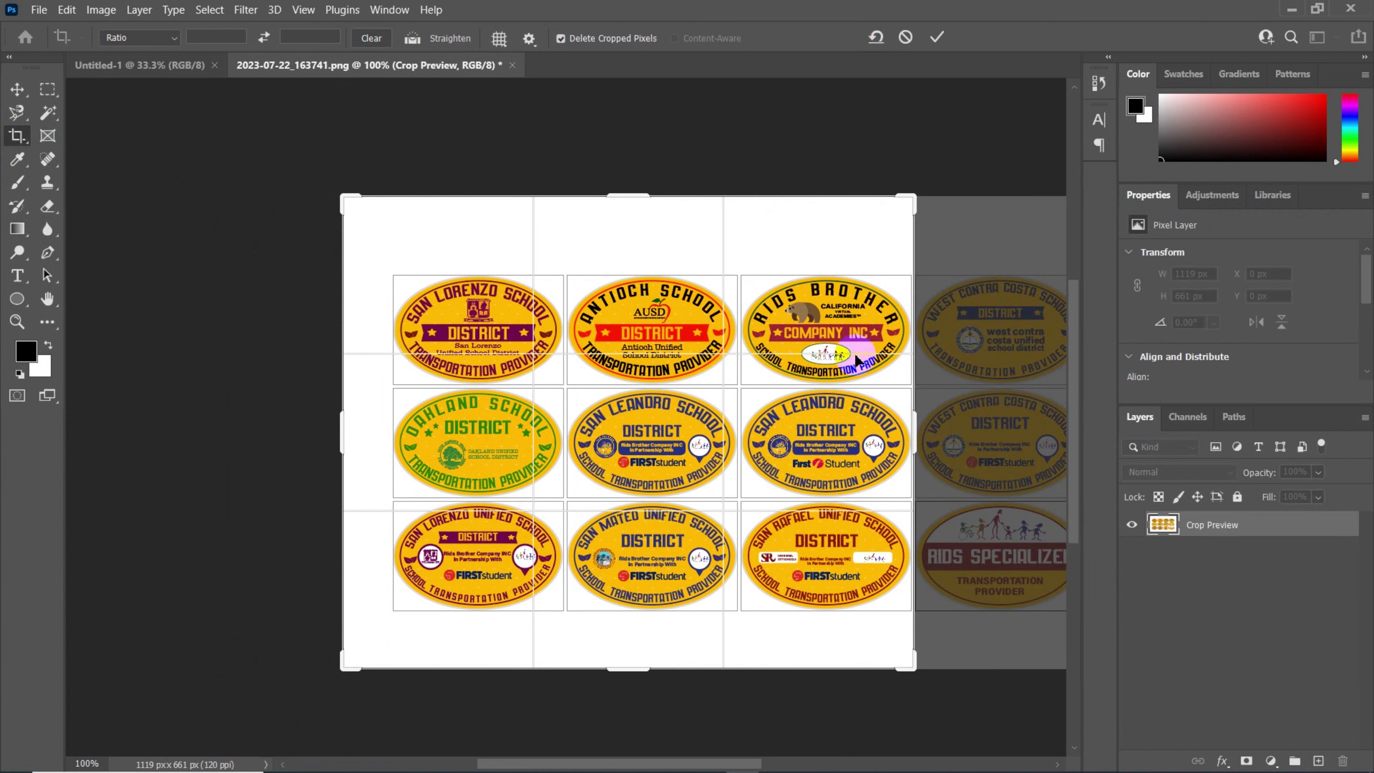
left_click(527, 430)
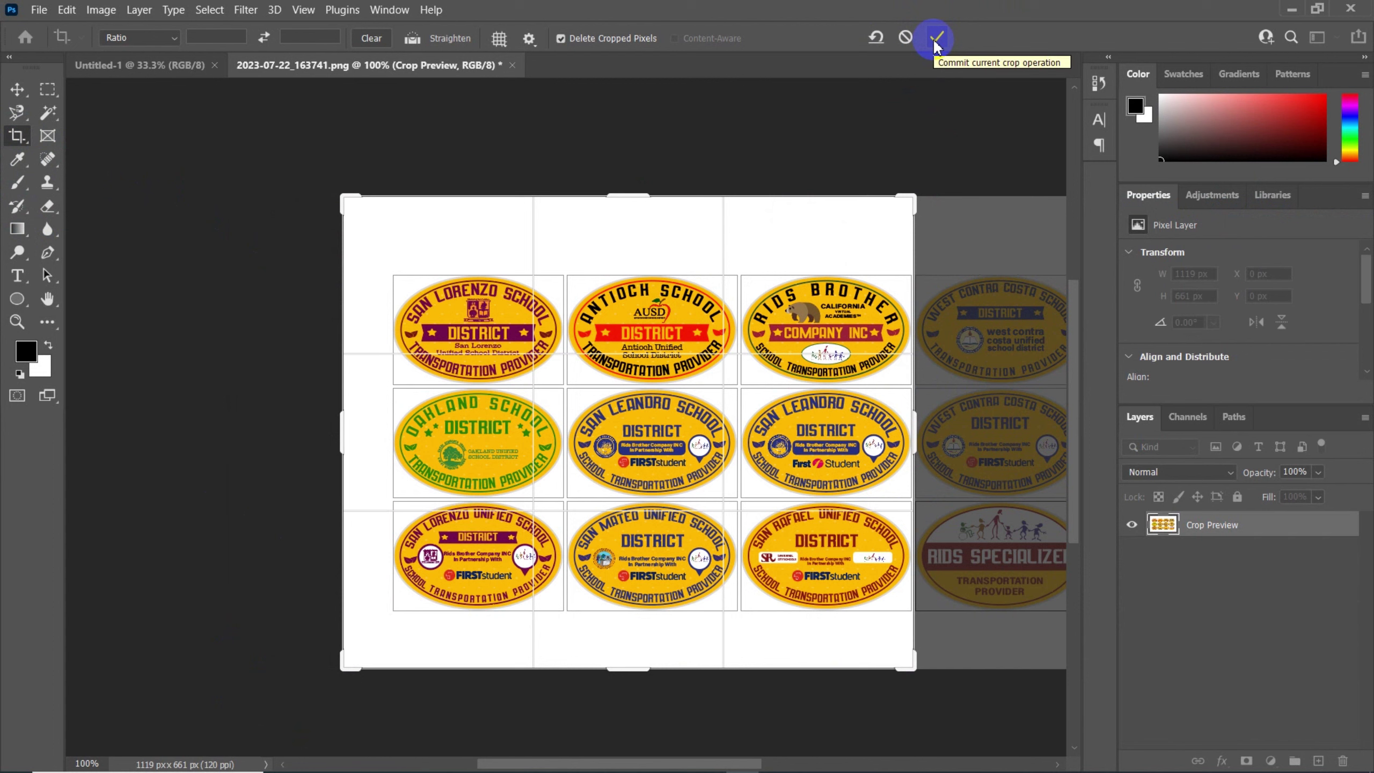
left_click(937, 38)
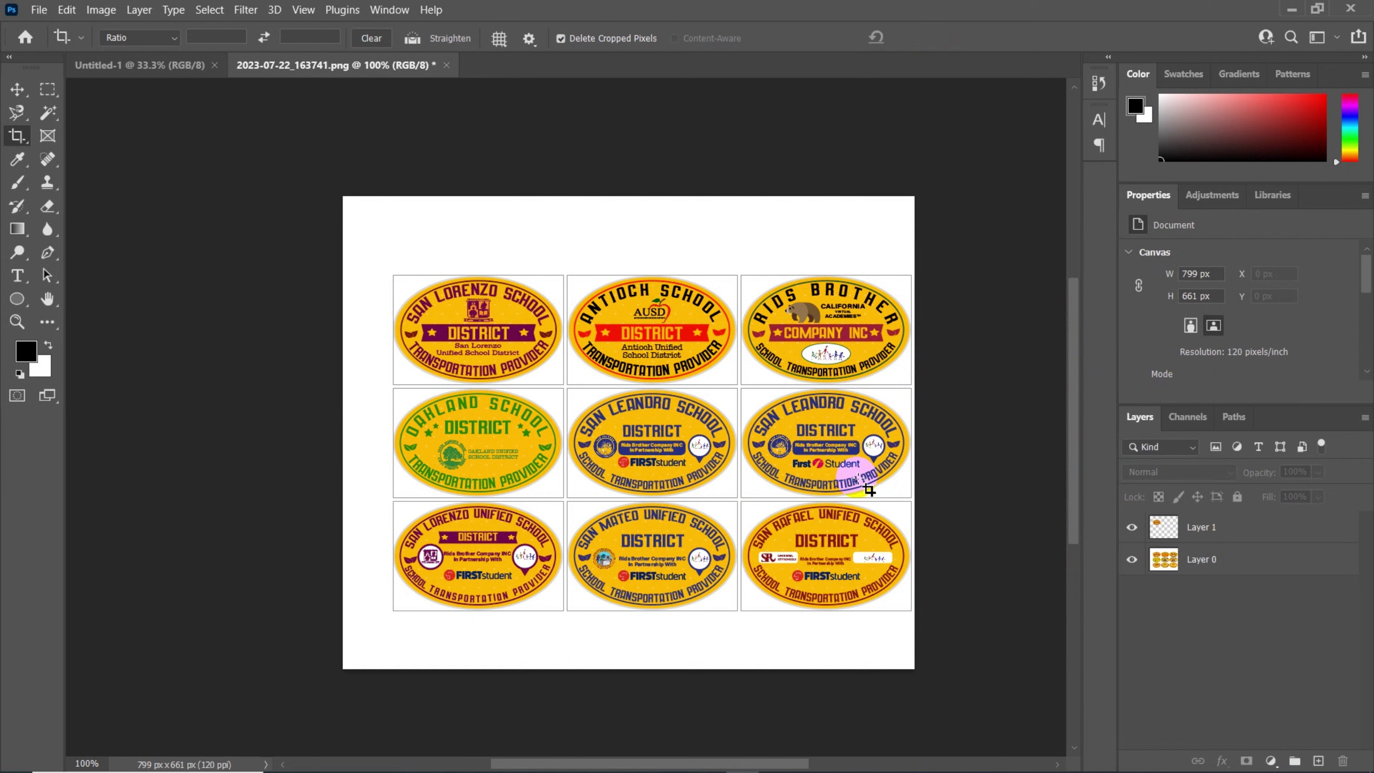
Step: Undo the 799 px crop and re-crop to 725 × 661 px, trimming the left margin and right column
key("ctrl+z")
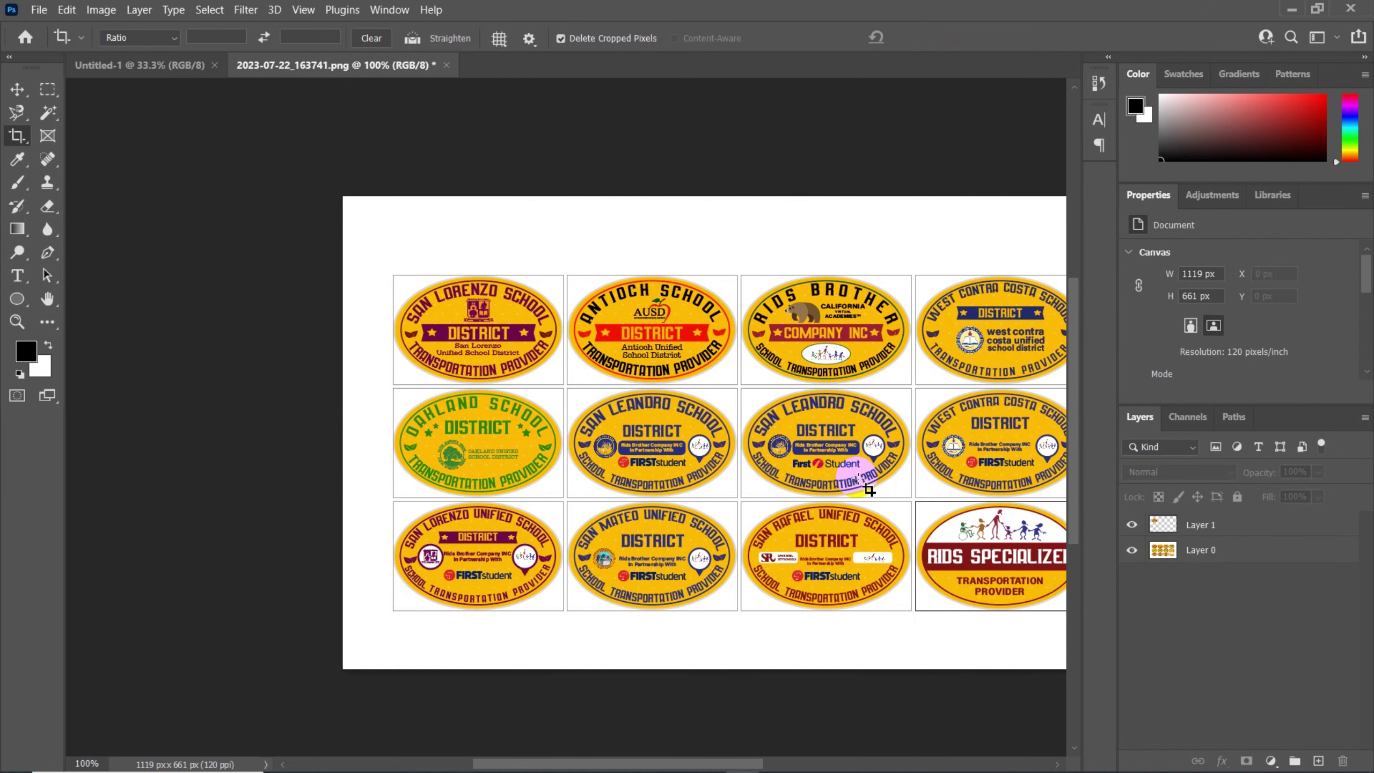
scroll(622, 460, "right", 5)
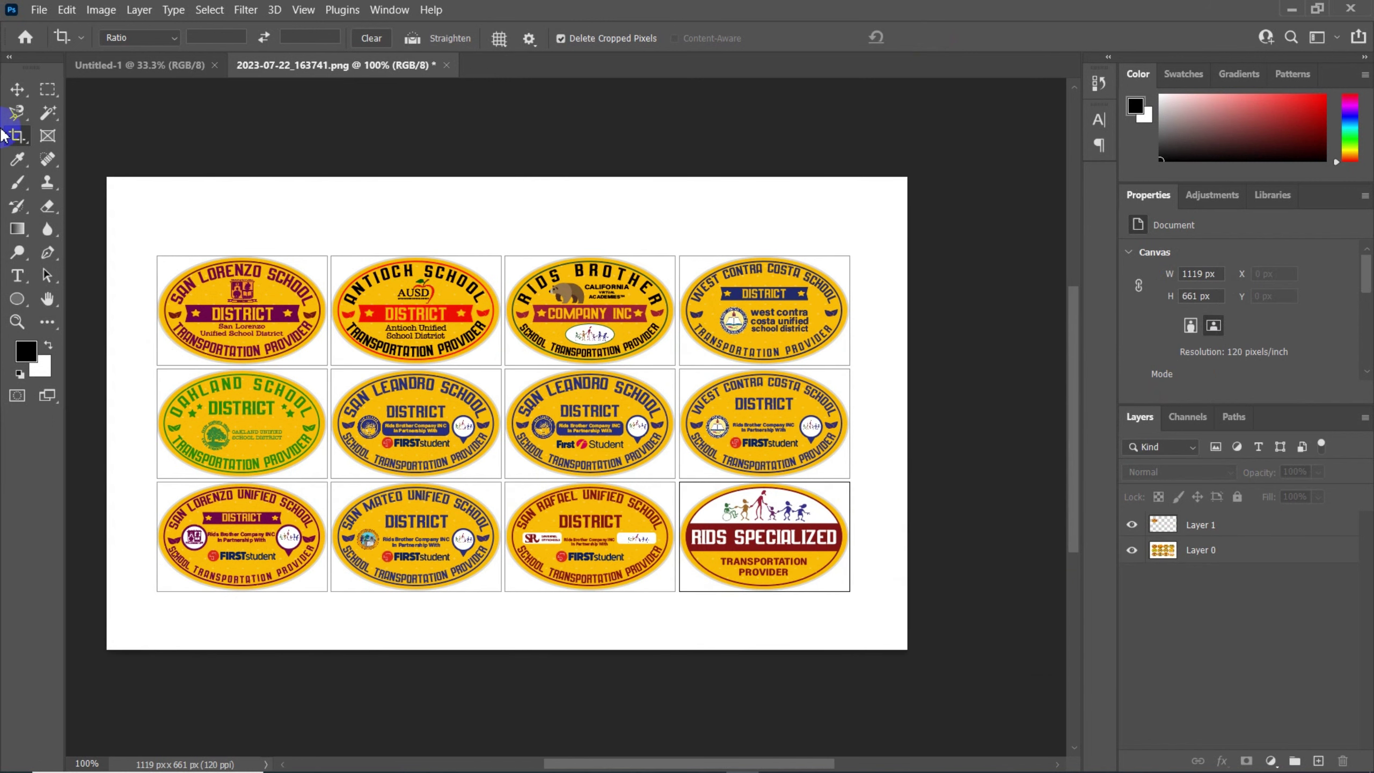
key("v")
left_click(16, 135)
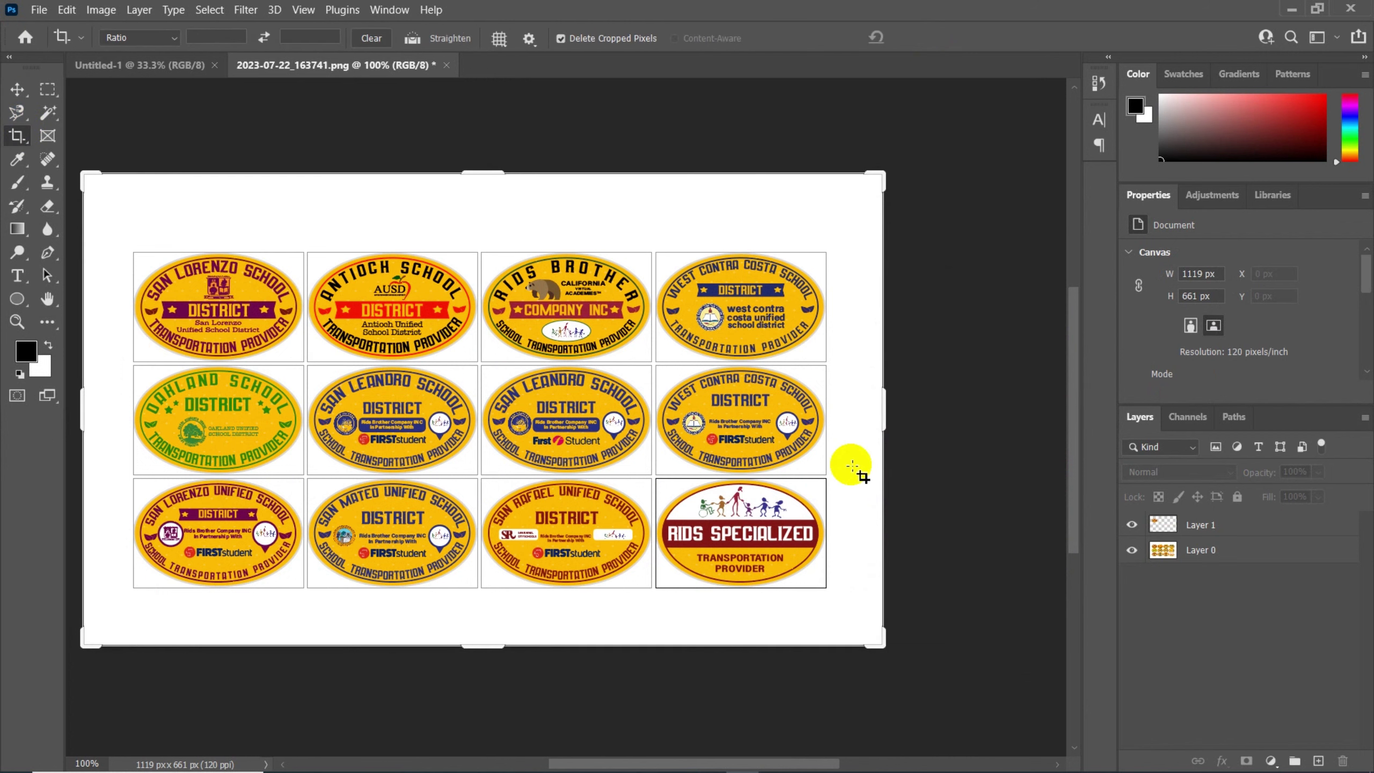
left_click_drag(885, 415, 771, 420)
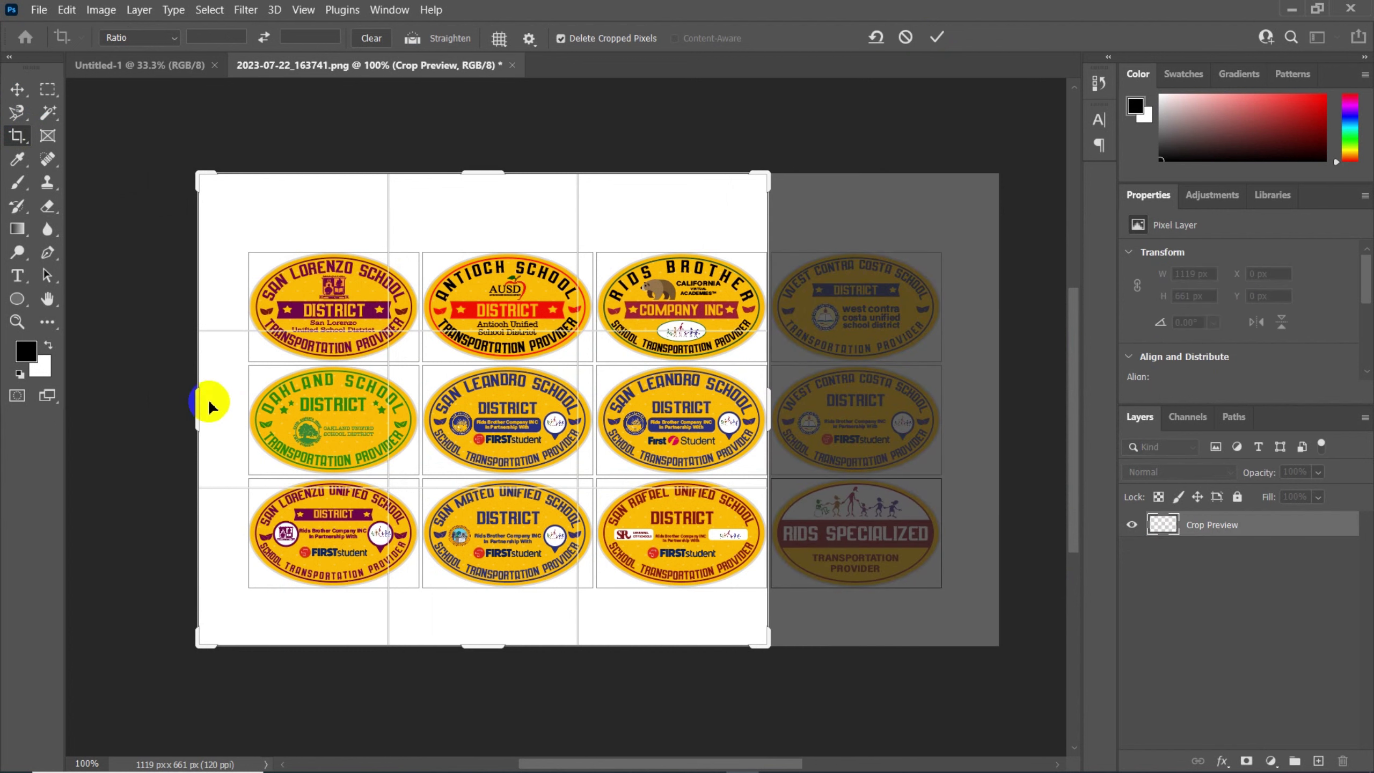
left_click_drag(197, 402, 217, 402)
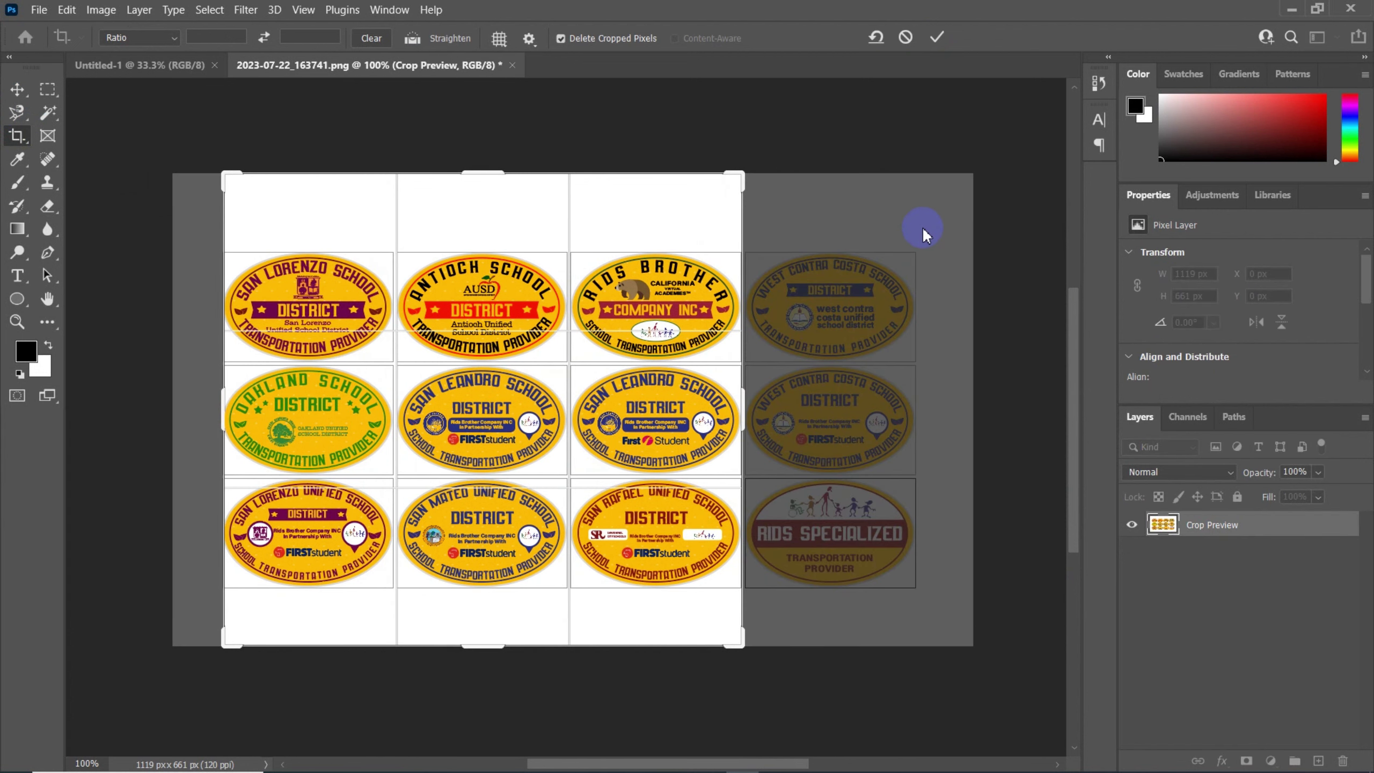
key("Return")
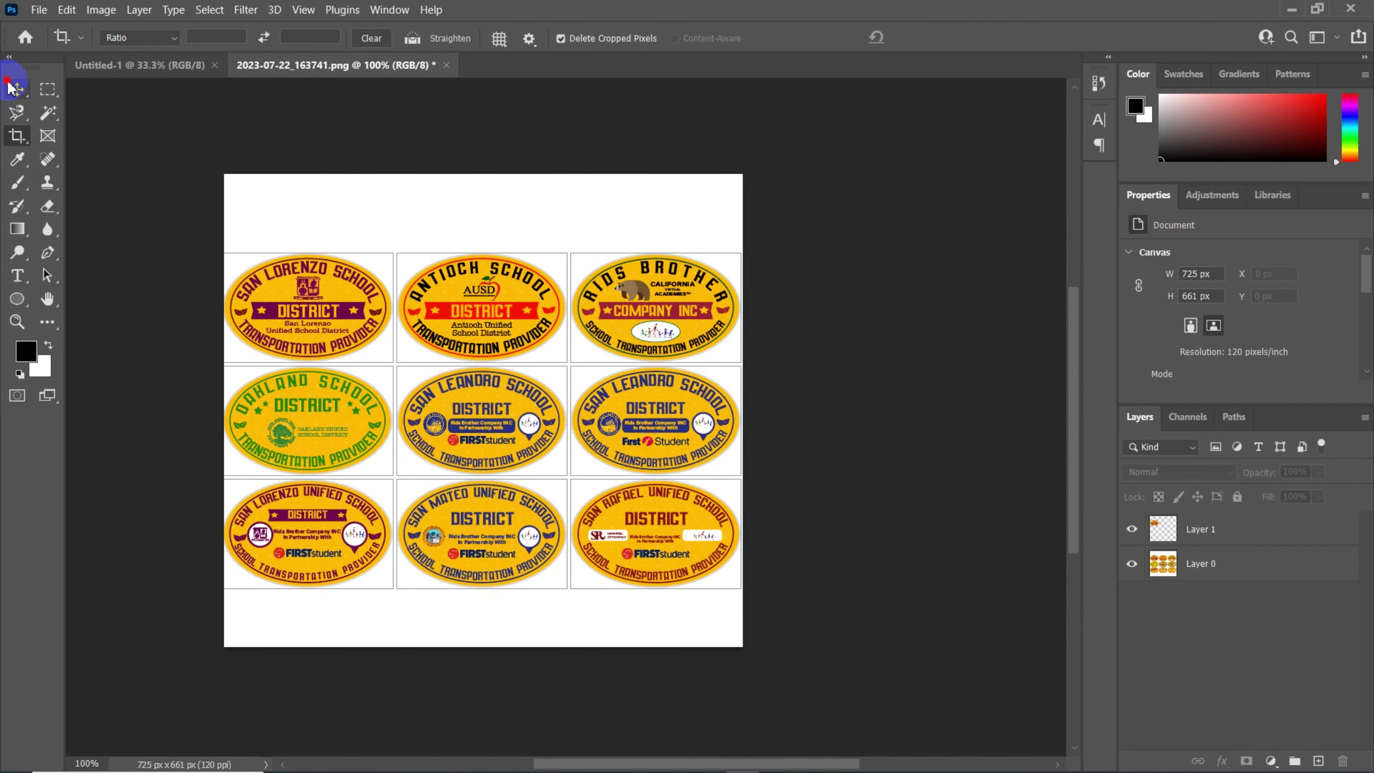
left_click(8, 86)
left_click(511, 320)
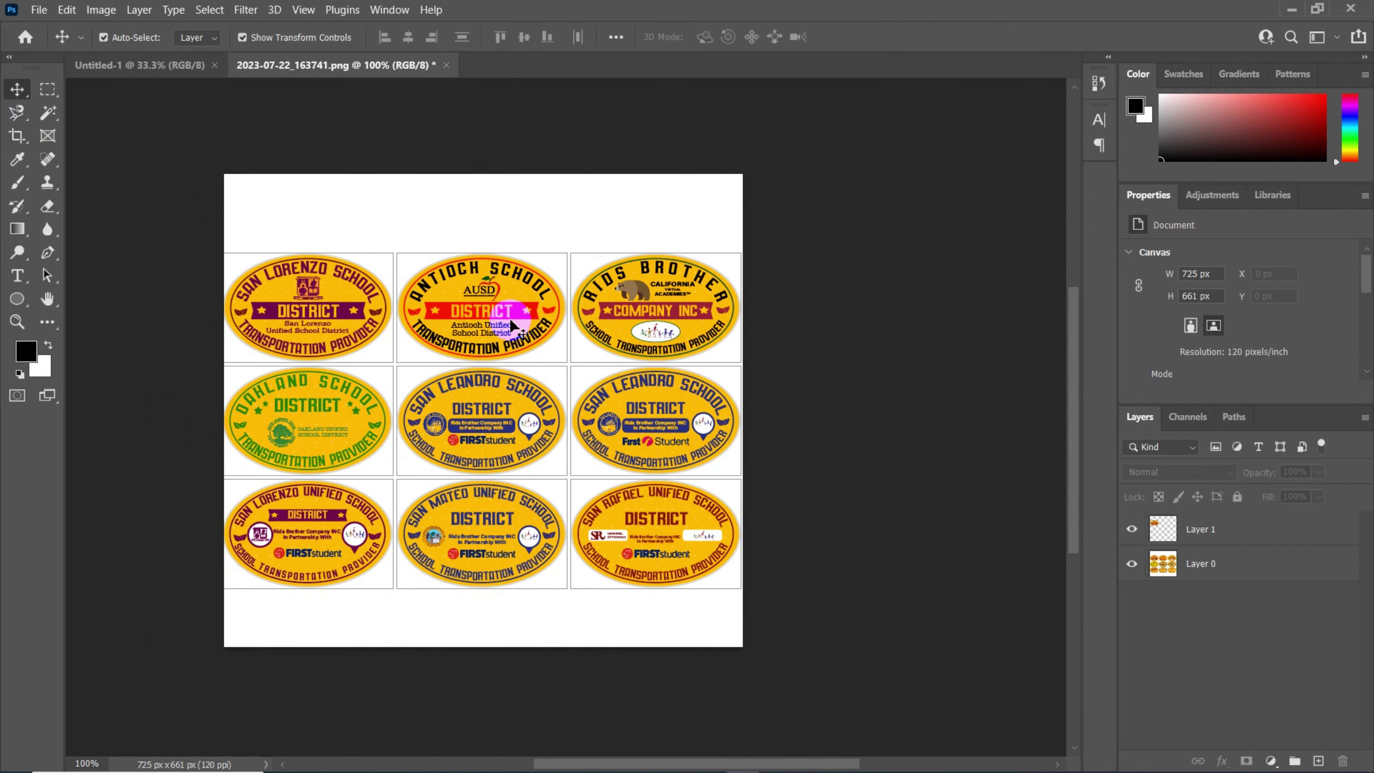
Step: Deselect Layer 0 and reactivate the Crop tool to frame the full 725 × 661 px sheet
left_click(860, 307)
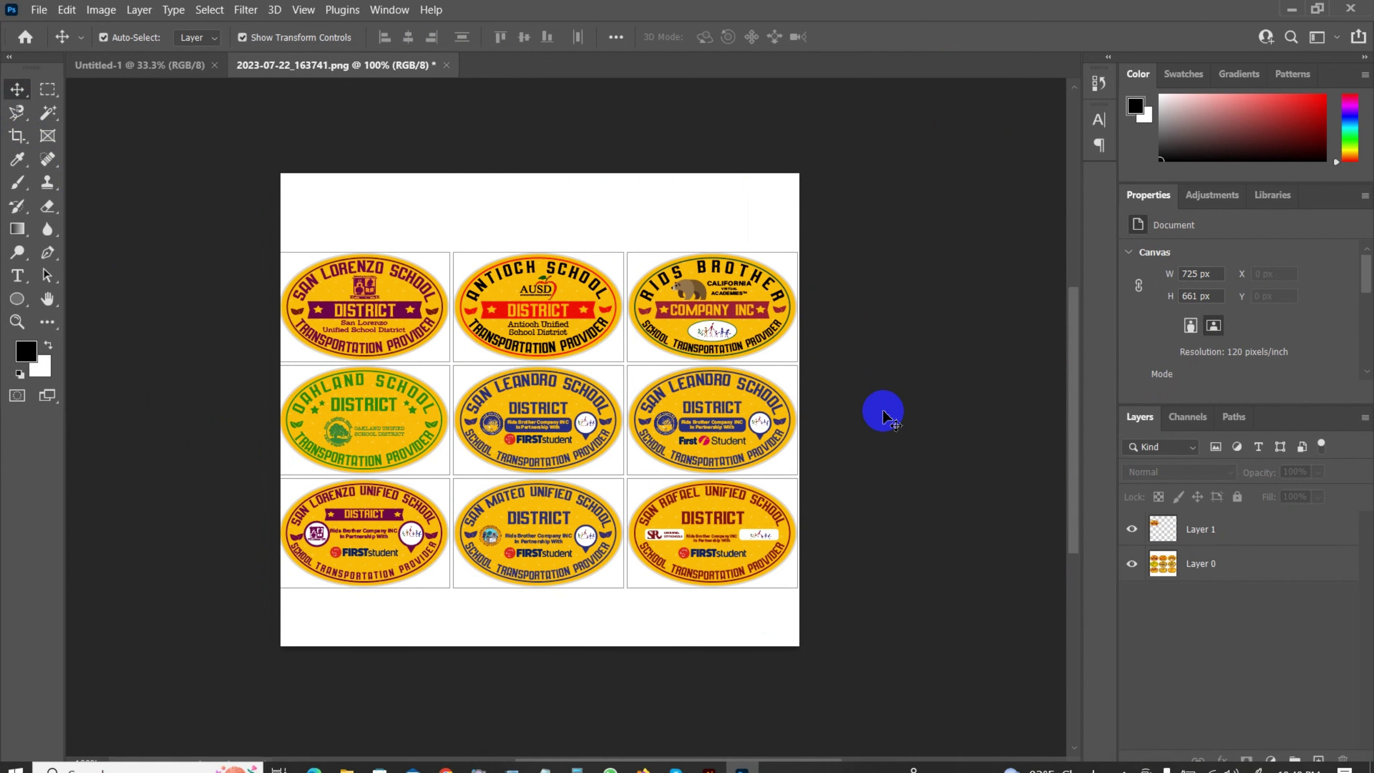
scroll(888, 450, "down", 2)
scroll(887, 450, "up", 3)
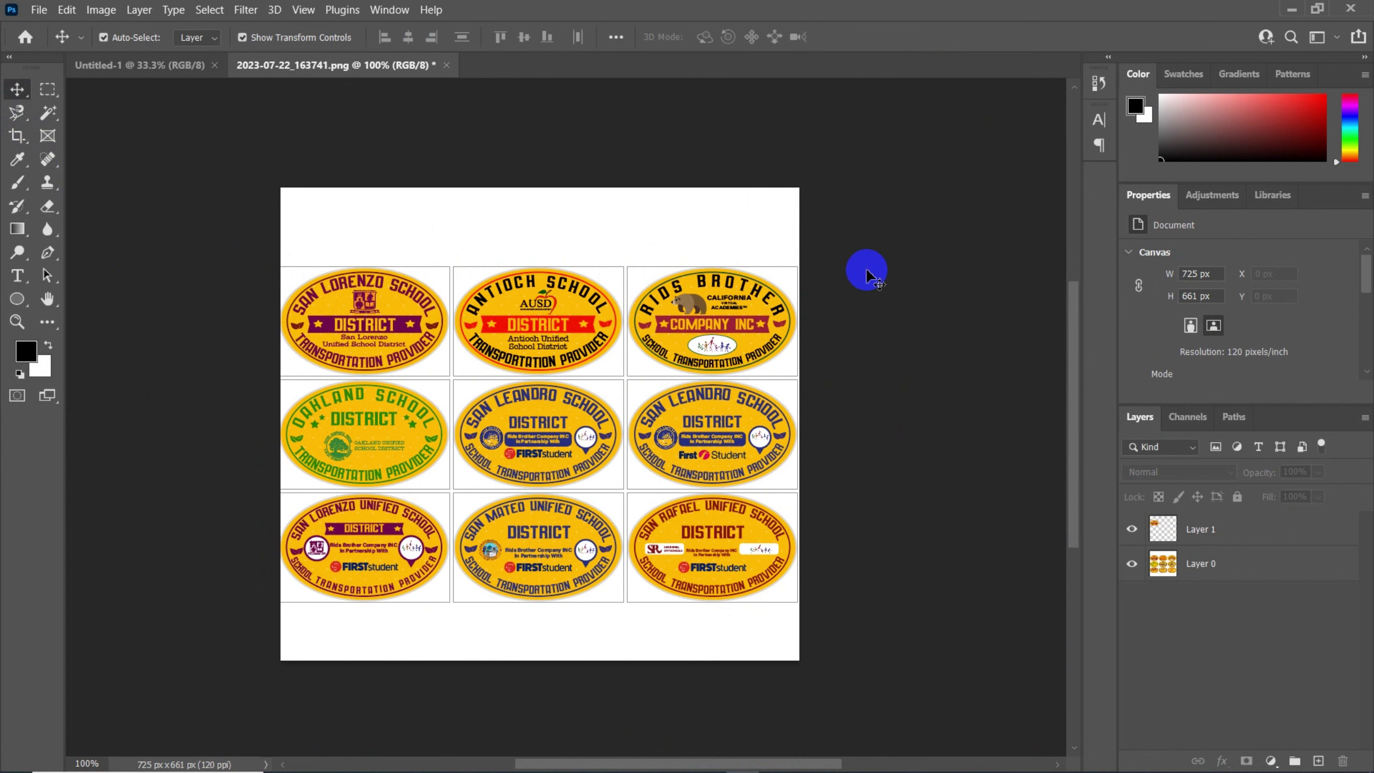
left_click(926, 305)
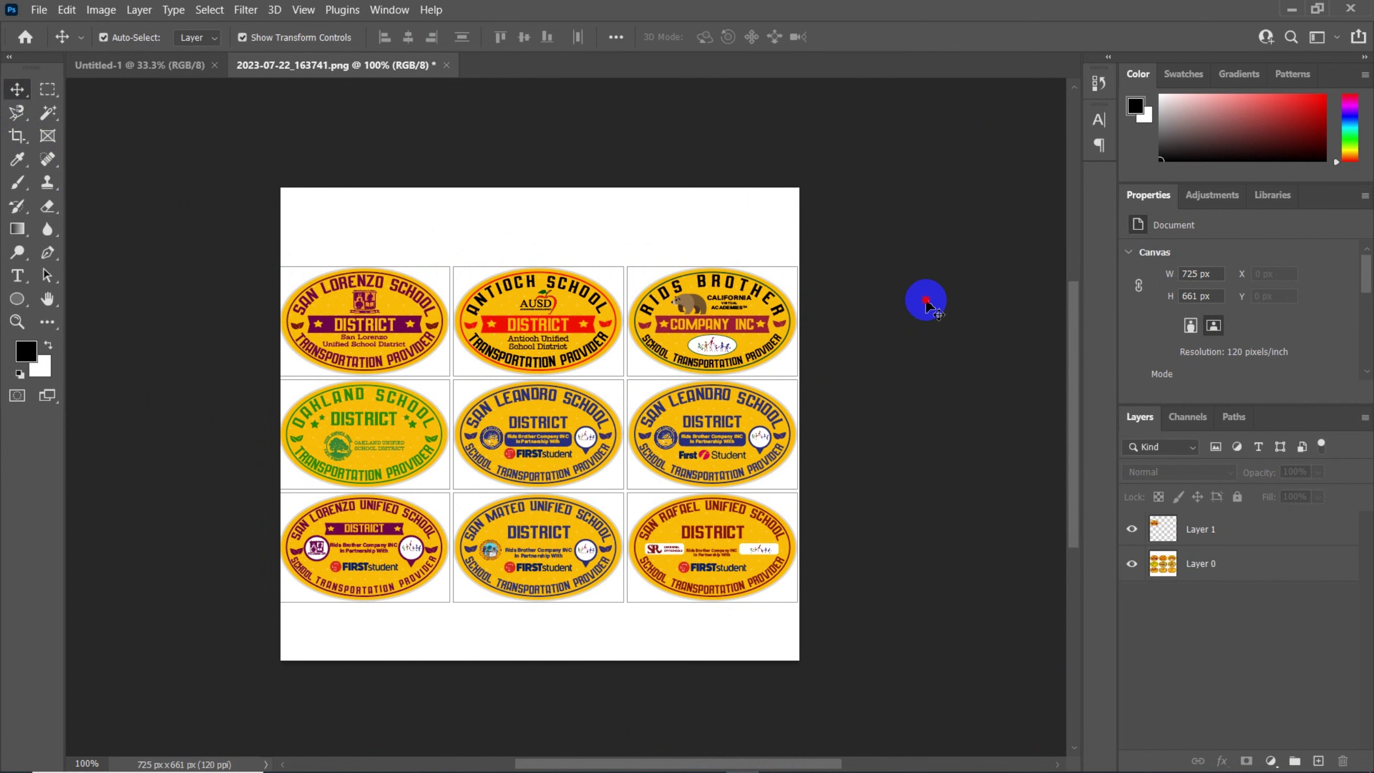
left_click(14, 136)
left_click(15, 136)
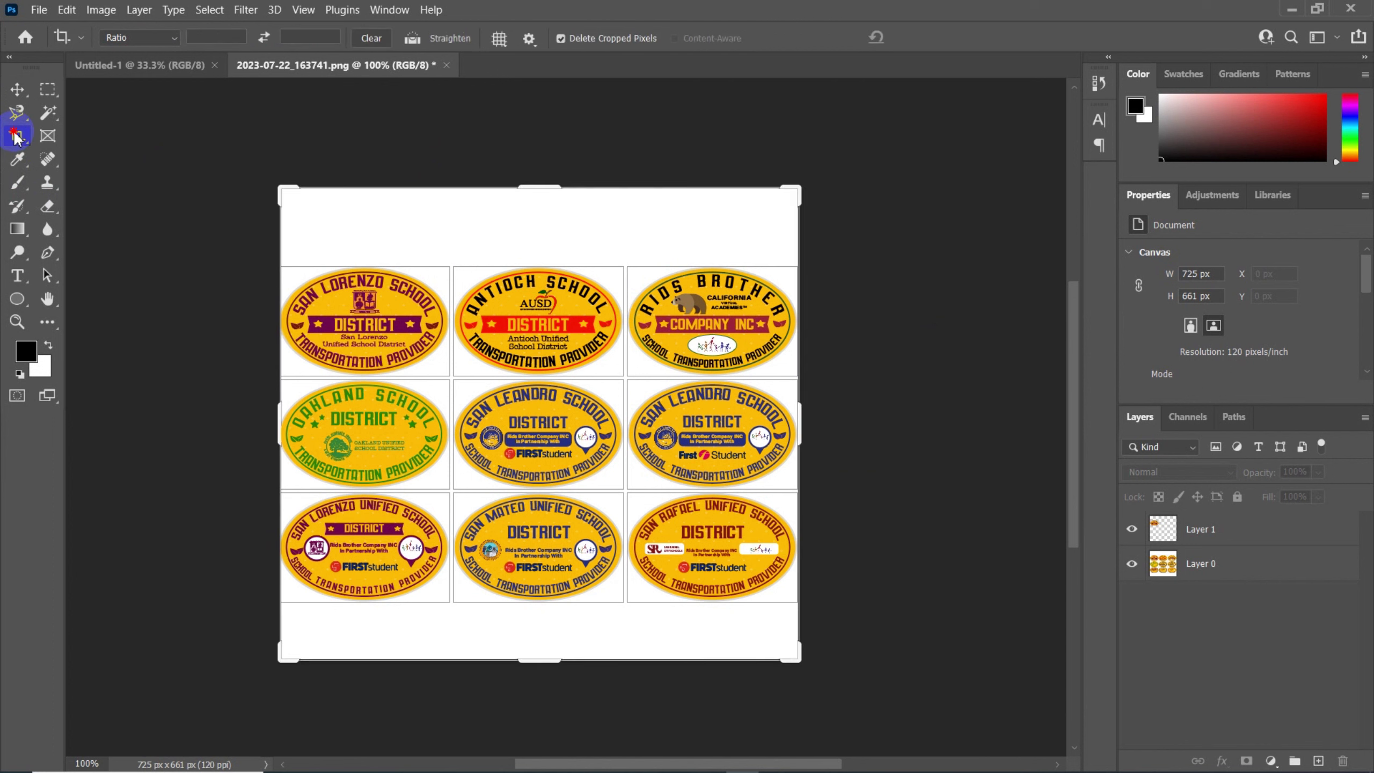